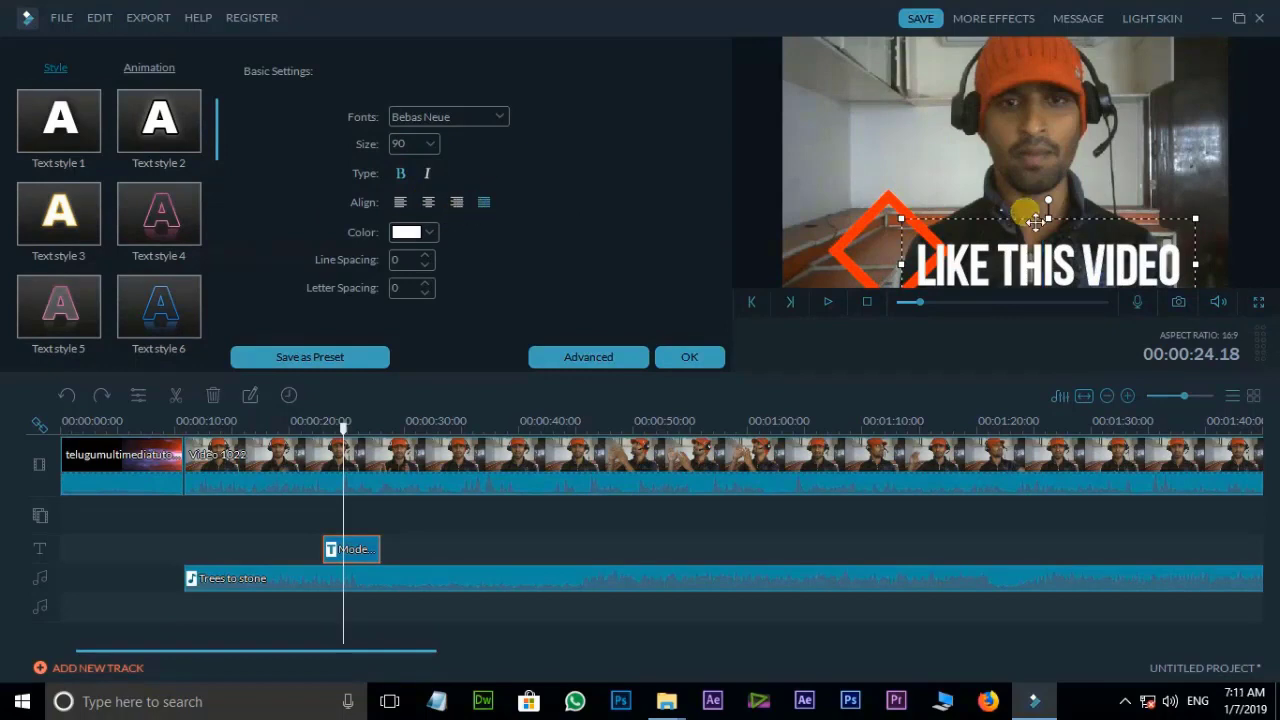
Step: Color the LIKE THIS VIDEO title orange, set its line spacing to 5 and apply the title changes
left_click(484, 203)
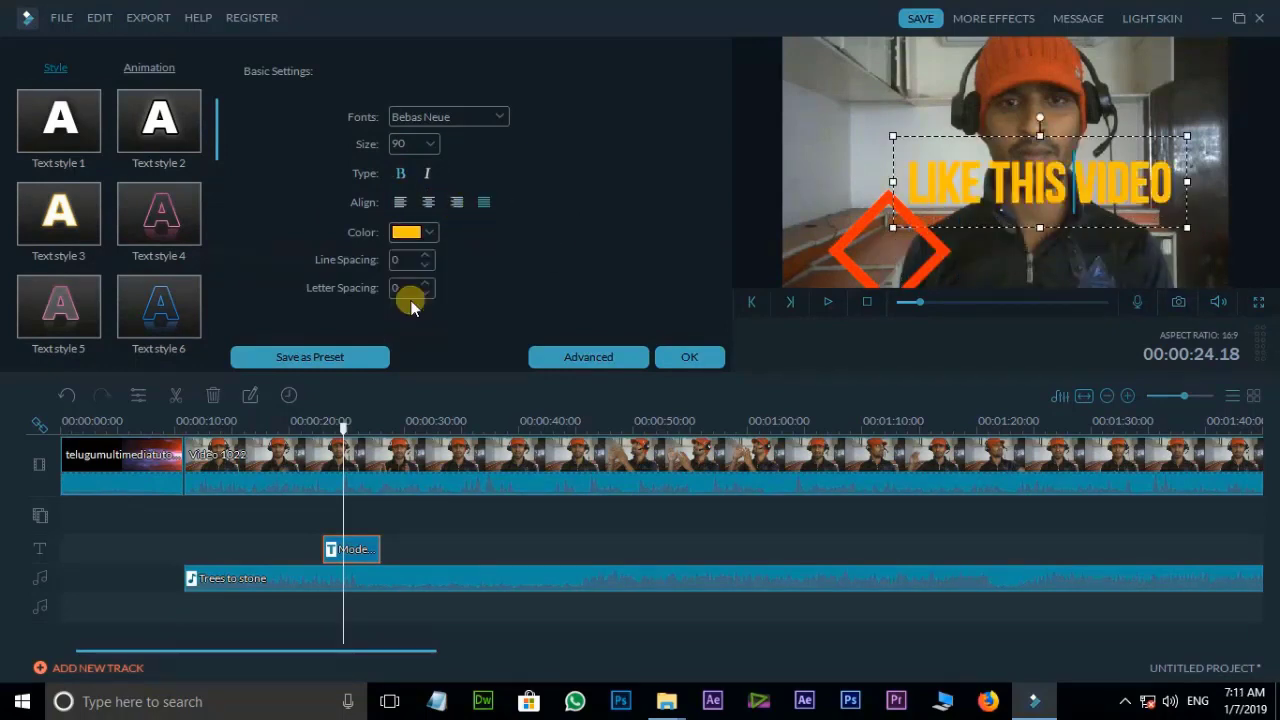
left_click(424, 255)
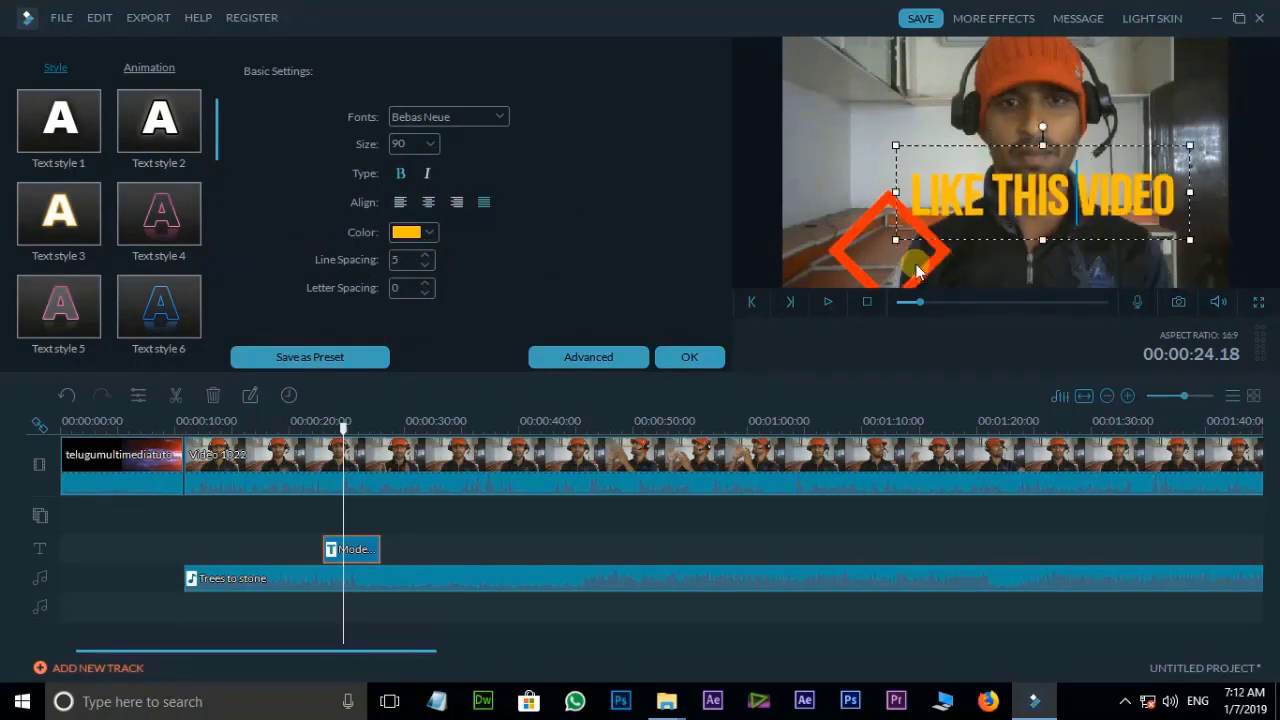
left_click(849, 242)
left_click(689, 357)
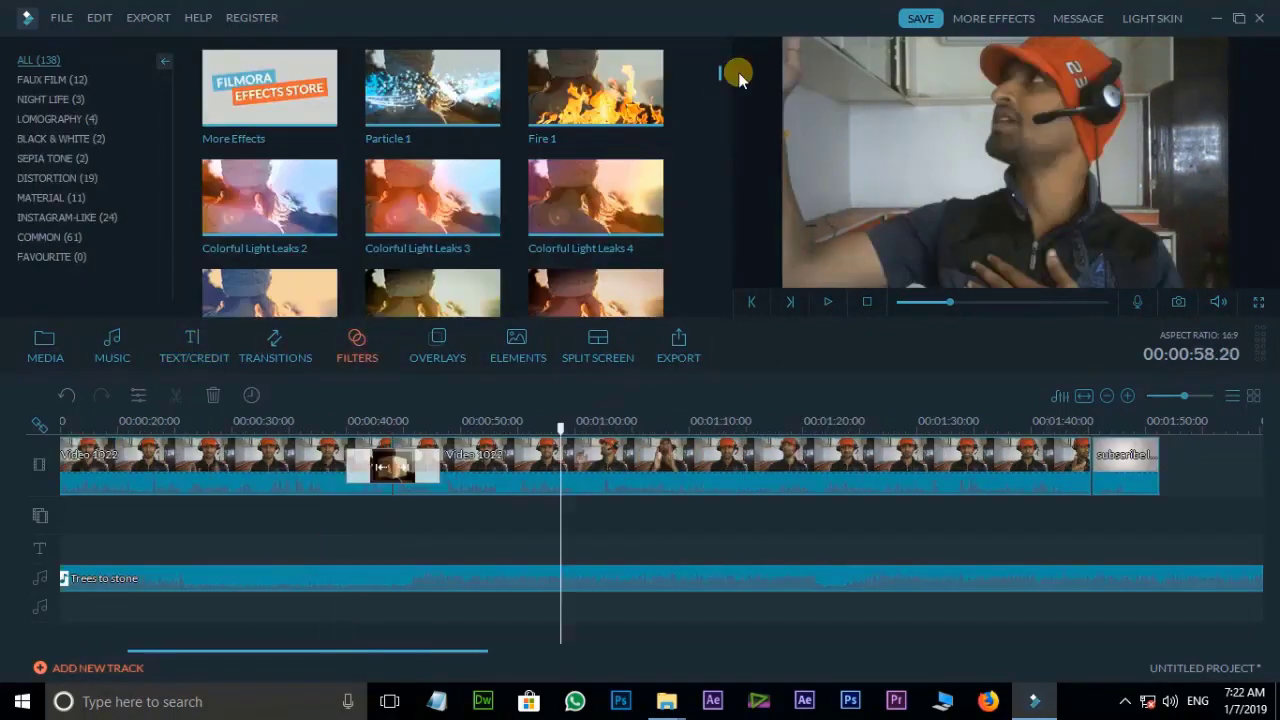
Step: Add the PurpleLomo and Ash filters to the filter track and pick Fire 1 from the Common filters
left_click_drag(737, 63, 728, 86)
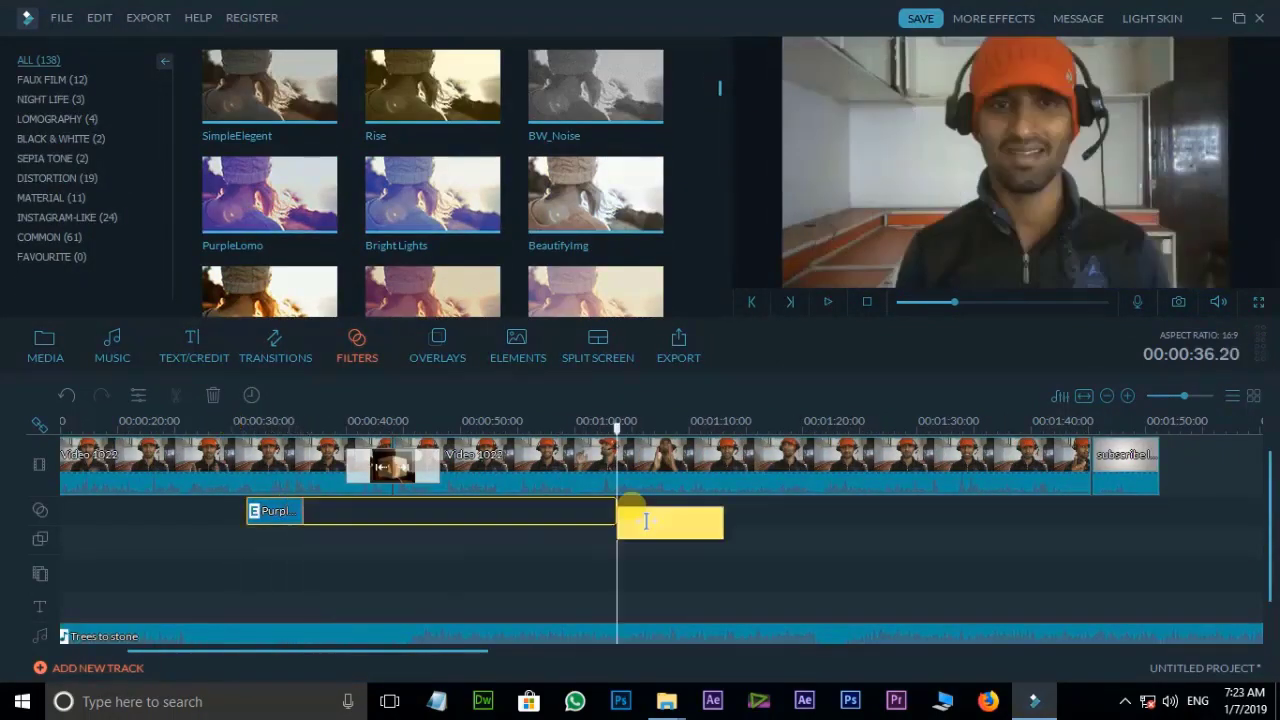
left_click(51, 136)
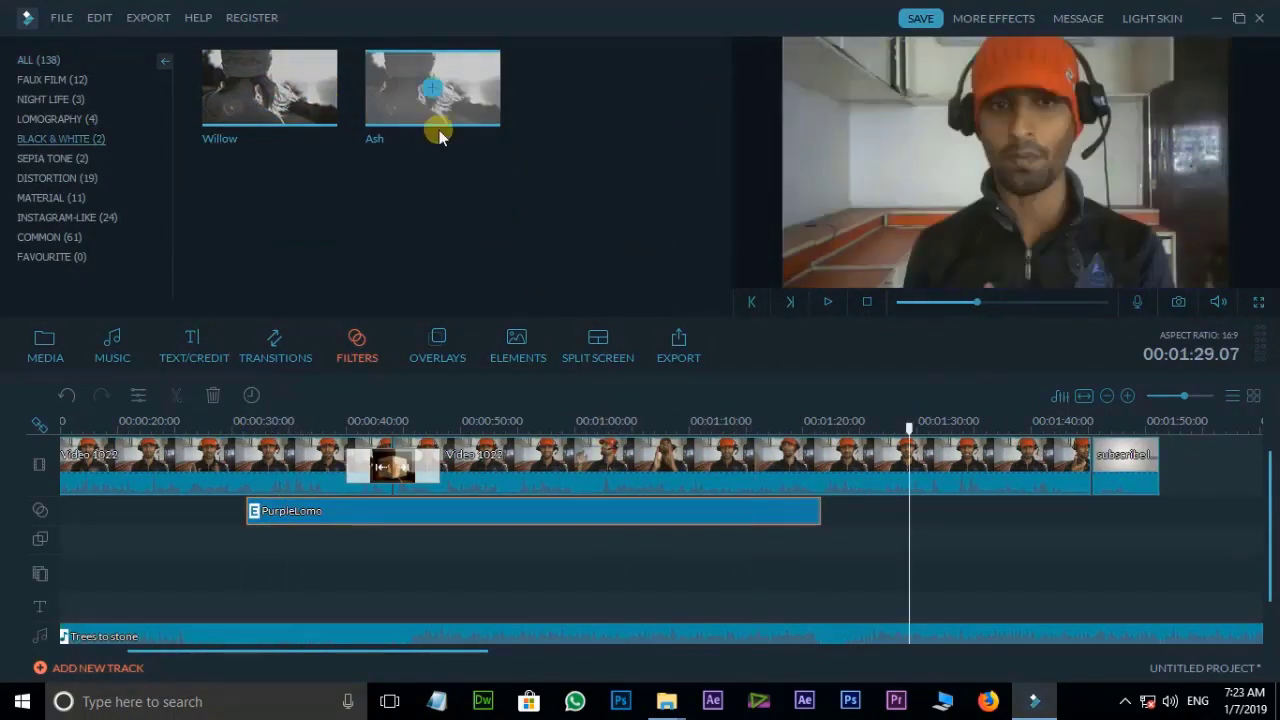
left_click(437, 122)
left_click(67, 217)
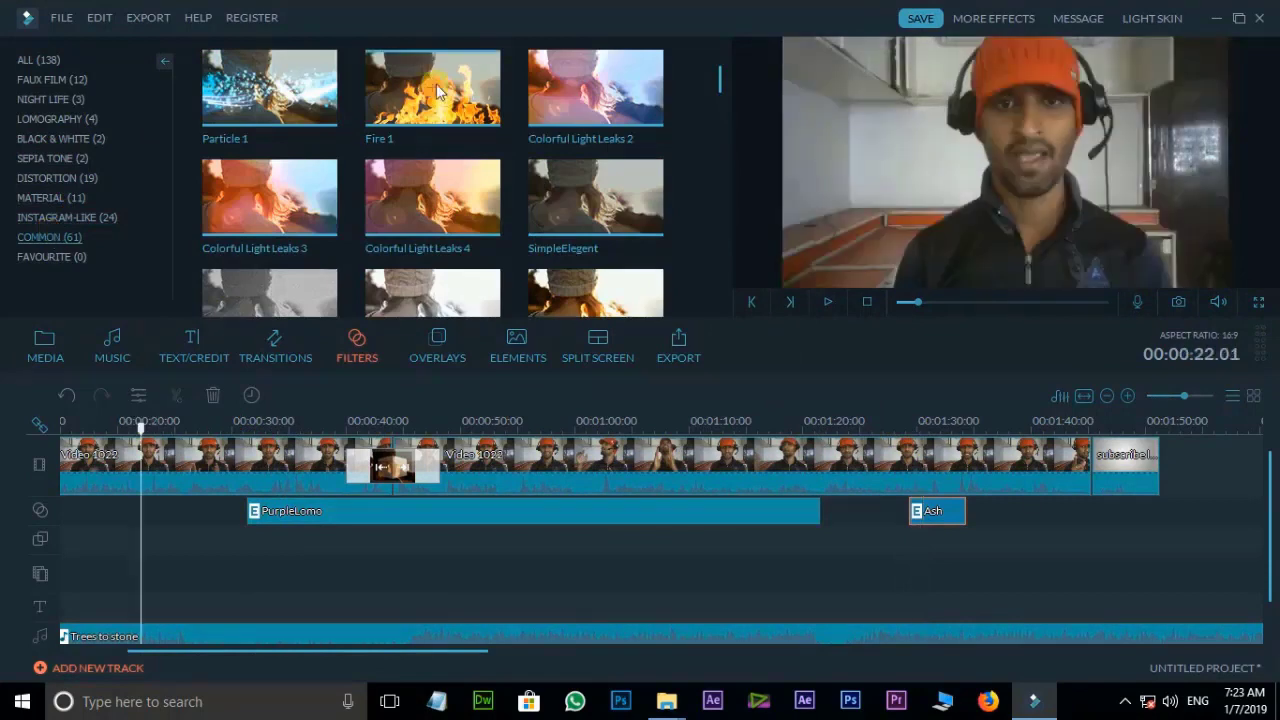
left_click(437, 122)
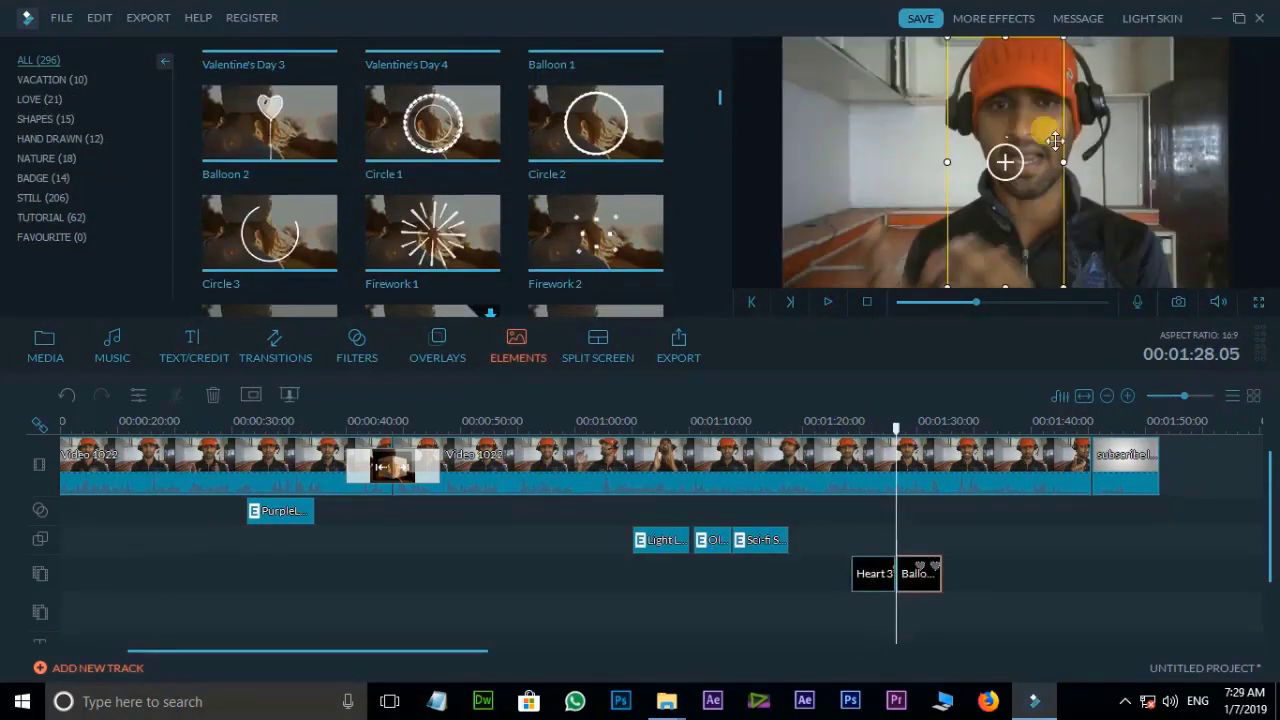
Step: Reposition the balloon element in the preview and add the SNOW 1 element
left_click_drag(1006, 163, 889, 134)
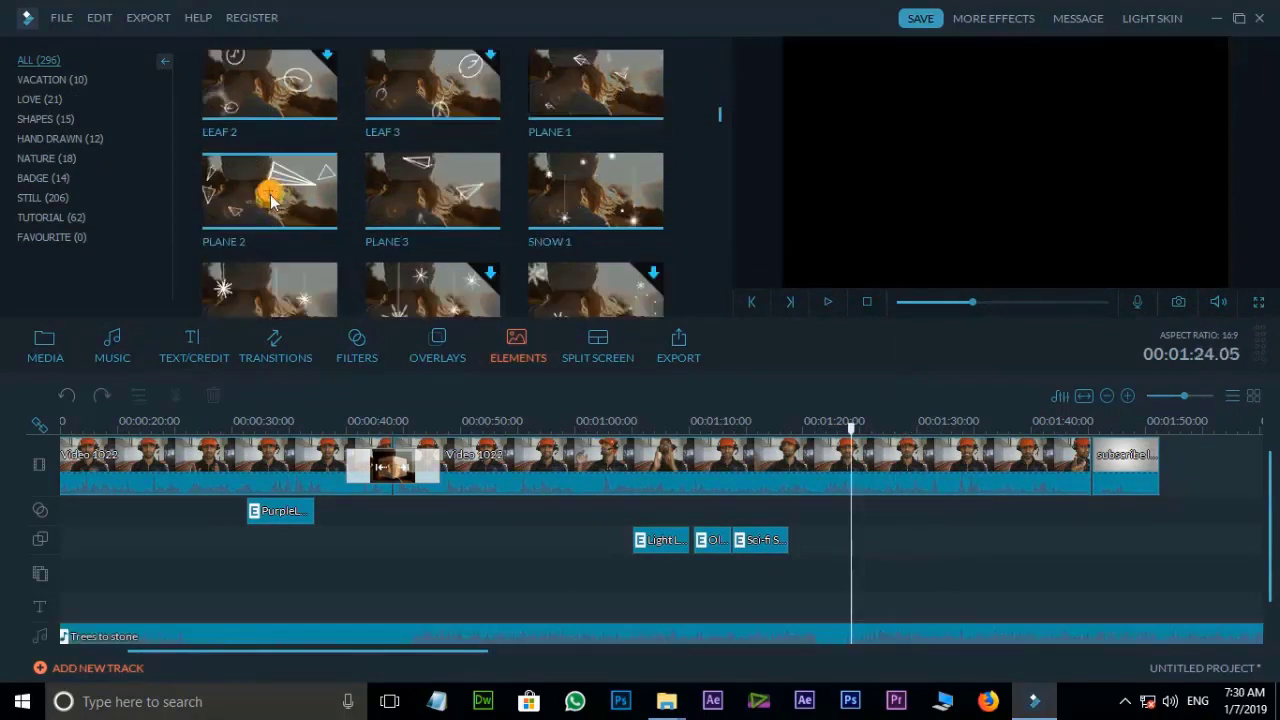
left_click(594, 194)
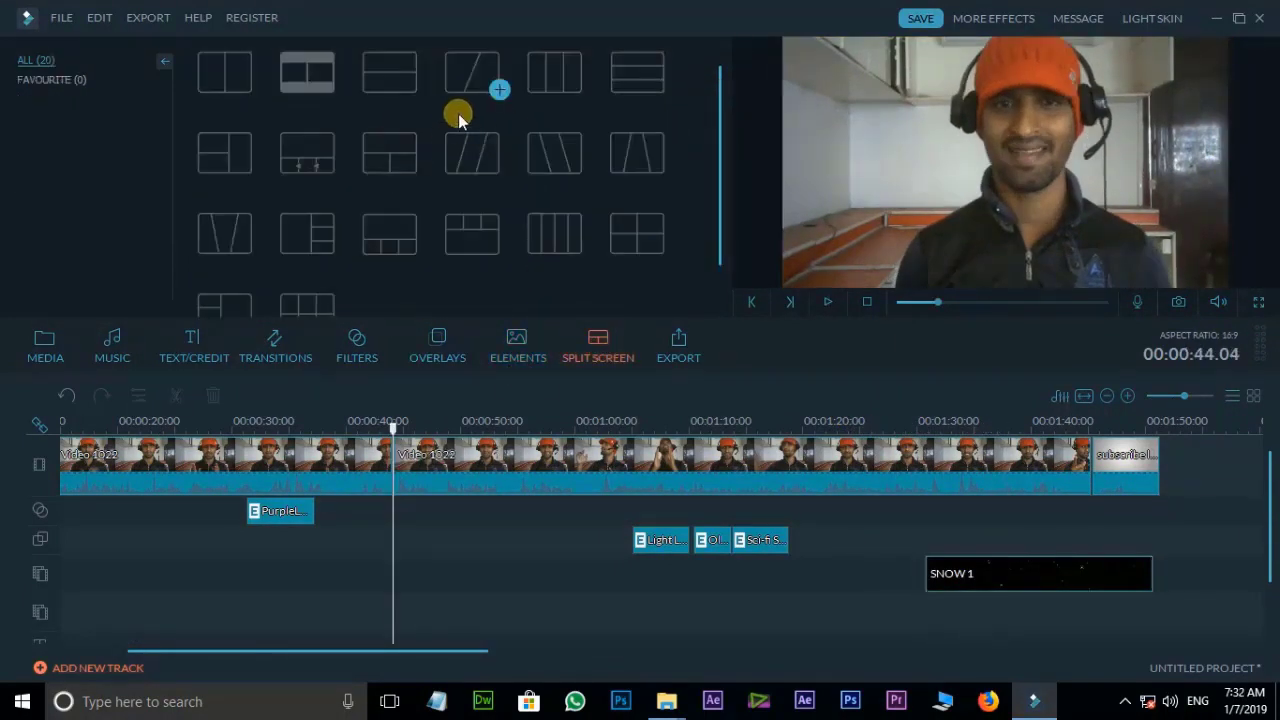
Step: Move the playhead near the cut between the two Video 1022 clips and open the second clip for editing
left_click(420, 428)
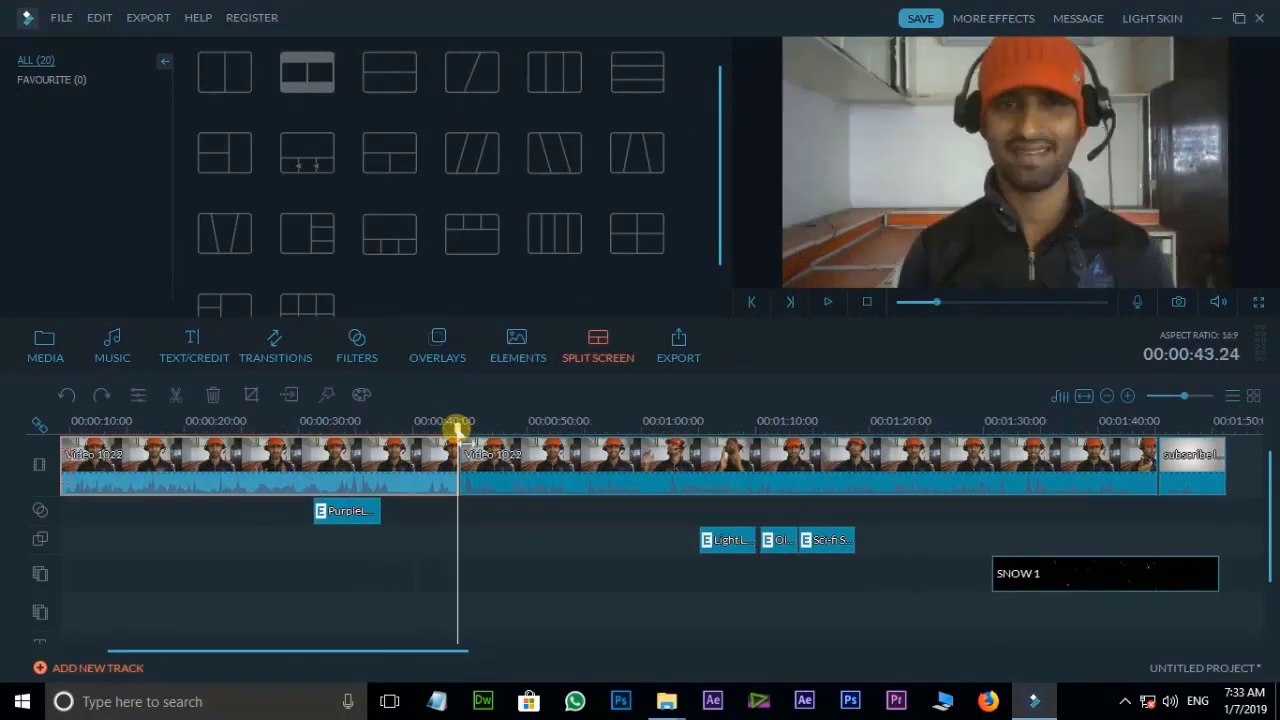
double_click(471, 470)
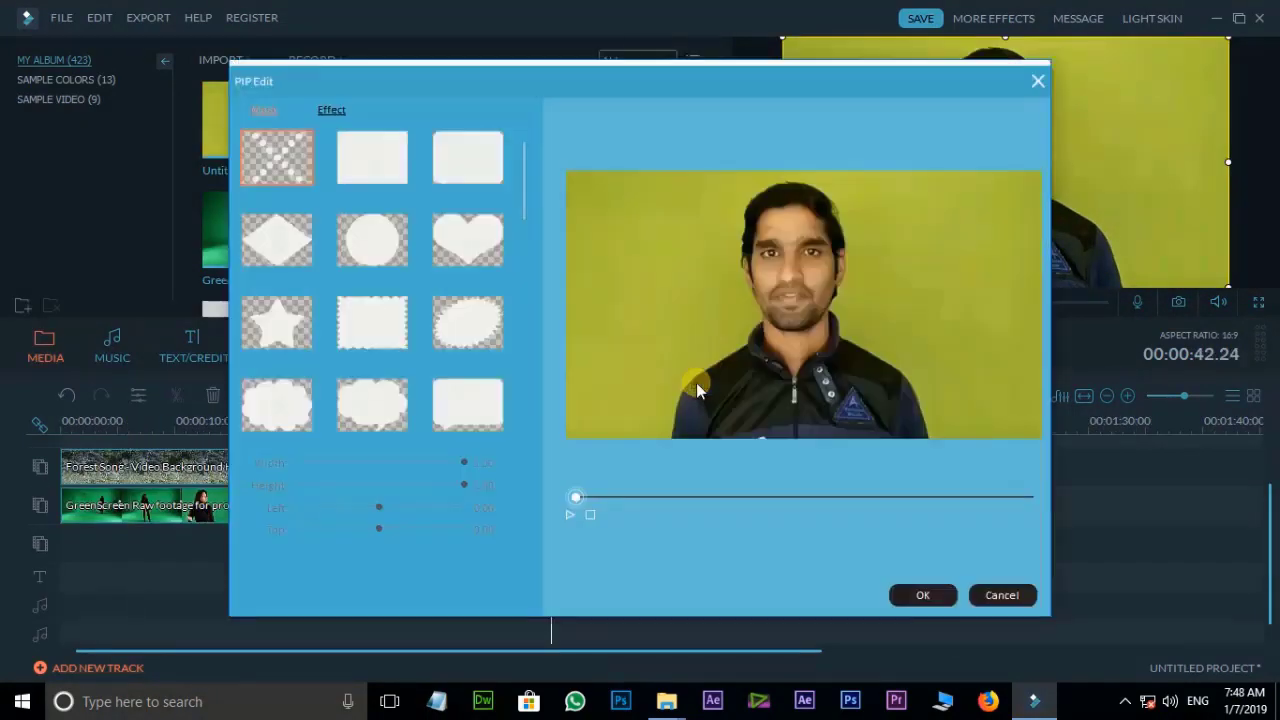
Step: Key out the presenter clip's yellow background with the Chroma Key effect and raise the intensity level
double_click(371, 163)
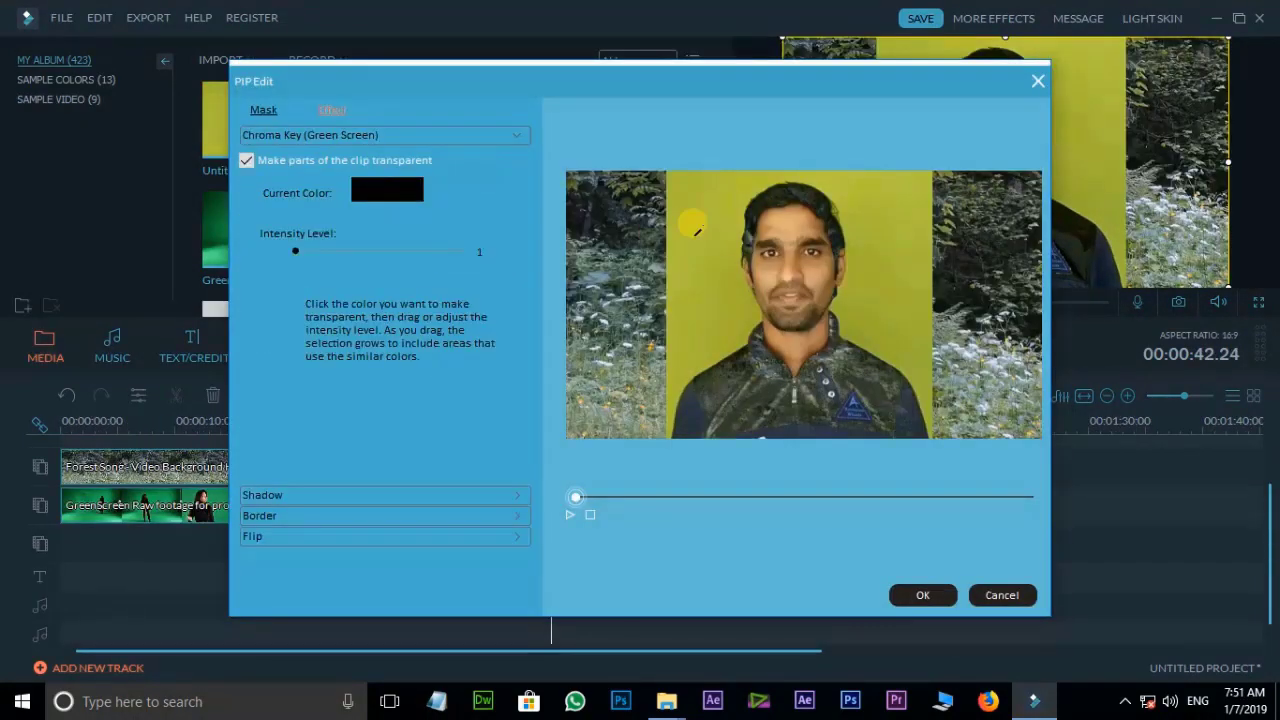
left_click(697, 230)
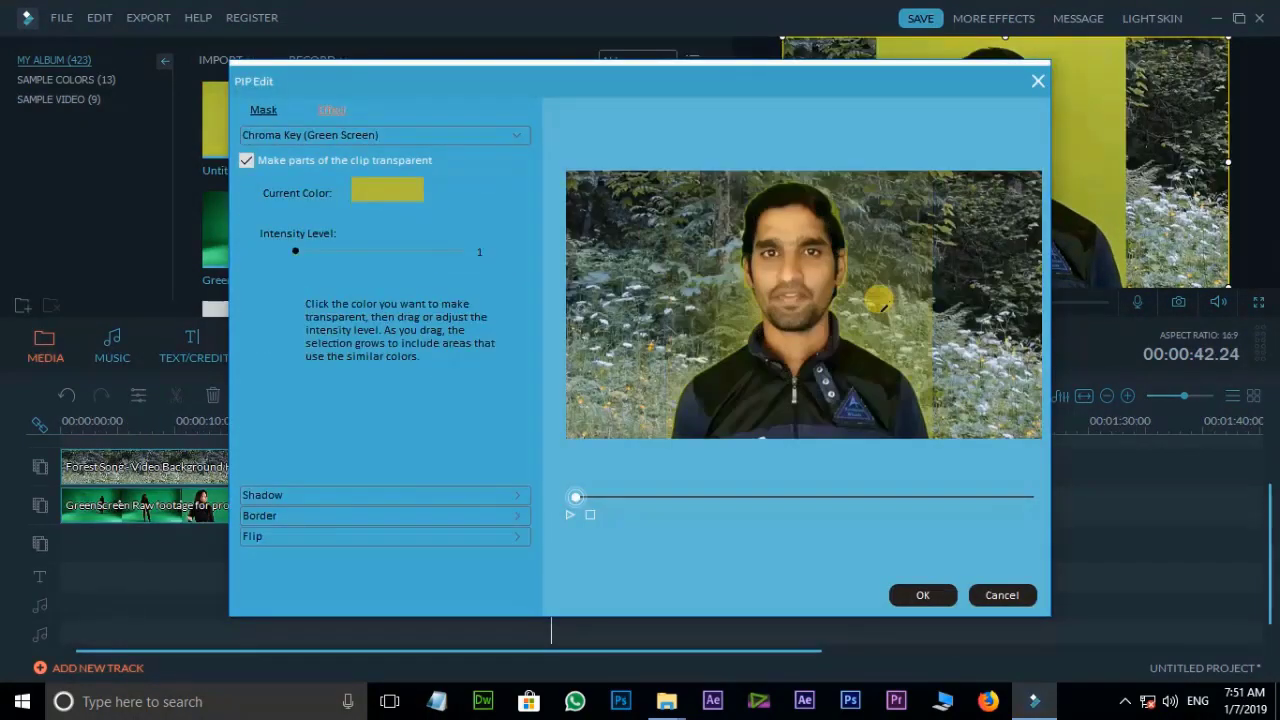
left_click_drag(295, 251, 412, 268)
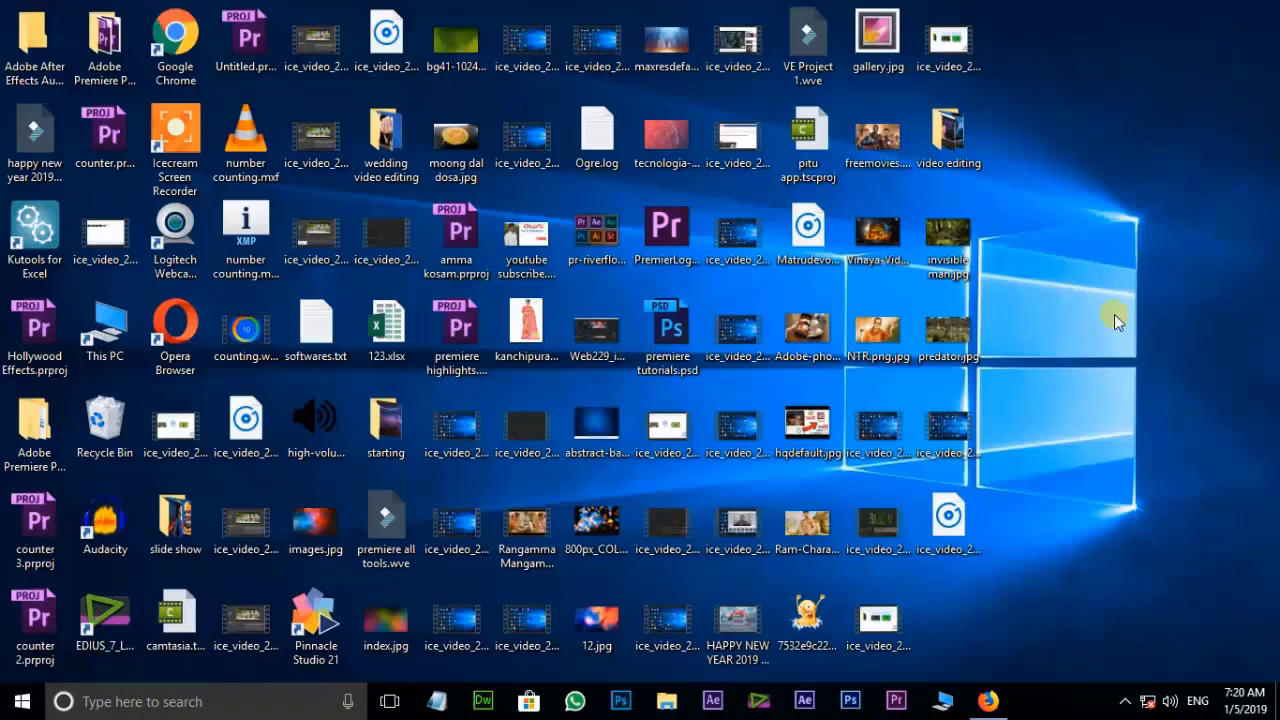
Step: Switch to Firefox and examine the Filmora website and the YouTube results for "how to download filmora full version free"
left_click(987, 699)
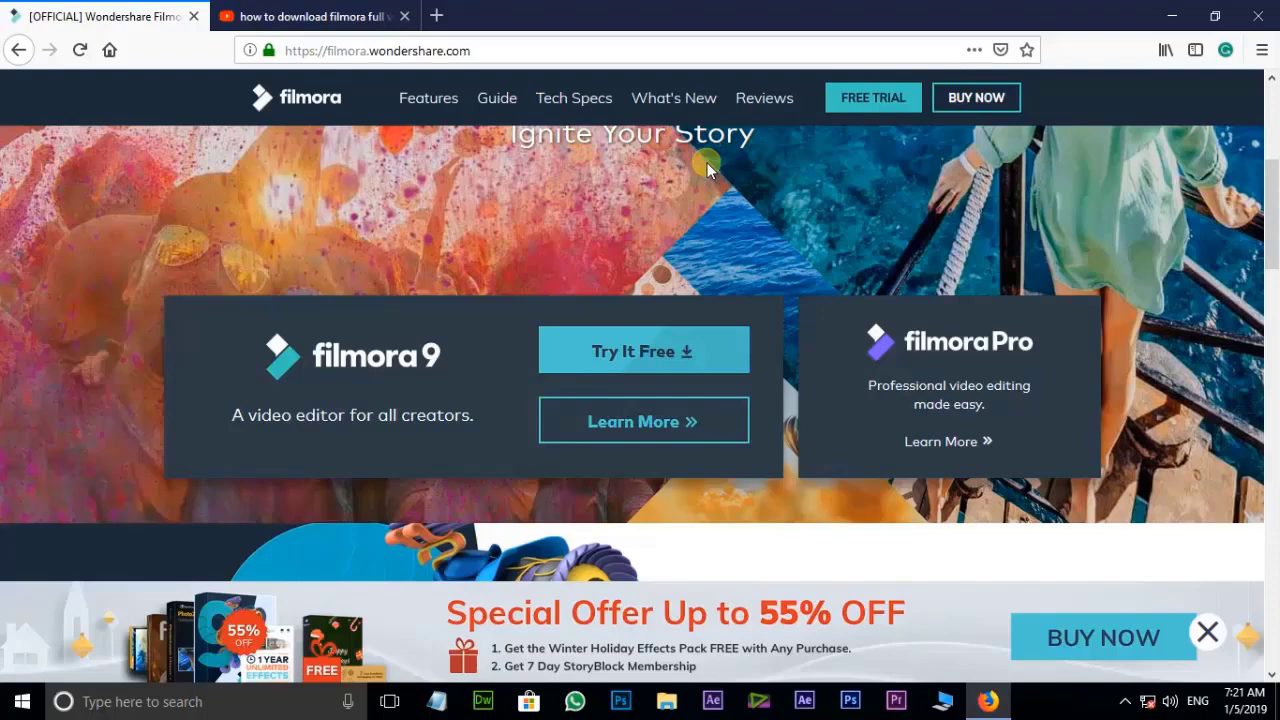
left_click(220, 17)
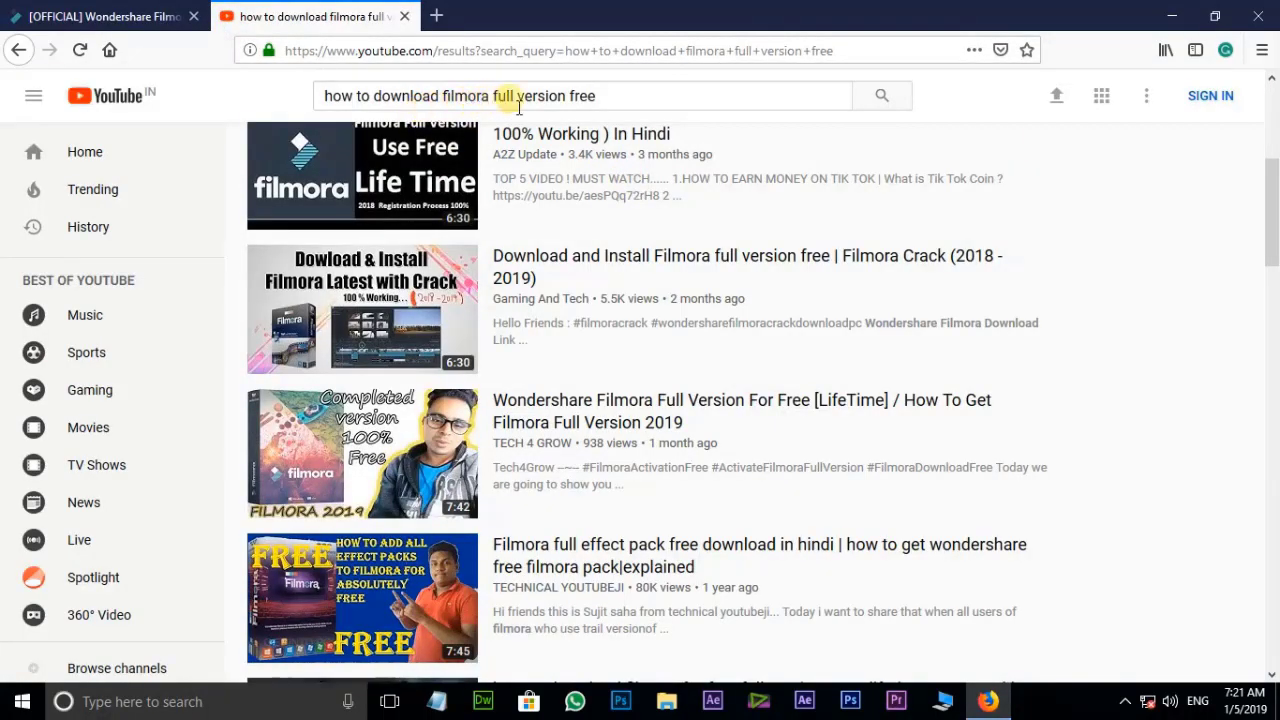
scroll(598, 245, "up", 1)
scroll(598, 247, "up", 3)
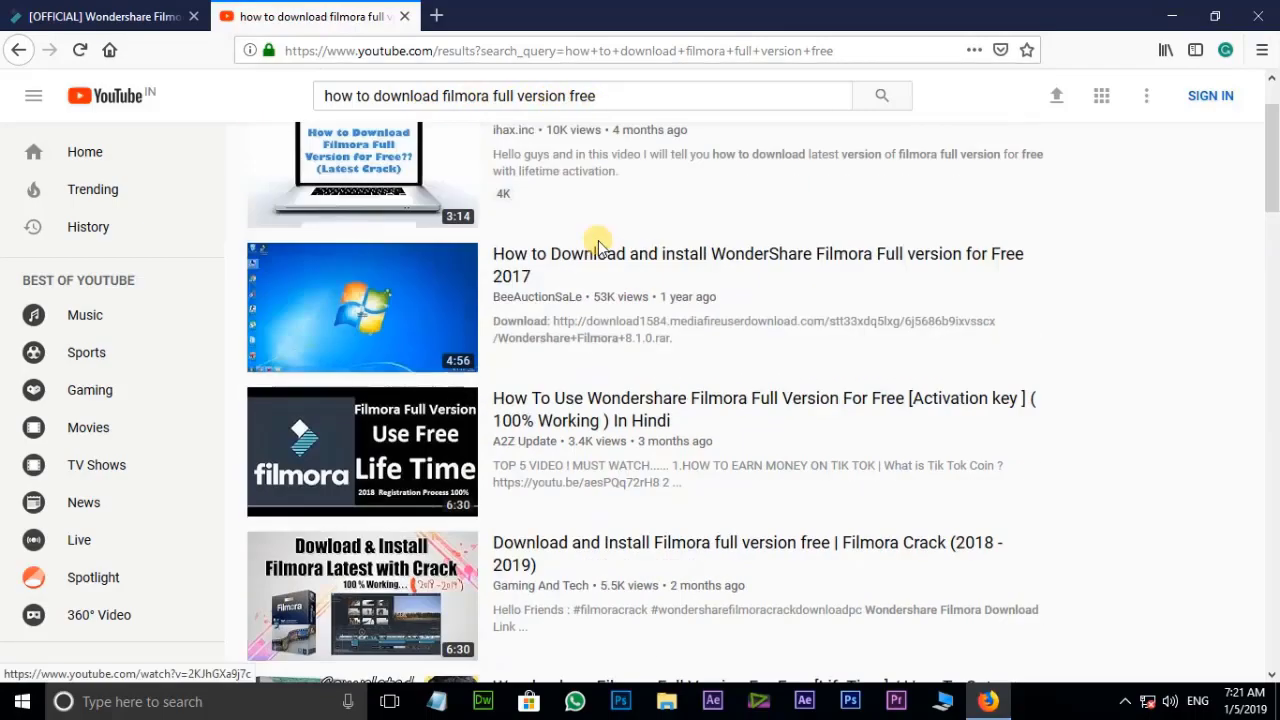
scroll(600, 247, "down", 10)
scroll(603, 247, "down", 5)
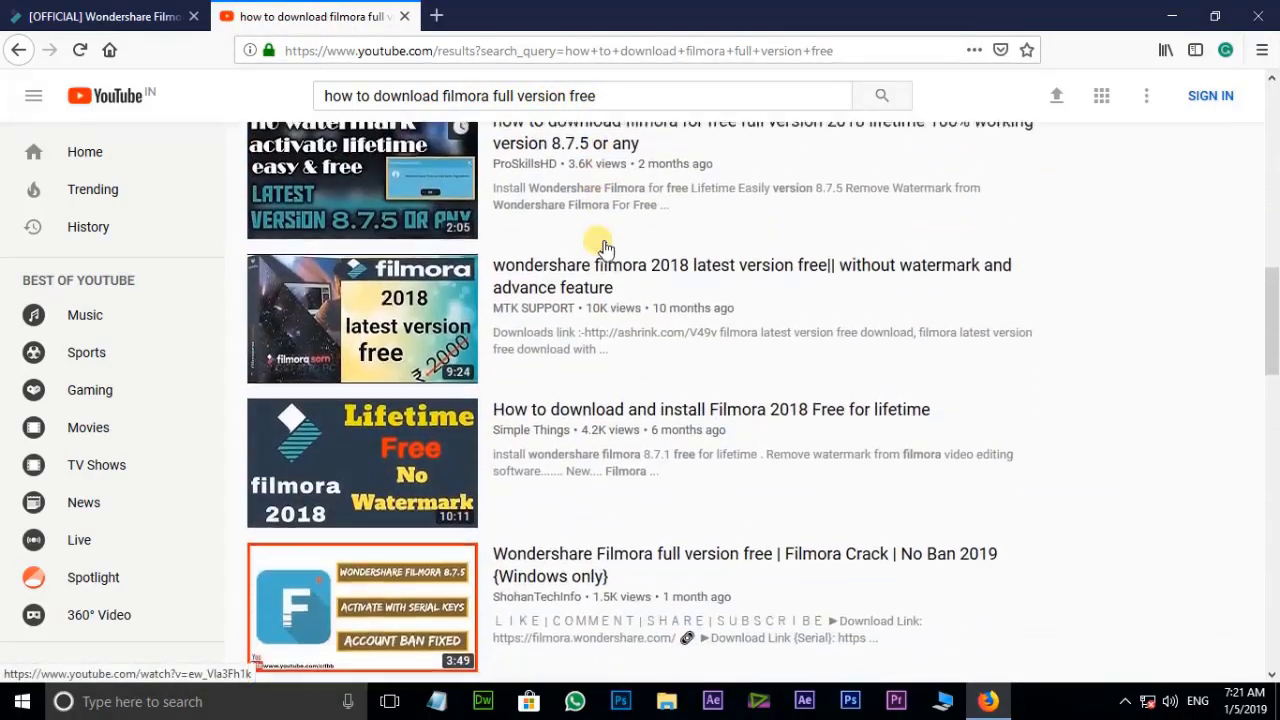
scroll(600, 246, "down", 1)
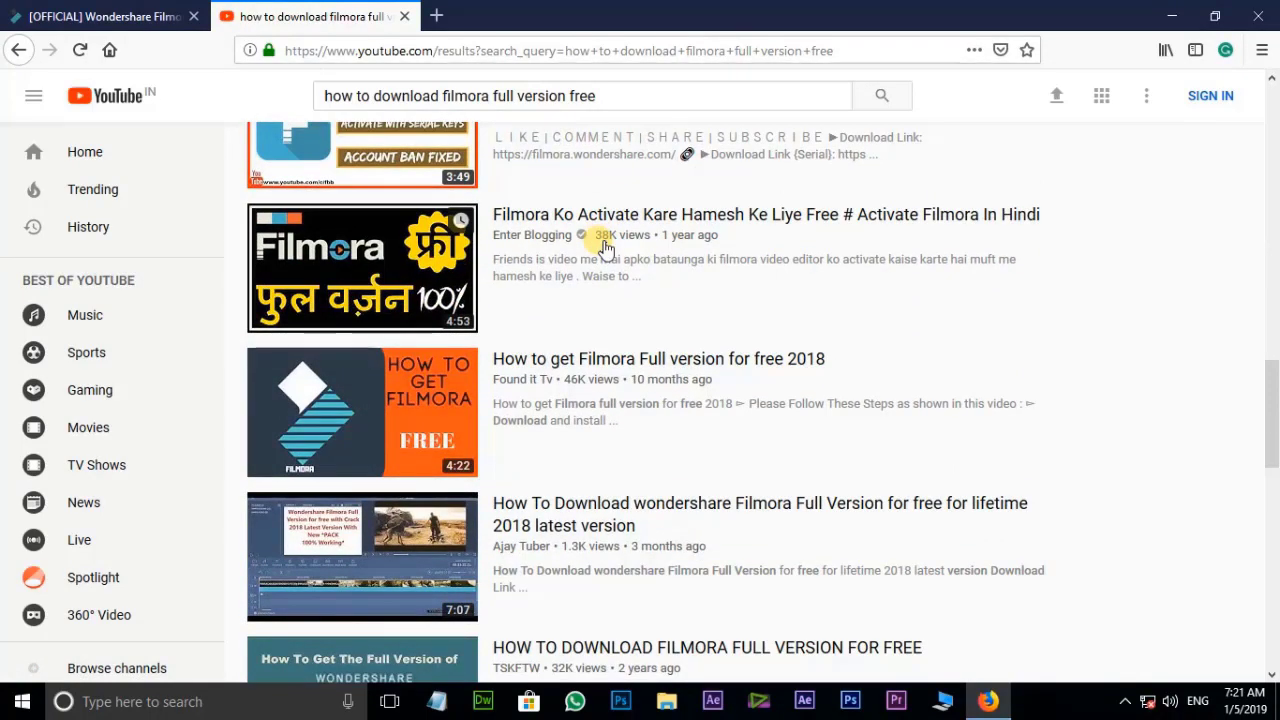
scroll(600, 244, "up", 2)
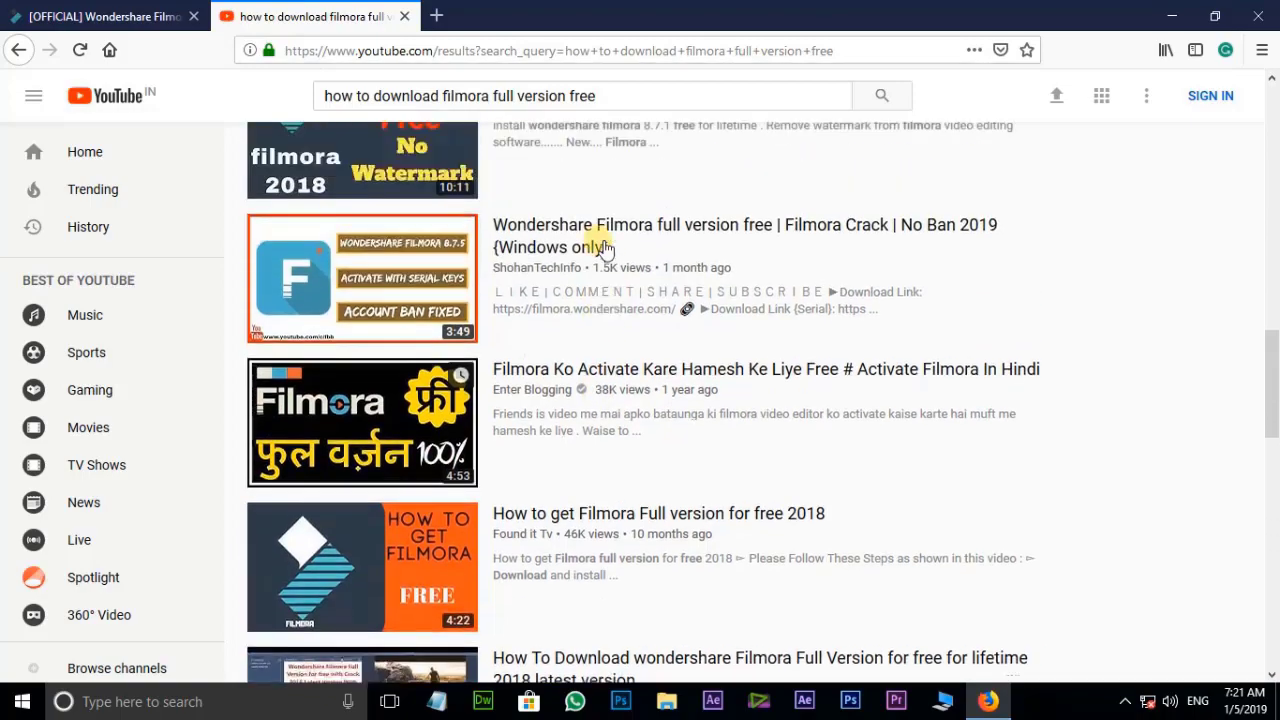
scroll(610, 300, "down", 1)
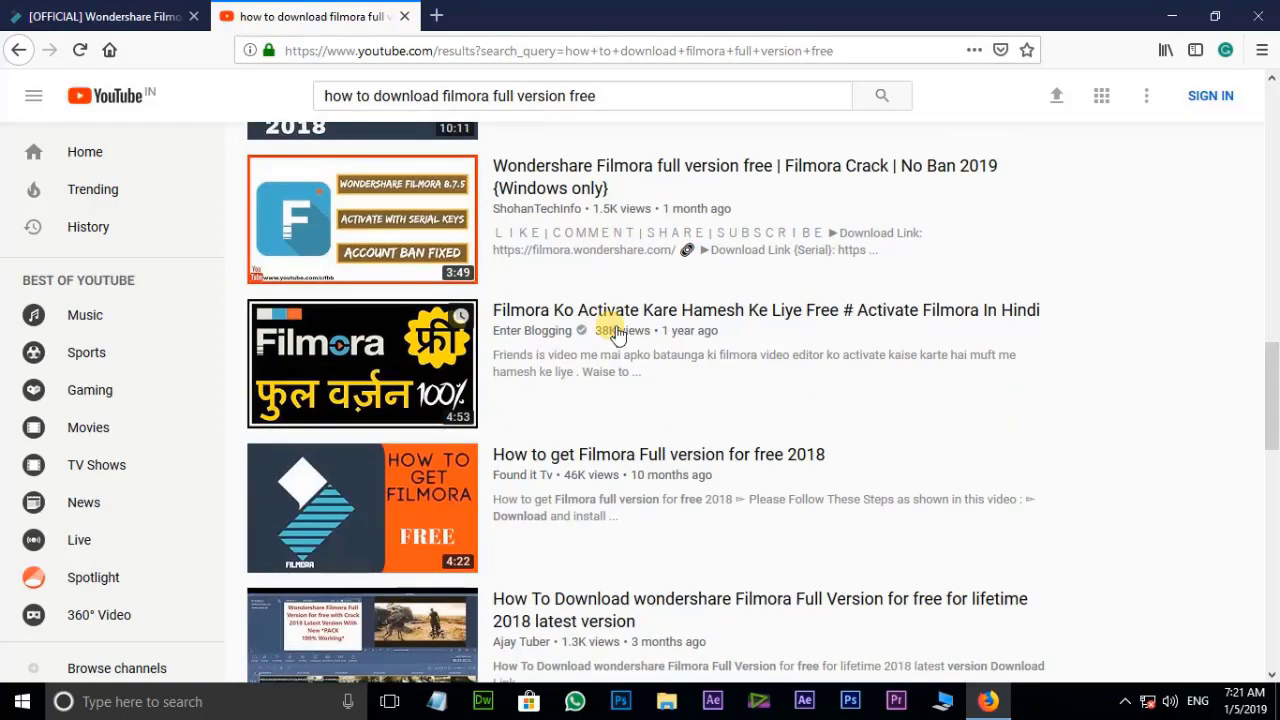
scroll(617, 335, "down", 1)
scroll(617, 335, "up", 4)
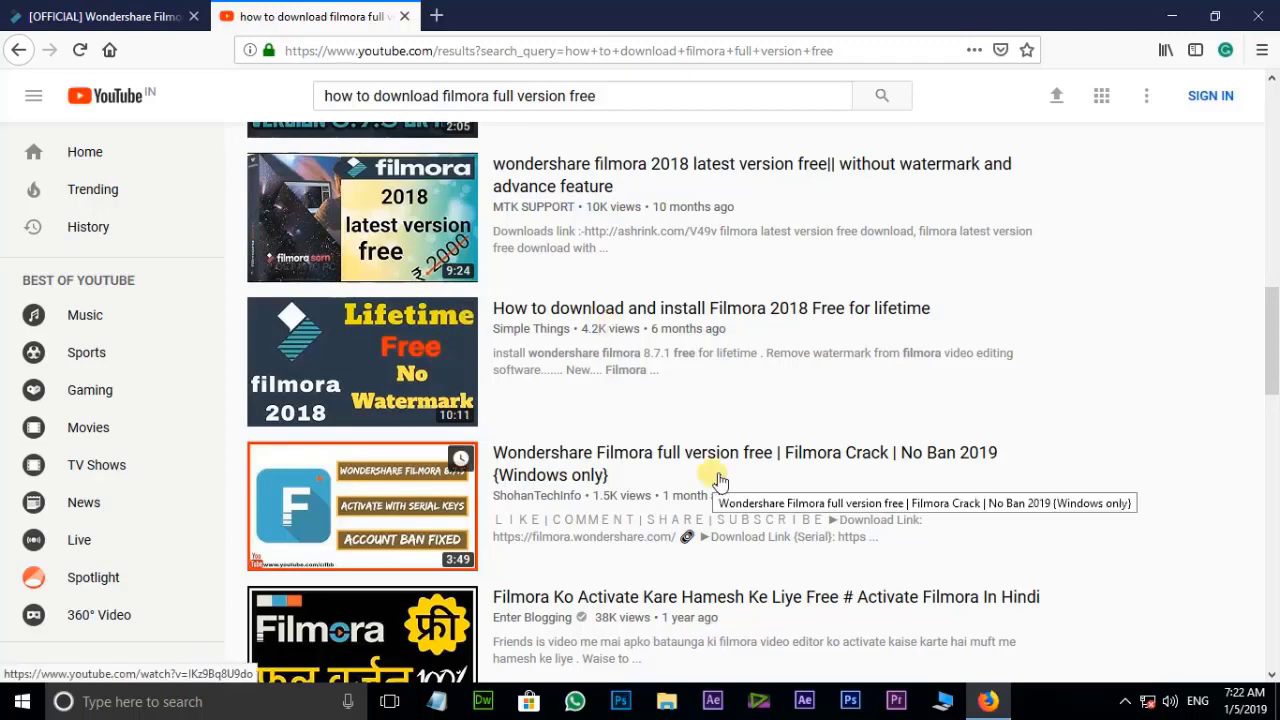
scroll(712, 475, "up", 3)
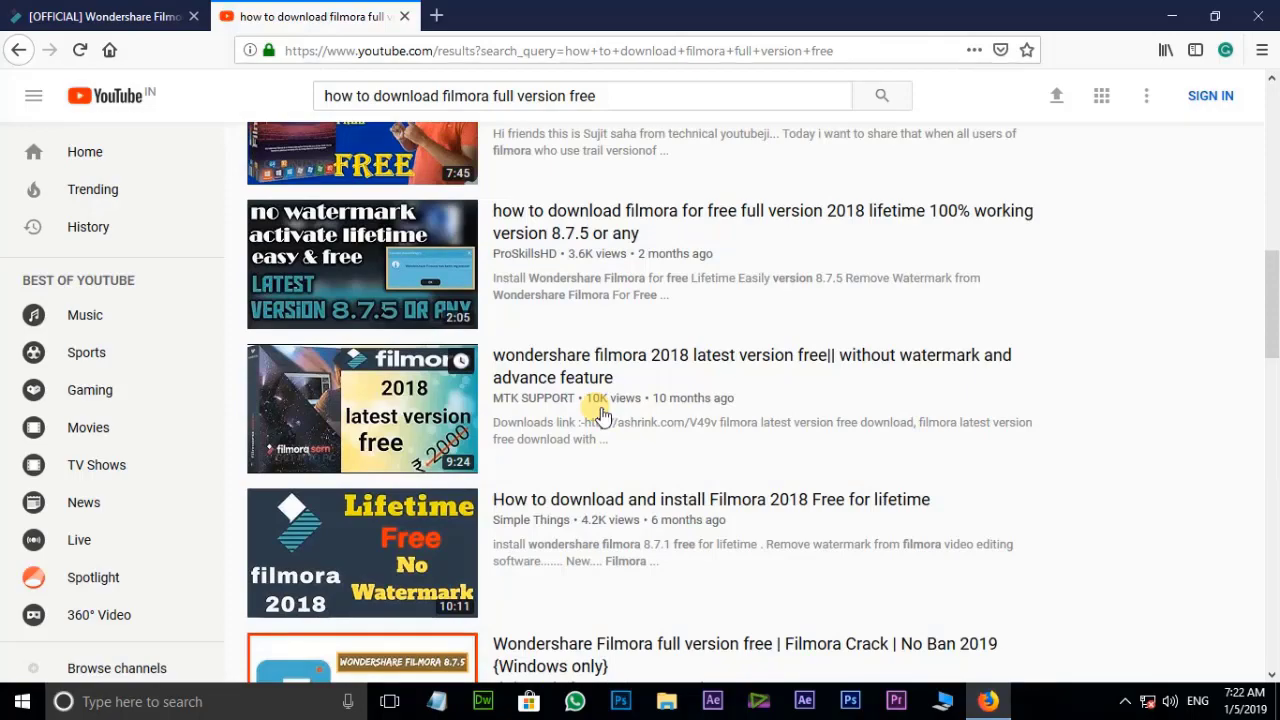
left_click(1262, 14)
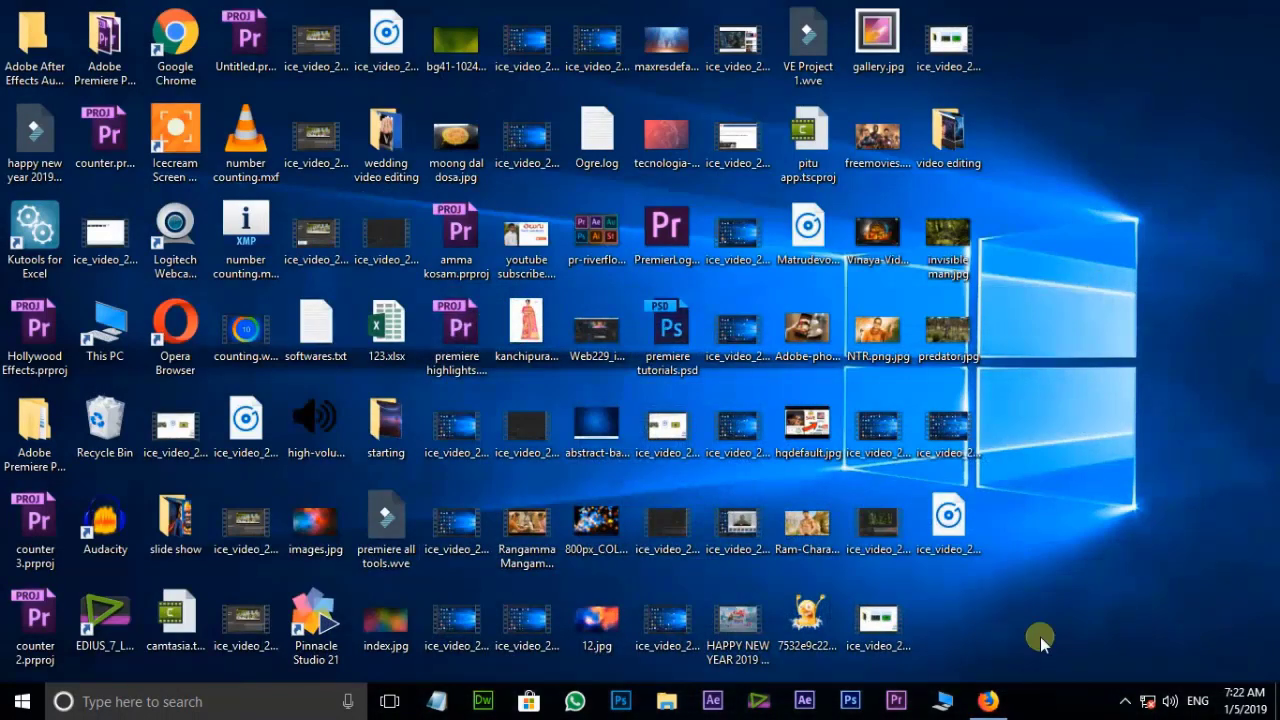
left_click(987, 700)
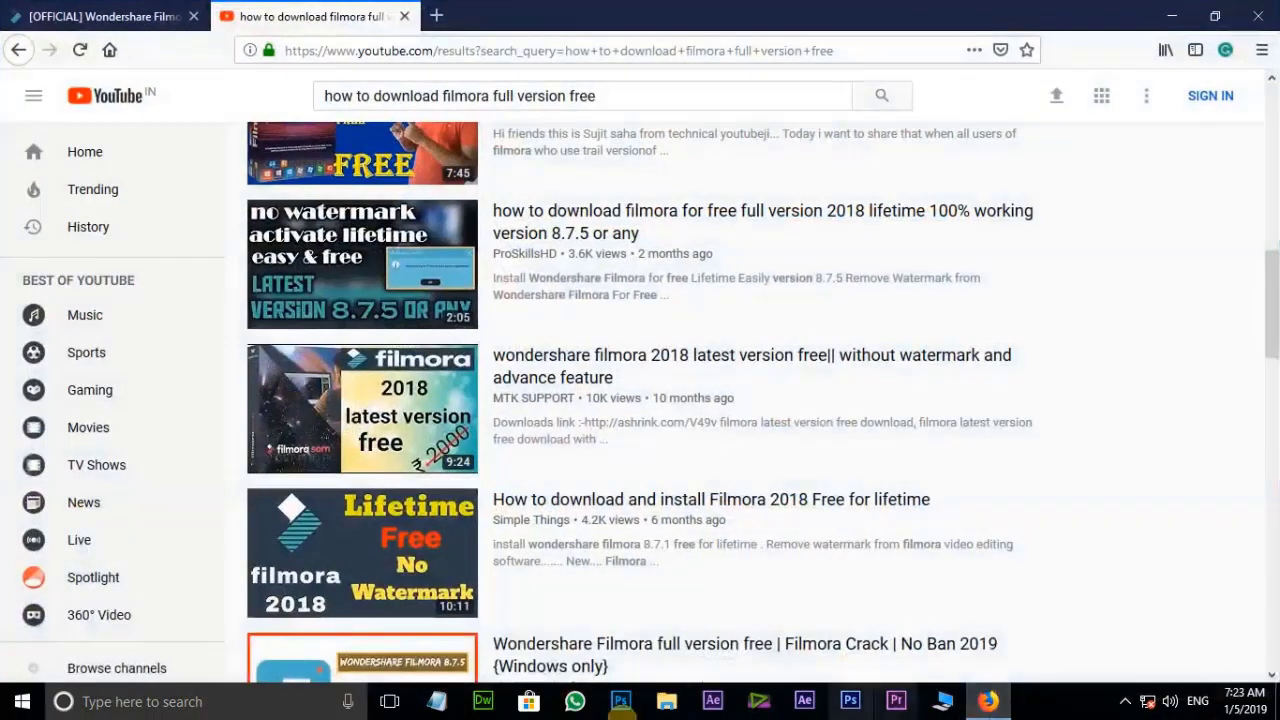
Step: Find Wondershare Filmora among the installed programs and launch it
left_click(252, 704)
type("w")
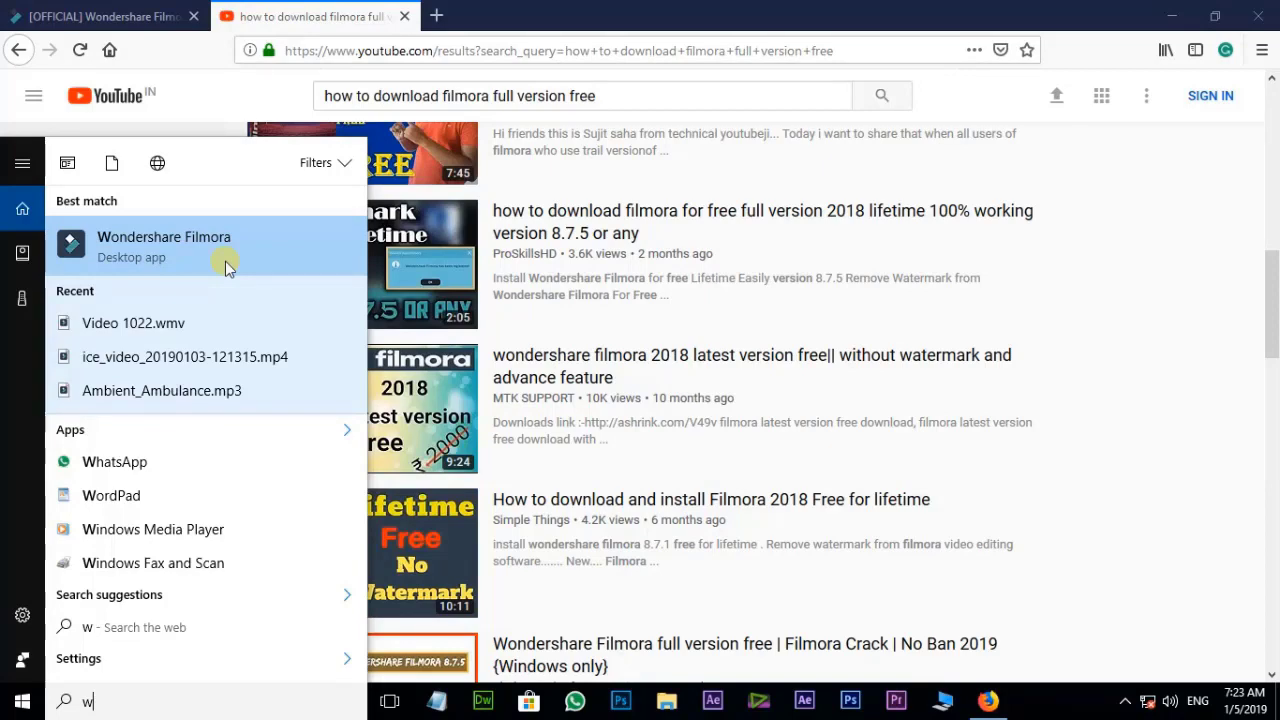
left_click(157, 250)
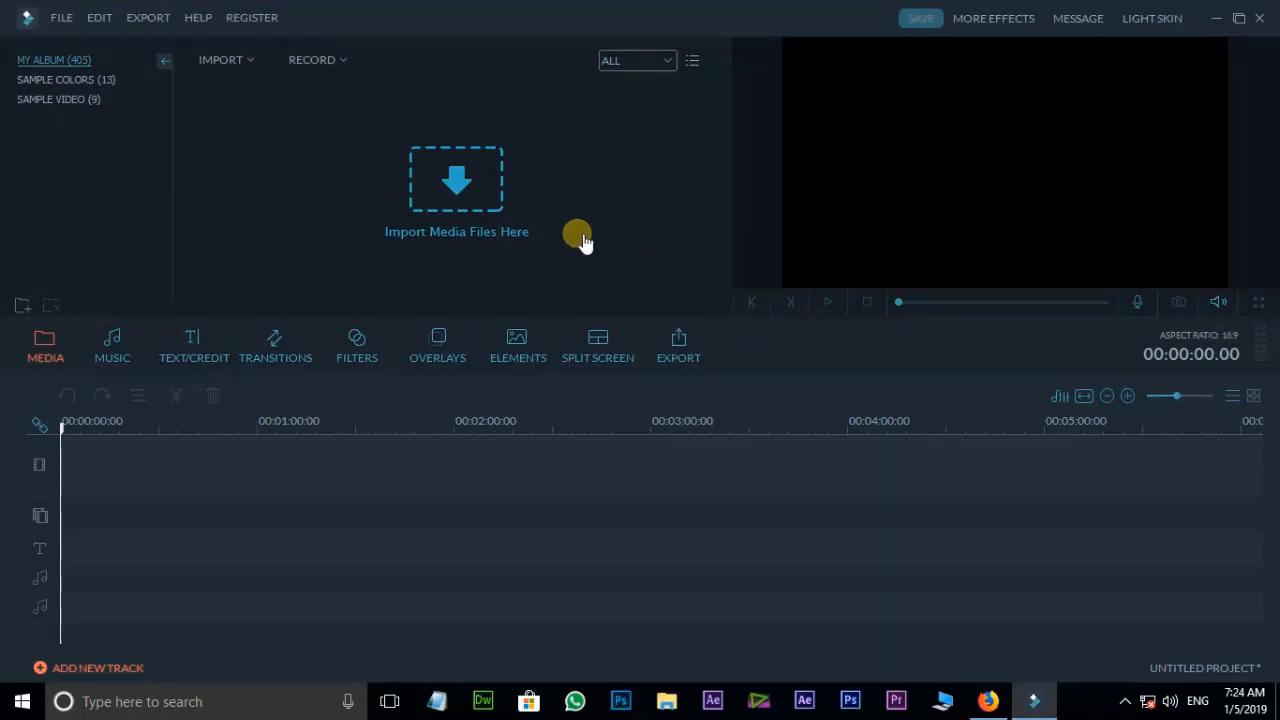
Step: Try the light skin for the interface and return to the dark skin
left_click(1155, 20)
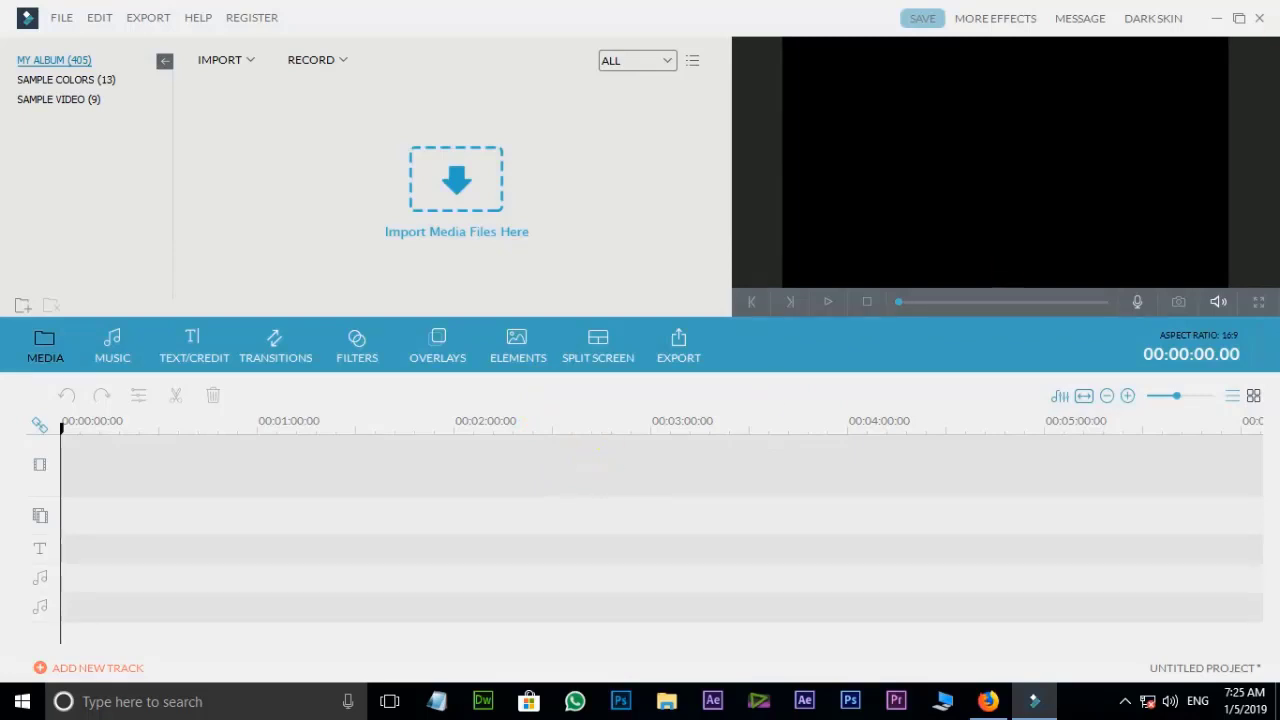
left_click(1160, 22)
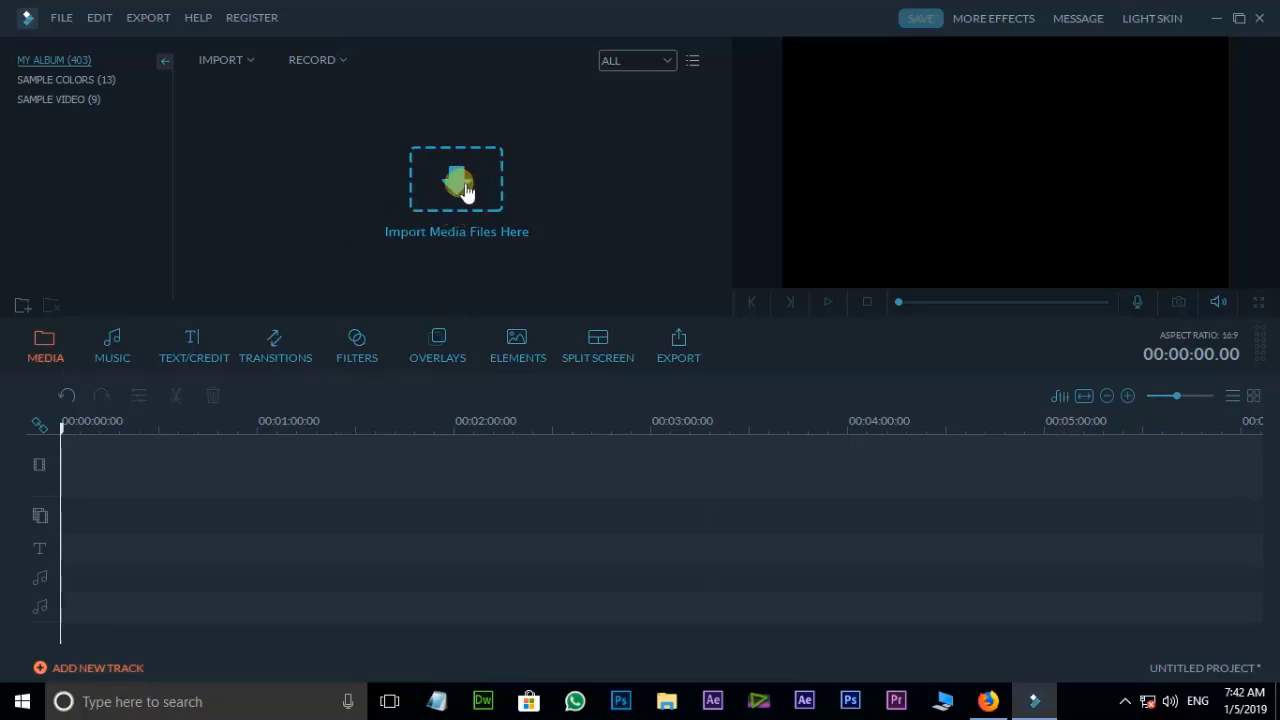
Step: Begin importing media files into the album
left_click(249, 60)
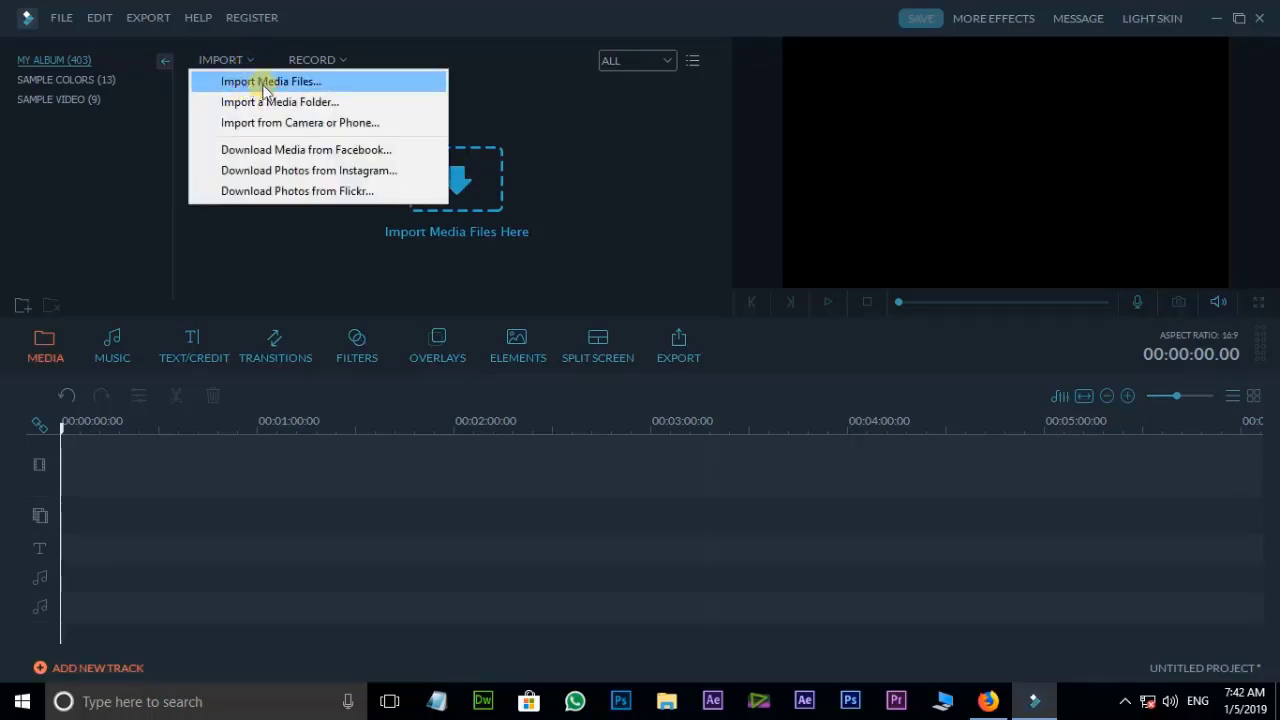
left_click(288, 84)
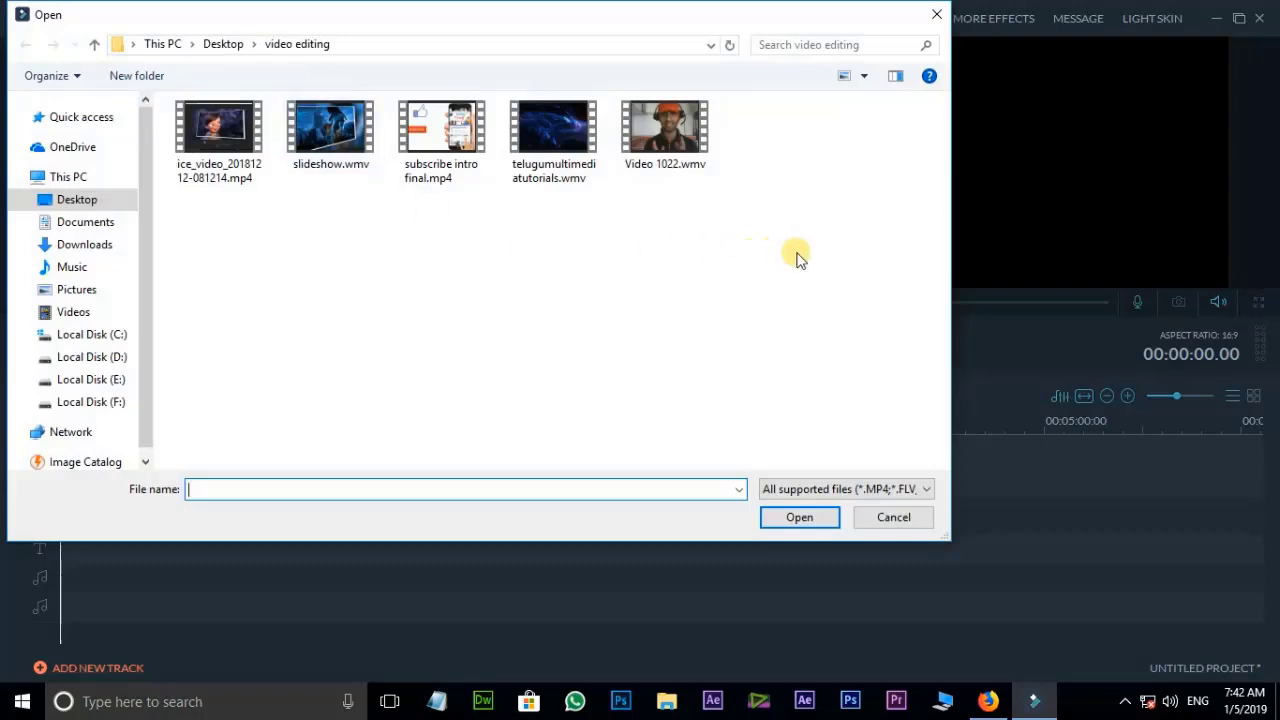
left_click_drag(797, 252, 358, 180)
left_click_drag(157, 118, 154, 108)
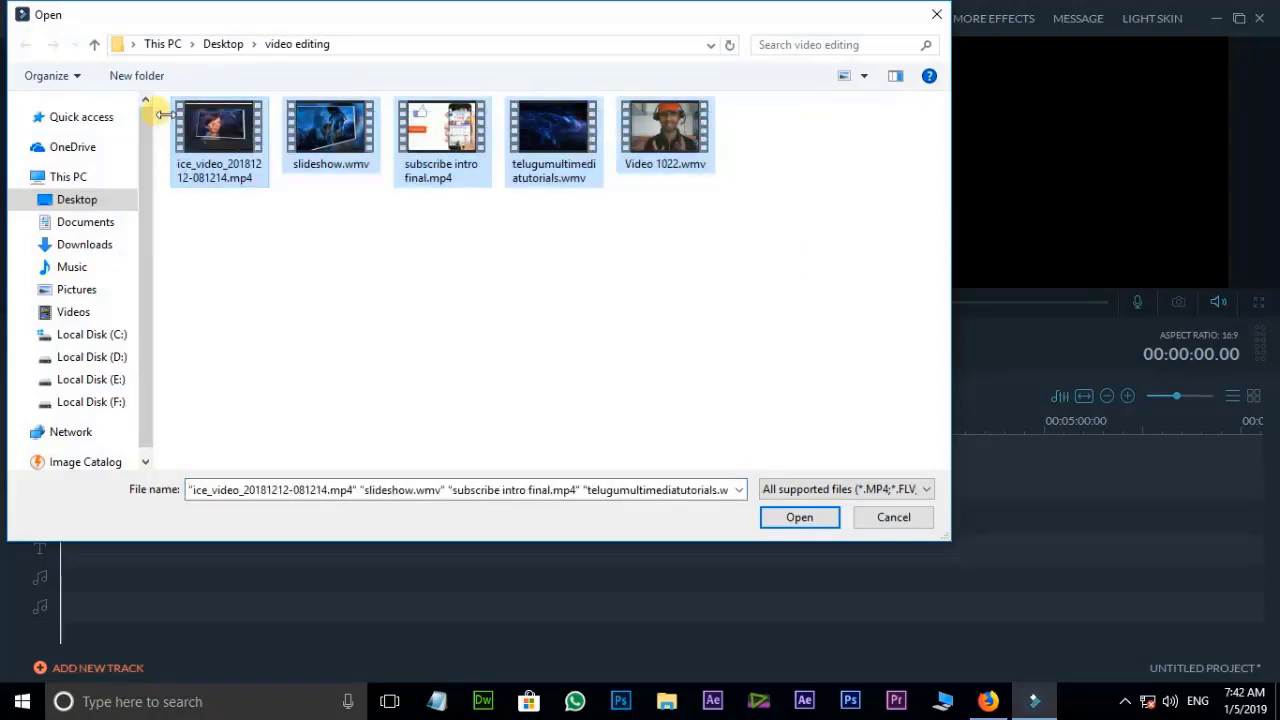
left_click(588, 360)
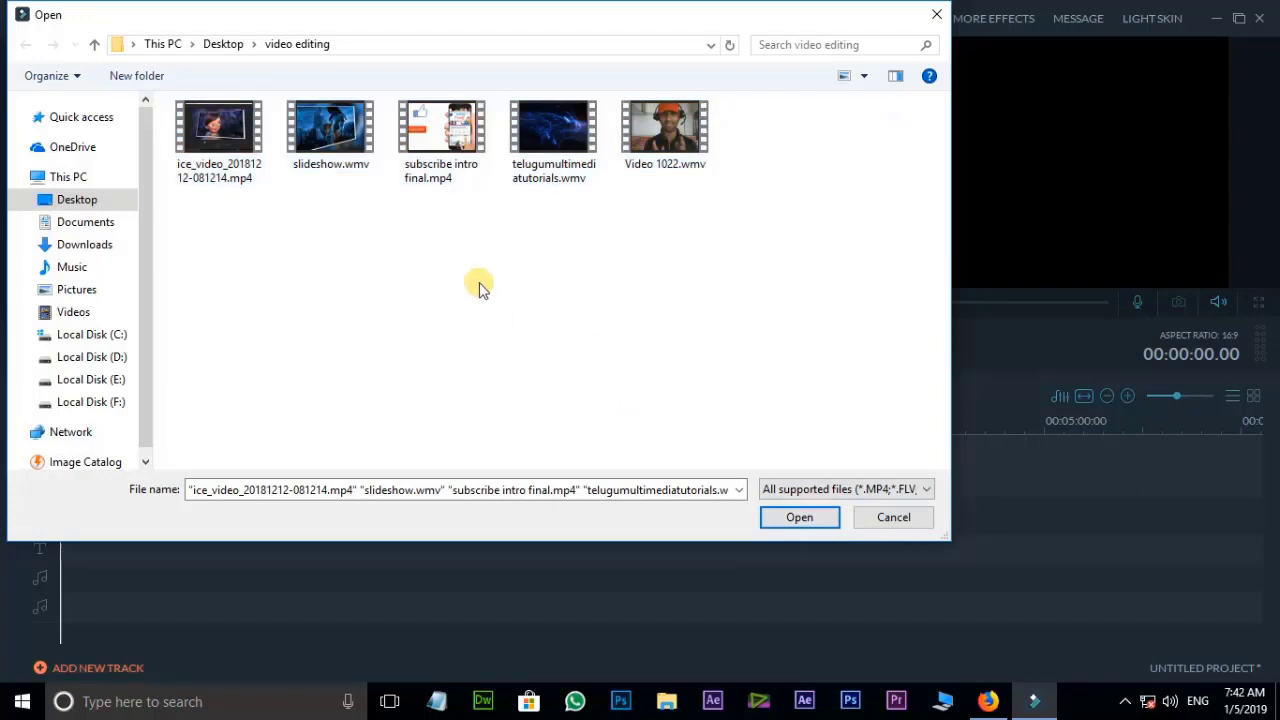
Step: Import the files "subscribe intro final.mp4", "telugumultimediatutorials.wmv" and "Video 1022.wmv" from the video editing folder into the album
left_click(660, 135)
left_click(565, 145, "ctrl")
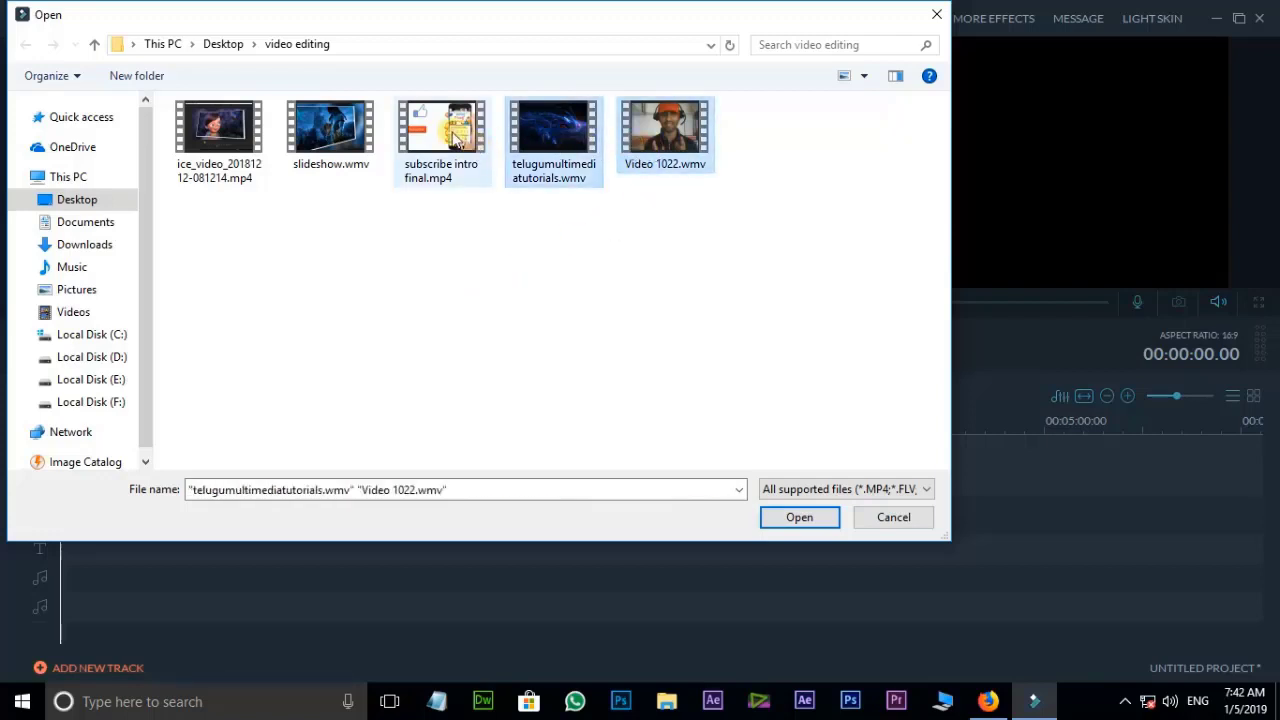
left_click(475, 175, "ctrl")
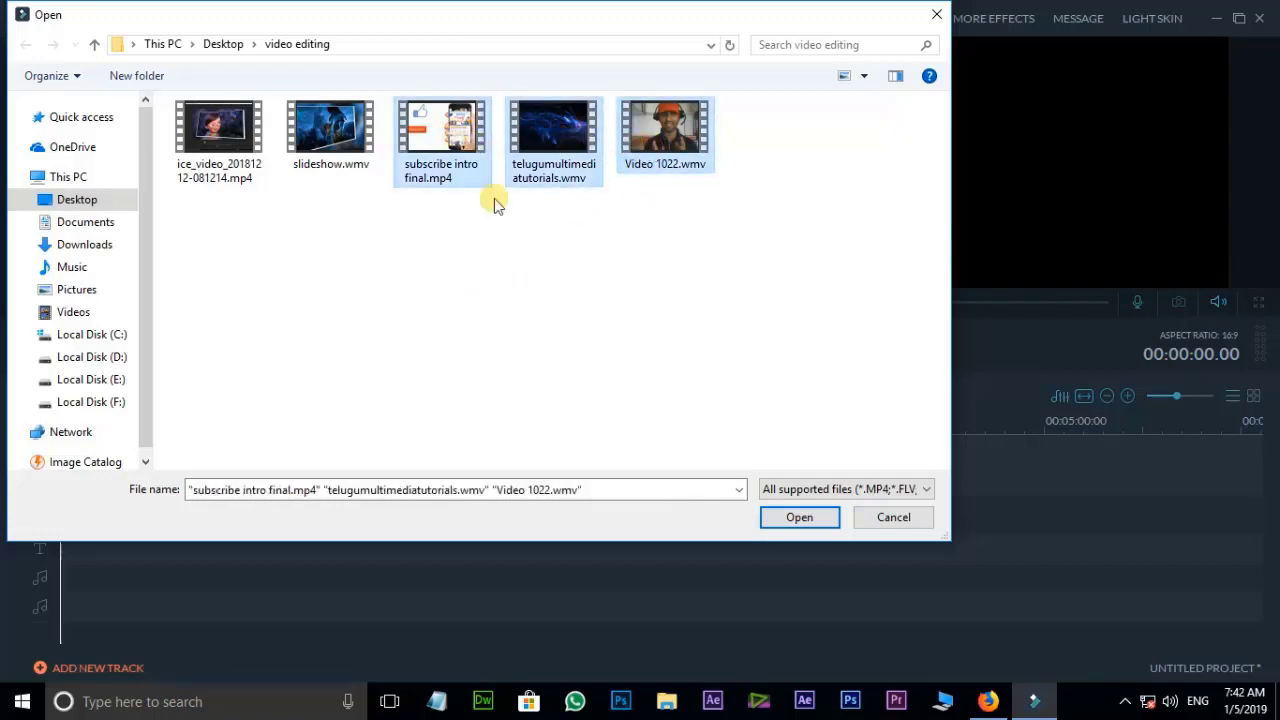
left_click(800, 519)
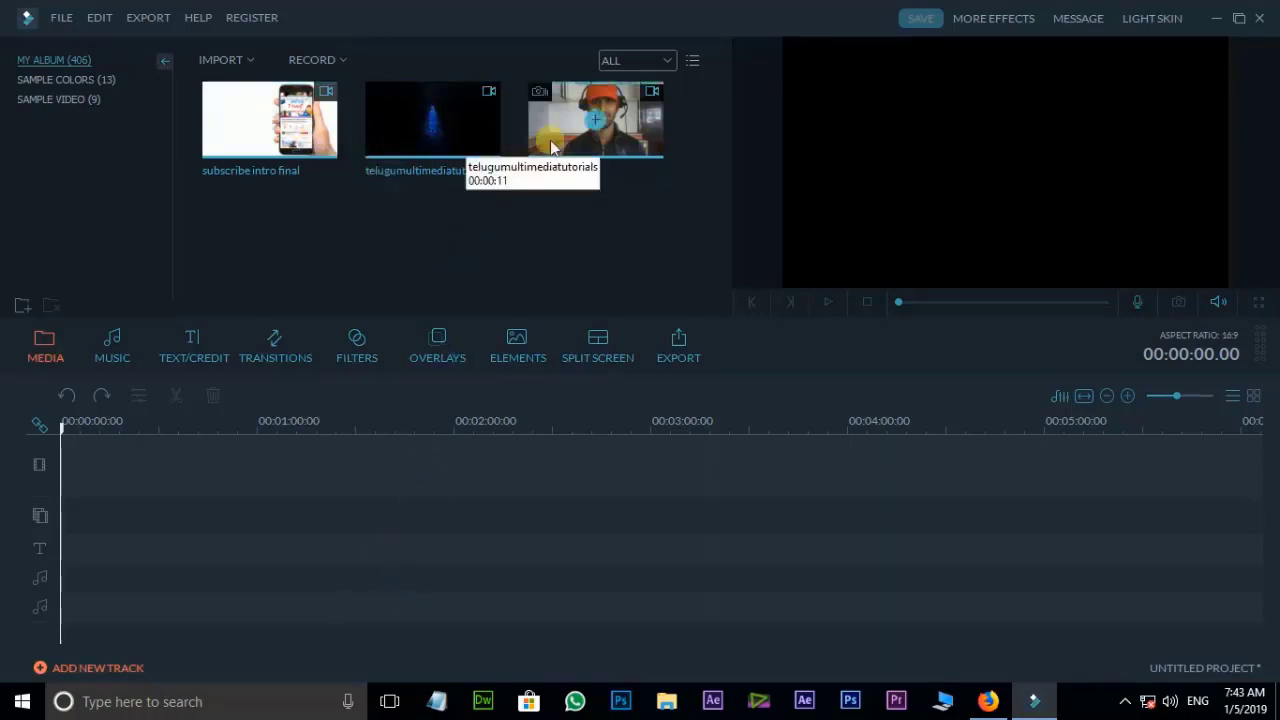
Step: Add the Video 1022 clip to the start of the video track and play its first five seconds
left_click(598, 124)
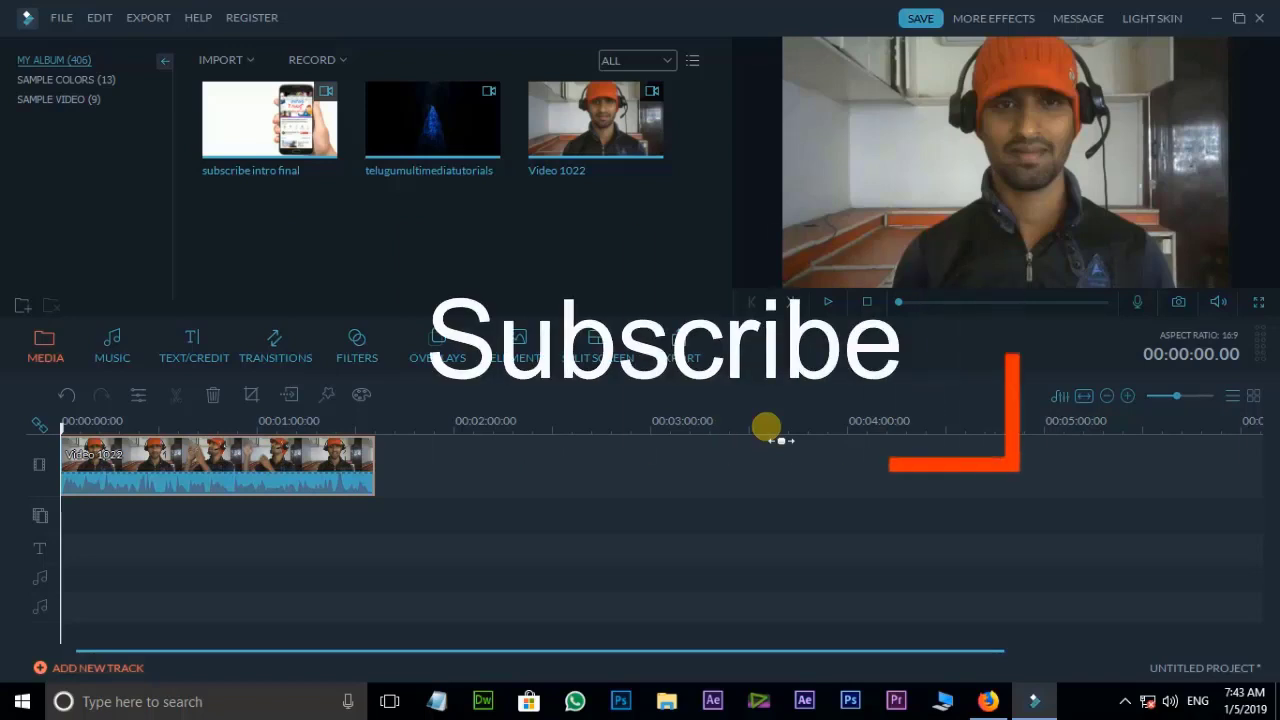
key("space")
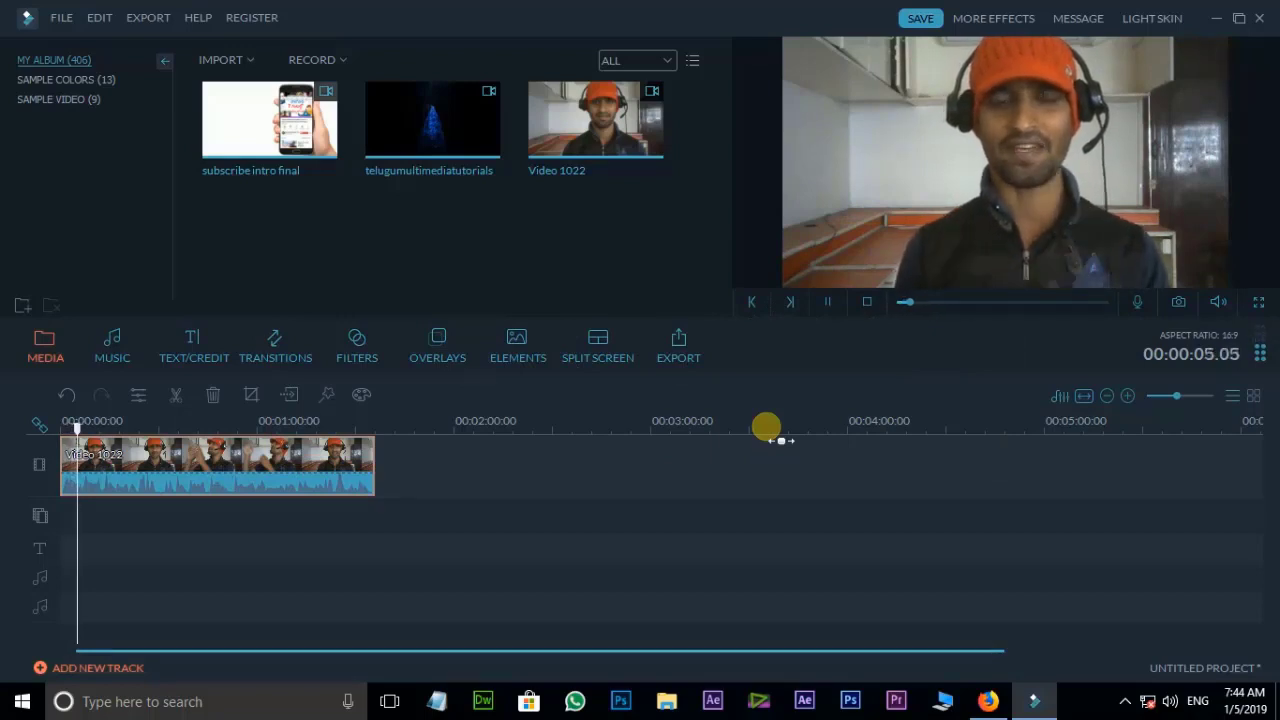
key("space")
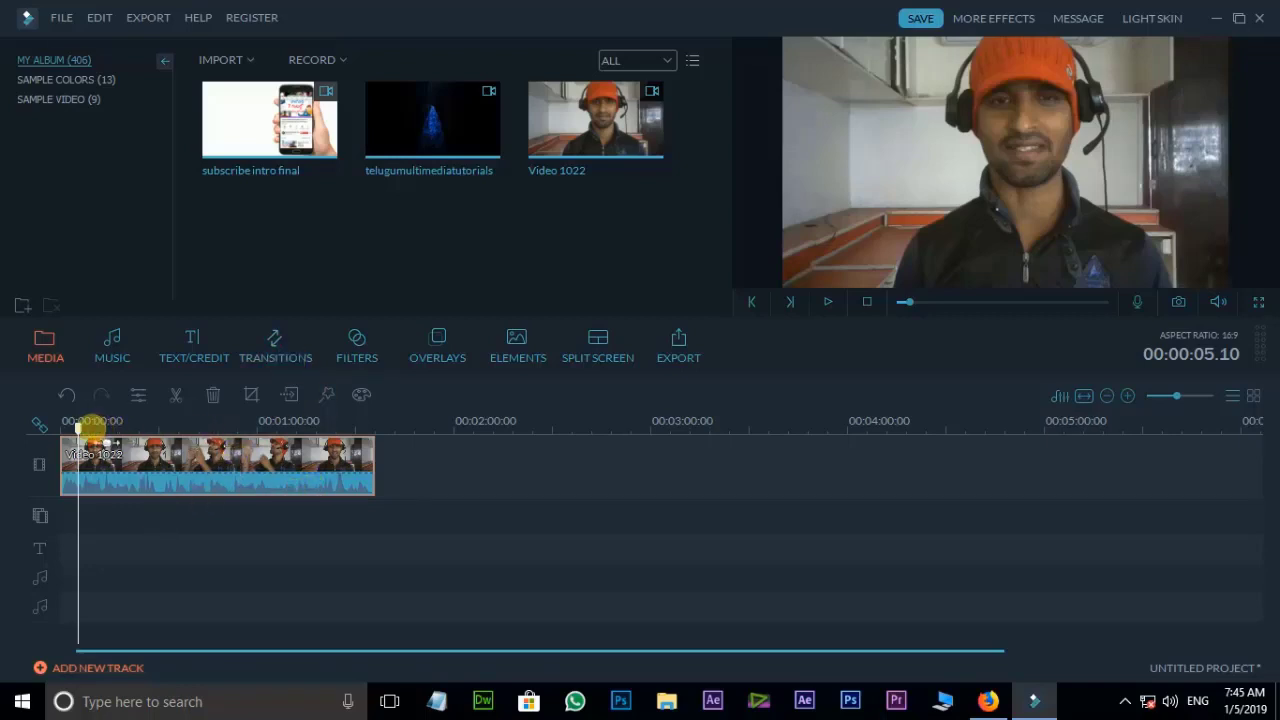
Step: Play through the Video 1022 clip to find the start of the unwanted part and split it at 00:00:19.00
left_click_drag(82, 430, 114, 429)
key("space")
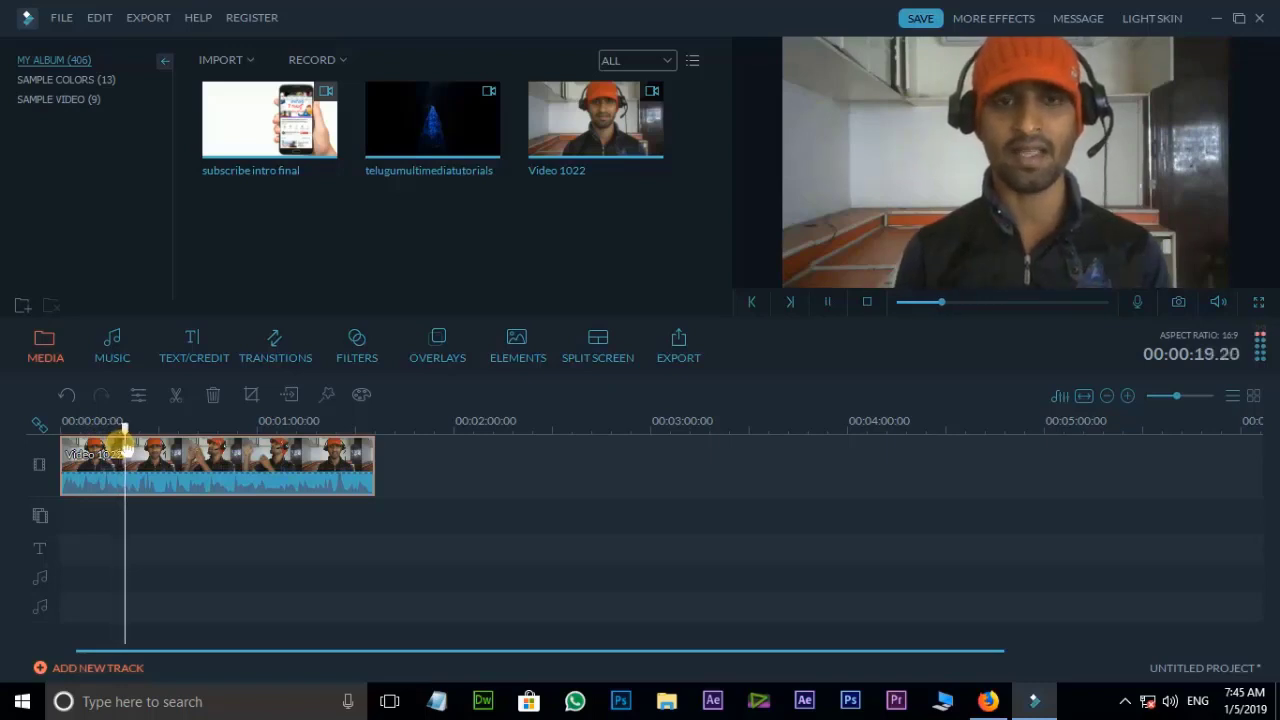
left_click(128, 432)
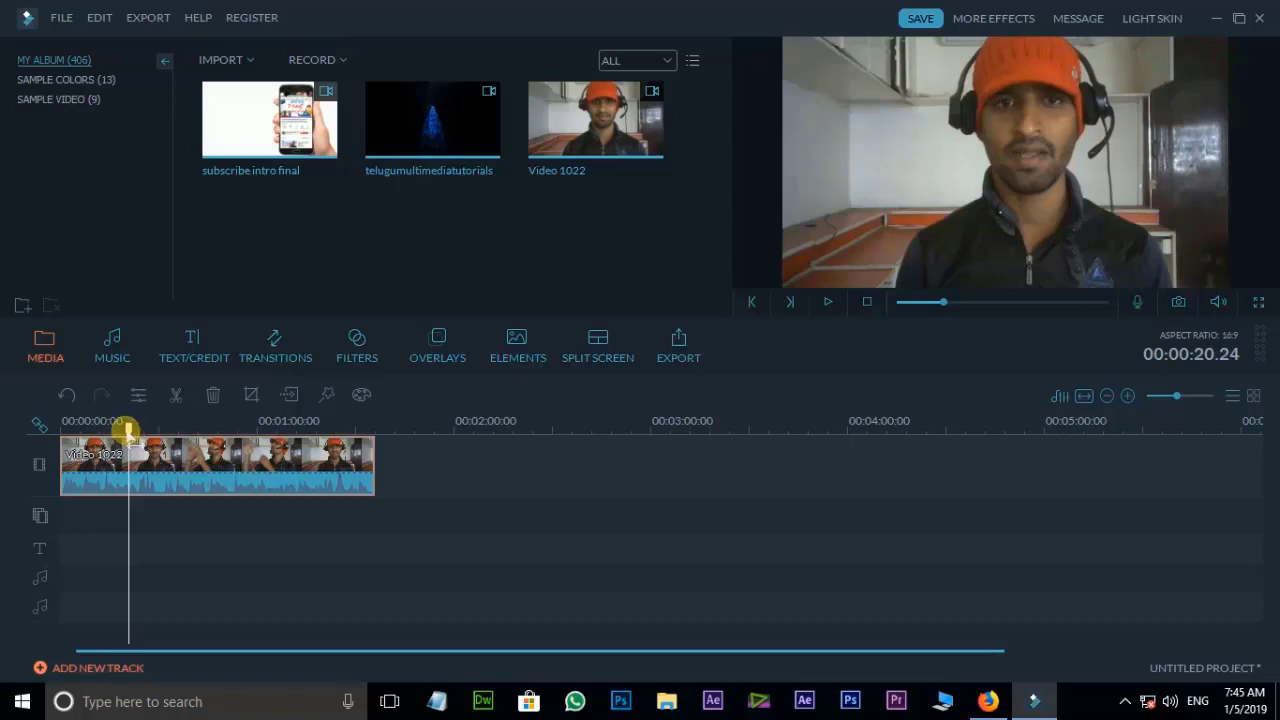
left_click_drag(130, 433, 123, 433)
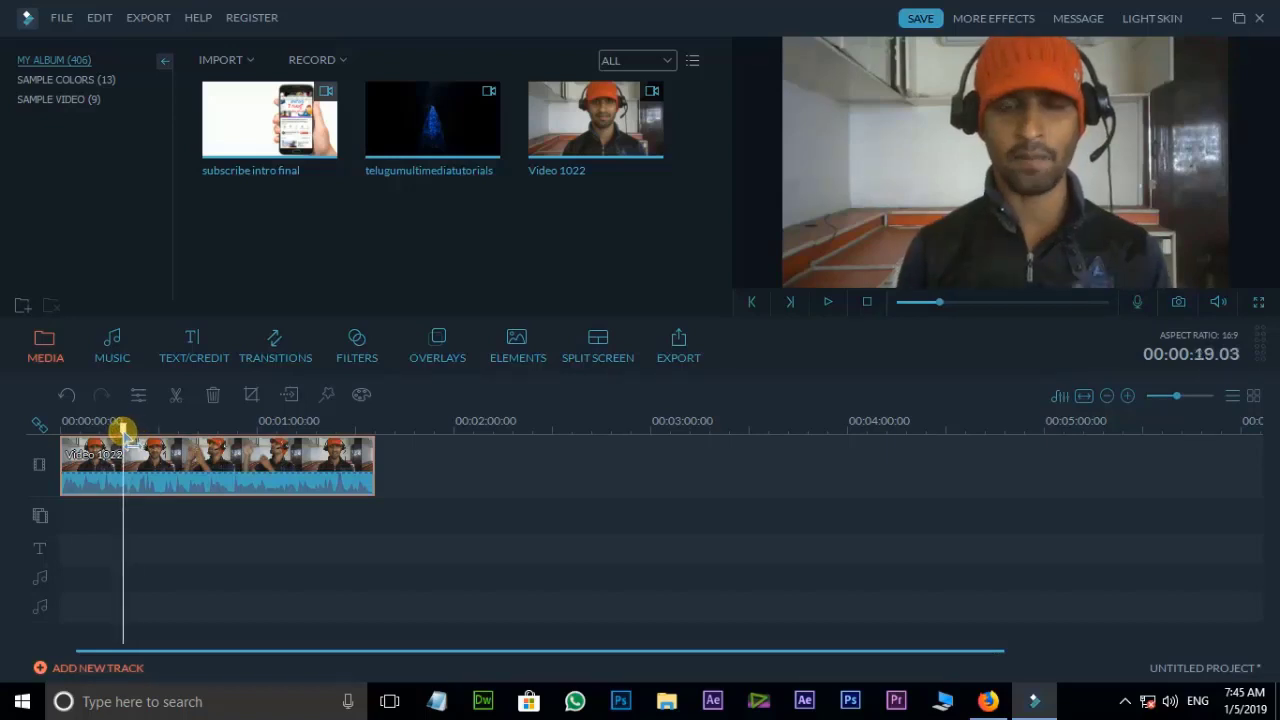
key("space")
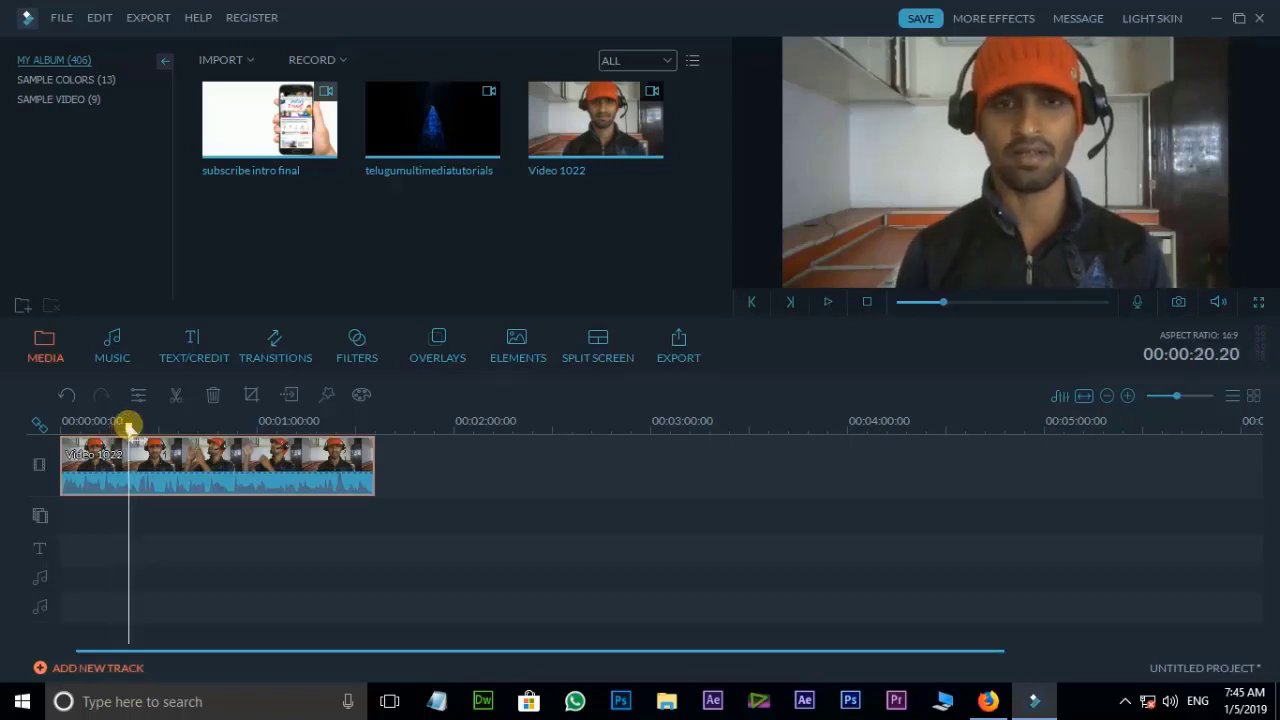
left_click_drag(127, 430, 113, 428)
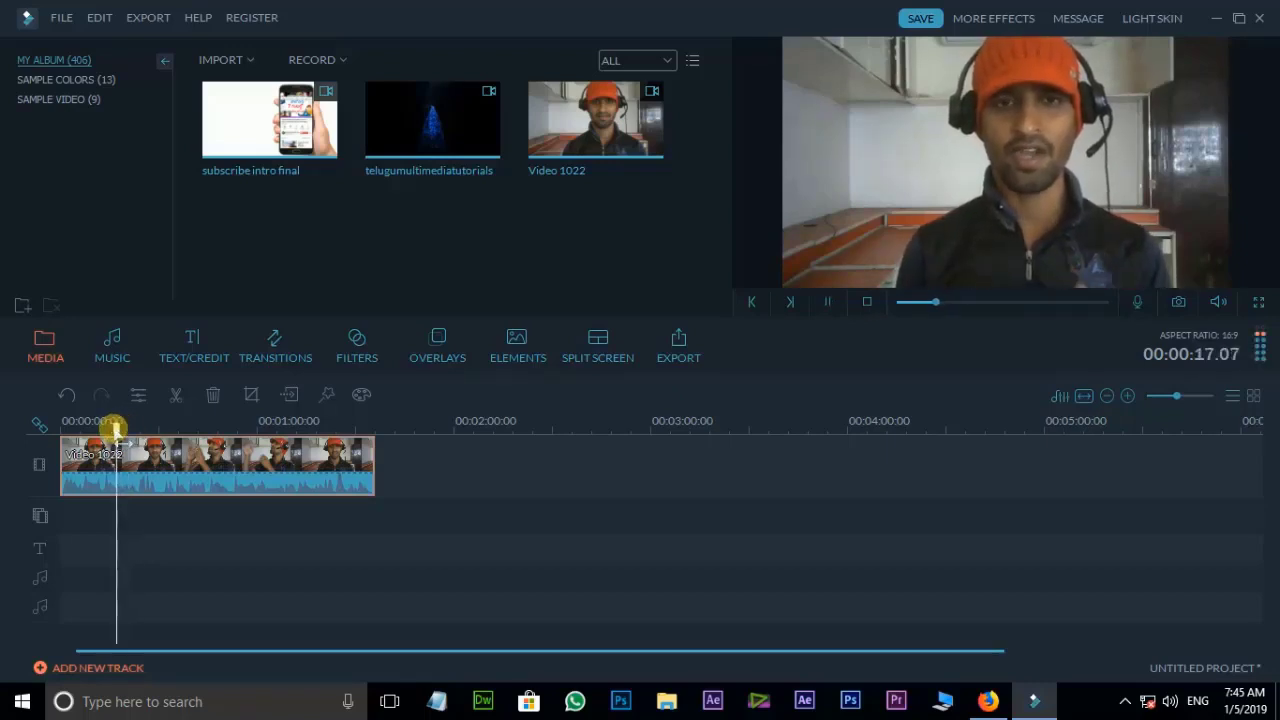
key("space")
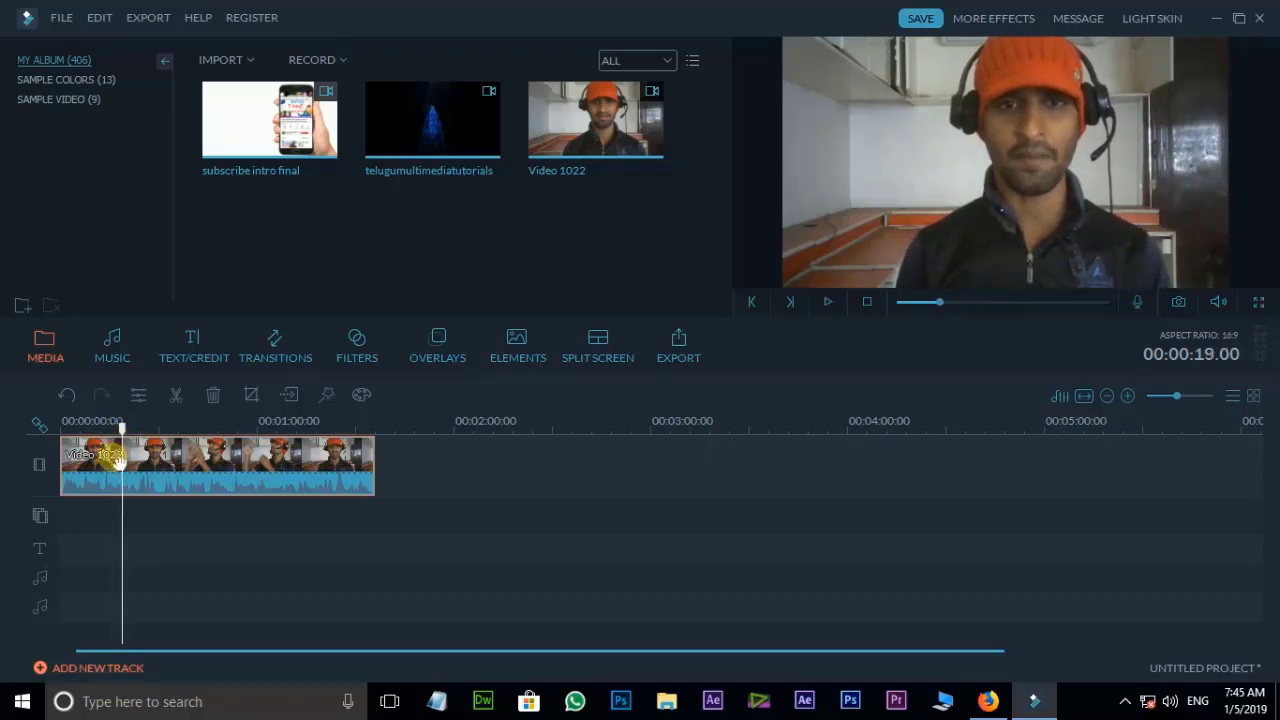
left_click(177, 400)
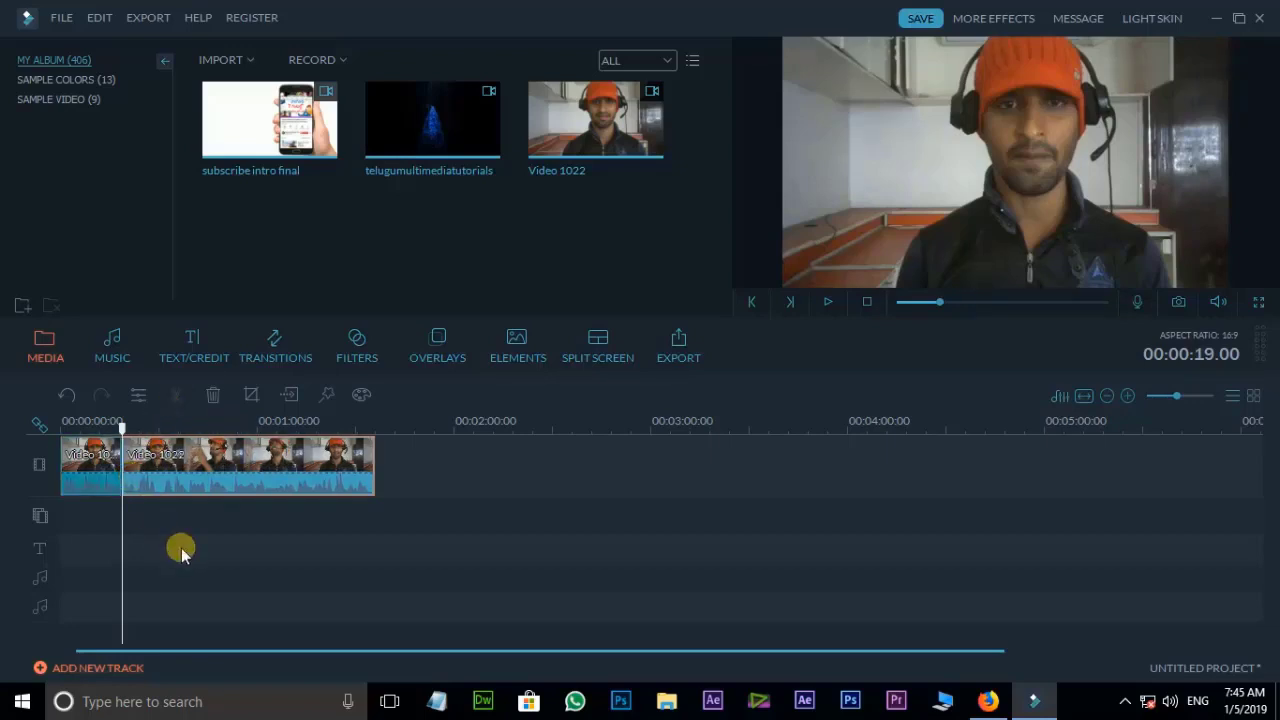
Step: Split the Video 1022 clip again at 00:00:21.02 and delete the short segment between the two cuts
key("space")
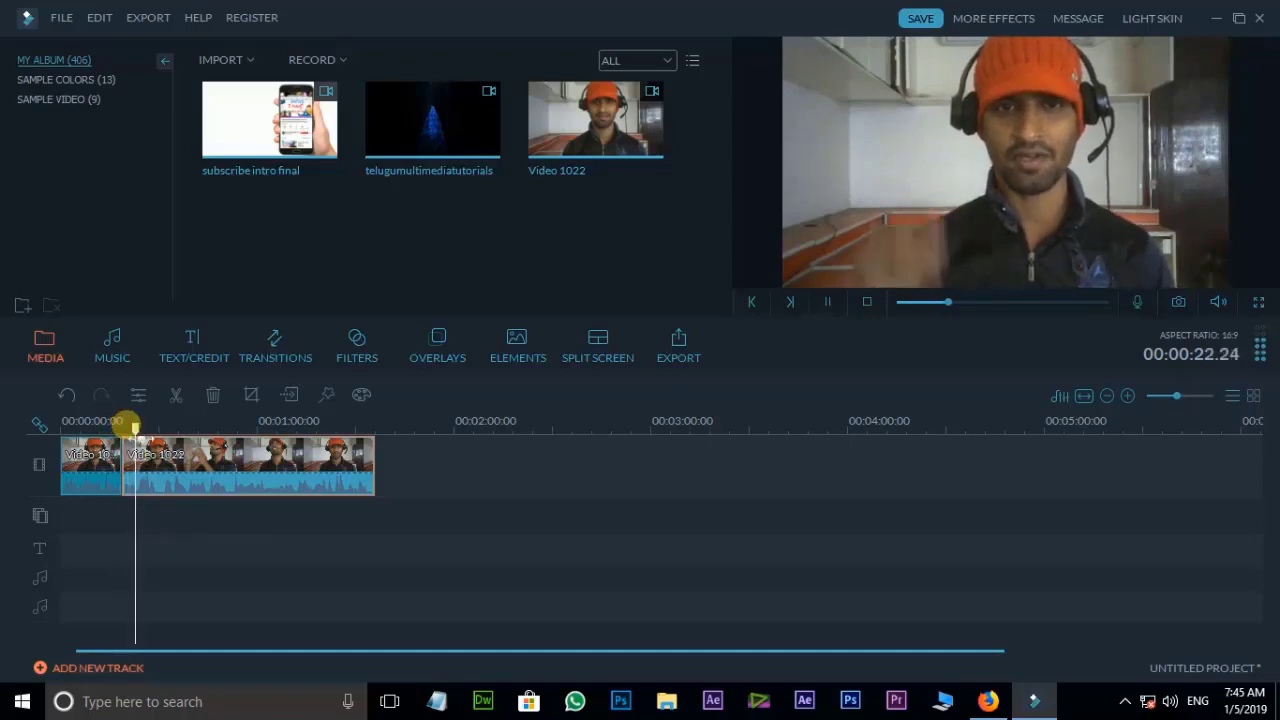
left_click(127, 423)
key("space")
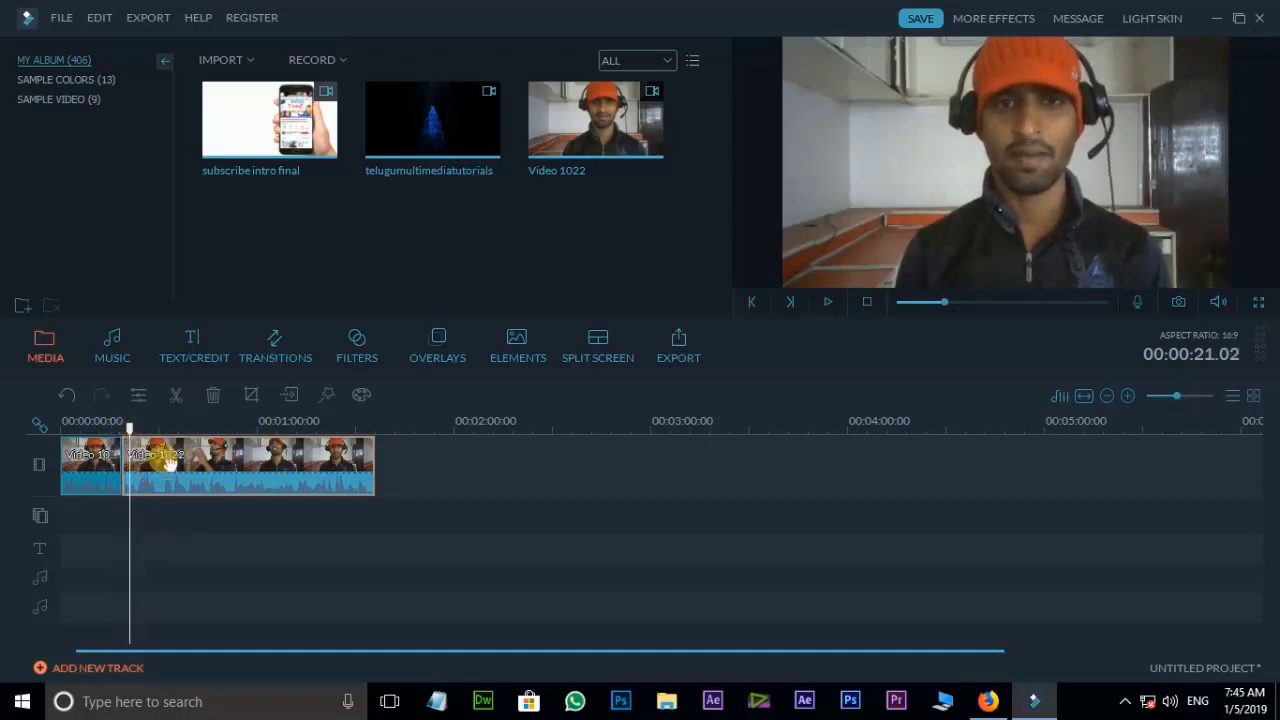
left_click(178, 402)
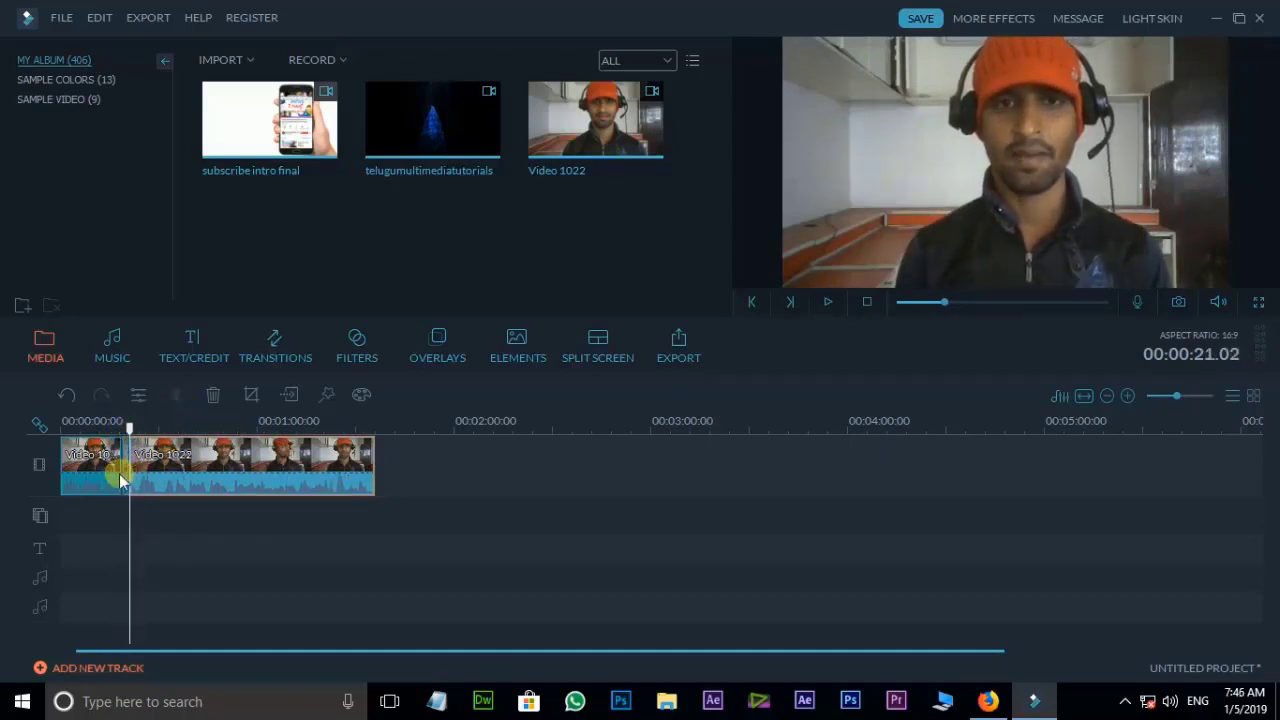
left_click(130, 476)
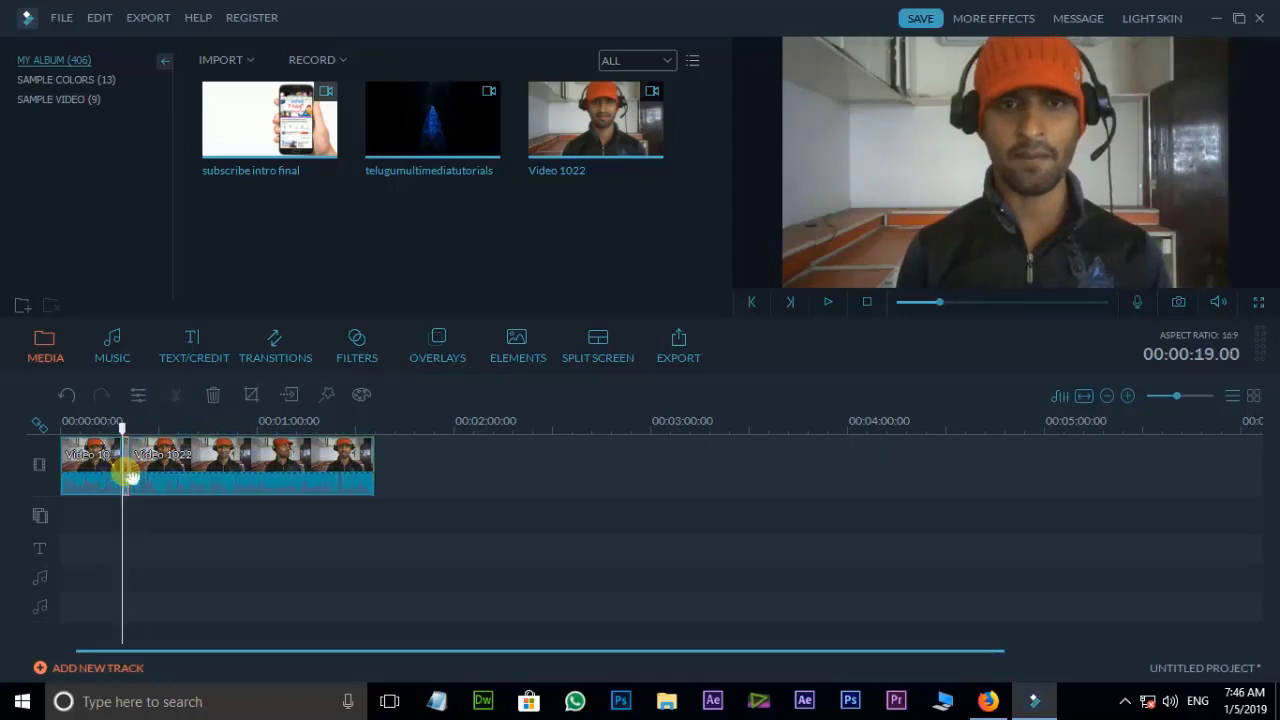
left_click(212, 398)
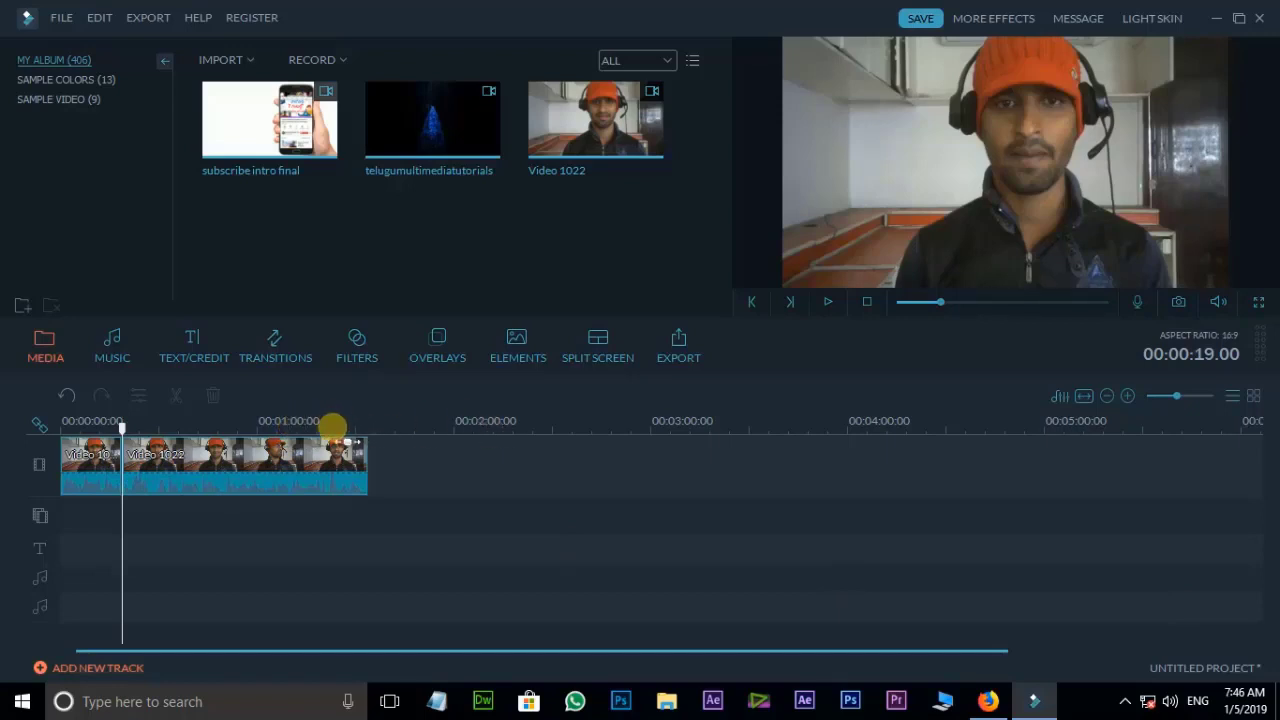
Step: Examine the two remaining parts of Video 1022 around the cut on an enlarged timeline
scroll(333, 428, "up", 1)
scroll(333, 428, "up", 5)
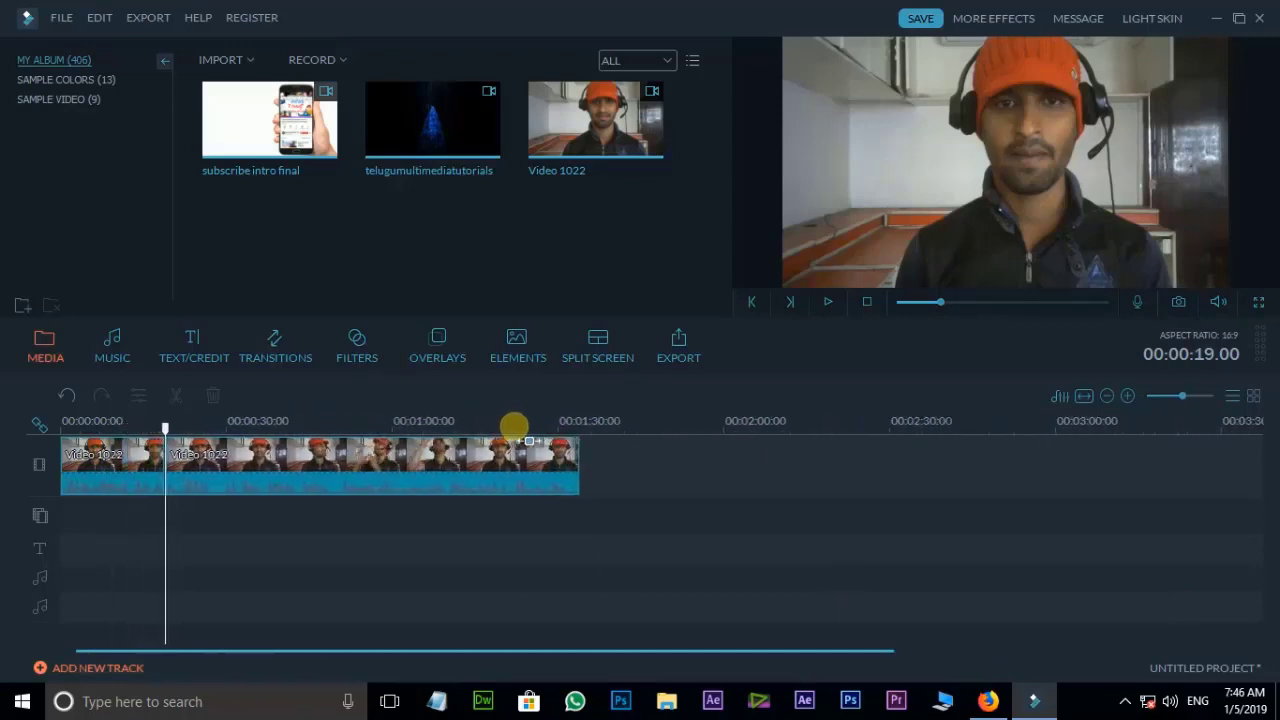
scroll(587, 425, "up", 3)
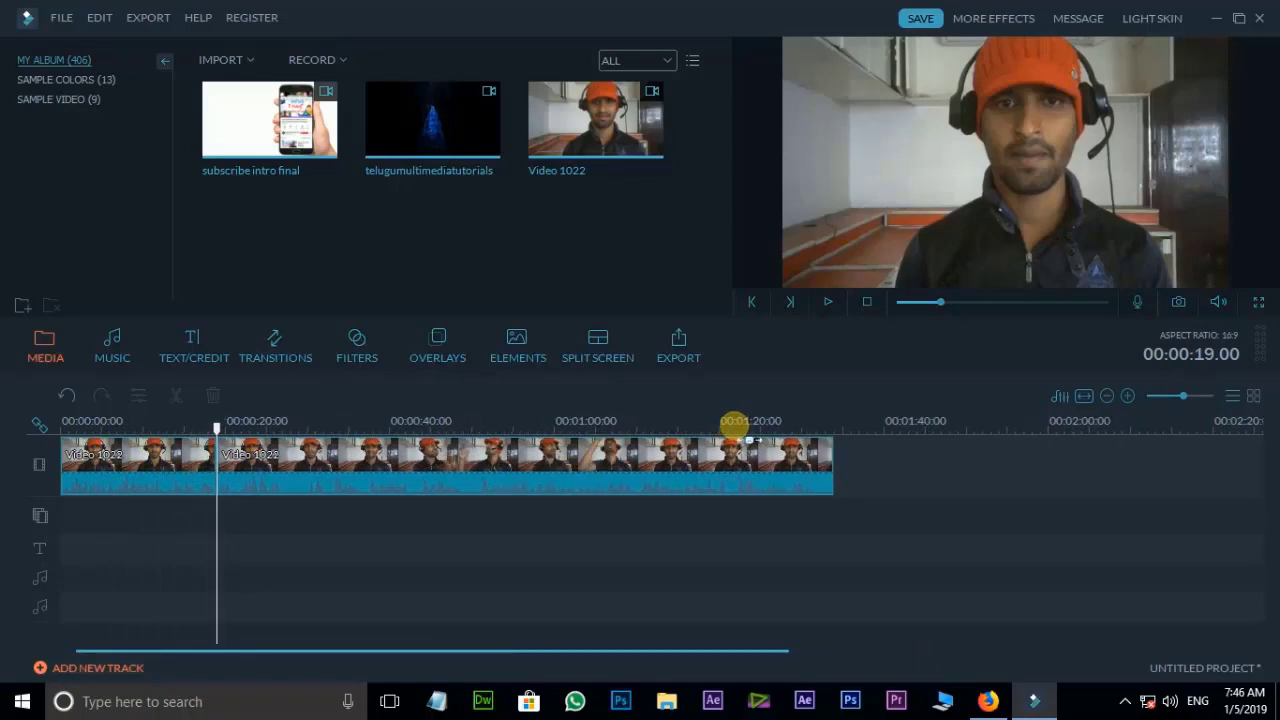
mouse_move(1186, 397)
left_mouse_down()
mouse_move(1171, 397)
mouse_move(1190, 403)
left_mouse_up()
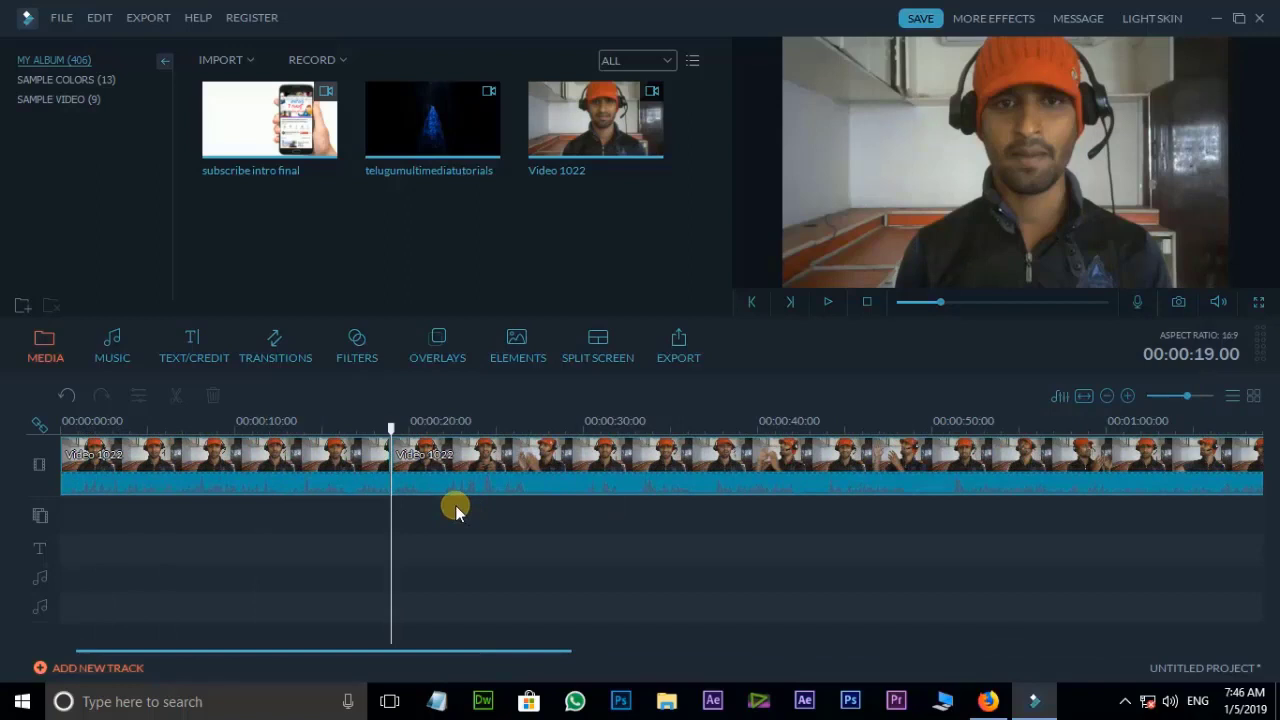
left_click(418, 490)
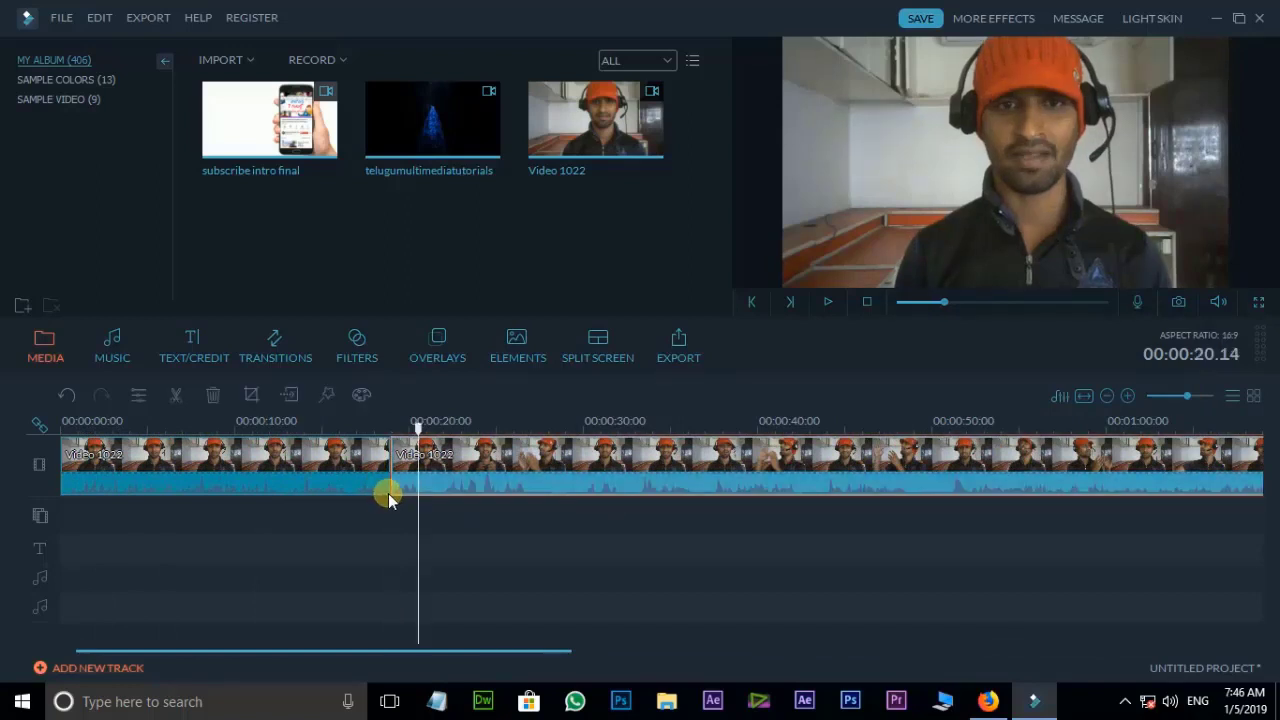
left_click(338, 460)
left_click(497, 480)
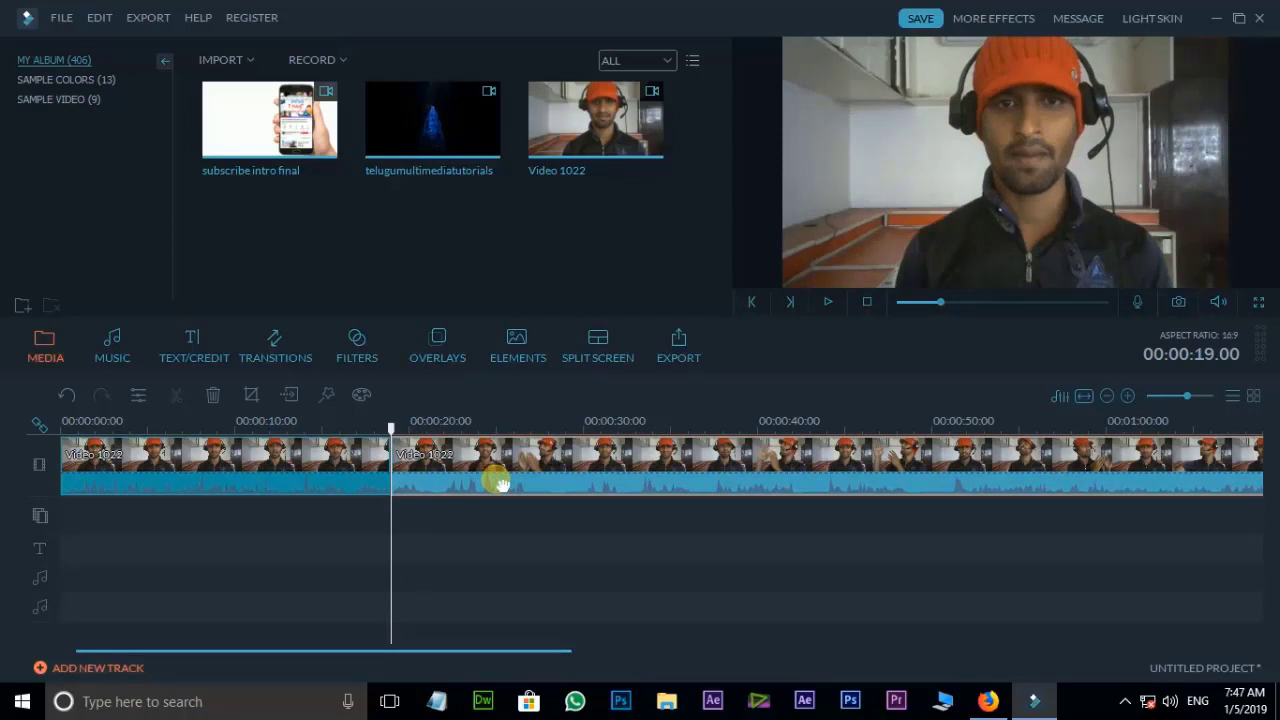
left_click(272, 466)
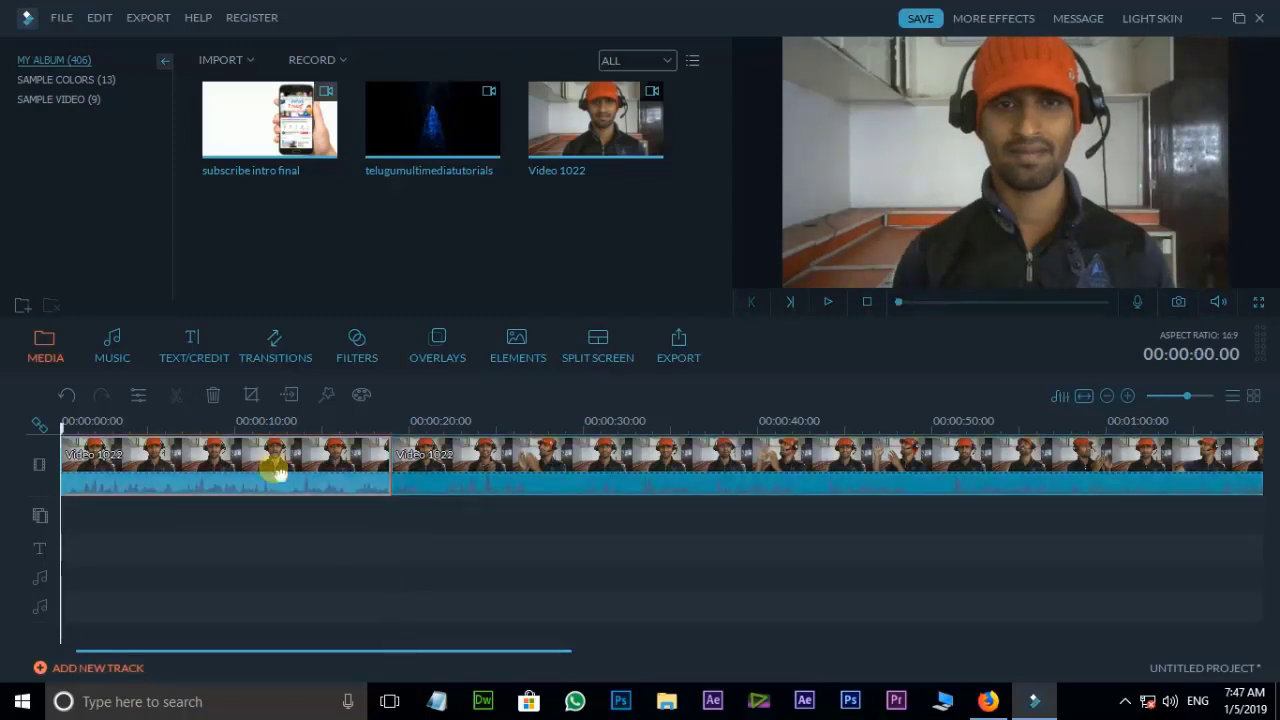
left_click(530, 484)
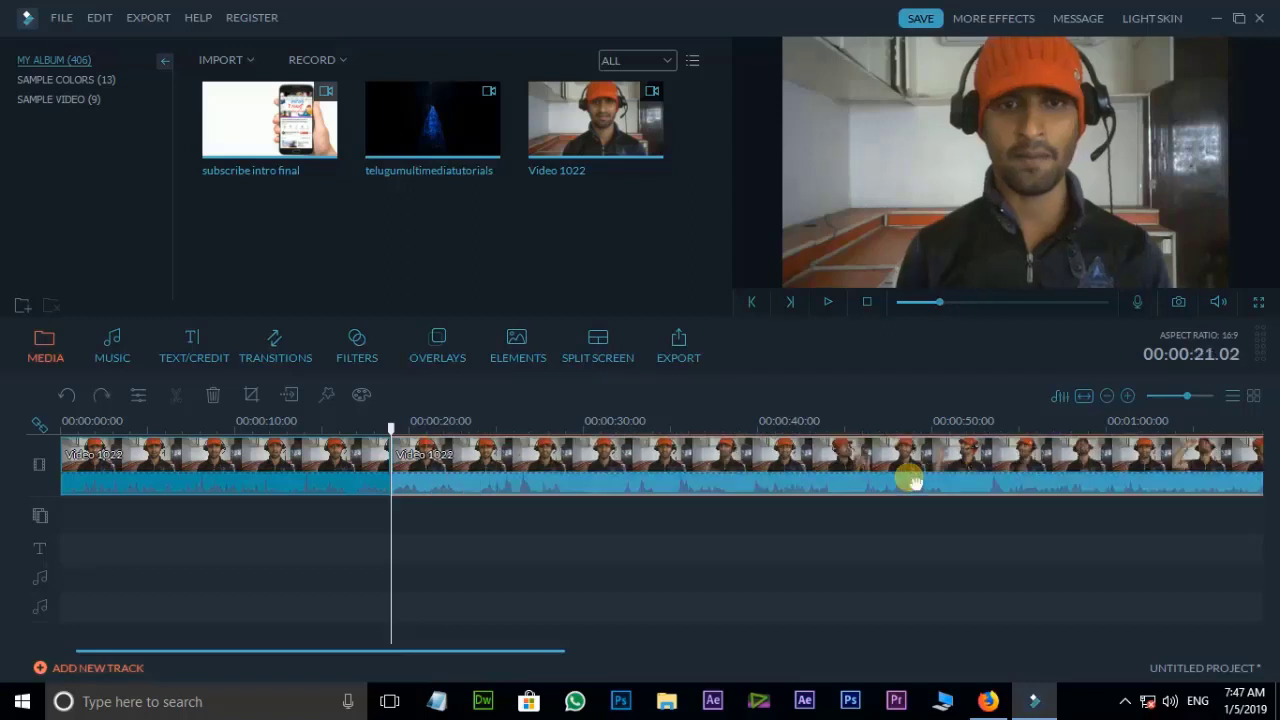
Step: Undo the segment deletion and the splits of Video 1022, and redo them
key("ctrl+z")
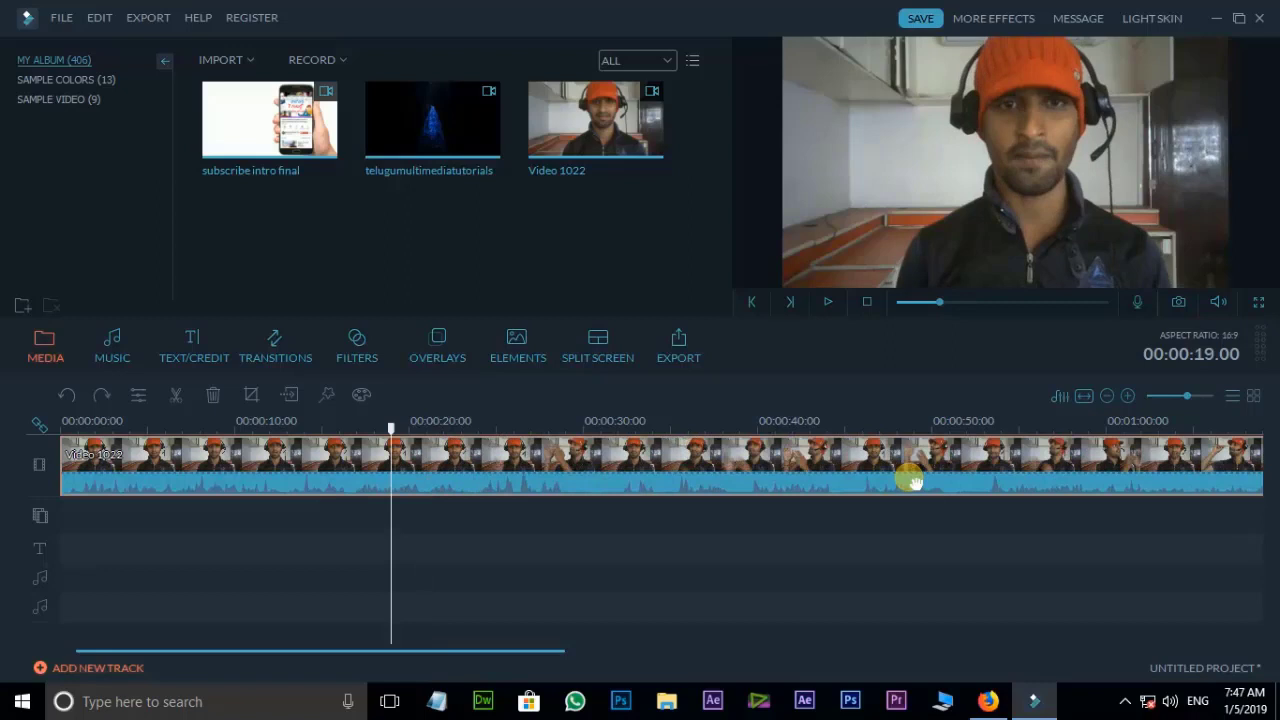
key("ctrl+y")
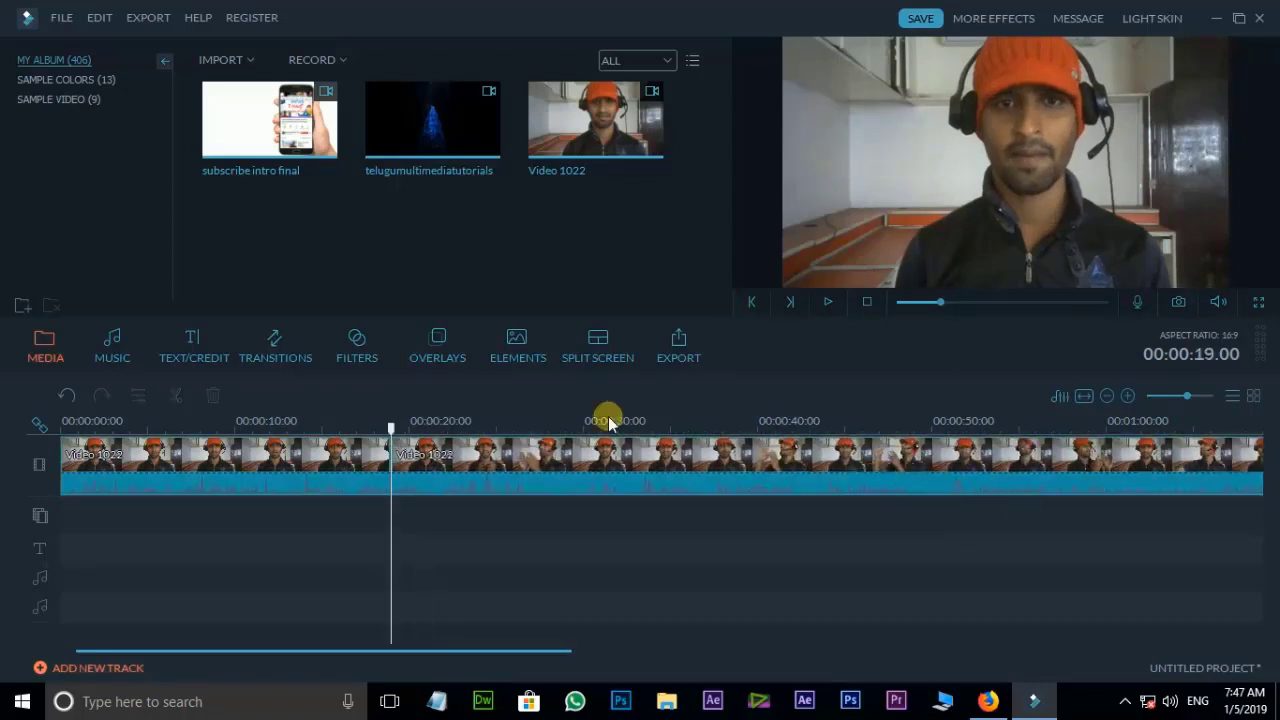
left_click_drag(391, 428, 363, 460)
left_click(434, 460)
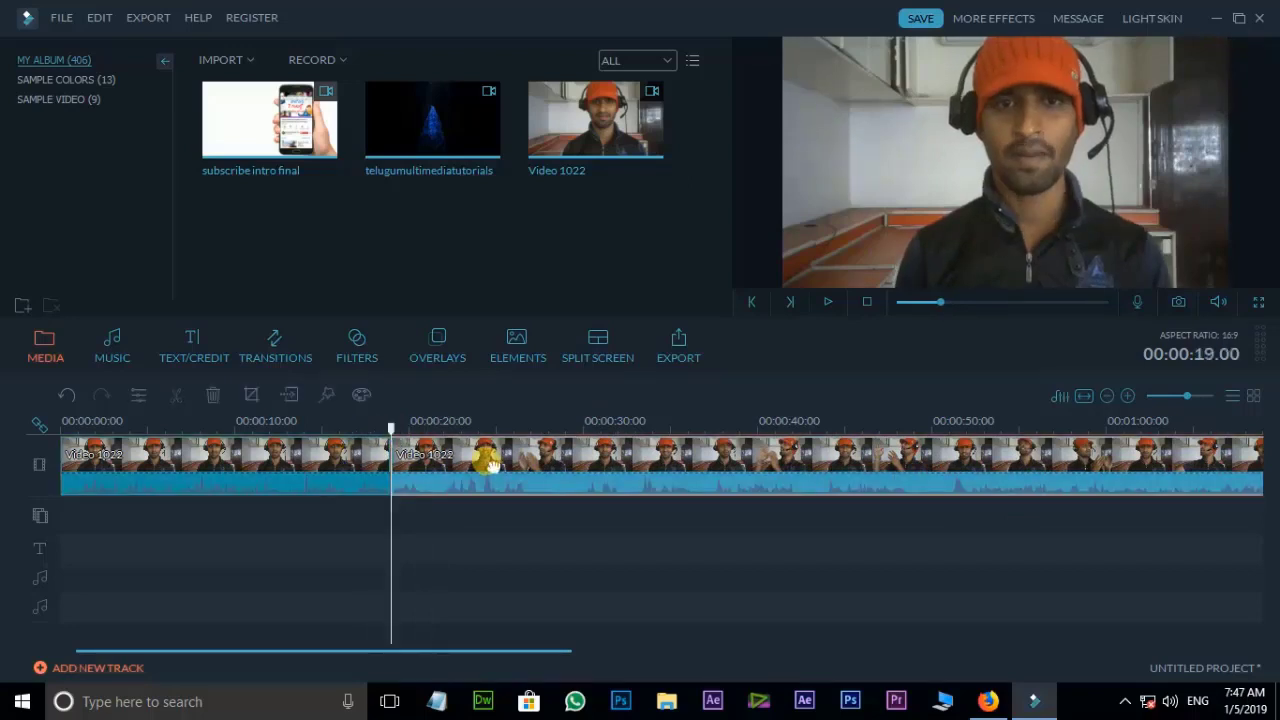
Step: Undo all timeline edits back to an empty track, and redo only the placement of the unsplit Video 1022 clip
key("ctrl+z")
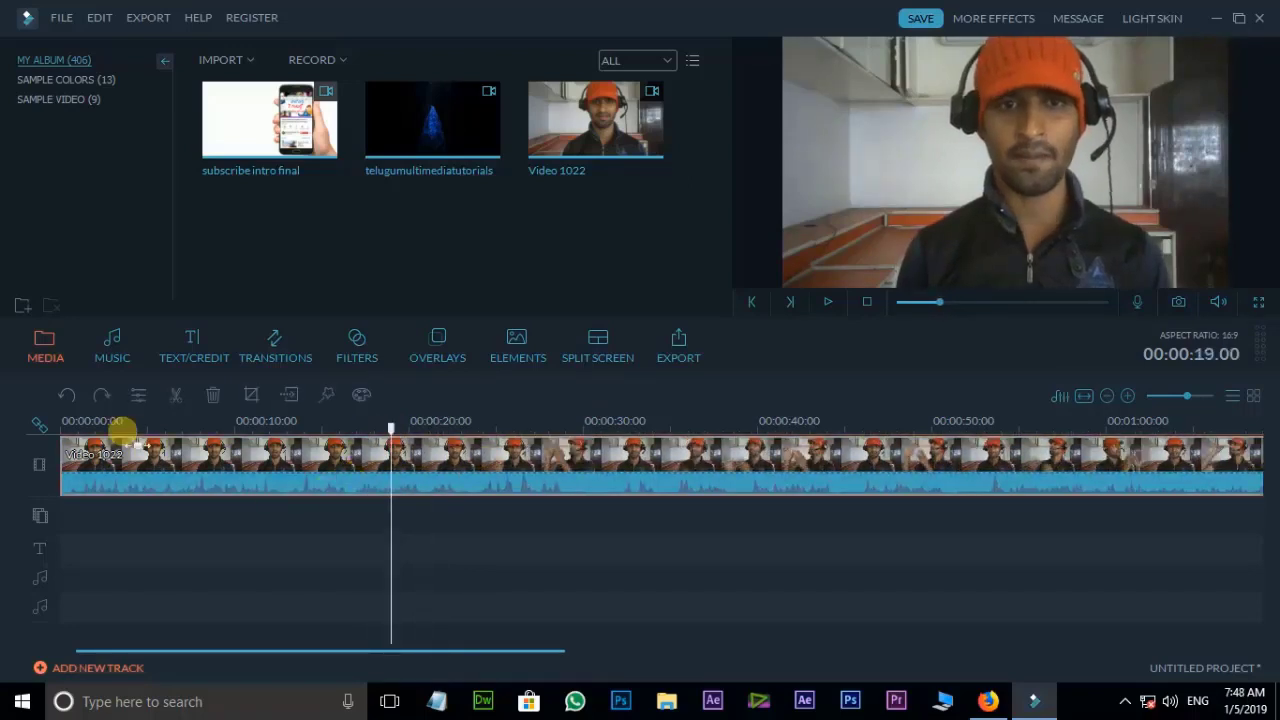
left_click(102, 395)
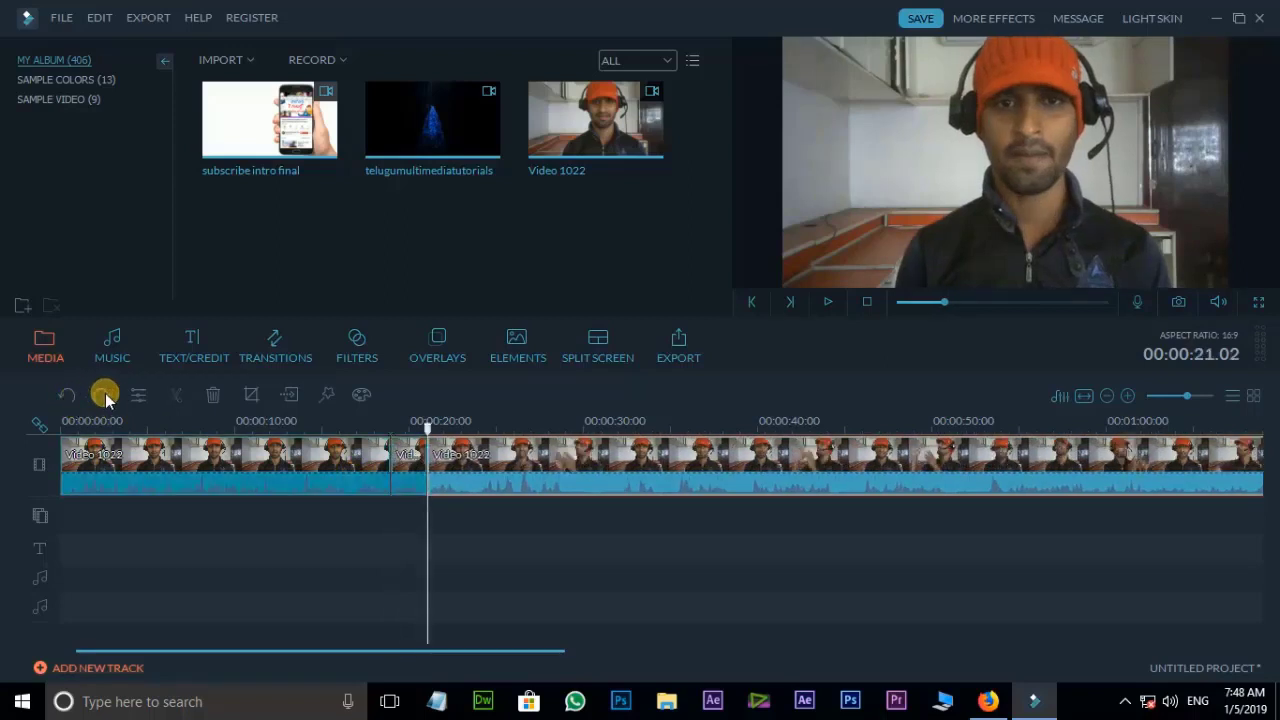
left_click(67, 397)
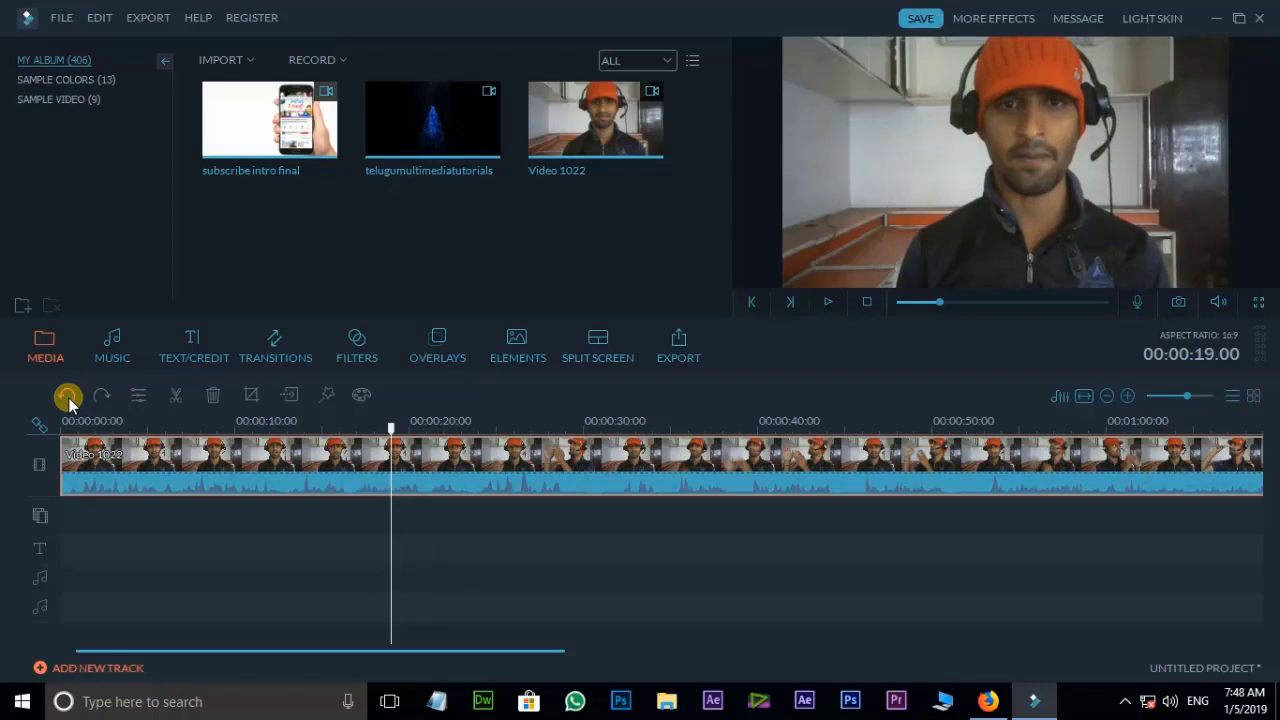
left_click(67, 397)
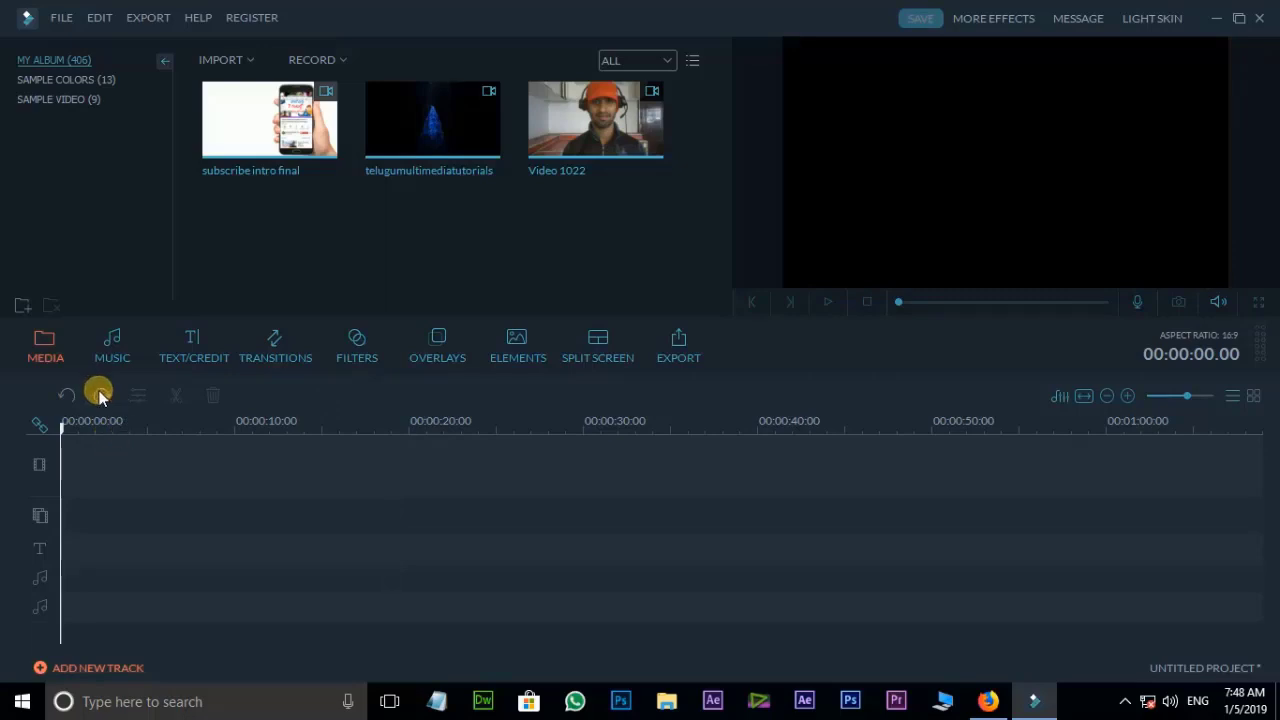
left_click(100, 395)
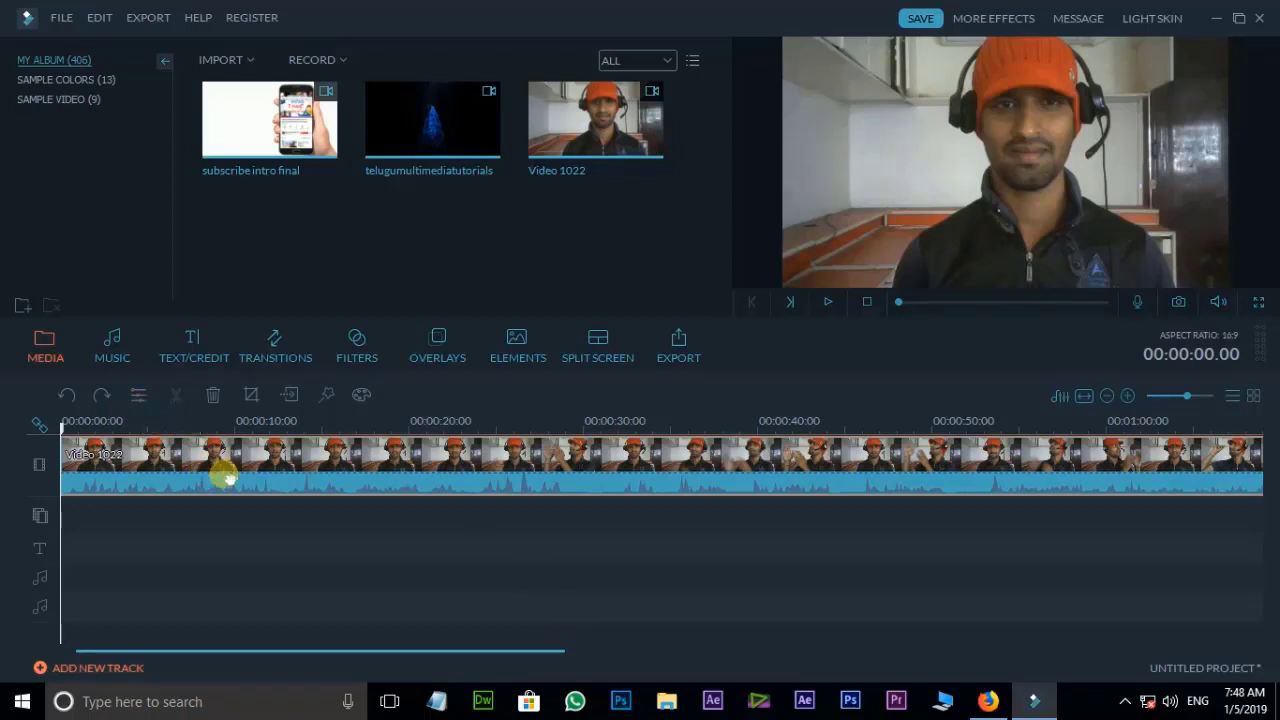
Step: Examine the video and audio settings of the Video 1022 clip on the timeline and close them
double_click(228, 478)
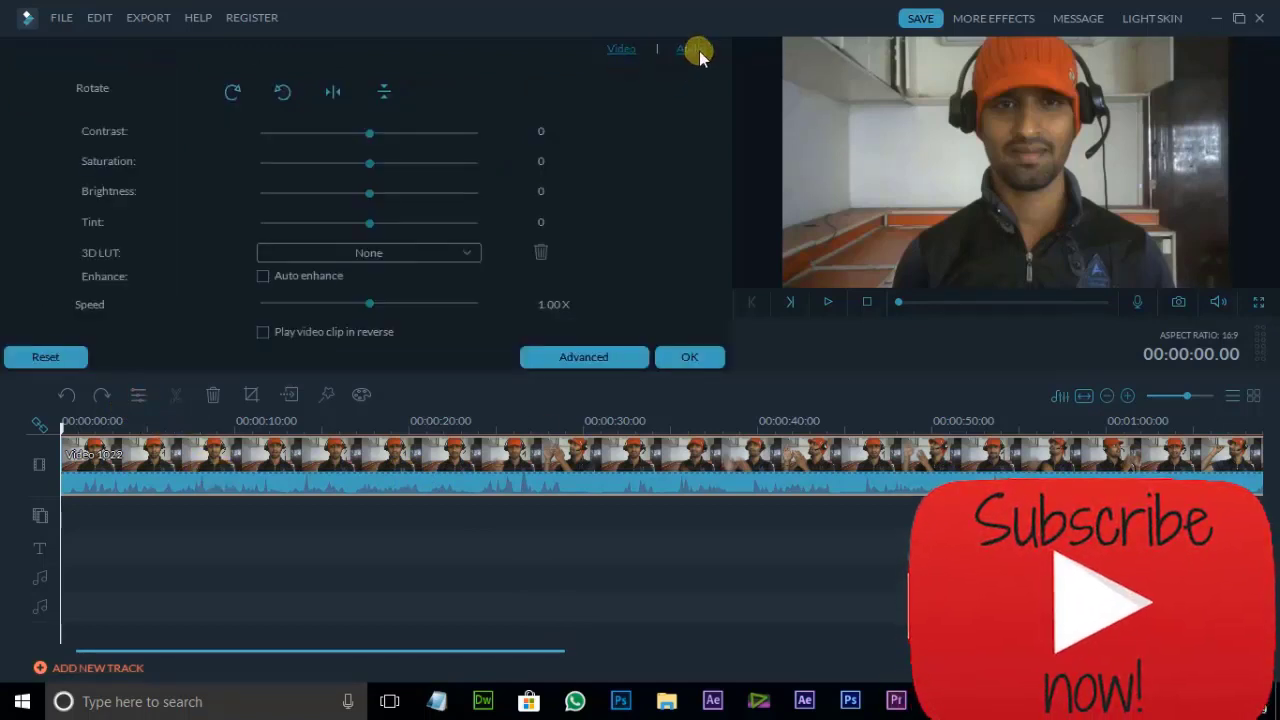
left_click(696, 52)
left_click(625, 52)
left_click(685, 357)
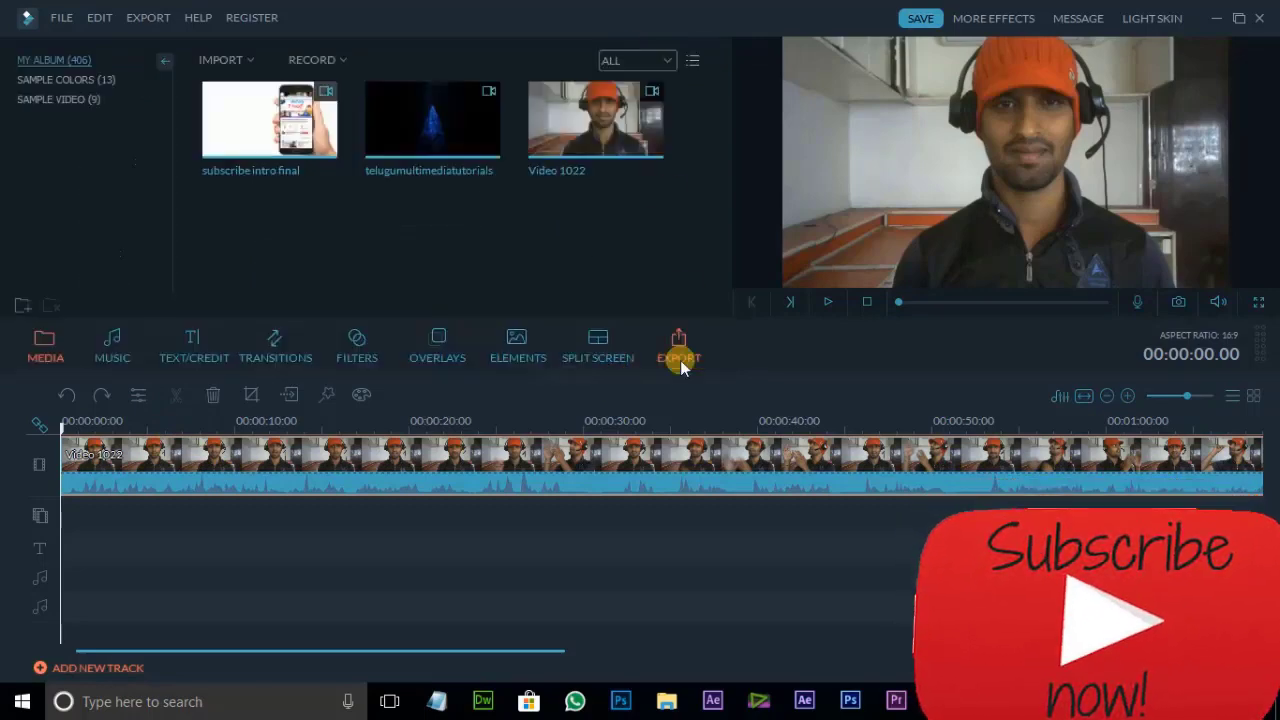
Step: Try contrast 21, saturation -14, brightness 26 and tint 19 on the Video 1022 clip, and reset the adjustments
left_click(138, 394)
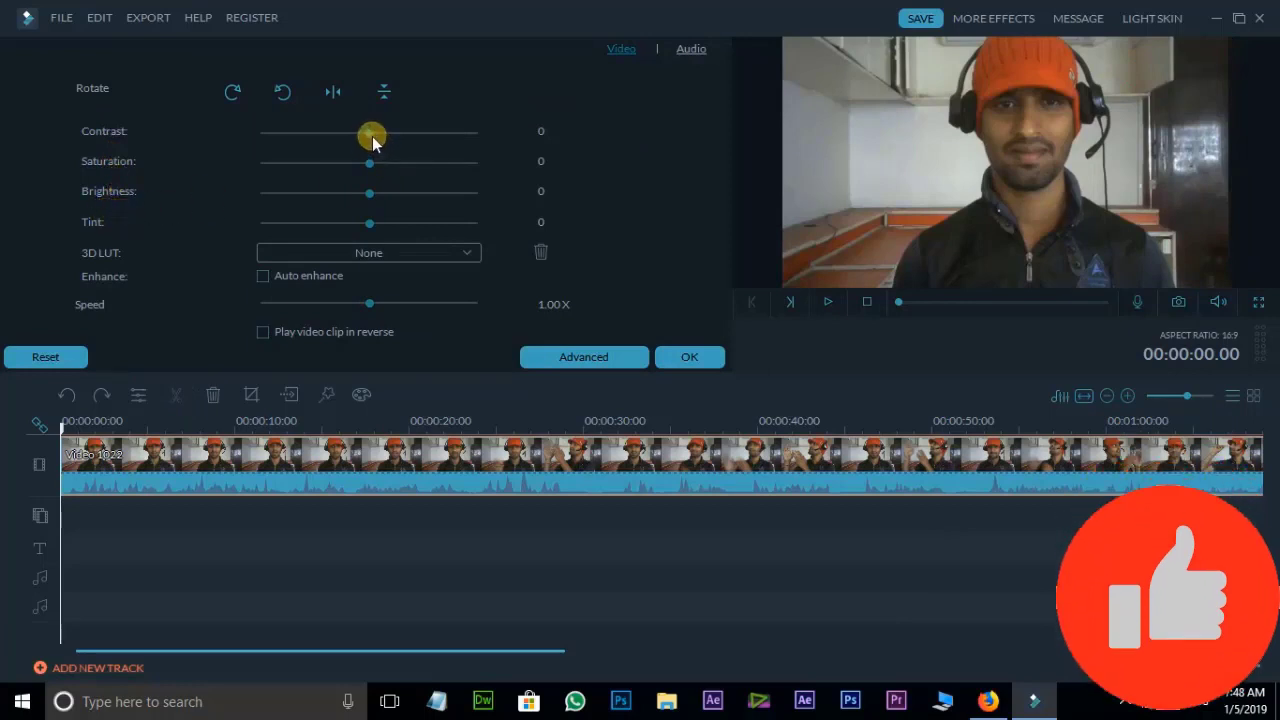
left_click_drag(372, 140, 391, 231)
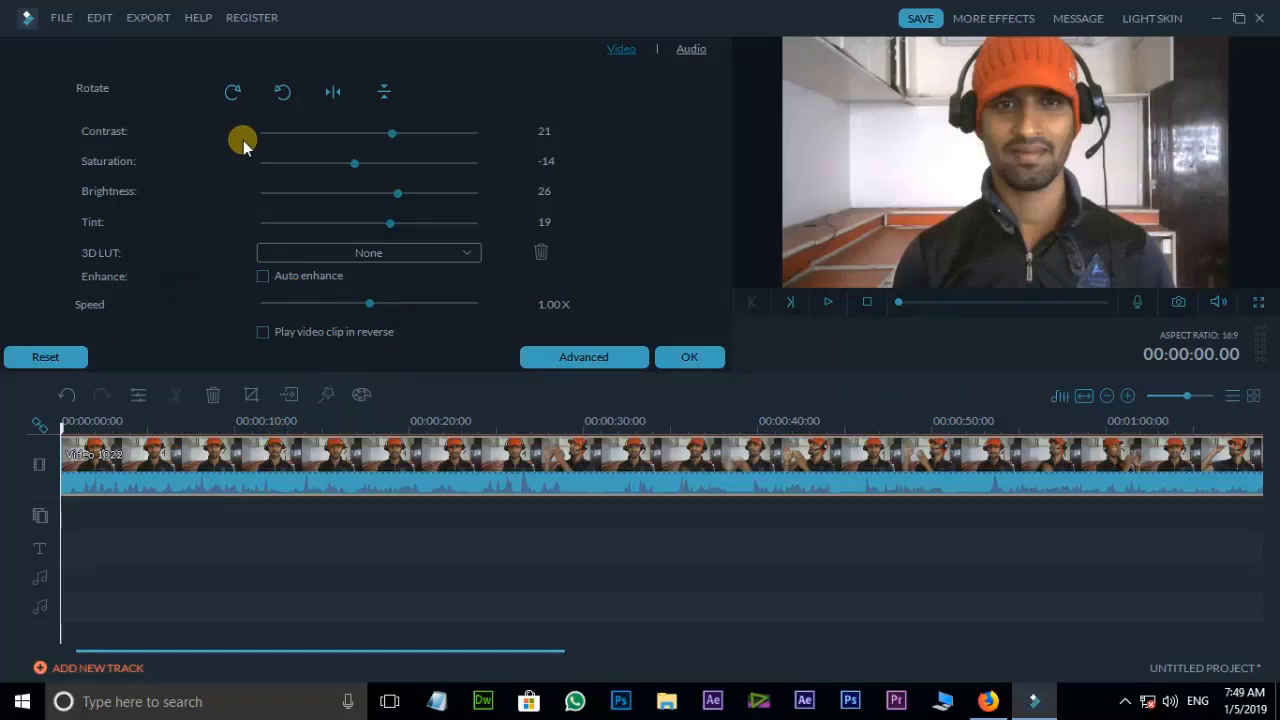
left_click(45, 359)
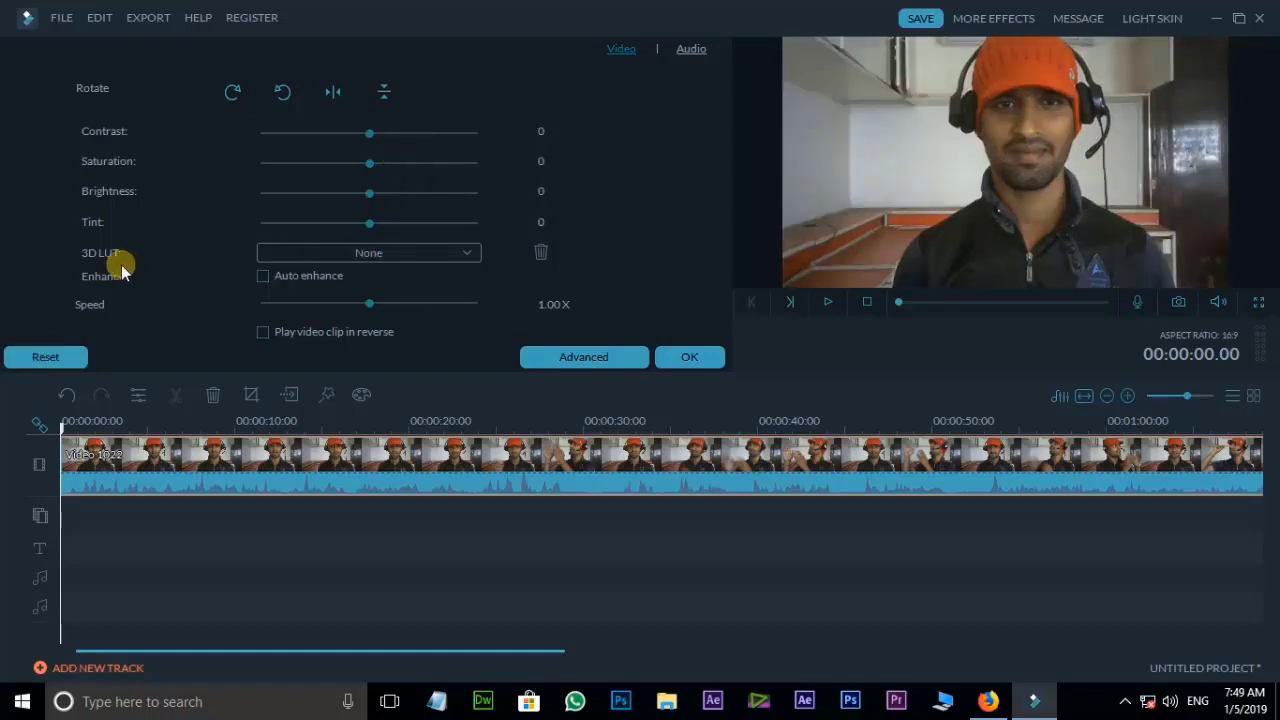
Step: Try the 007 Series and B&W Film 3D LUTs on the Video 1022 clip
left_click(399, 255)
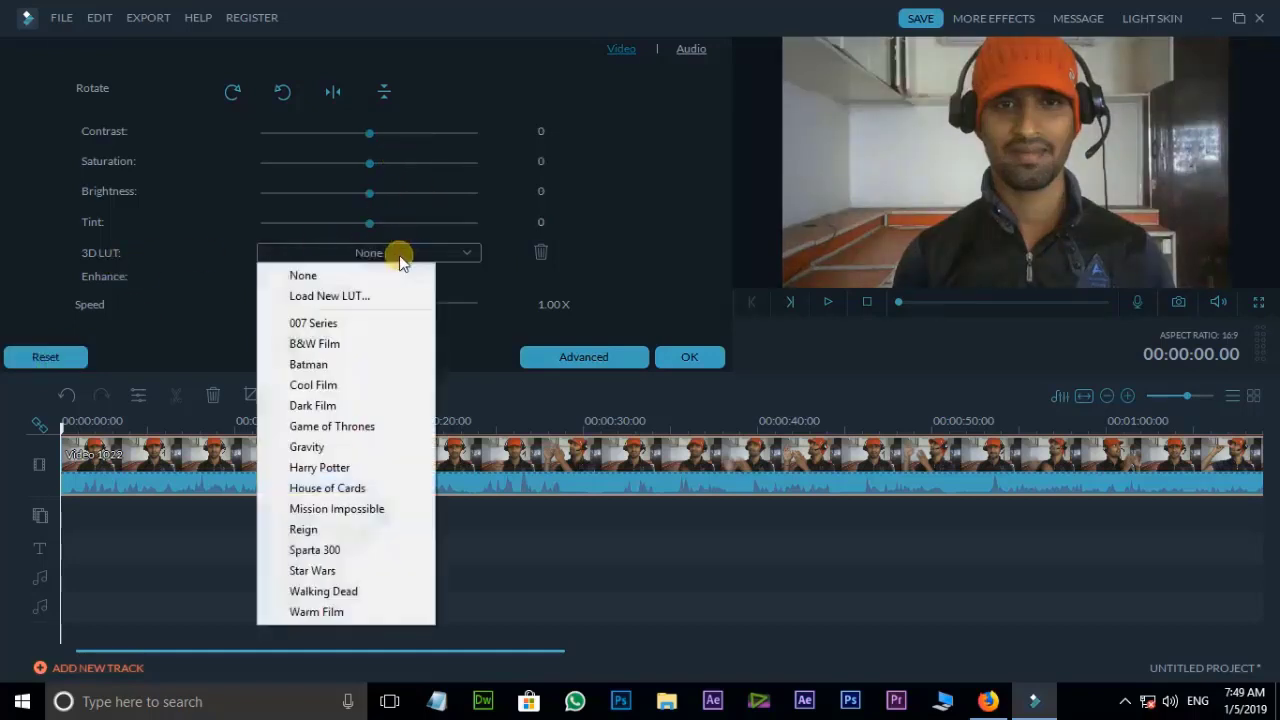
left_click(313, 324)
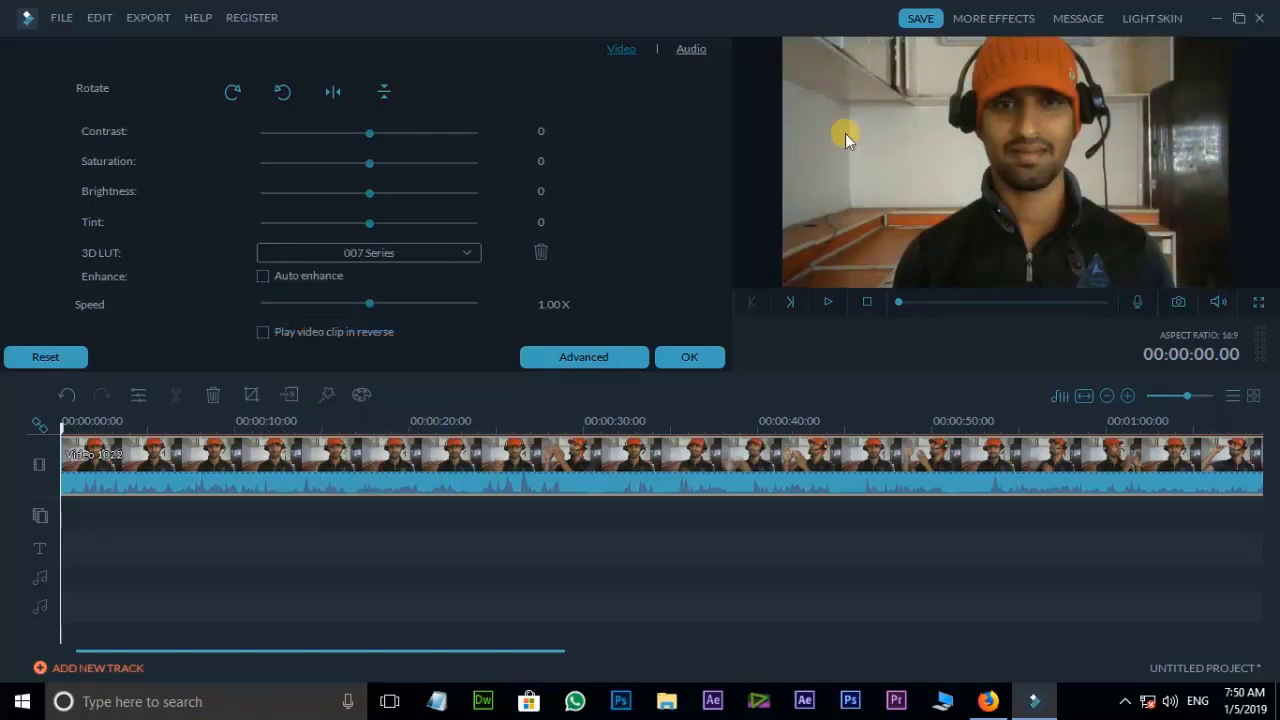
left_click(330, 256)
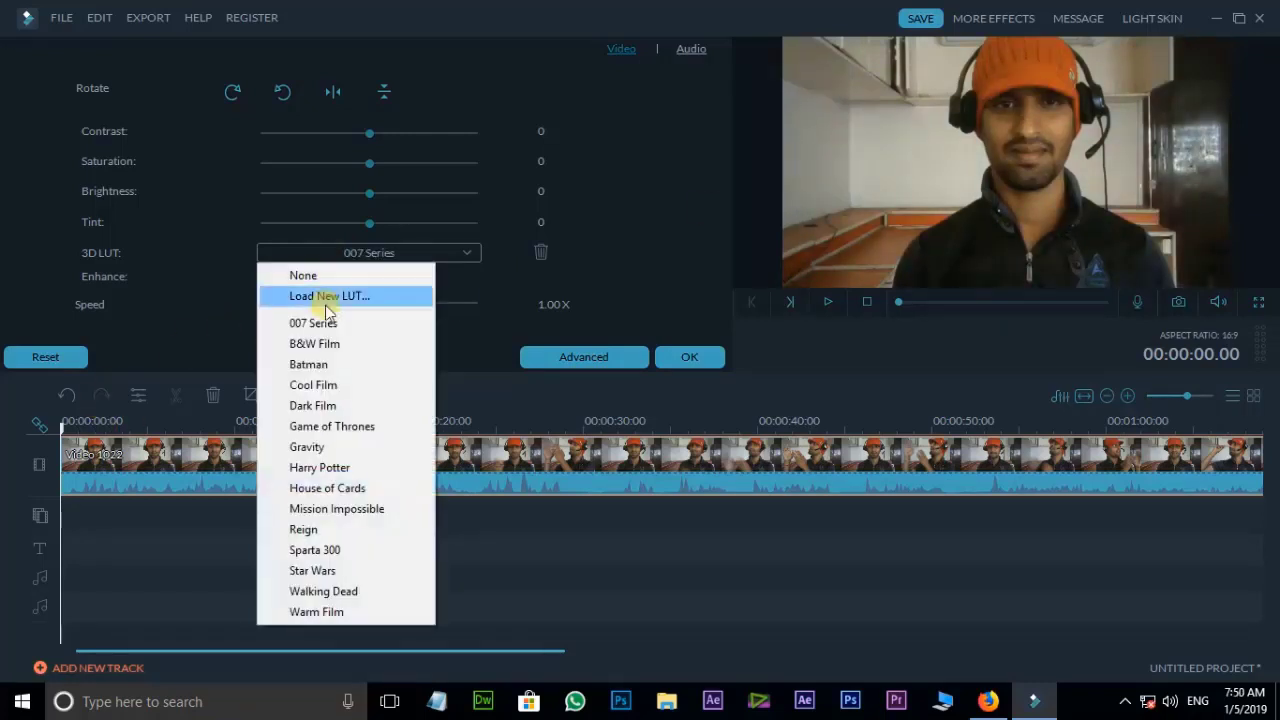
left_click(315, 344)
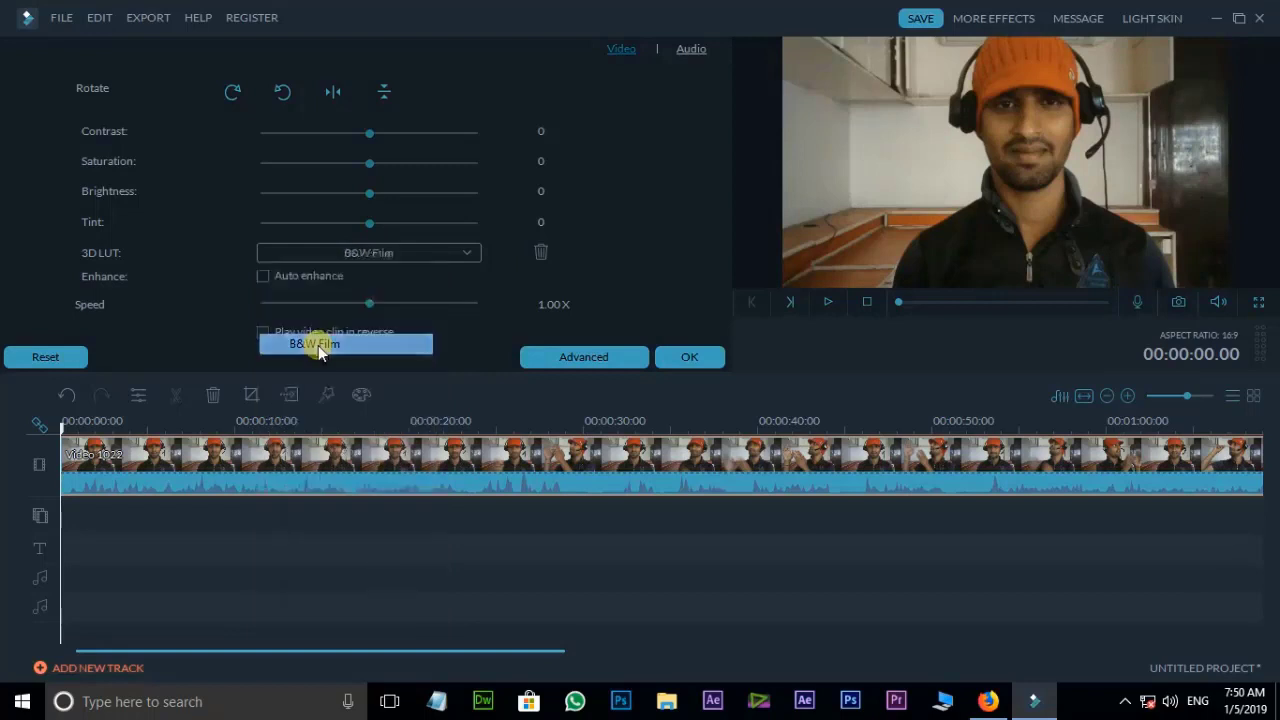
Step: Apply the Walking Dead 3D LUT with brightness 11 to the Video 1022 clip, and play back the graded footage
left_click(397, 258)
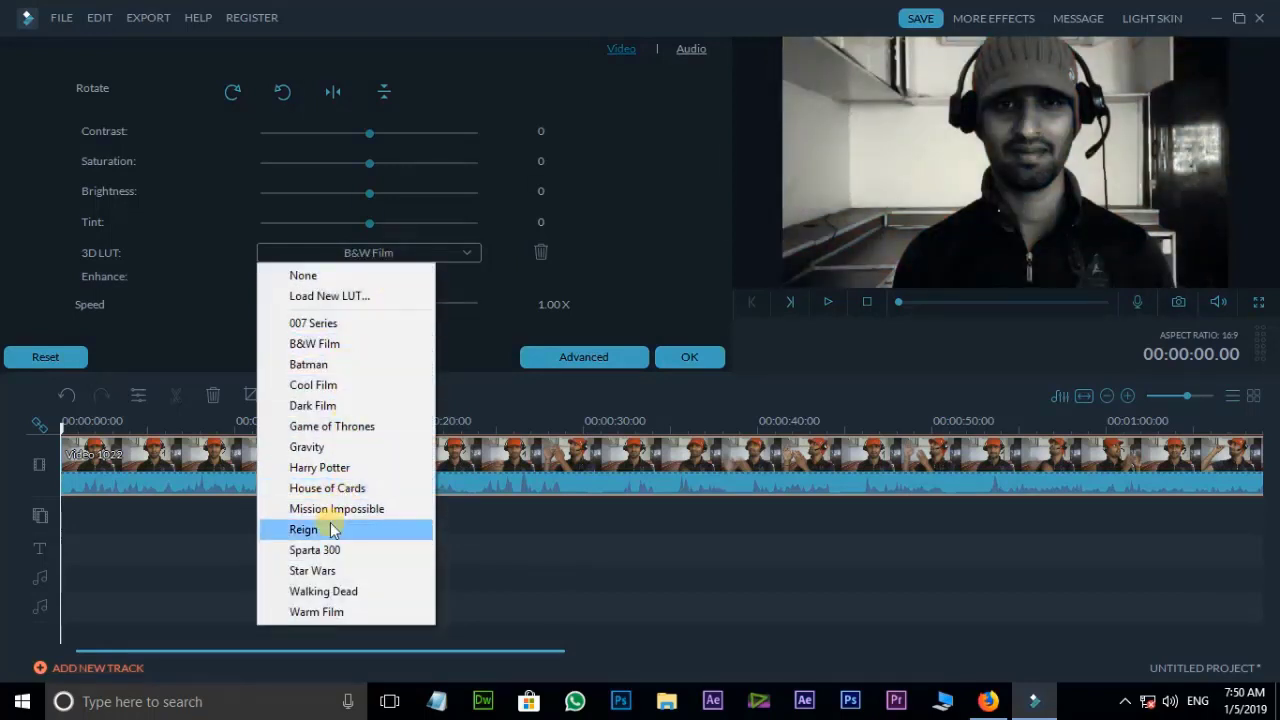
left_click(330, 594)
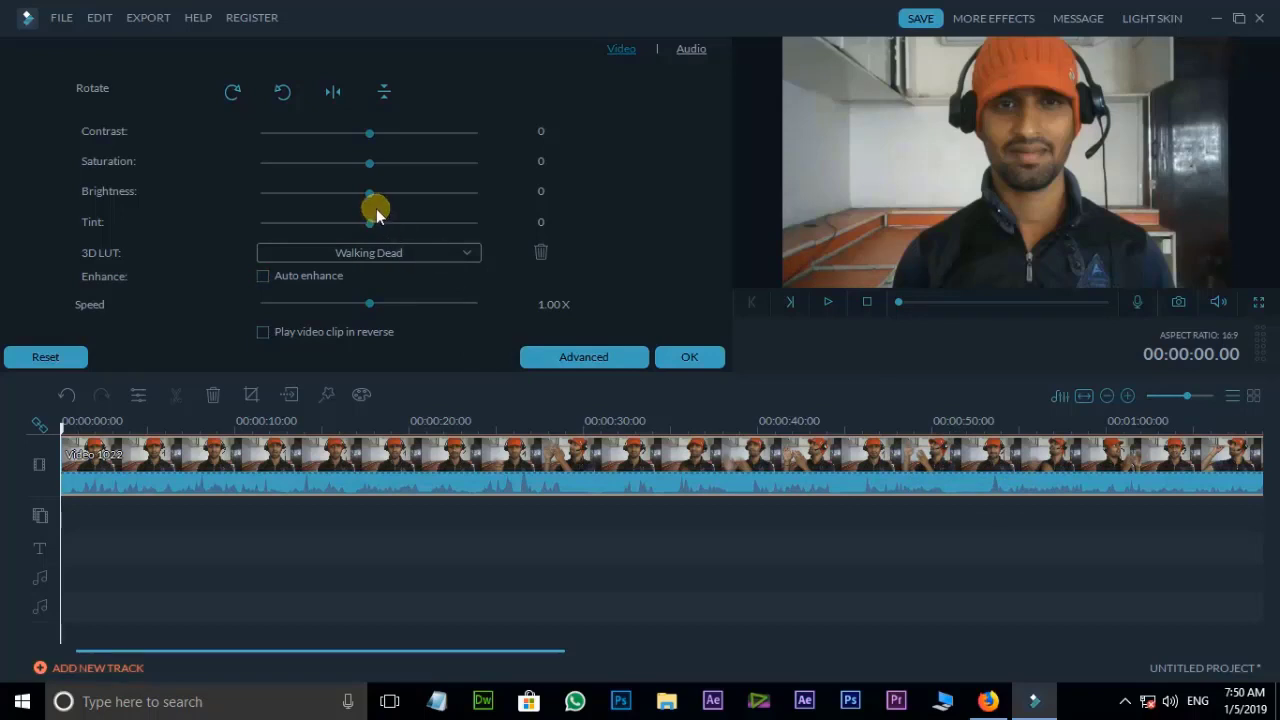
left_click_drag(370, 194, 382, 202)
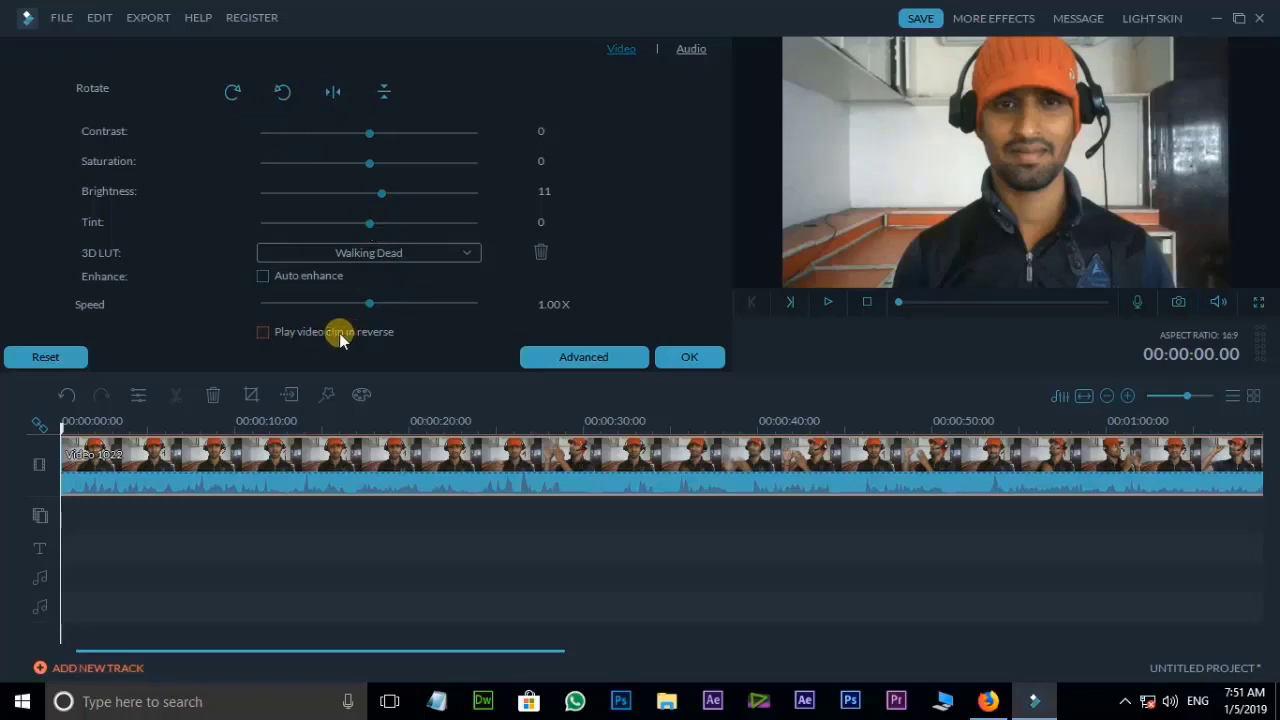
left_click(695, 361)
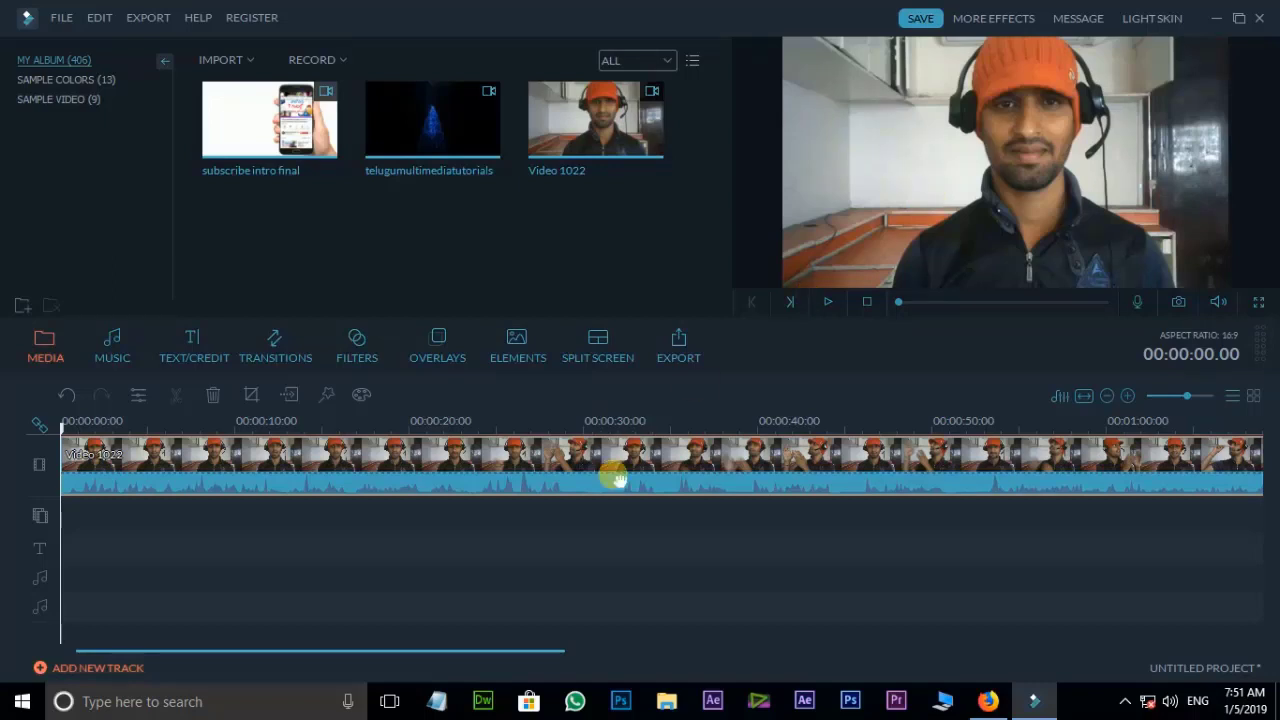
key("space")
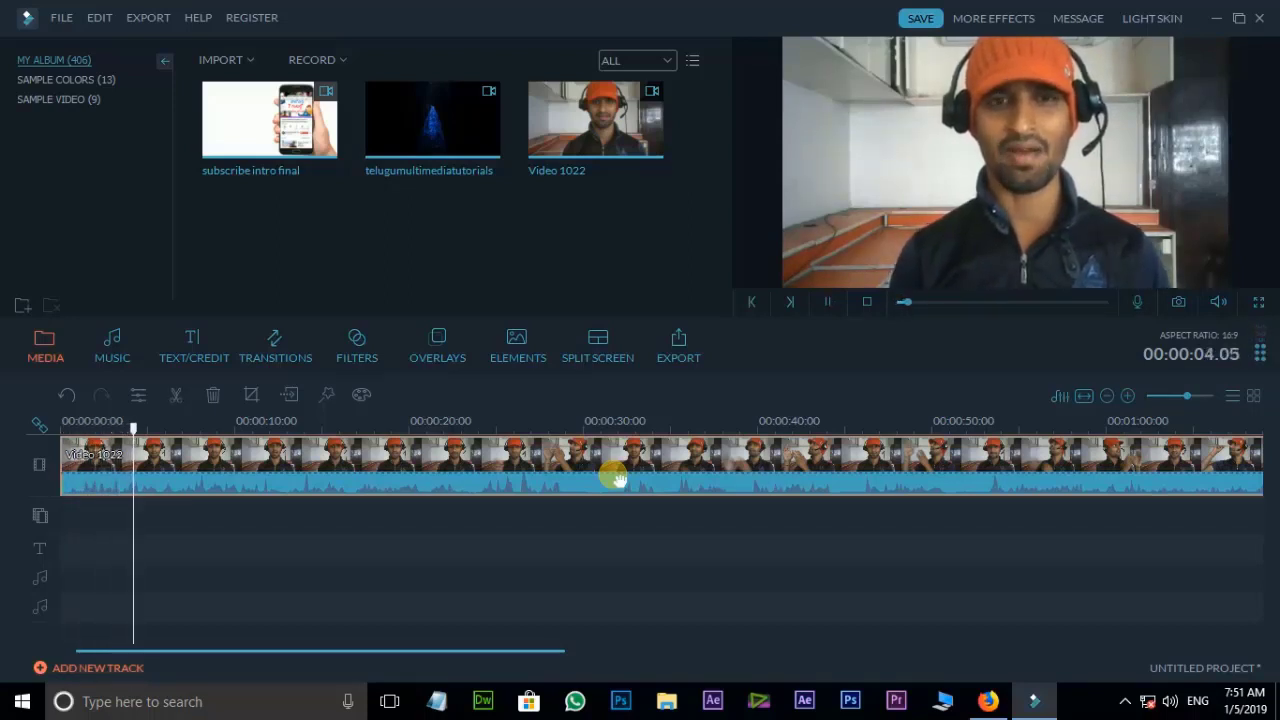
key("space")
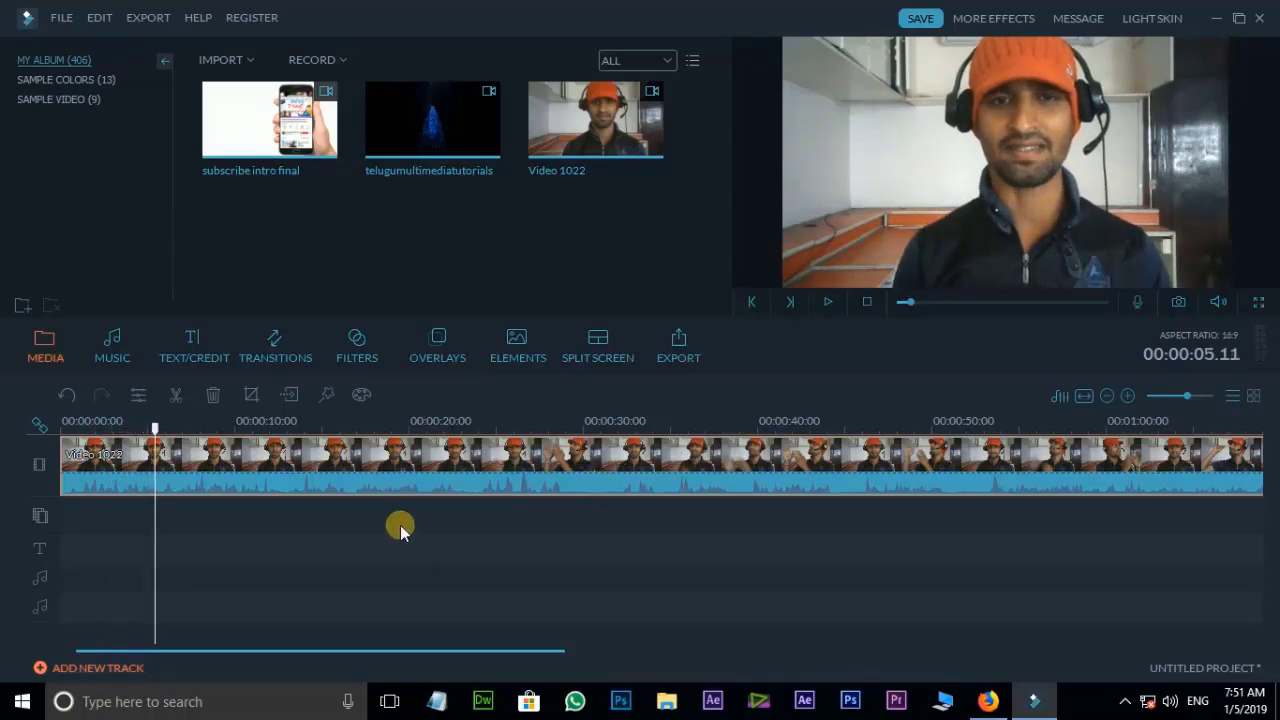
Step: Try a raised audio volume on the Video 1022 clip and play back a few seconds of it
double_click(302, 470)
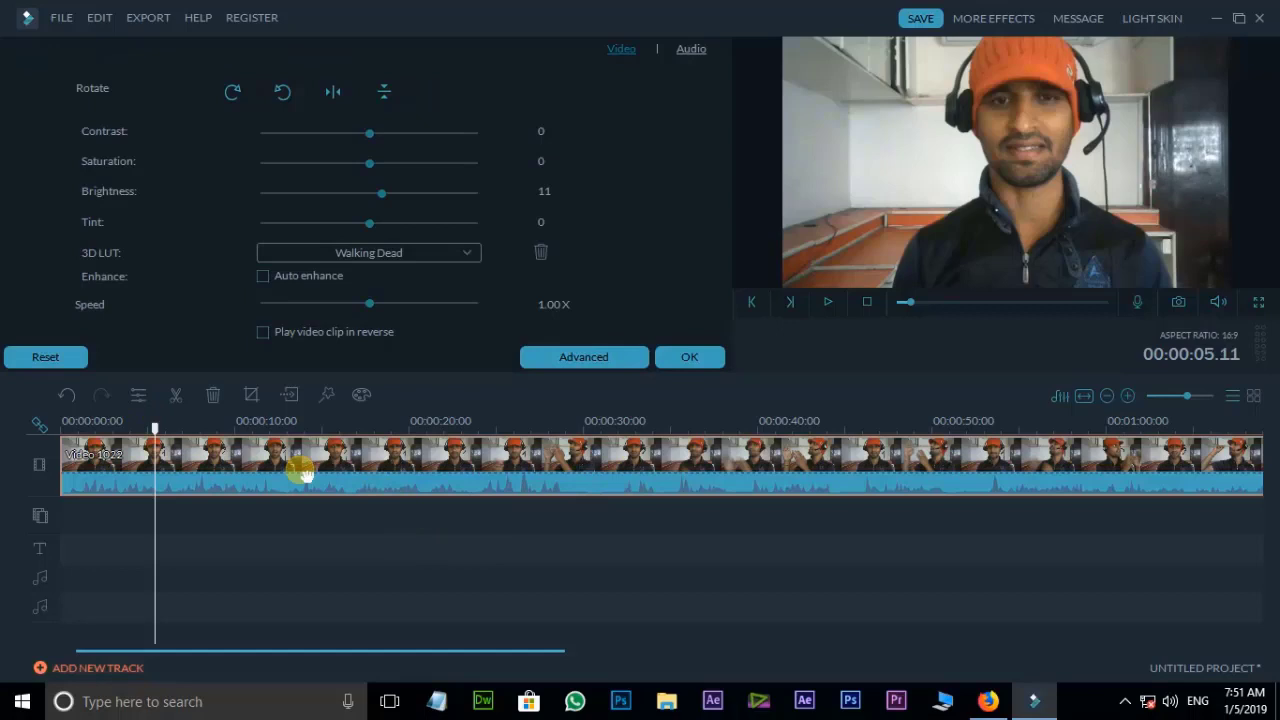
left_click(692, 49)
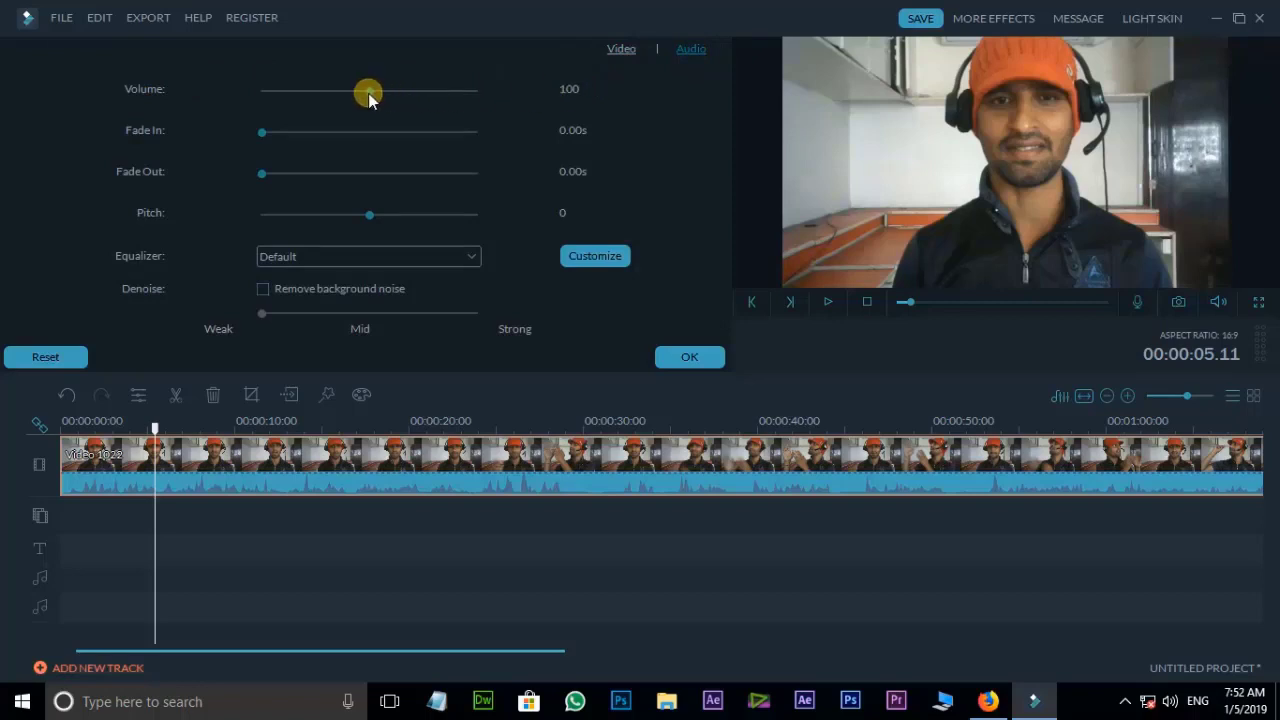
left_click_drag(368, 91, 552, 112)
left_click(690, 358)
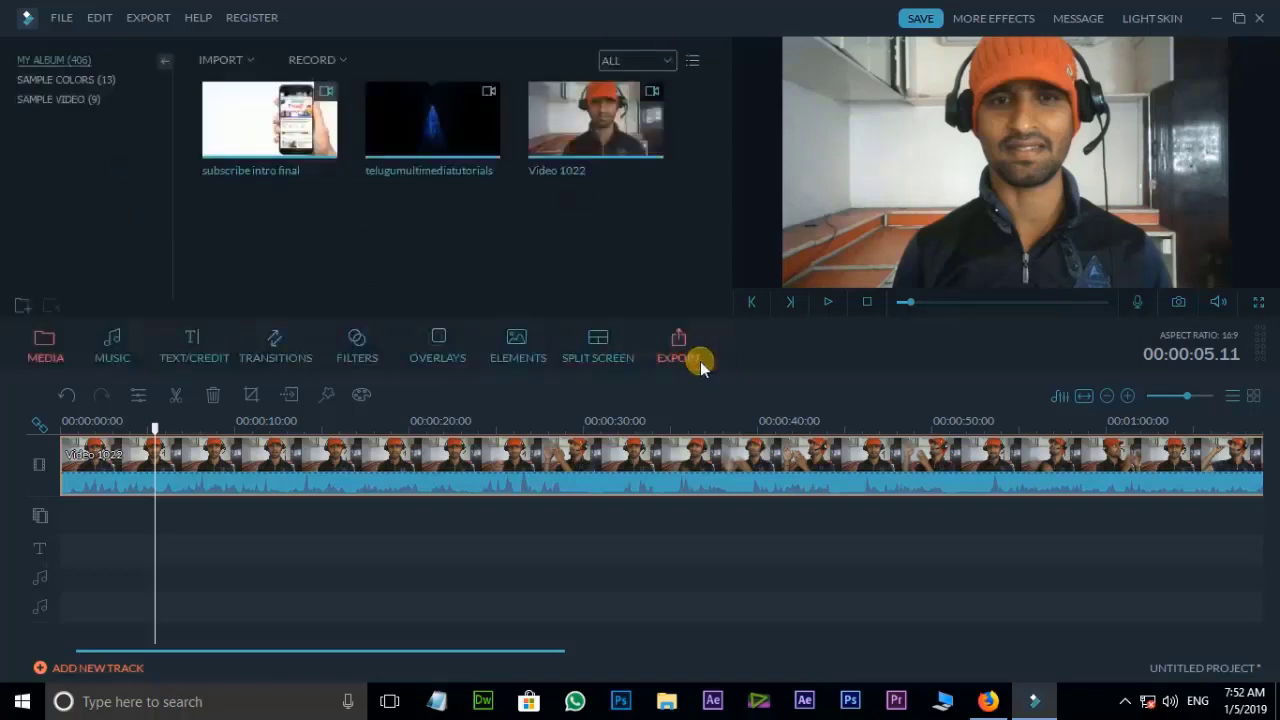
key("space")
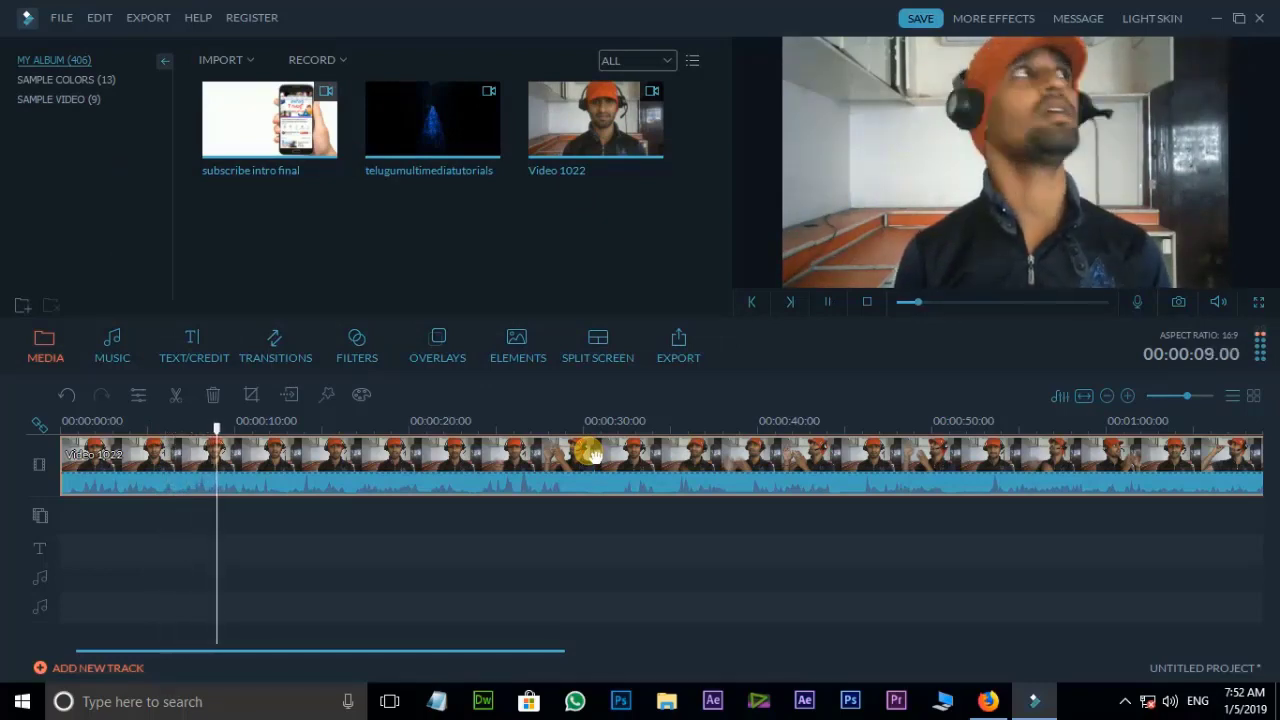
key("space")
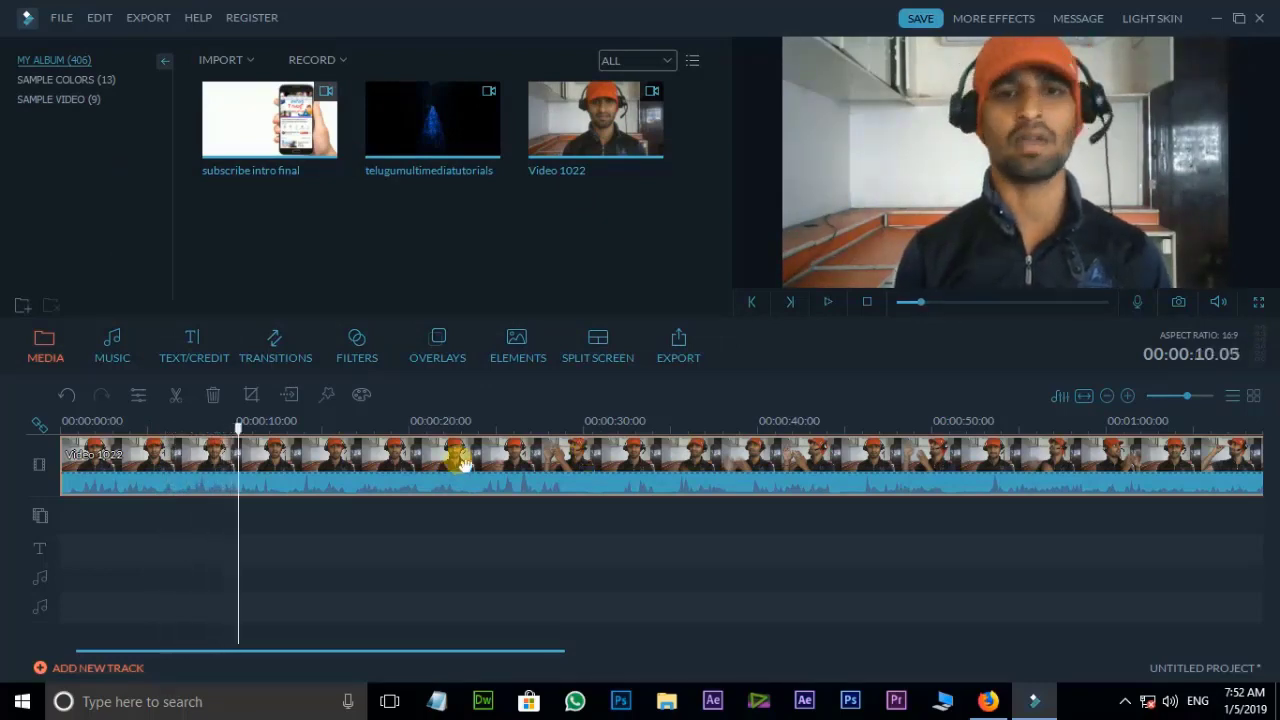
Step: Try muting the Video 1022 clip with volume 0 during playback, and reset its audio settings
double_click(455, 480)
left_click(309, 100)
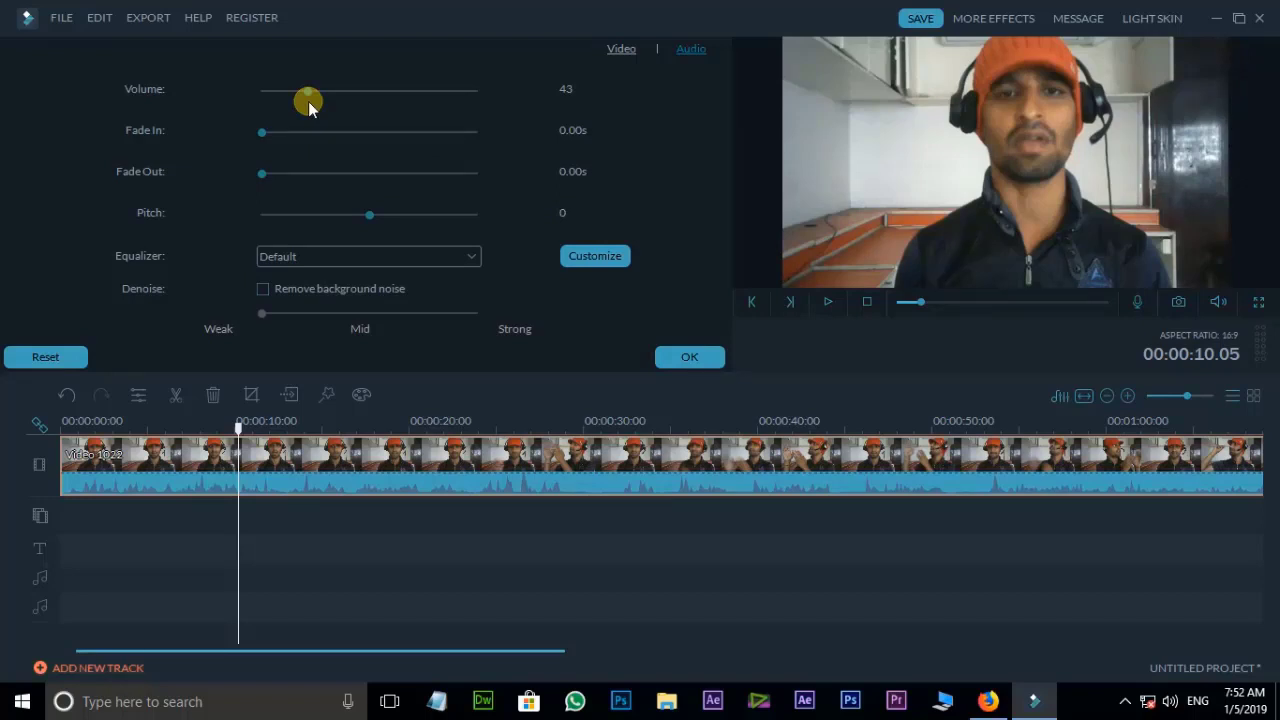
left_click_drag(308, 101, 200, 100)
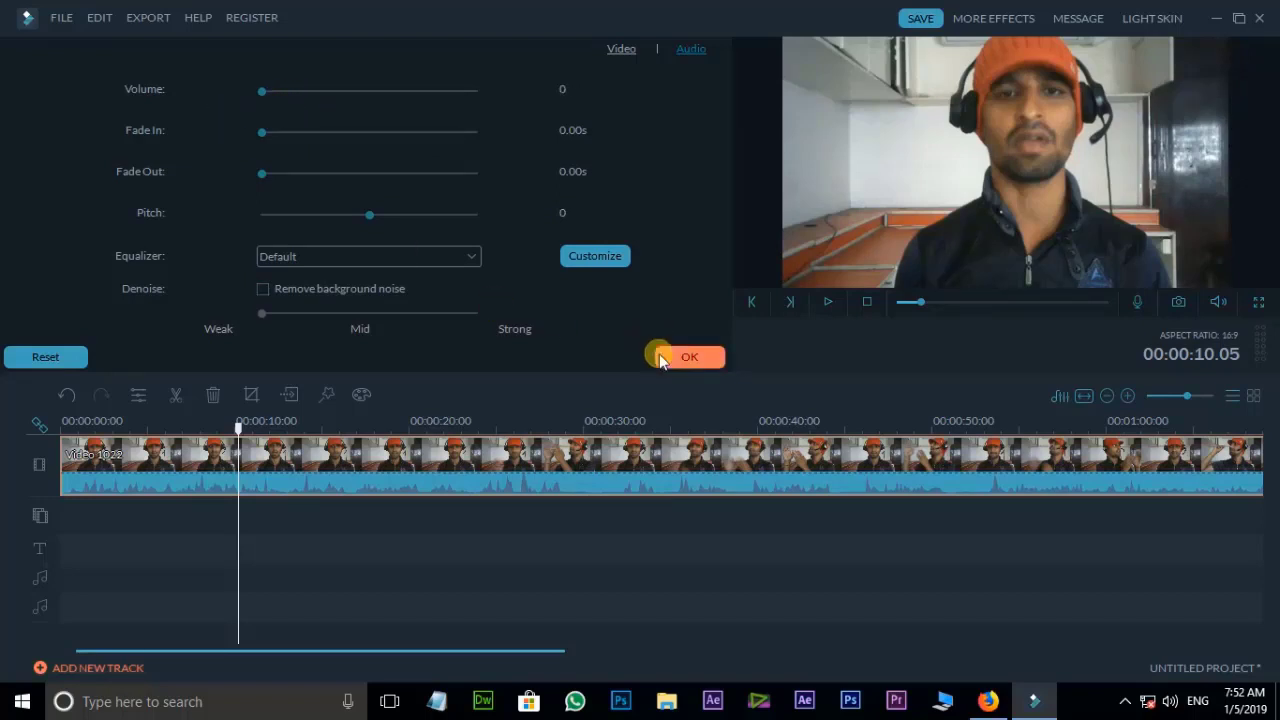
left_click(660, 358)
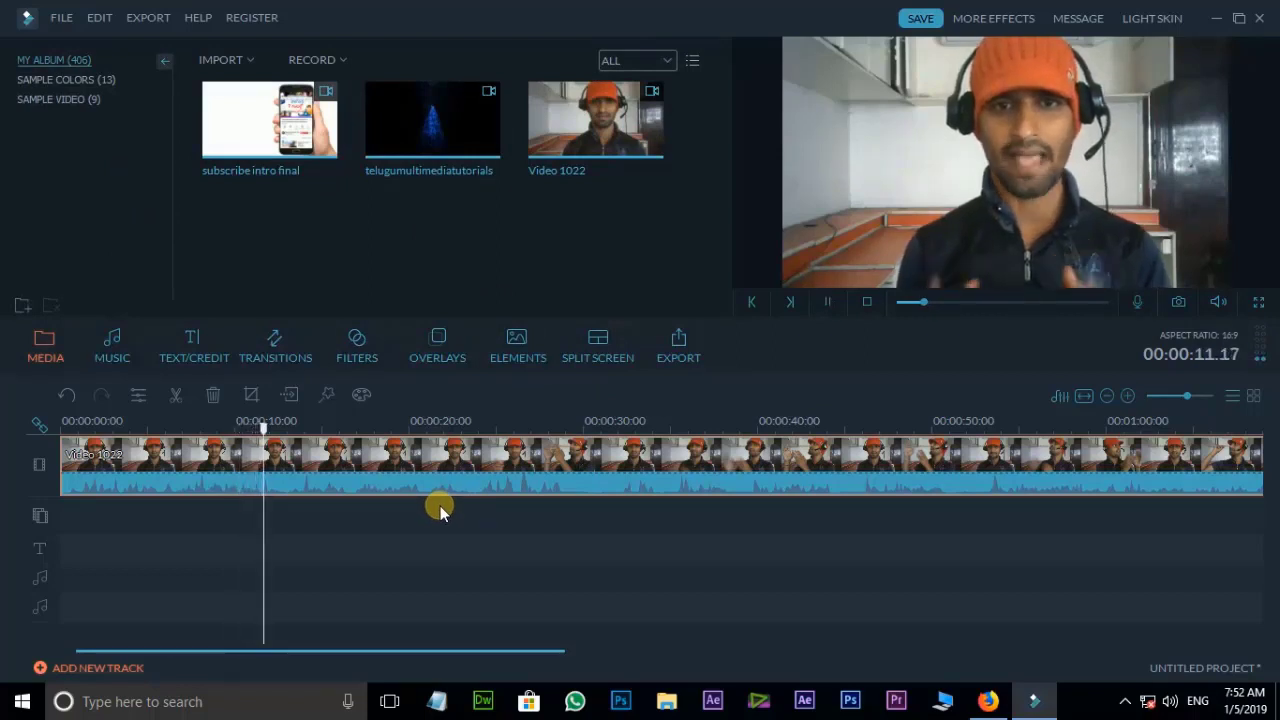
left_click(447, 467)
double_click(447, 467)
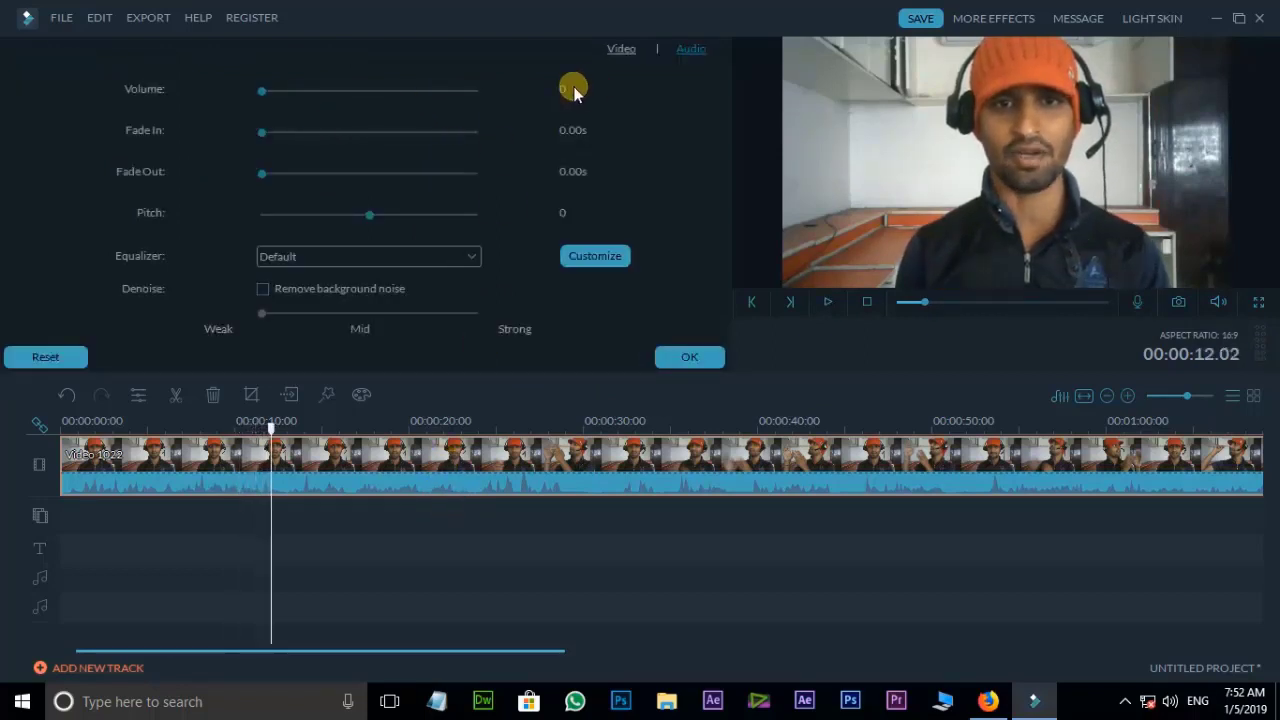
left_click(56, 357)
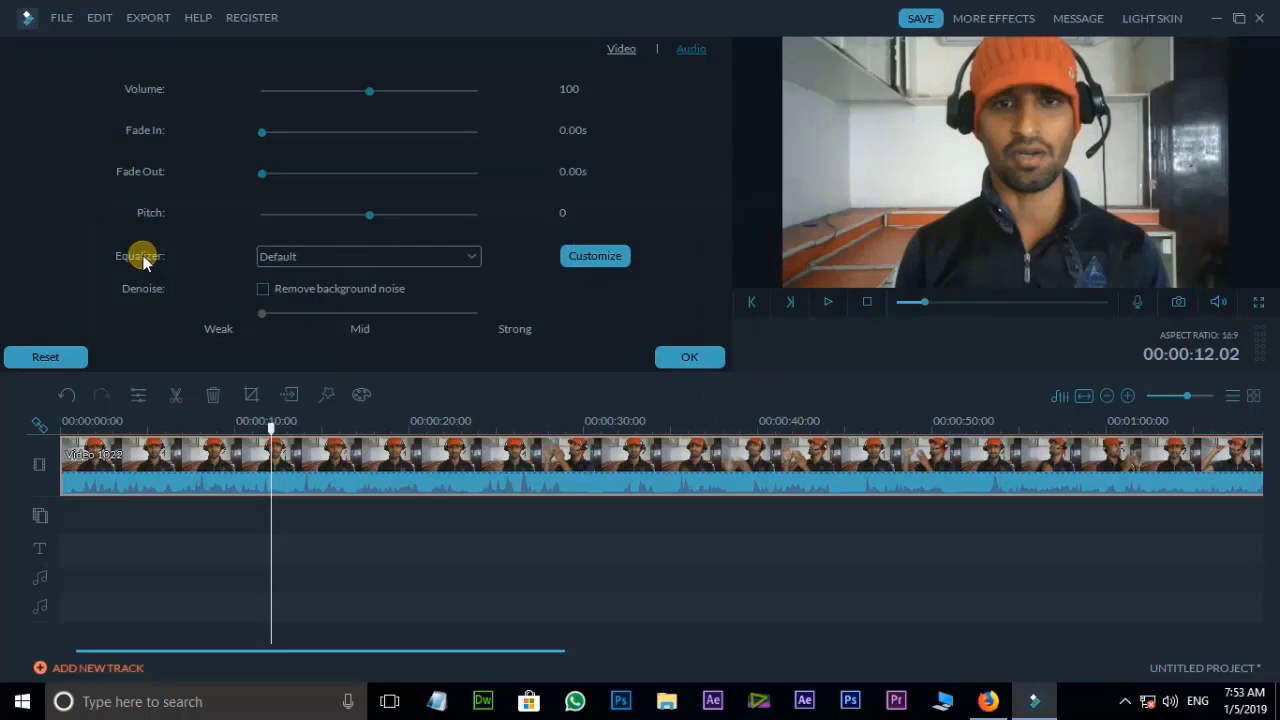
Step: Try the Low Bass equalizer preset on the Video 1022 clip and listen to it on the timeline
left_click(311, 254)
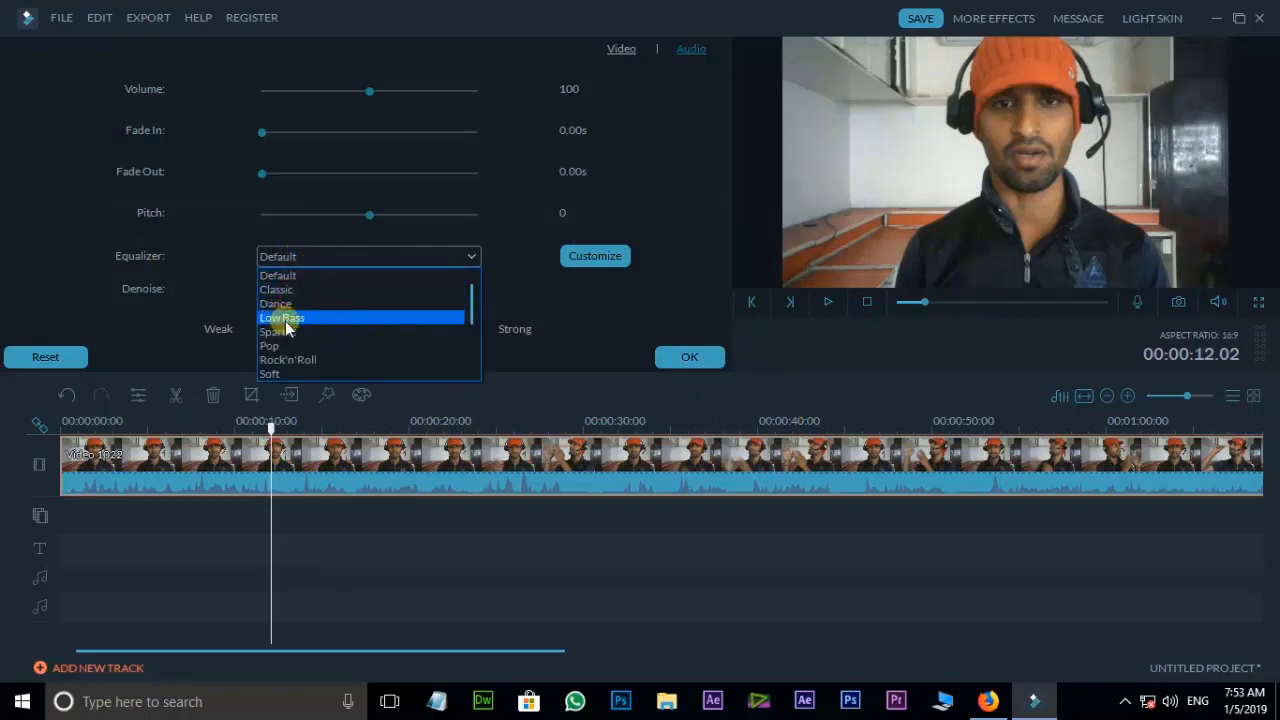
left_click(287, 318)
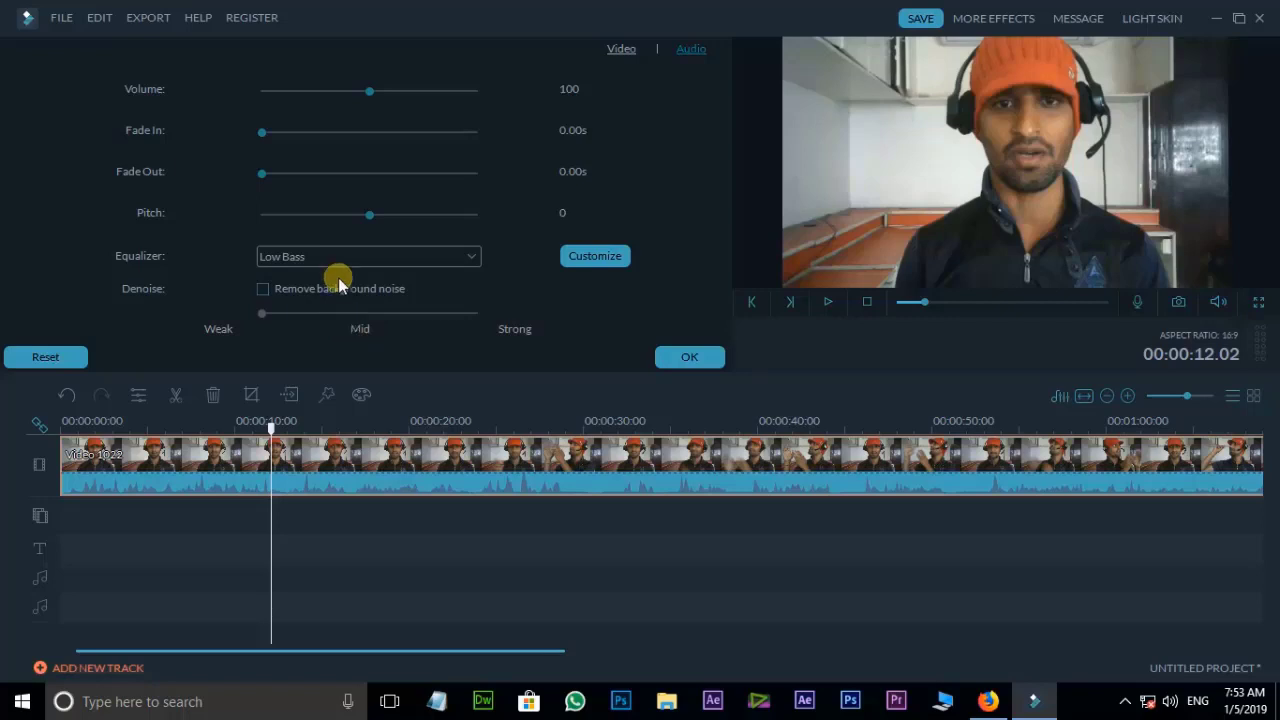
left_click(692, 360)
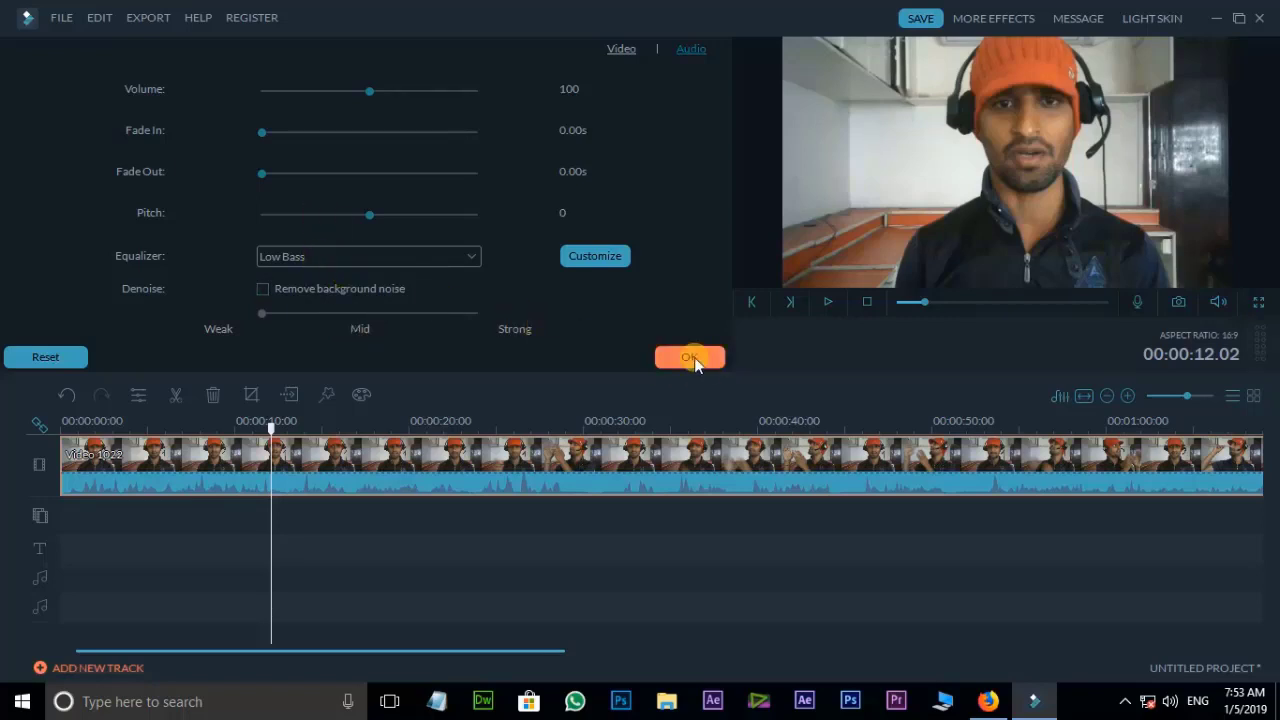
key("space")
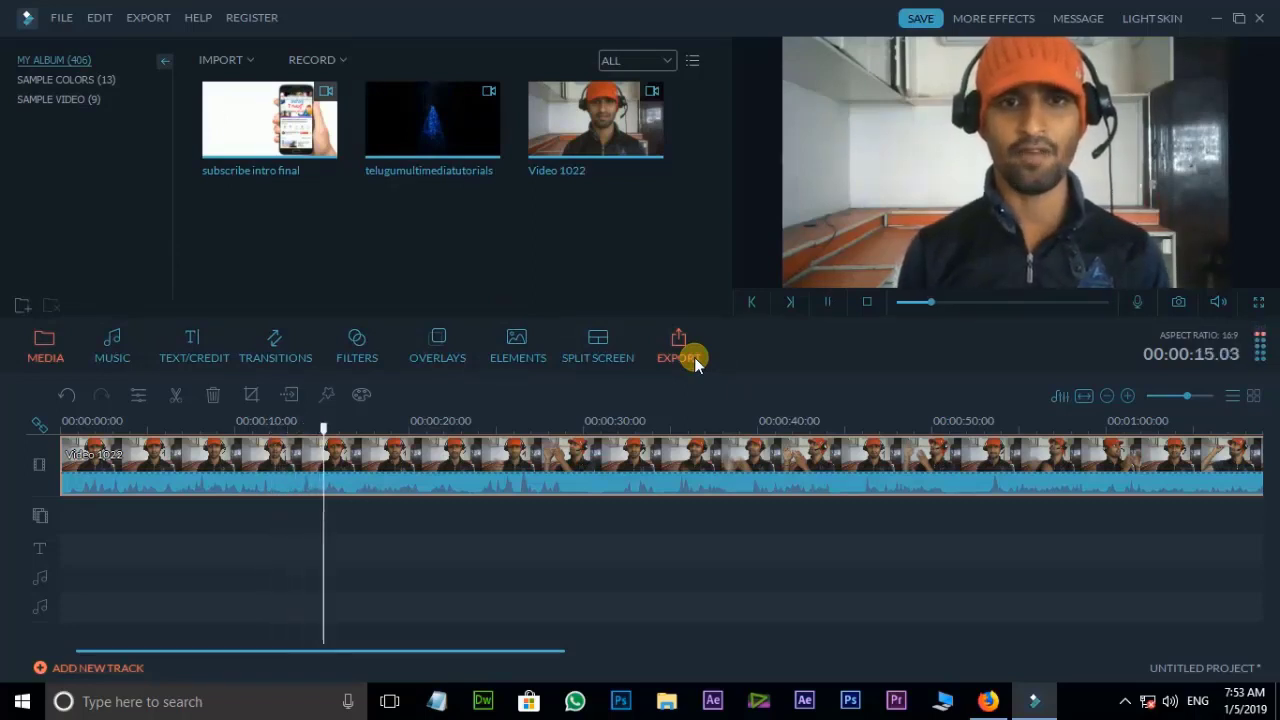
key("space")
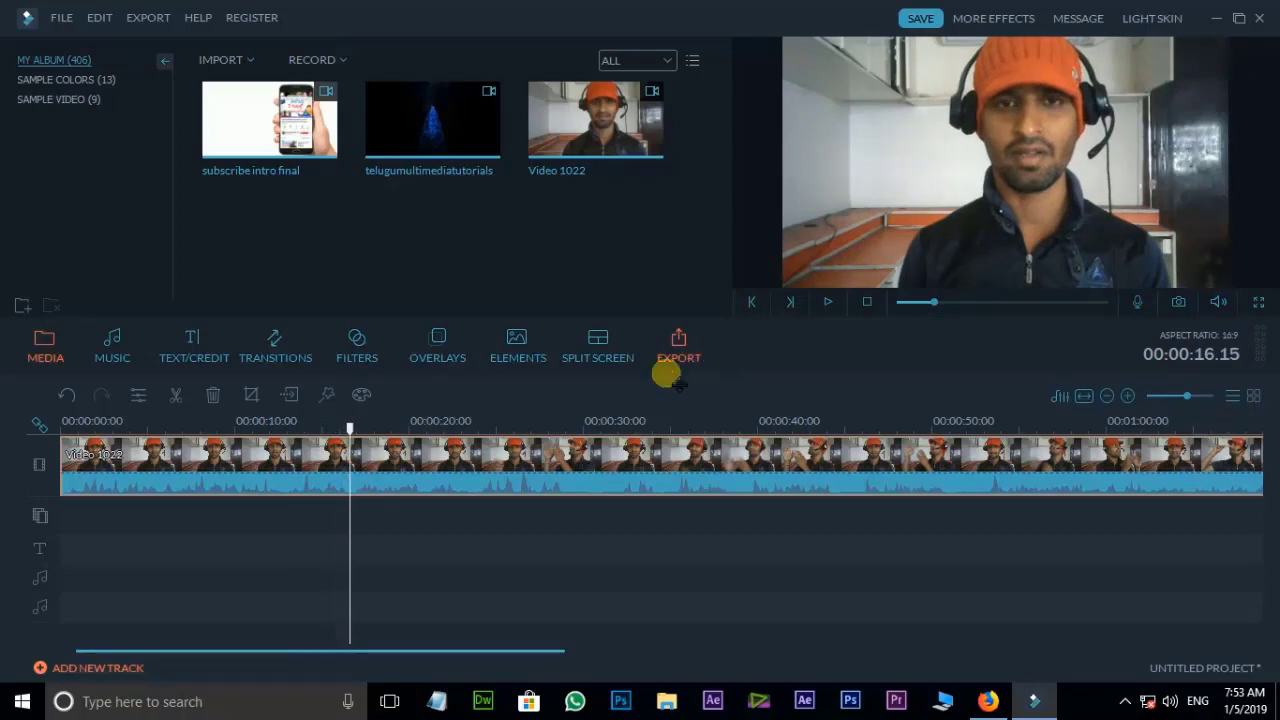
Step: Set the Video 1022 clip's equalizer to Default and enable background noise removal at the Strong level
double_click(563, 449)
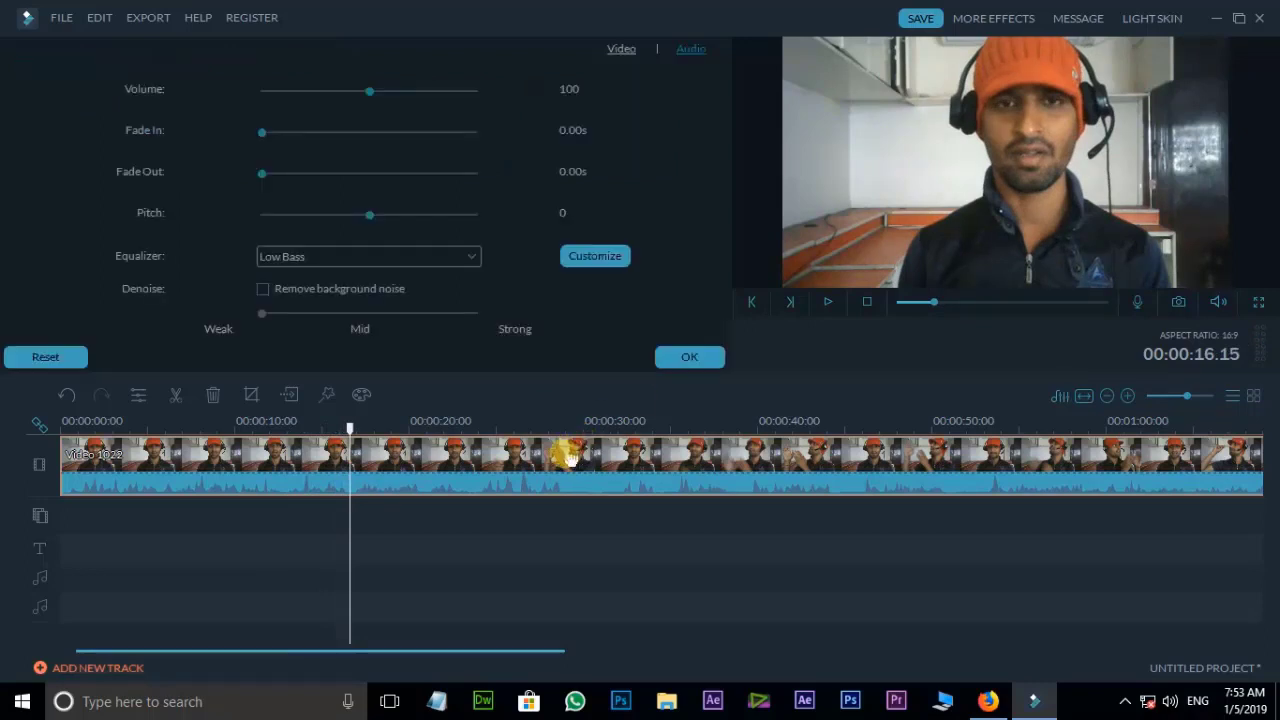
left_click(366, 257)
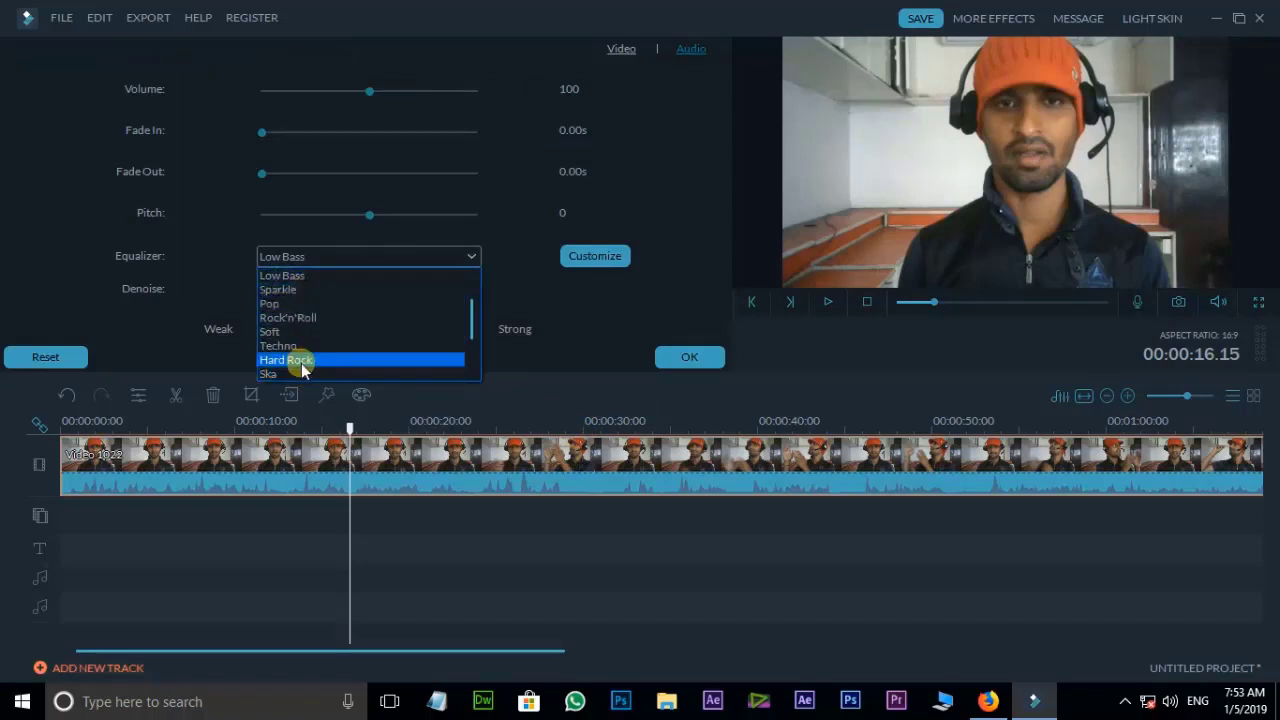
scroll(310, 348, "up", 1)
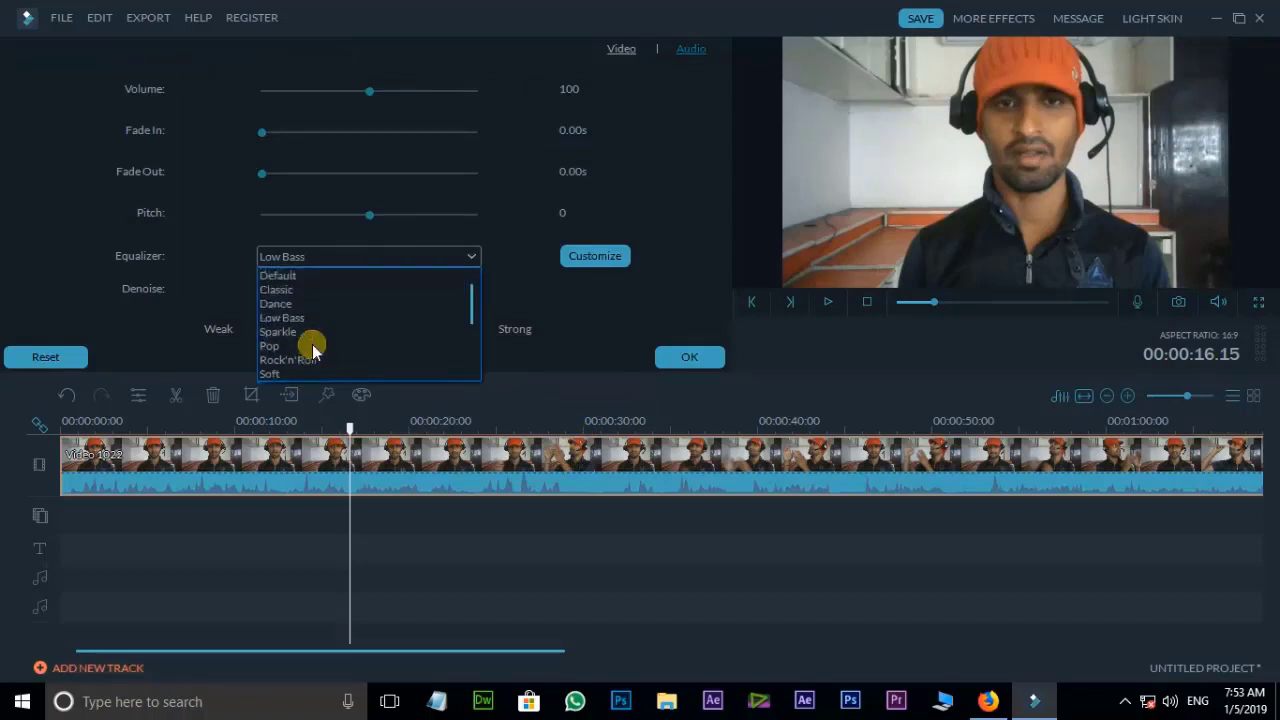
left_click(280, 278)
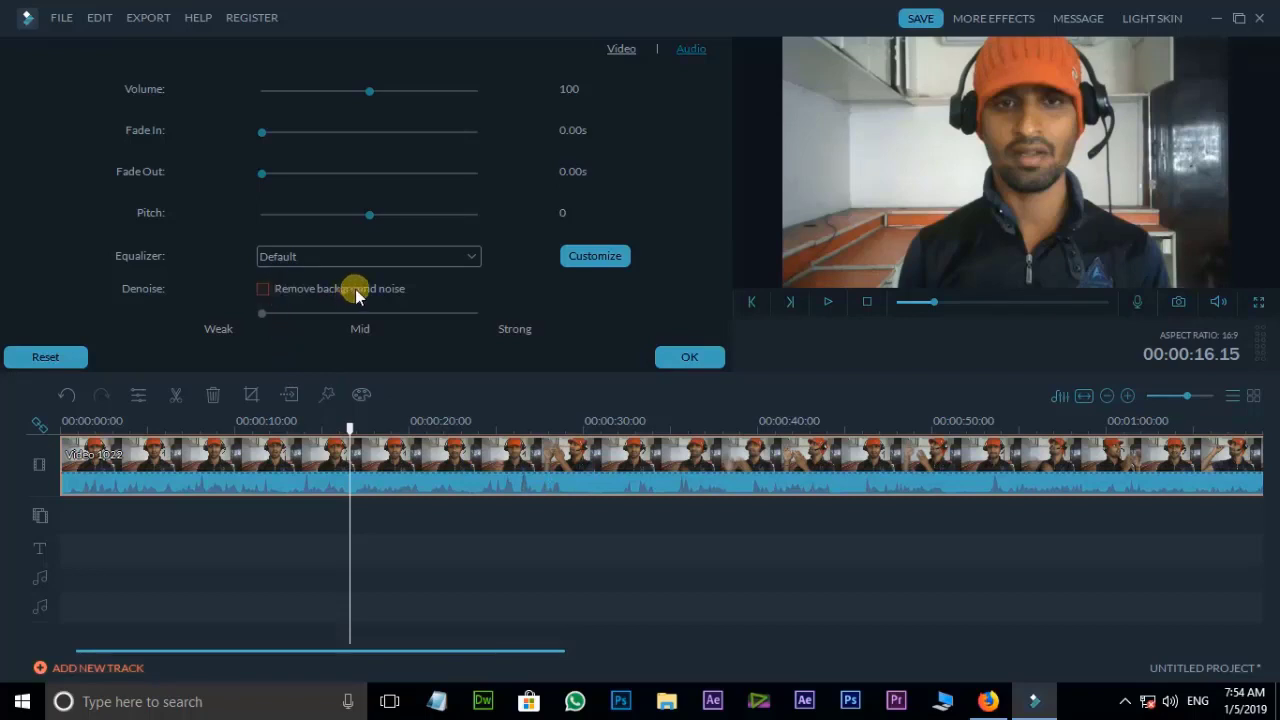
left_click(263, 289)
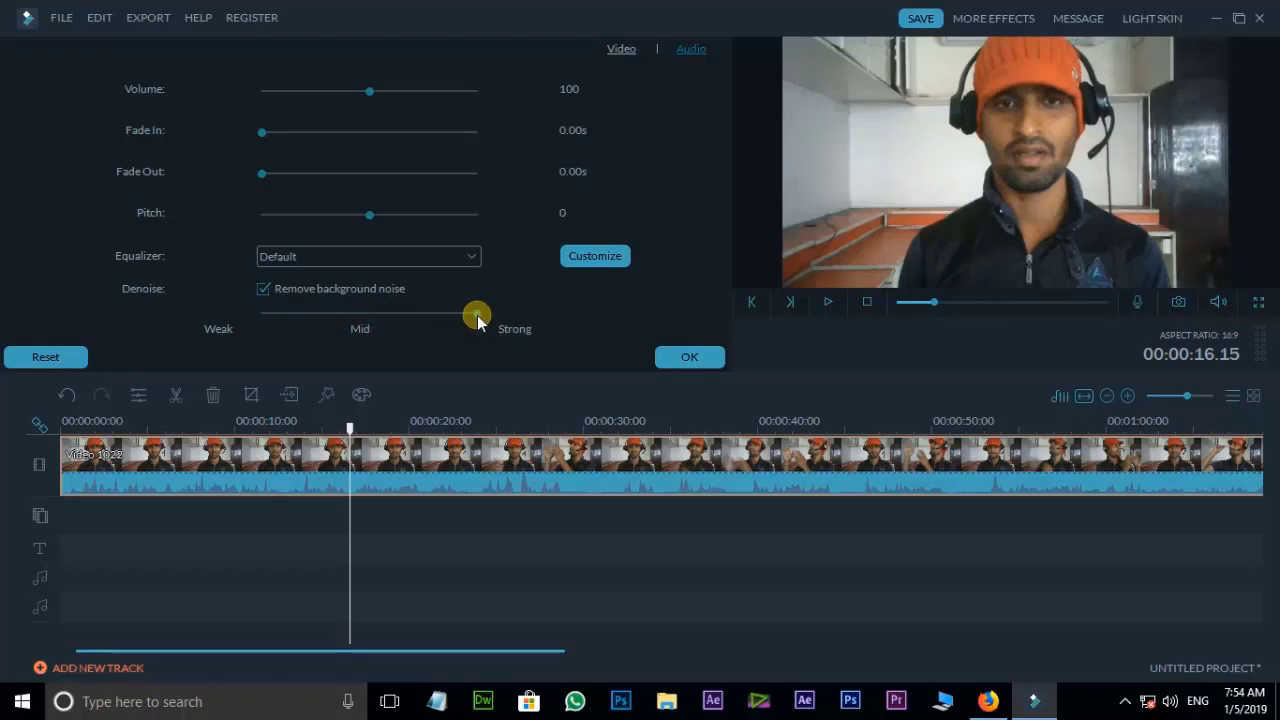
left_click_drag(478, 320, 271, 314)
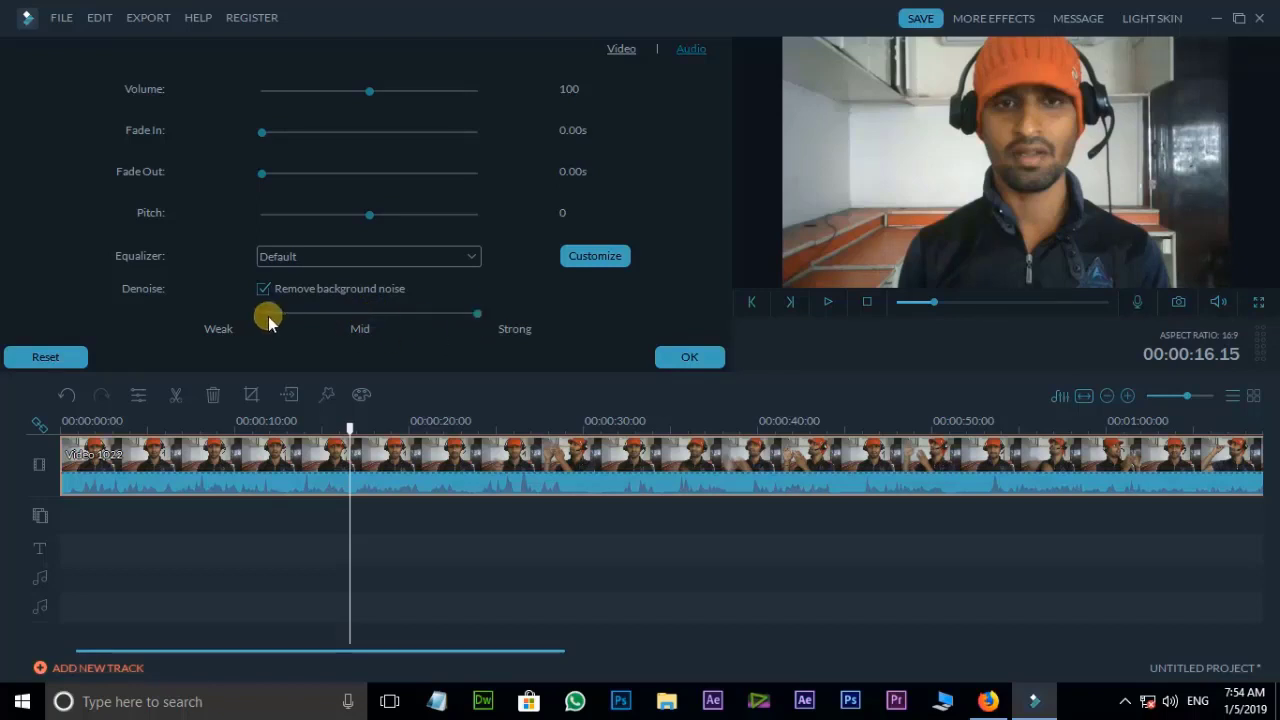
left_click(707, 358)
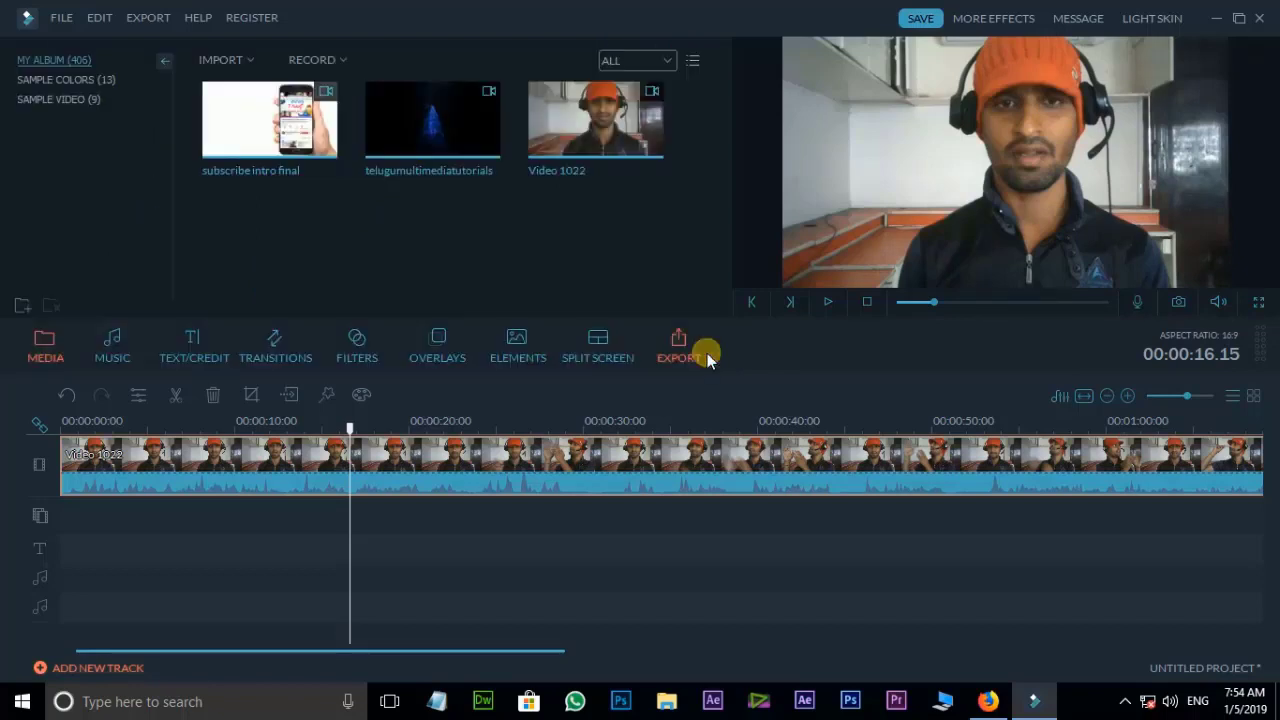
Step: Listen to a few seconds of the Video 1022 clip with noise removal, and turn its background noise removal off
key("space")
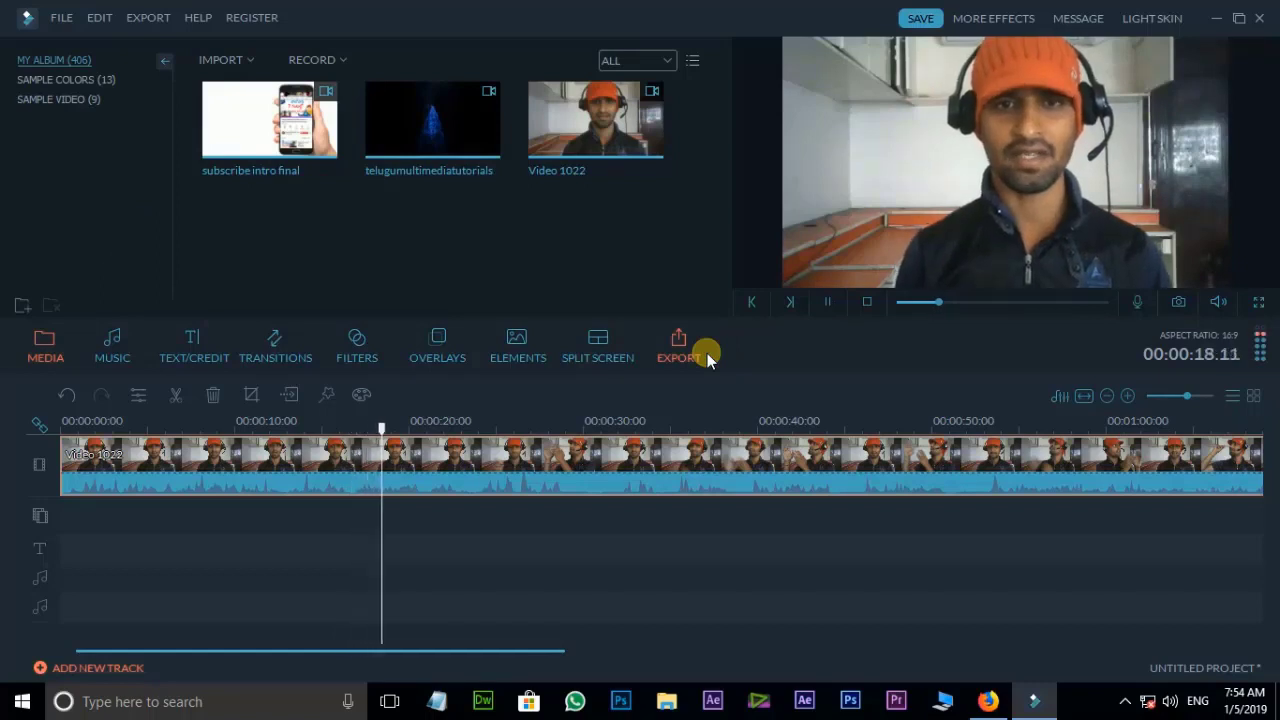
double_click(455, 465)
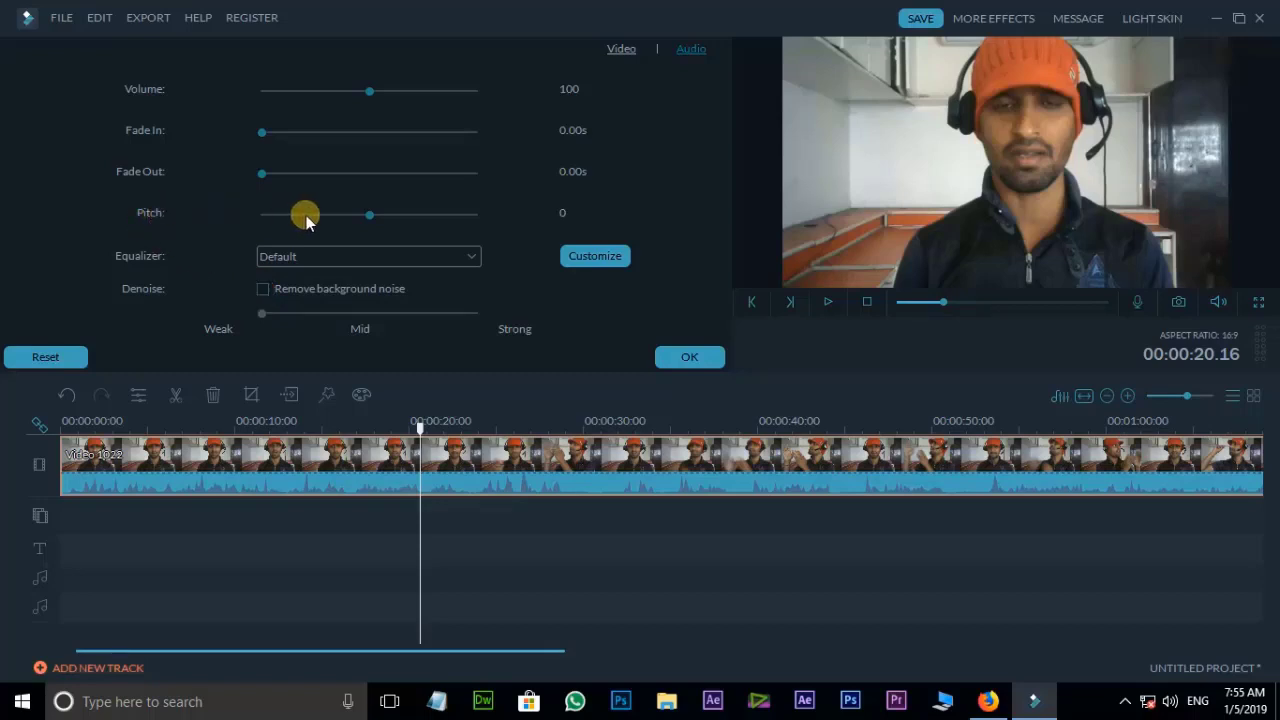
left_click(694, 358)
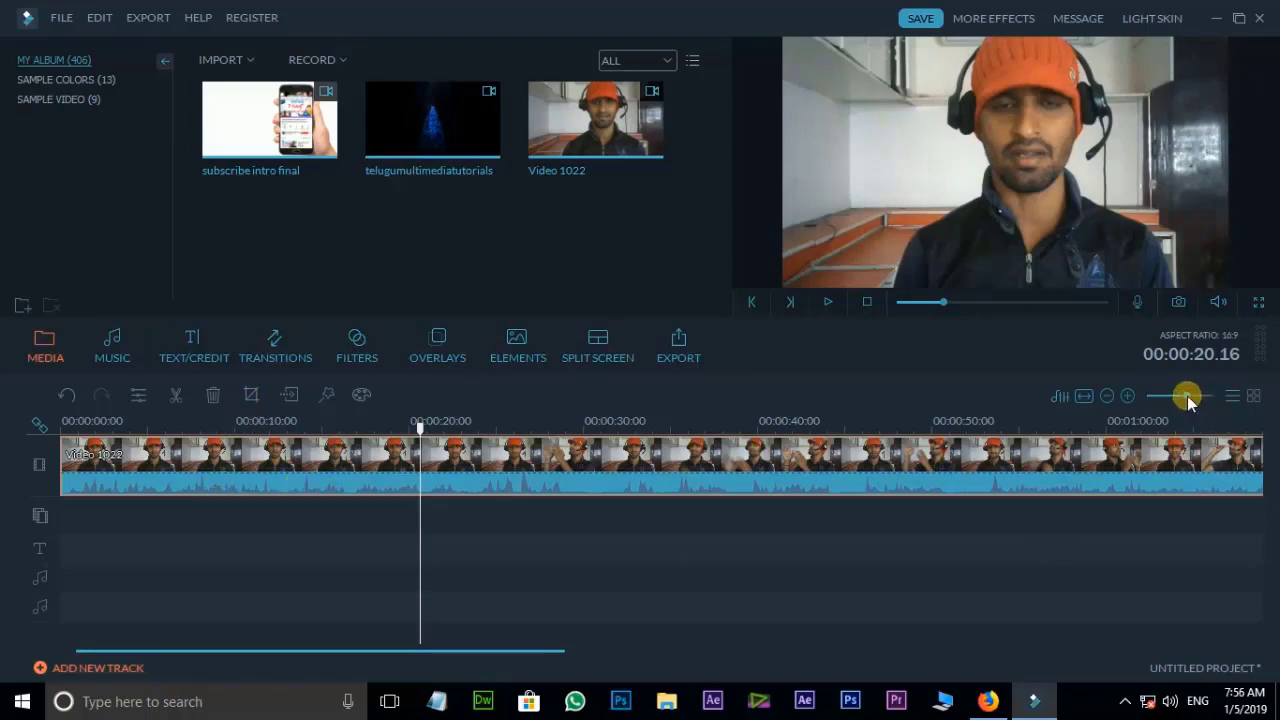
Step: Magnify the timeline and look through the first 25 seconds of the Video 1022 clip at several points
mouse_move(1187, 398)
left_mouse_down()
mouse_move(1168, 402)
mouse_move(1192, 400)
left_mouse_up()
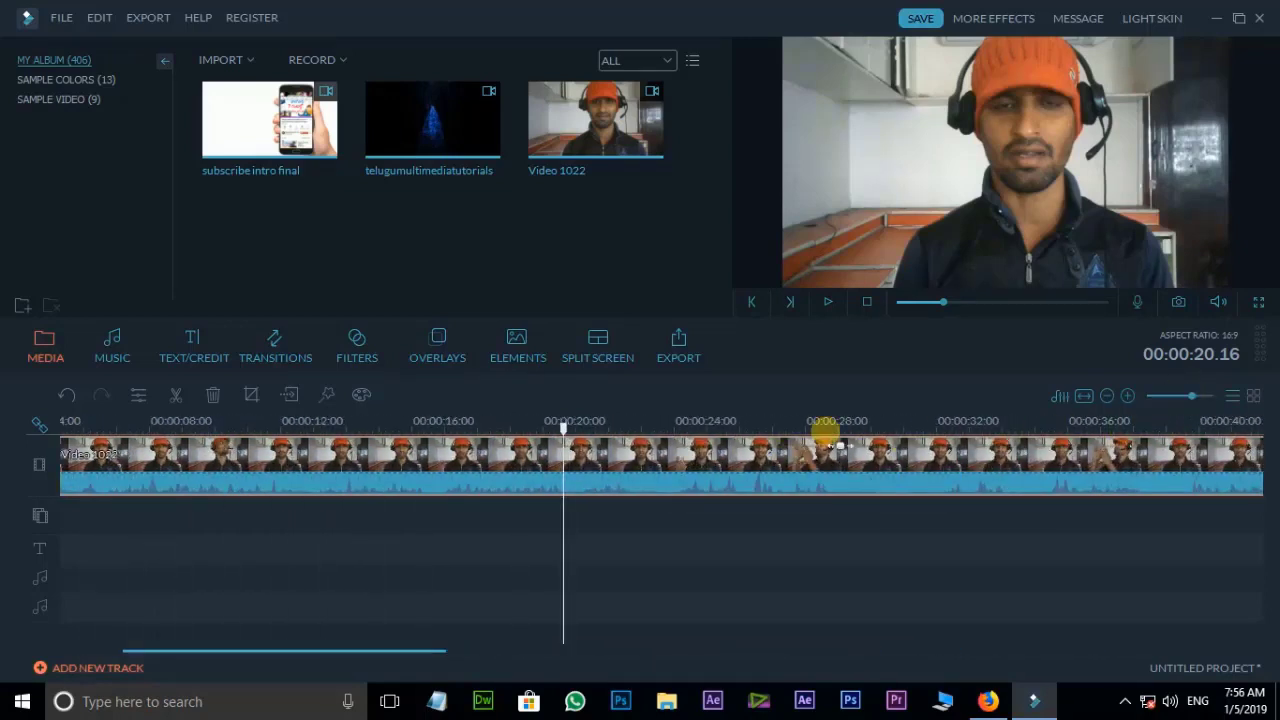
scroll(760, 421, "up", 3)
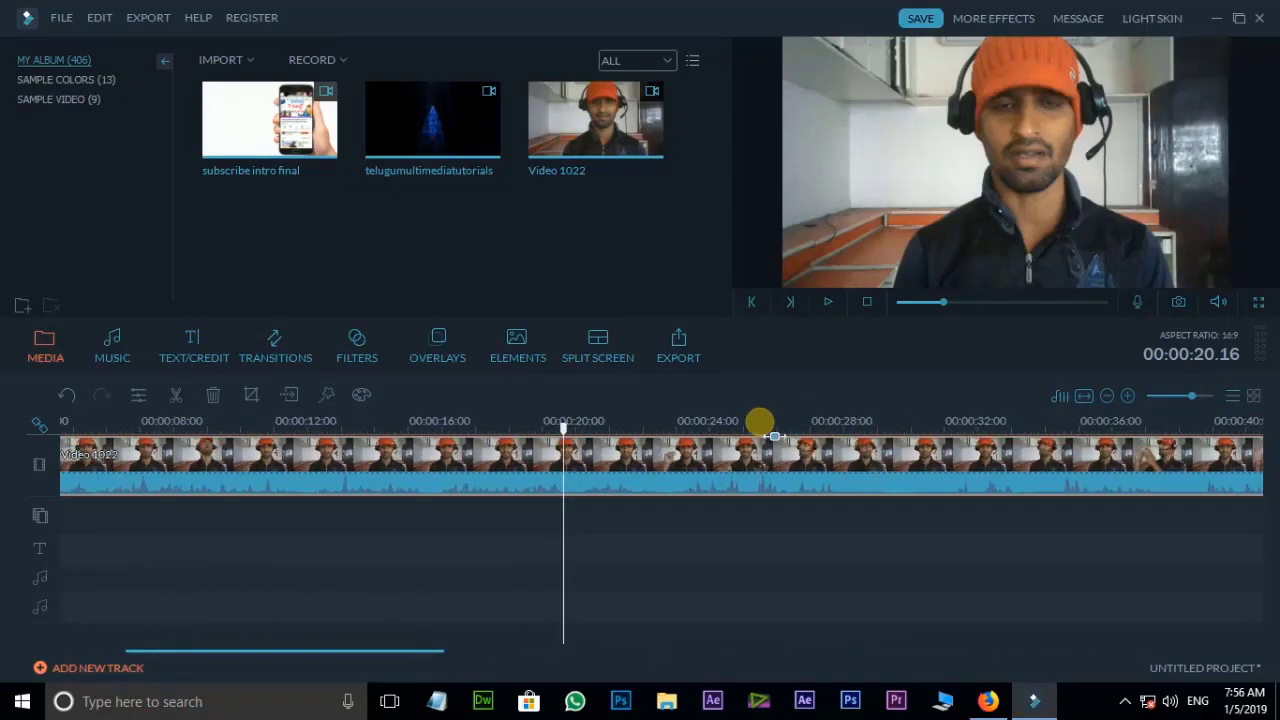
left_click_drag(343, 654, 246, 654)
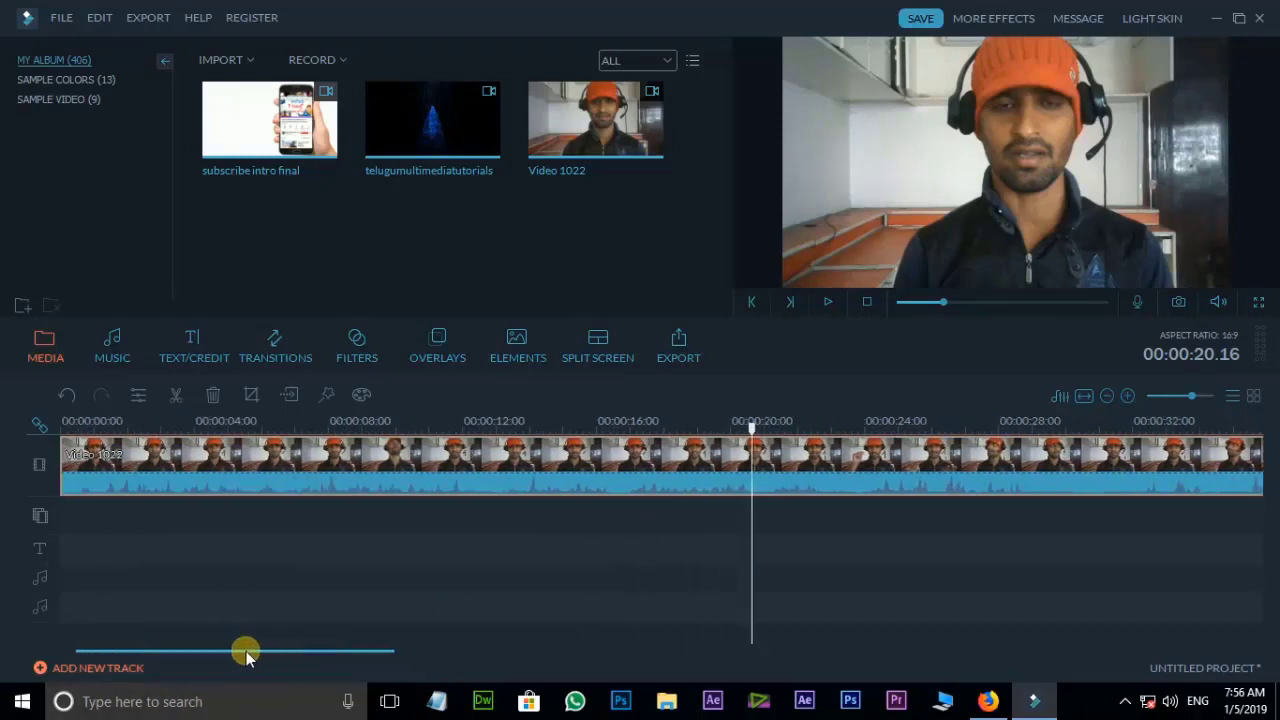
left_click(757, 425)
mouse_move(757, 428)
left_mouse_down()
mouse_move(709, 428)
mouse_move(761, 428)
left_mouse_up()
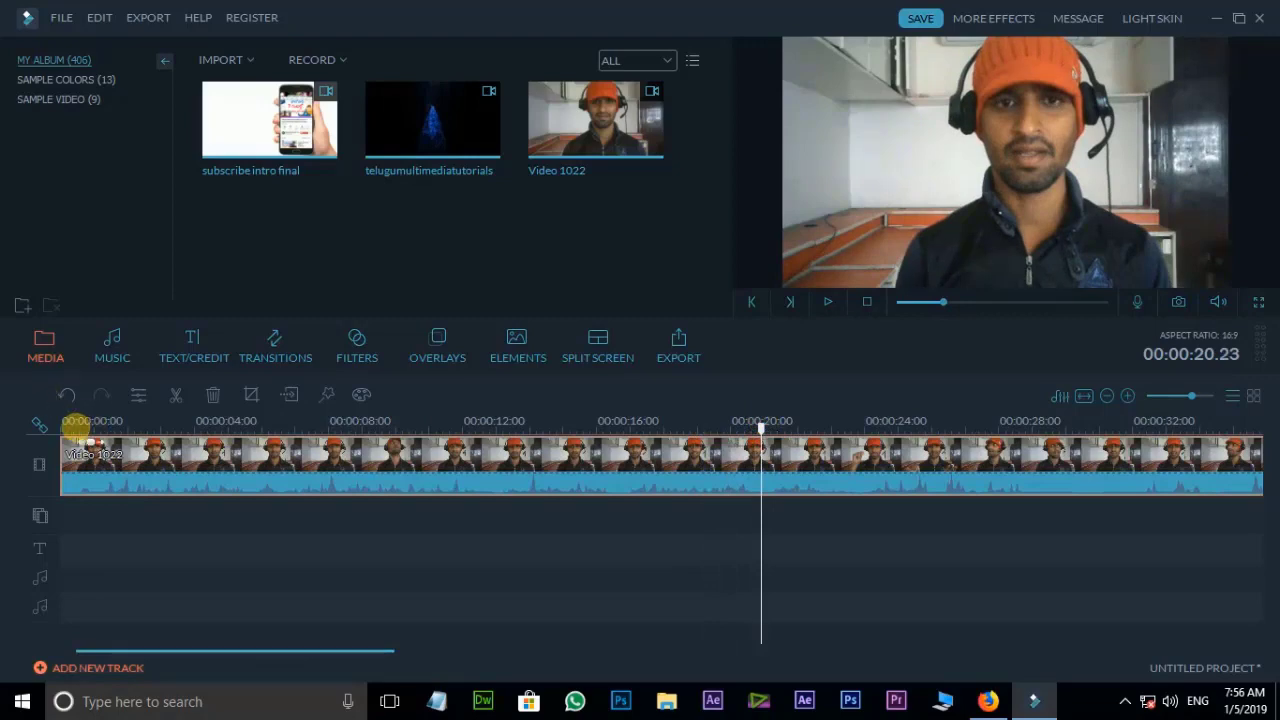
left_click(70, 426)
left_click(533, 427)
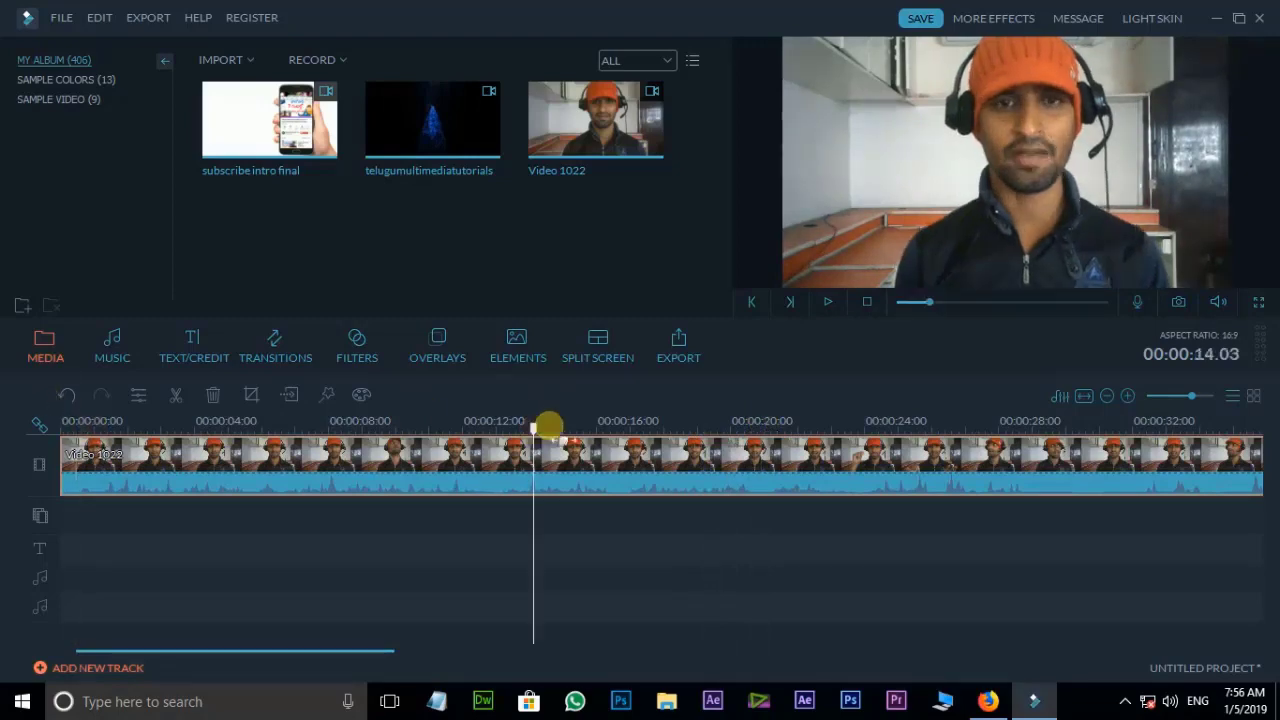
left_click(903, 427)
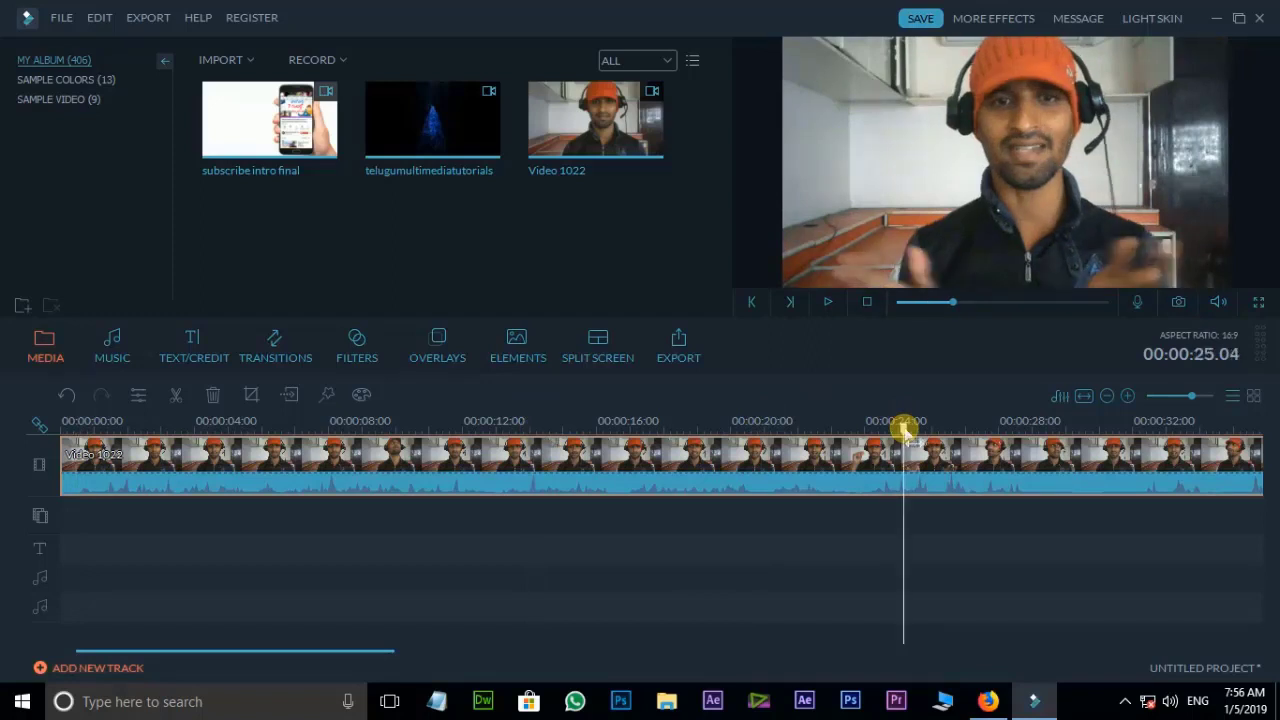
Step: Split the Video 1022 clip at about 00:00:00.11 and delete the short opening piece
left_click_drag(903, 430, 60, 452)
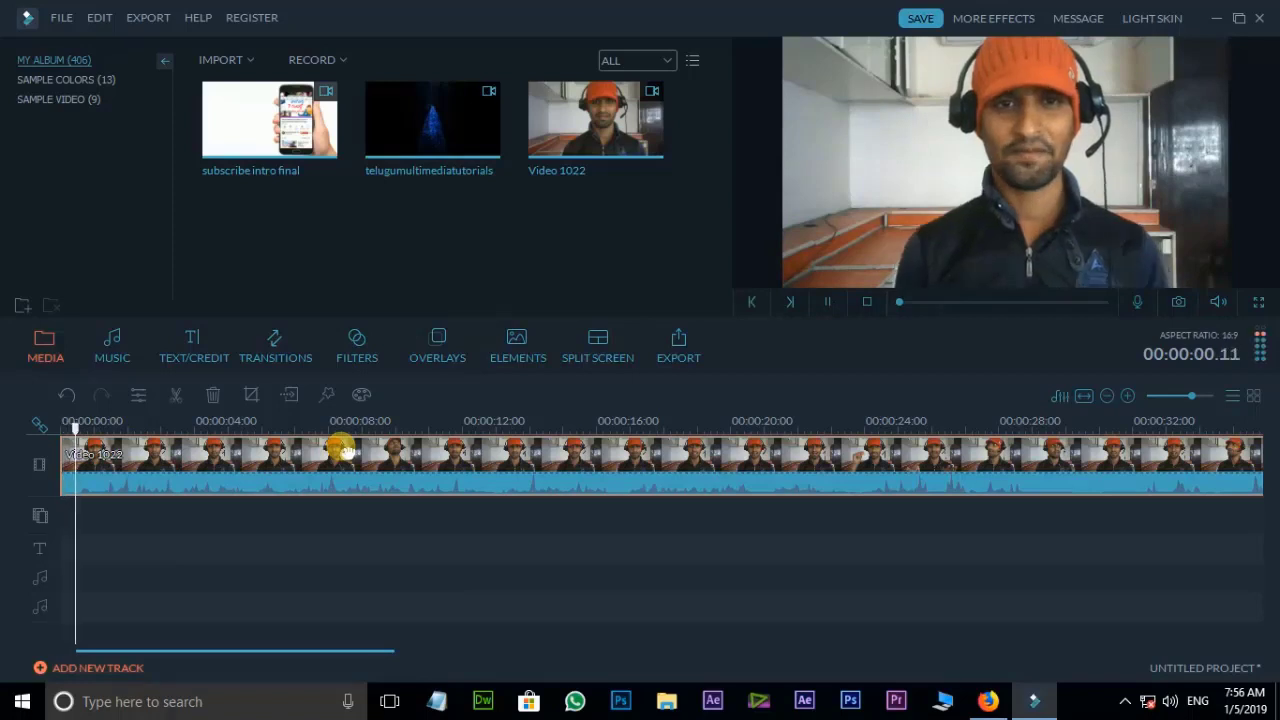
left_click(340, 449)
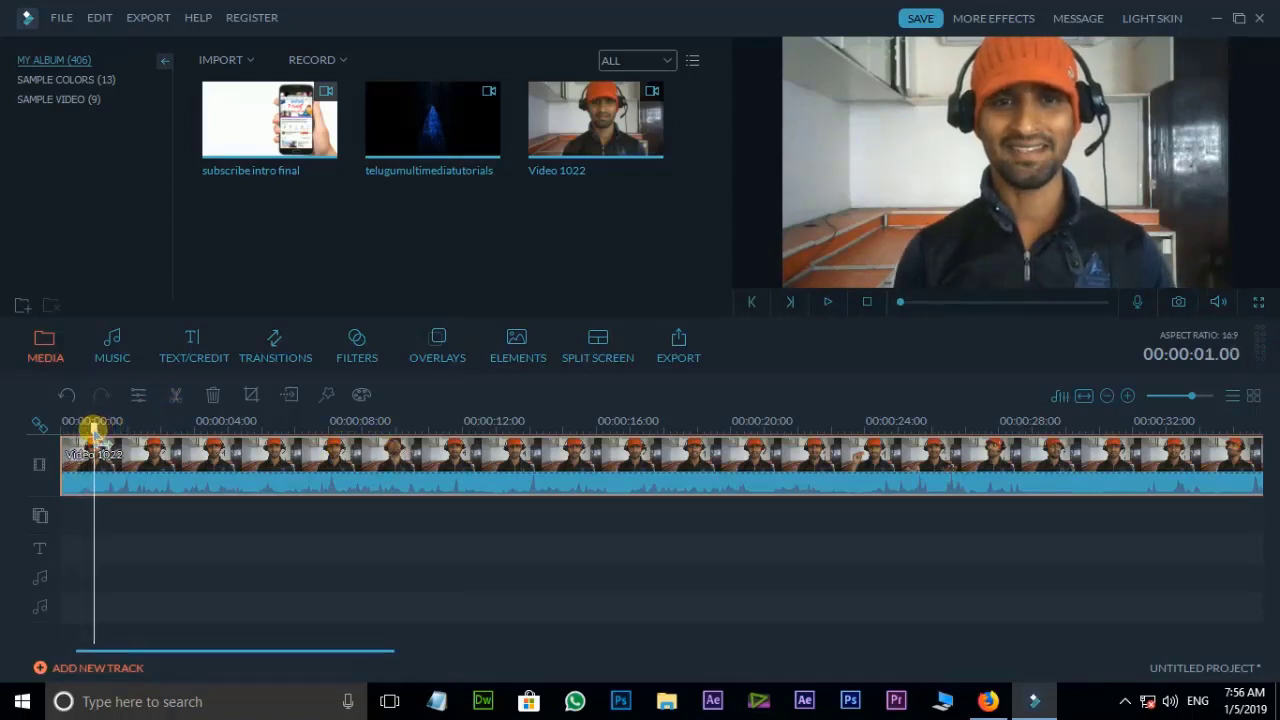
left_click_drag(92, 429, 74, 429)
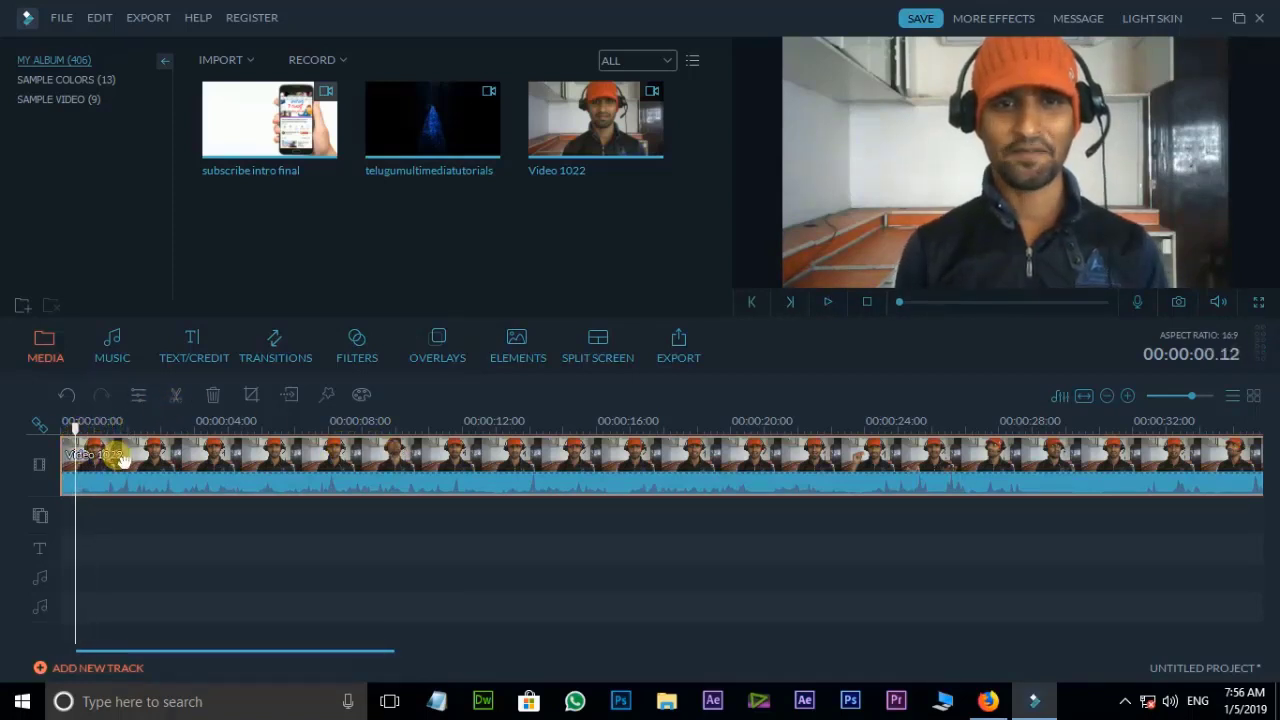
left_click(173, 397)
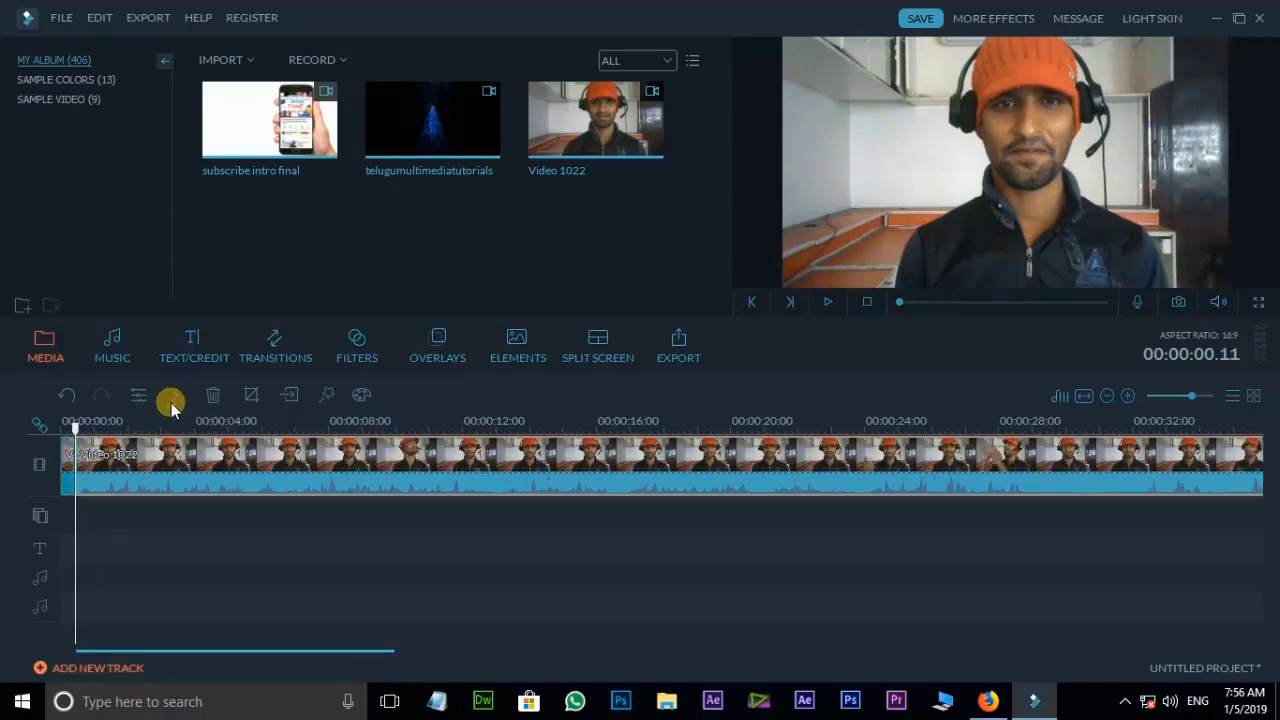
left_click(70, 465)
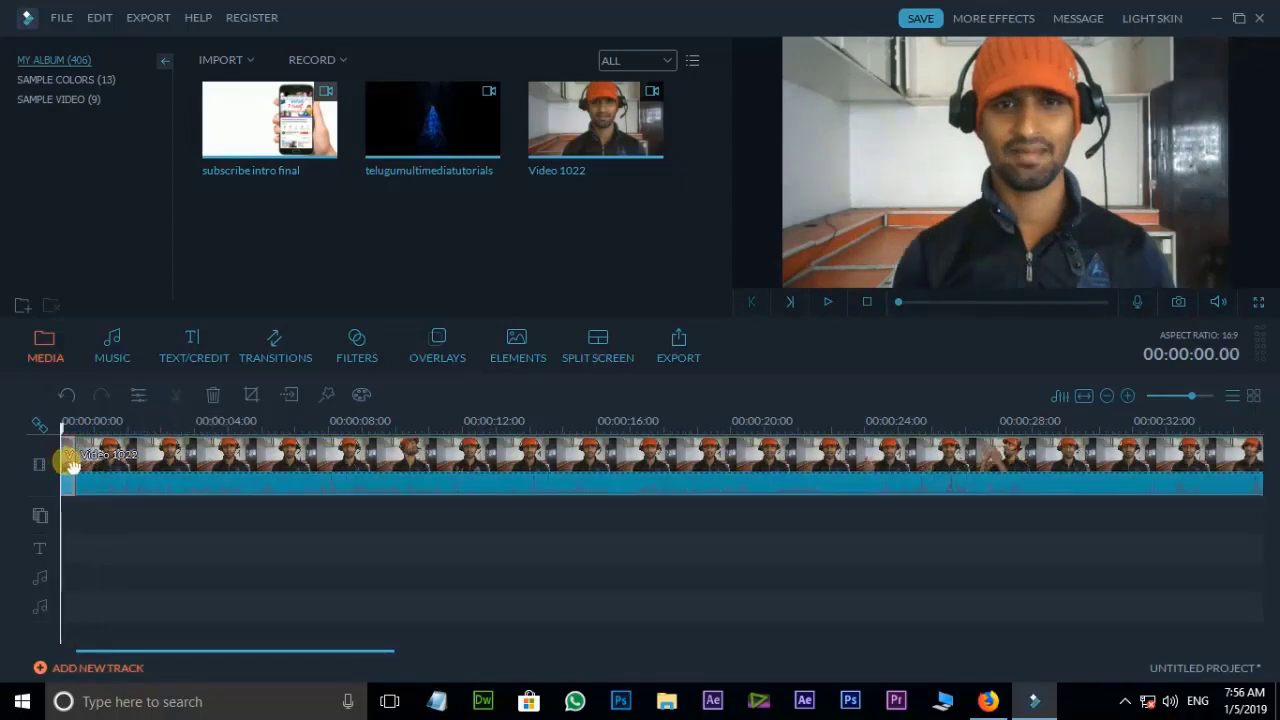
key("Delete")
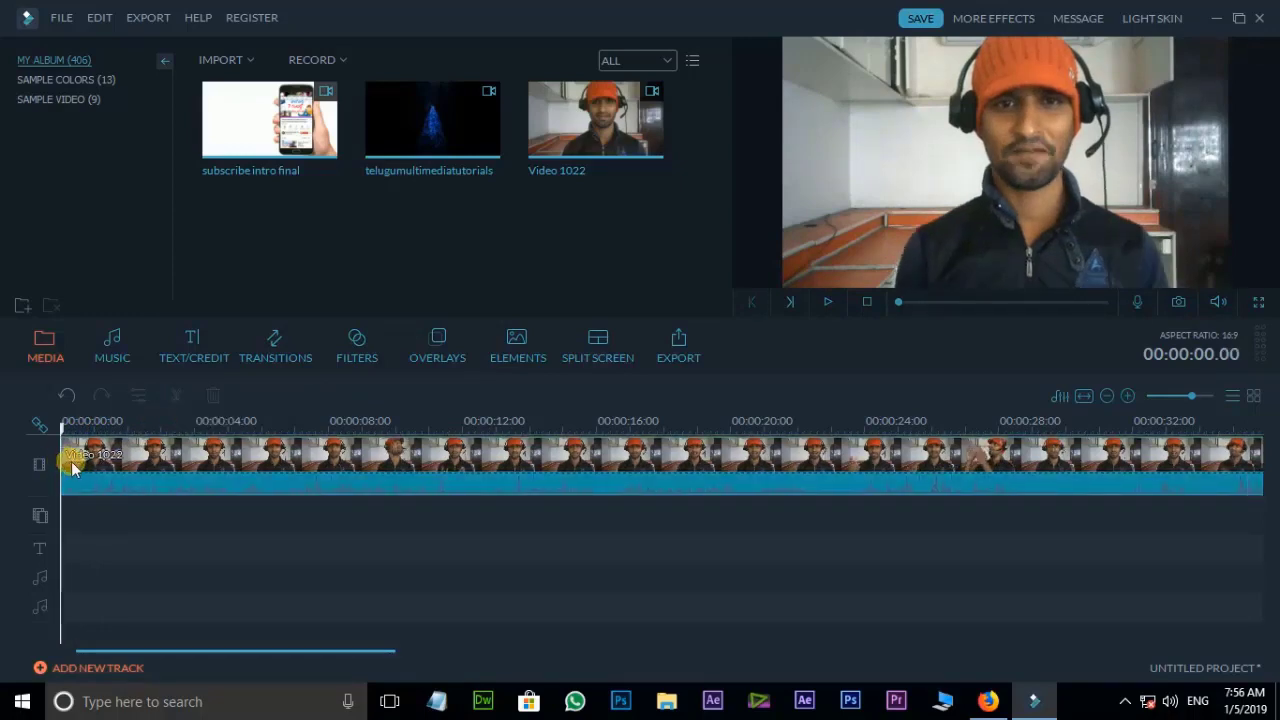
Step: Play the clip from the start to find the unwanted passage, and split it at 00:00:14.12
key("space")
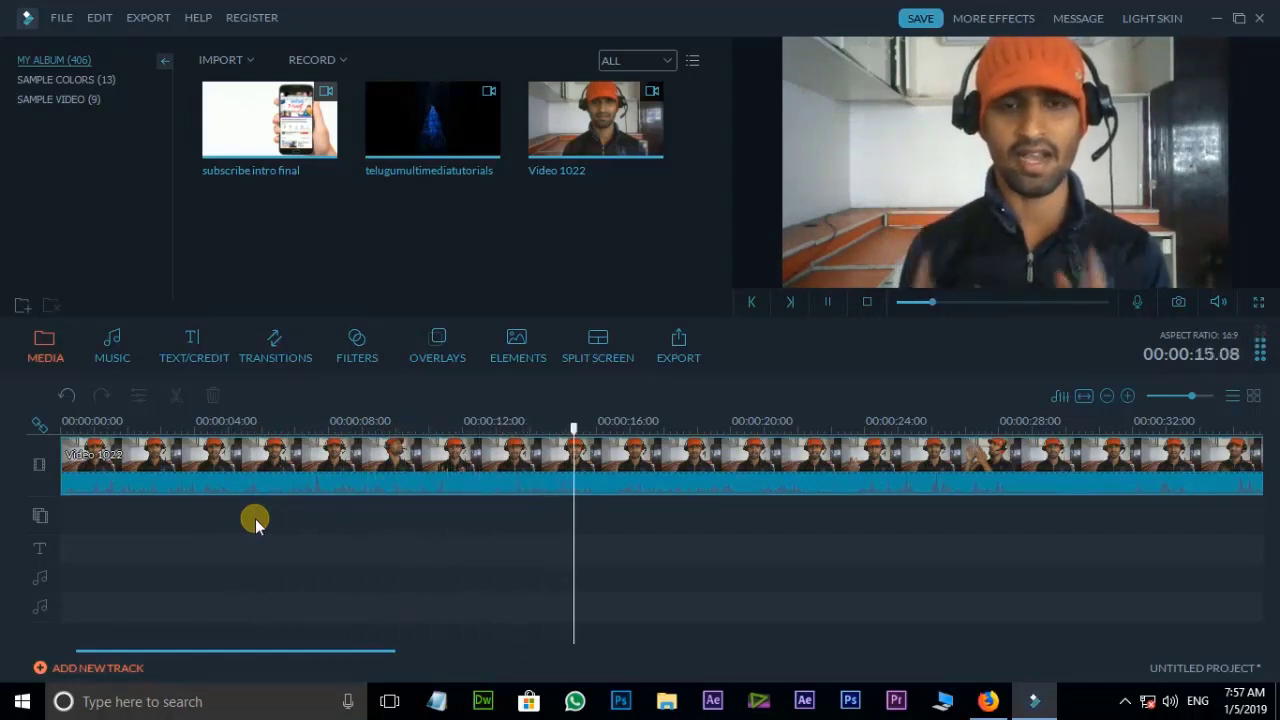
left_click(549, 427)
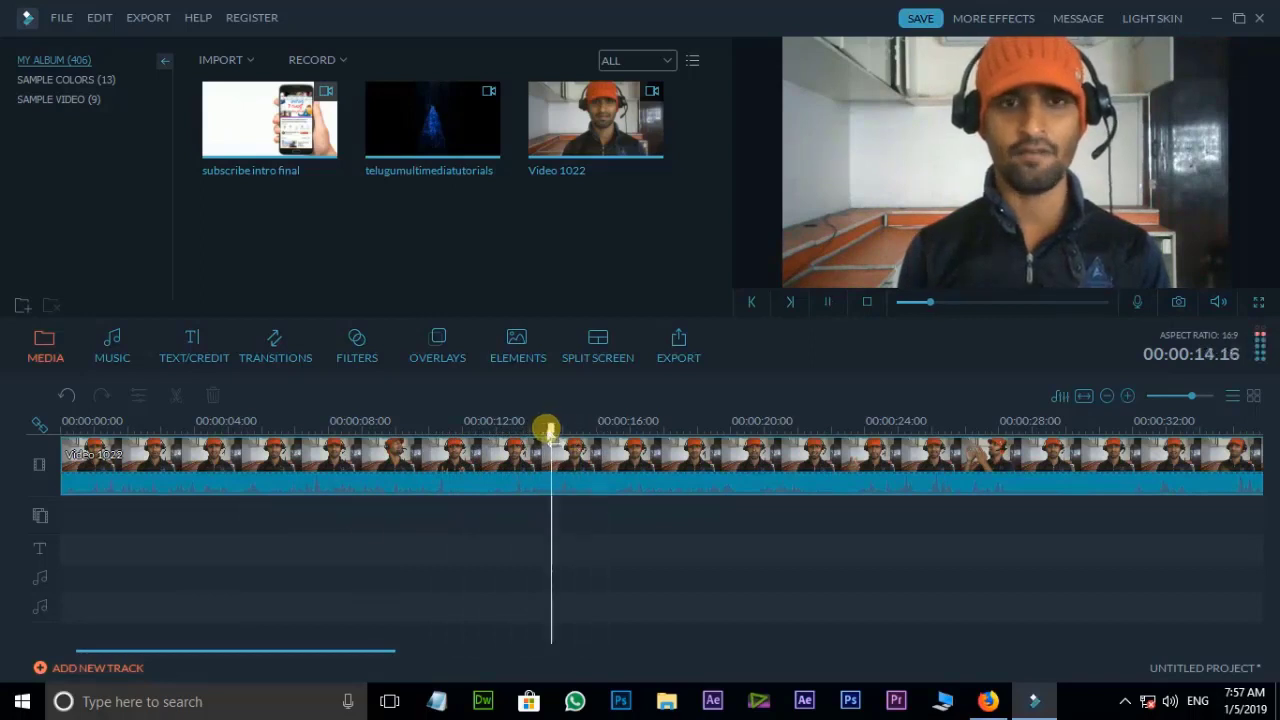
left_click(514, 427)
key("space")
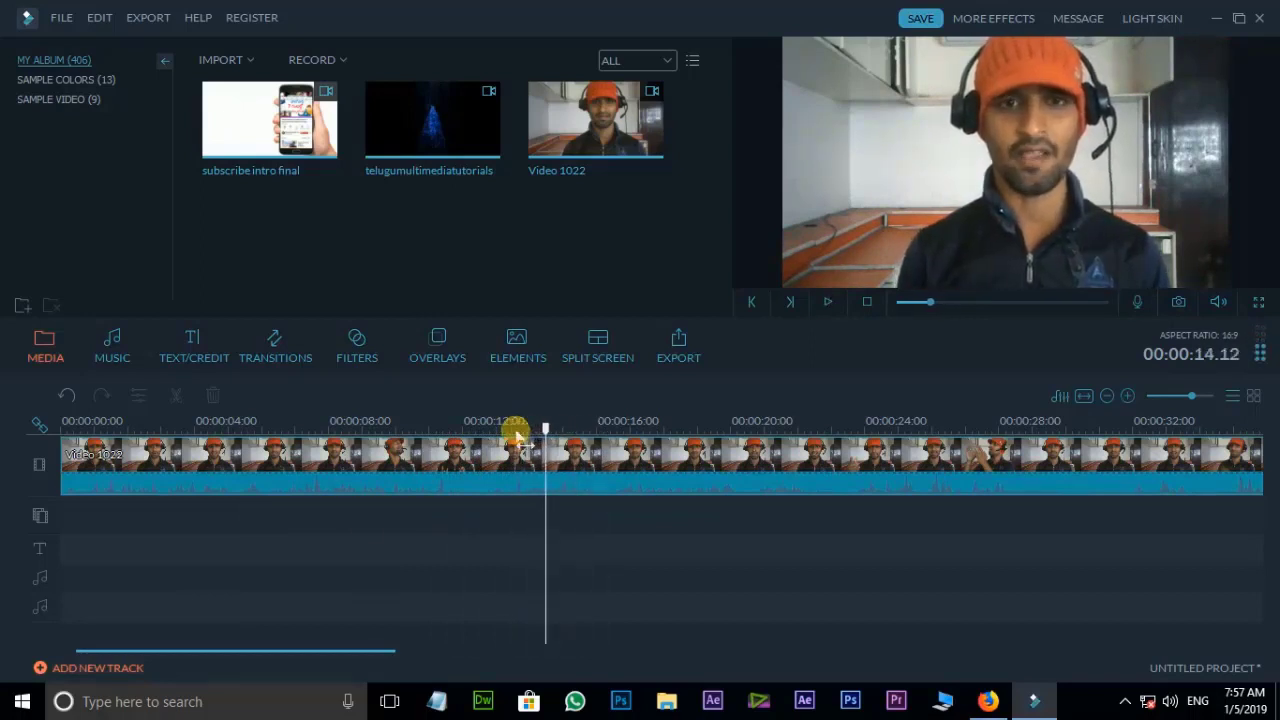
left_click(518, 490)
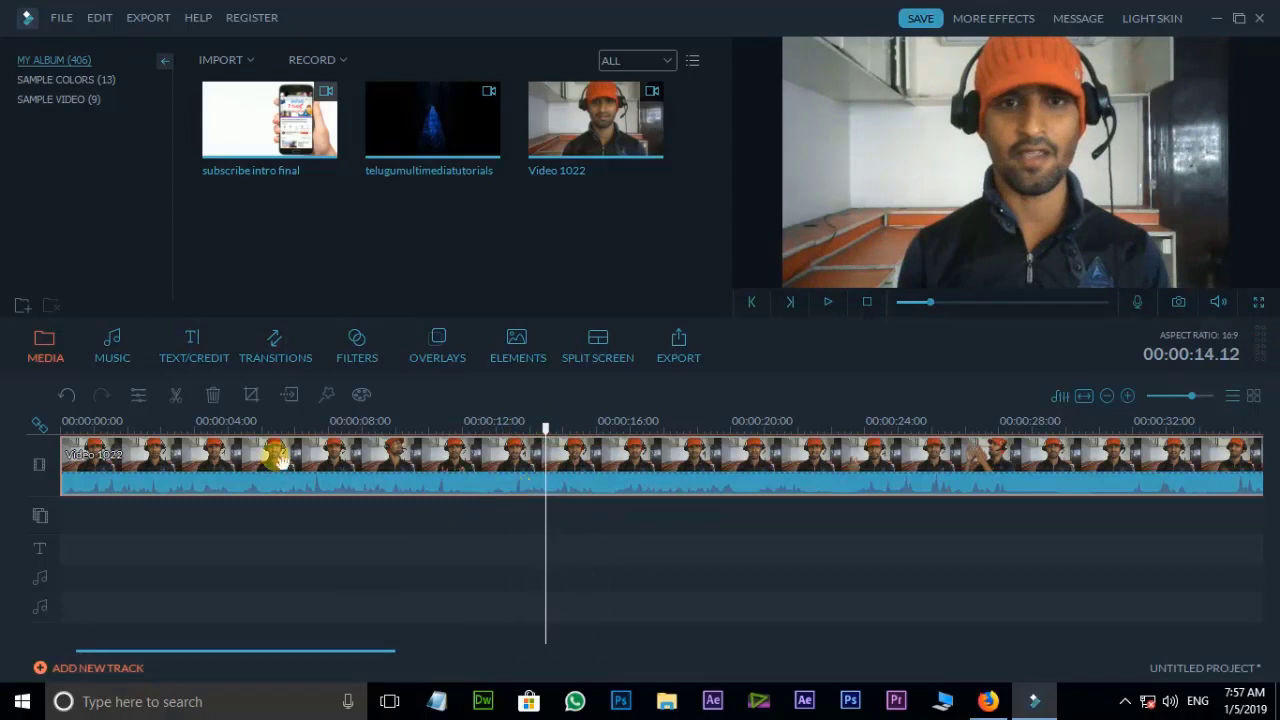
left_click(173, 400)
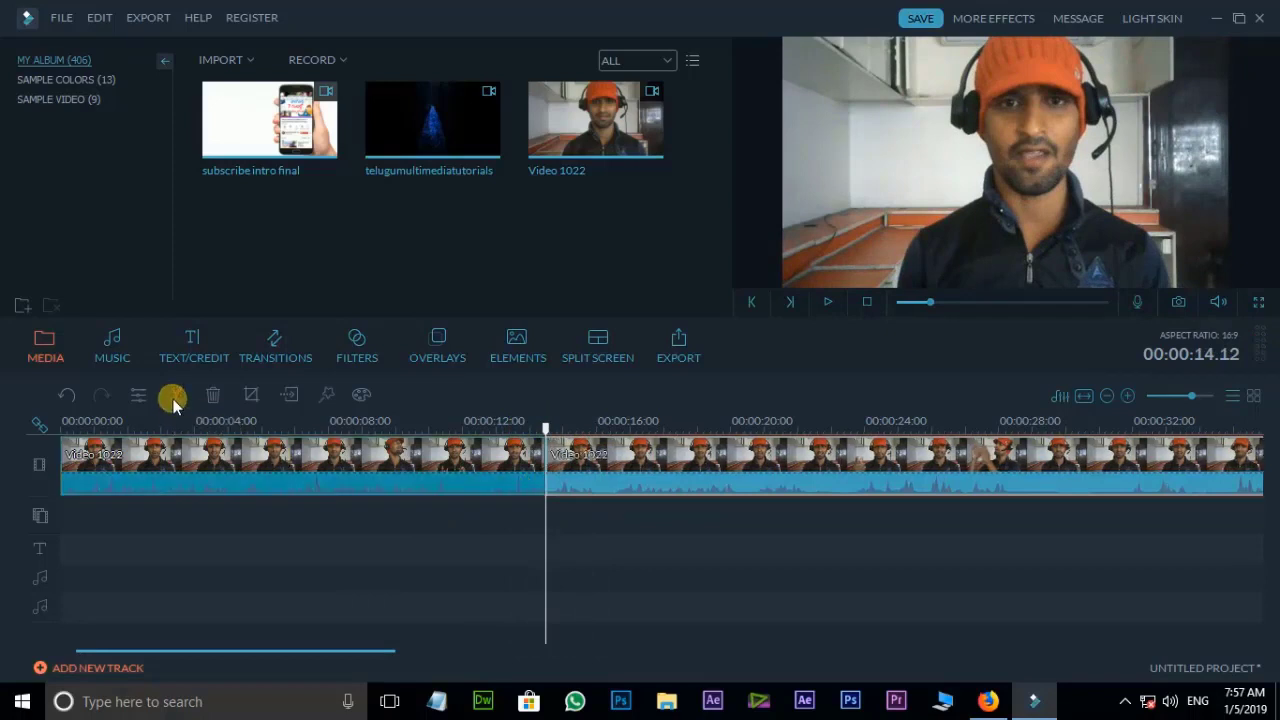
Step: Split the Video 1022 clip again at 00:00:16.14 and delete the piece between the two cuts
key("space")
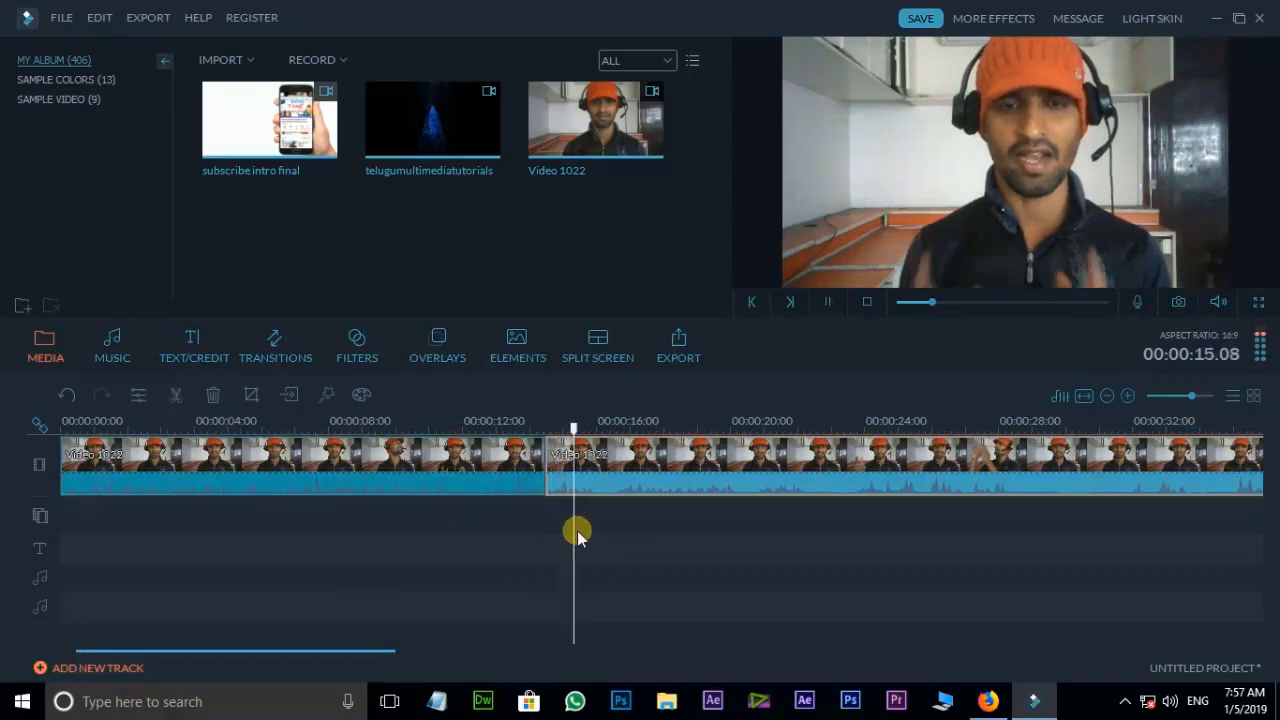
key("space")
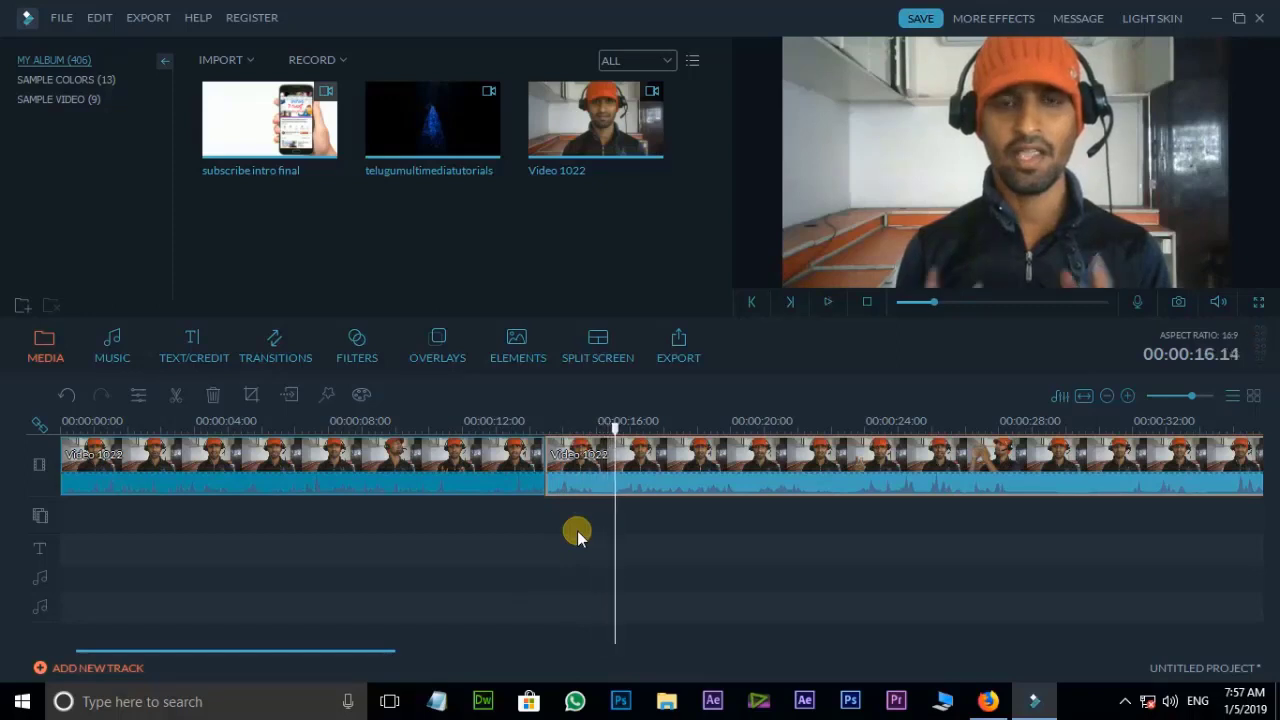
left_click(178, 395)
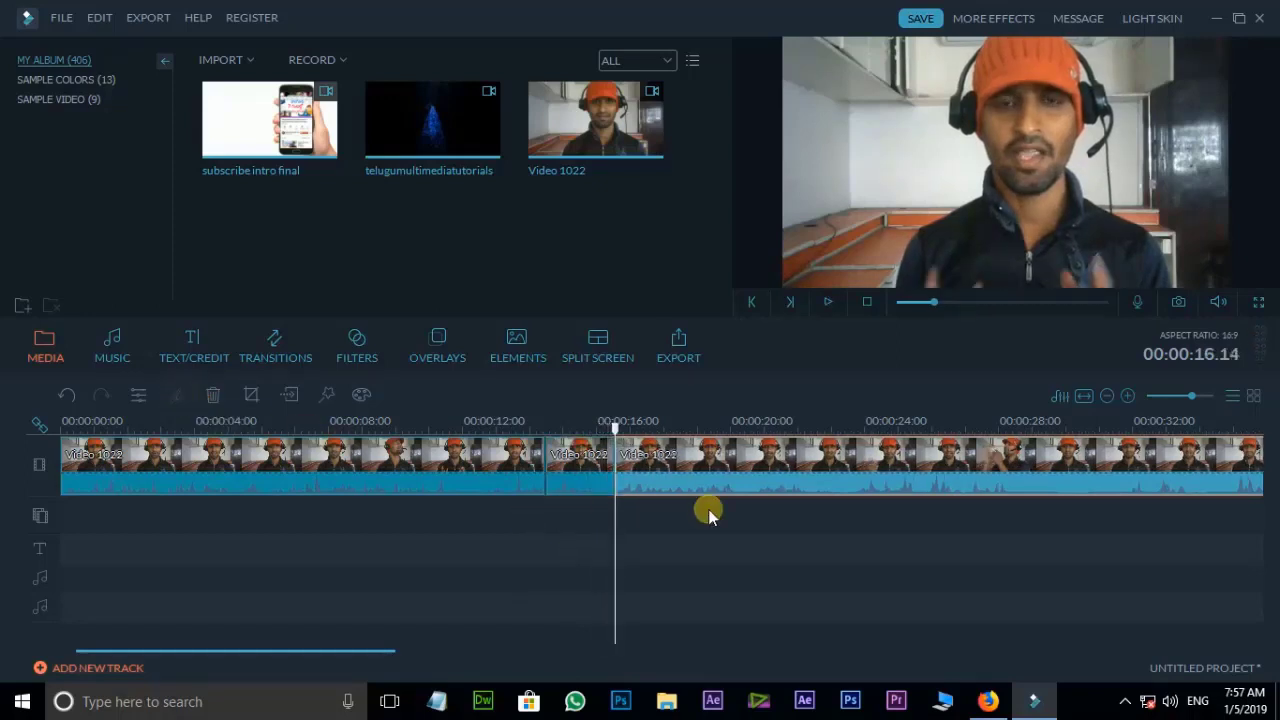
left_click(578, 475)
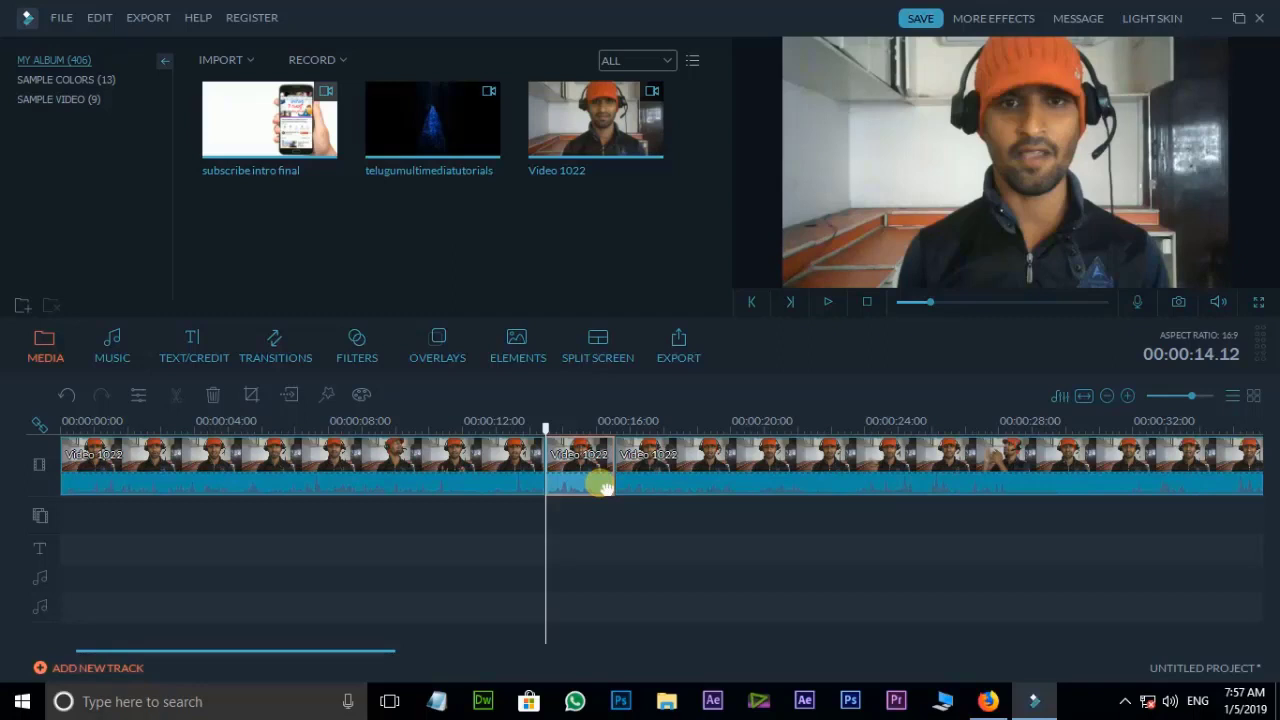
key("Delete")
Step: Play on from the cut to find the next unwanted passage, and split the clip at 00:00:17.13
key("space")
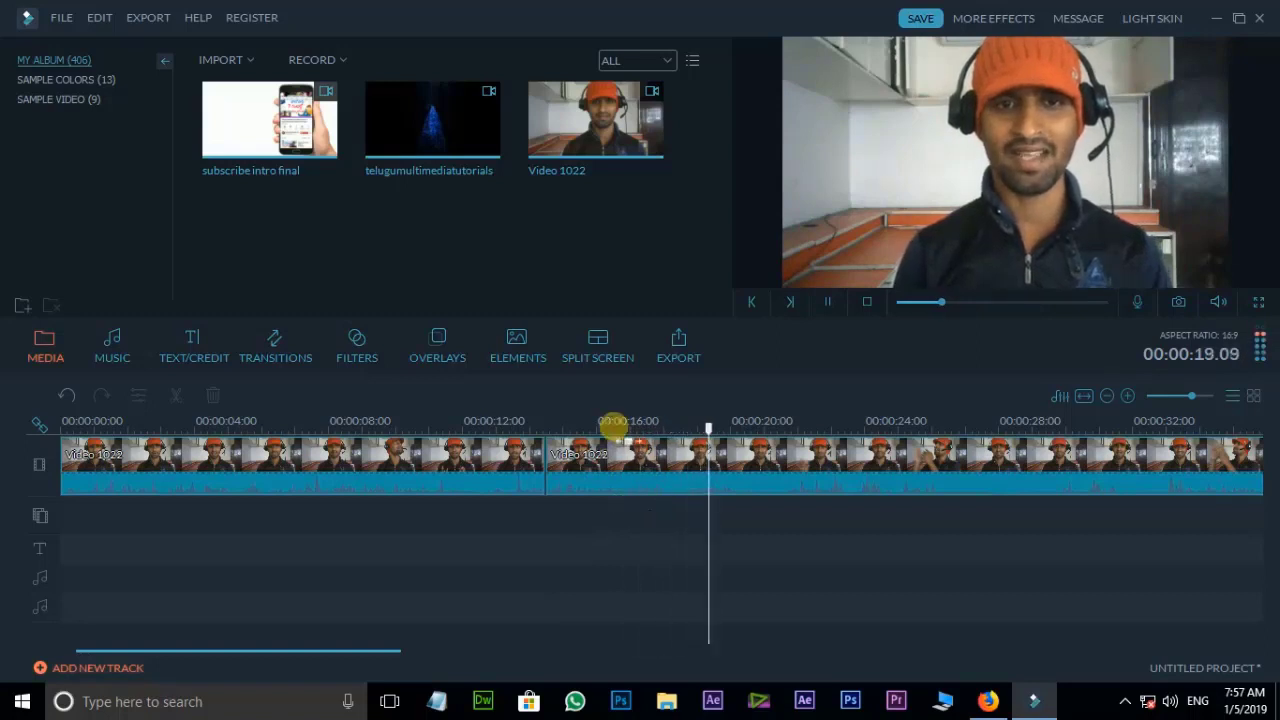
left_click(608, 423)
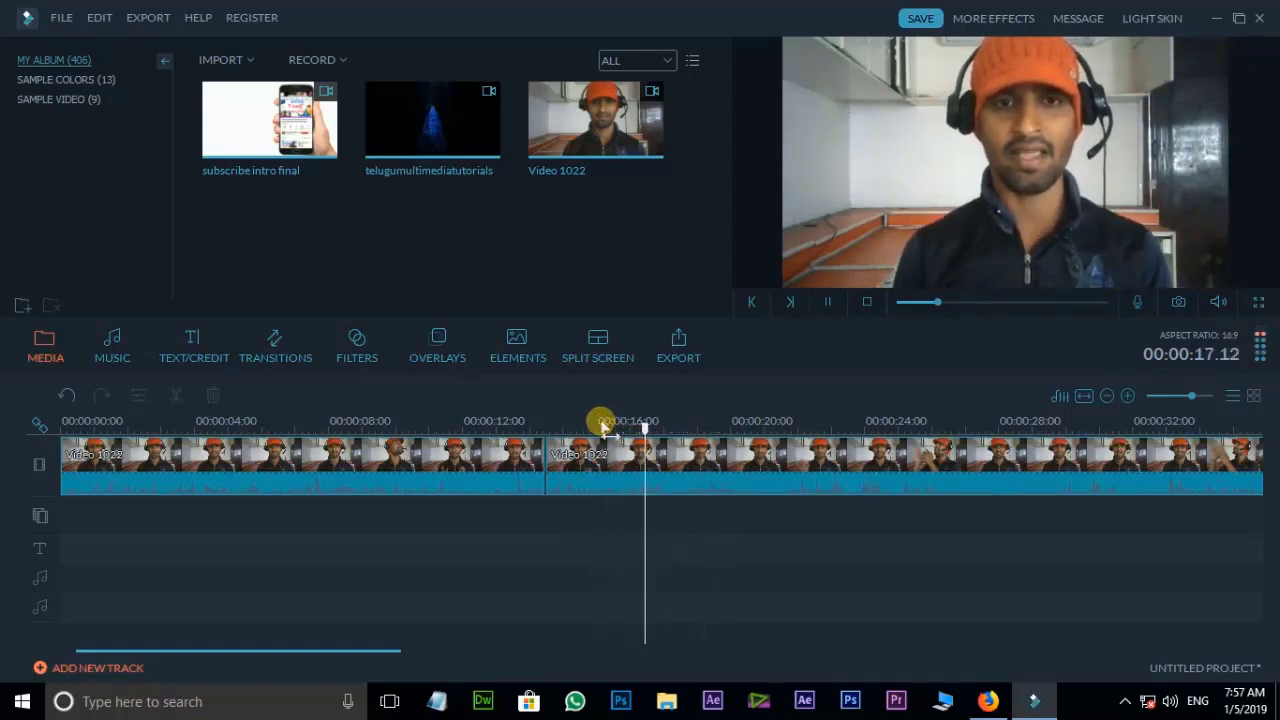
key("space")
left_click(614, 488)
left_click(177, 395)
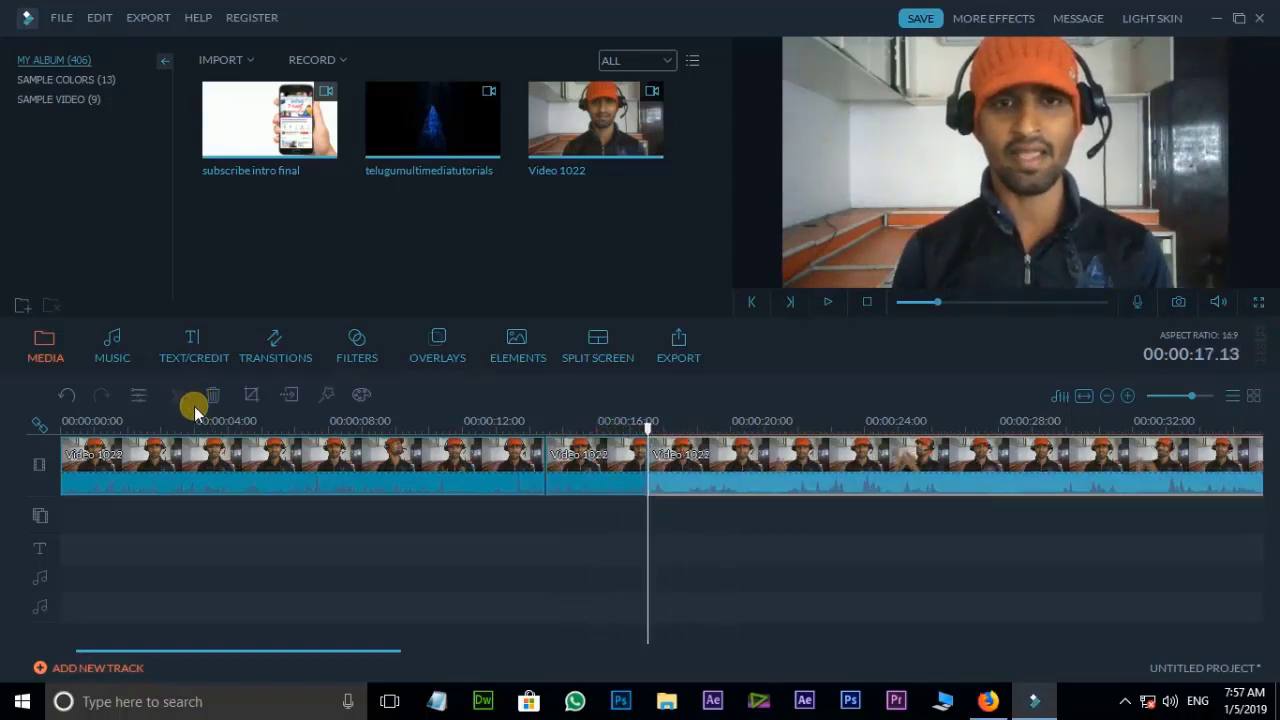
Step: Split the clip at 00:00:19.16 and delete the short piece between 00:00:17.13 and this cut
key("space")
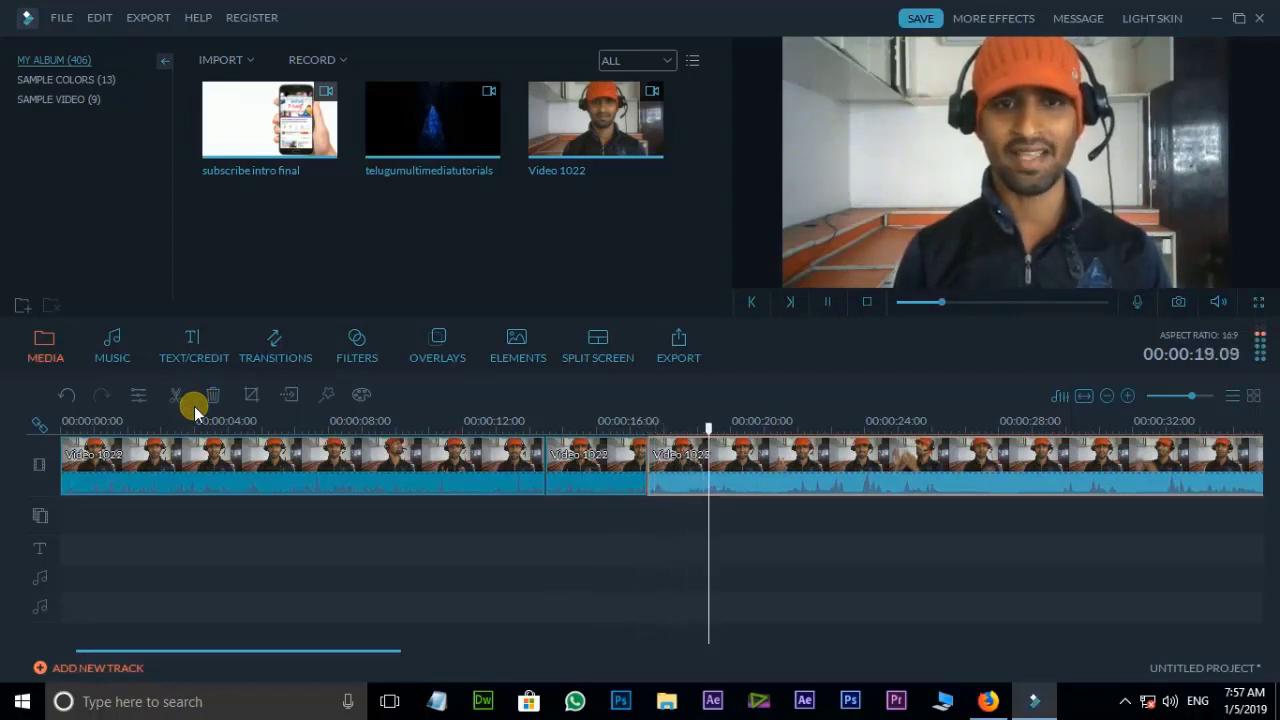
key("space")
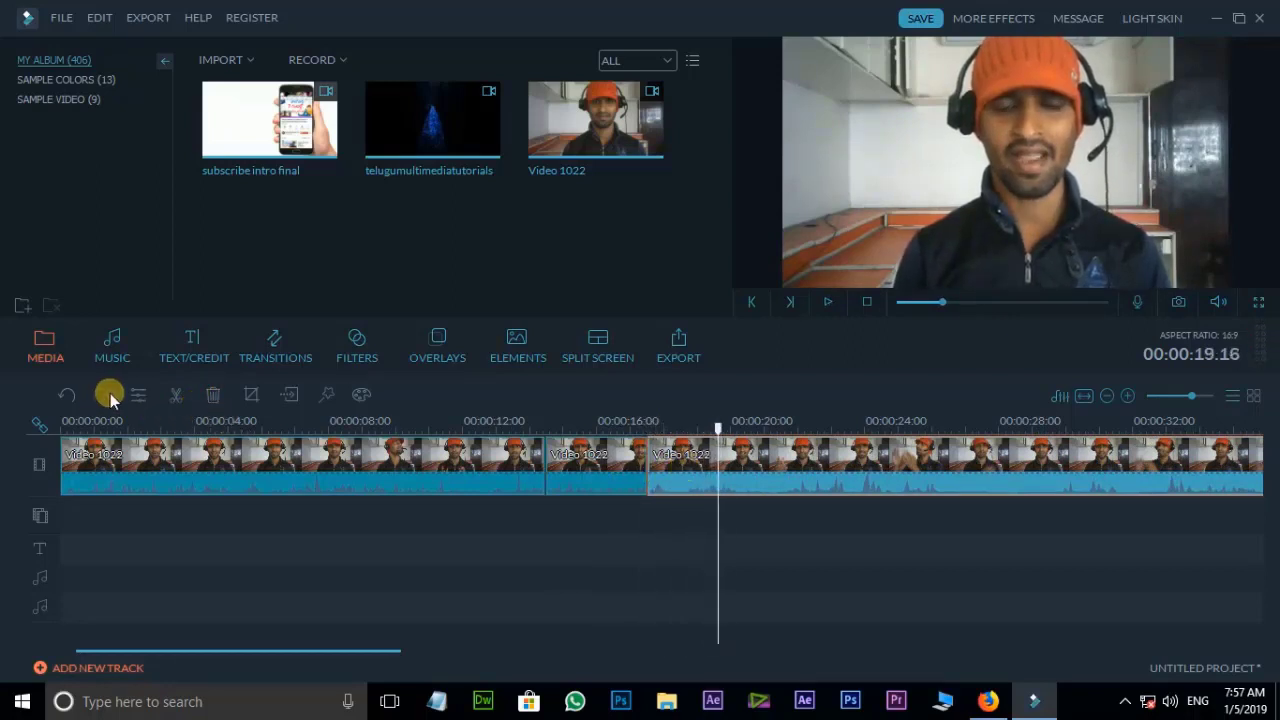
left_click(175, 395)
left_click(686, 468)
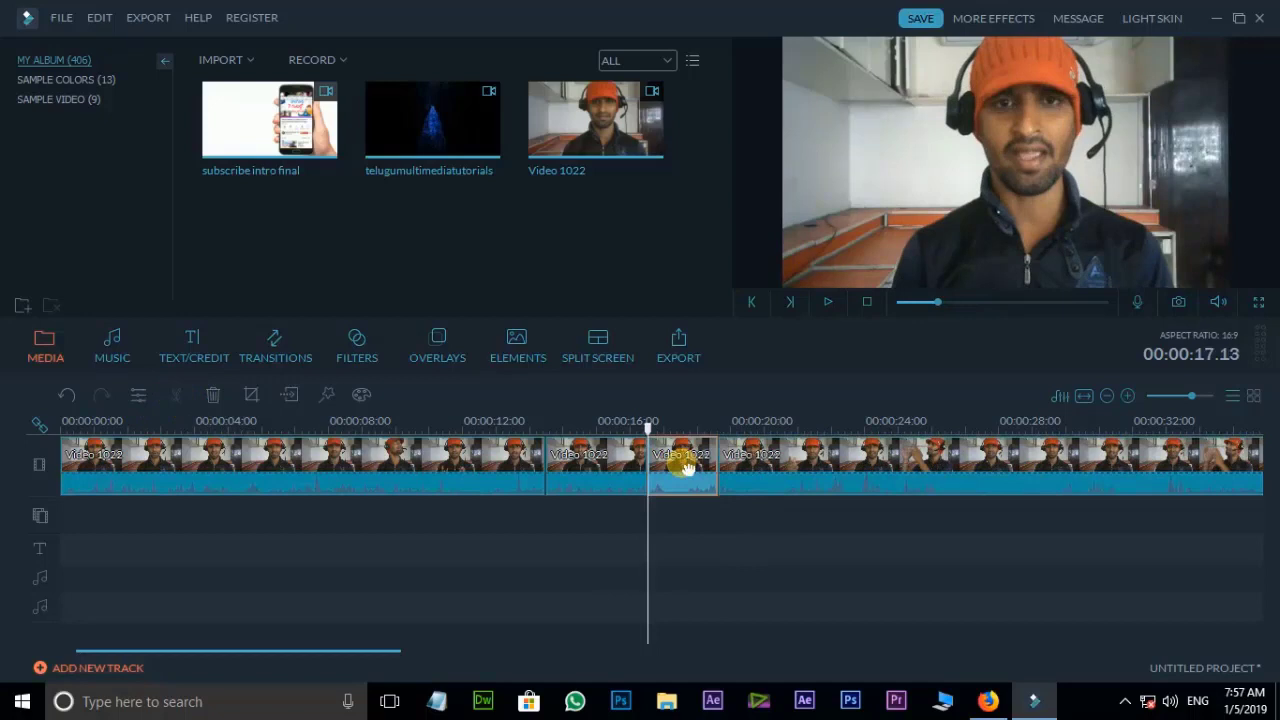
key("Delete")
Step: Play the footage across the latest cut and look over the remaining part of the timeline
left_click(634, 423)
key("space")
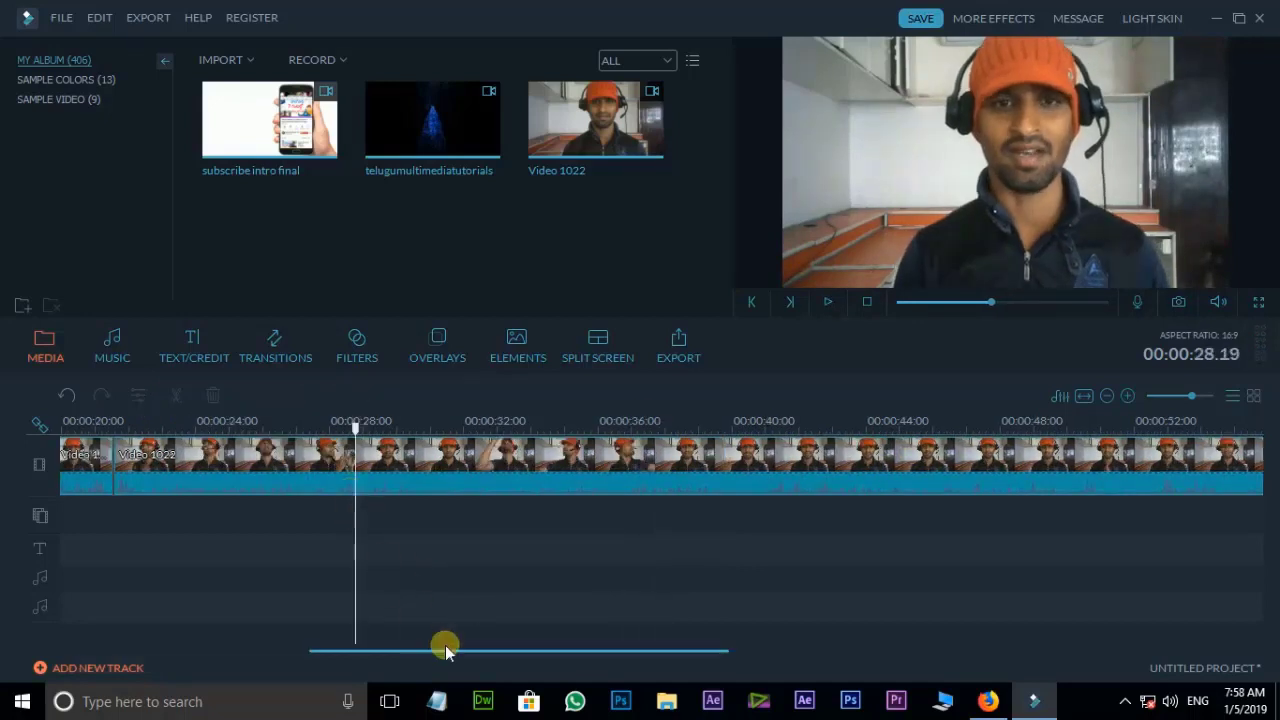
left_click_drag(446, 648, 657, 654)
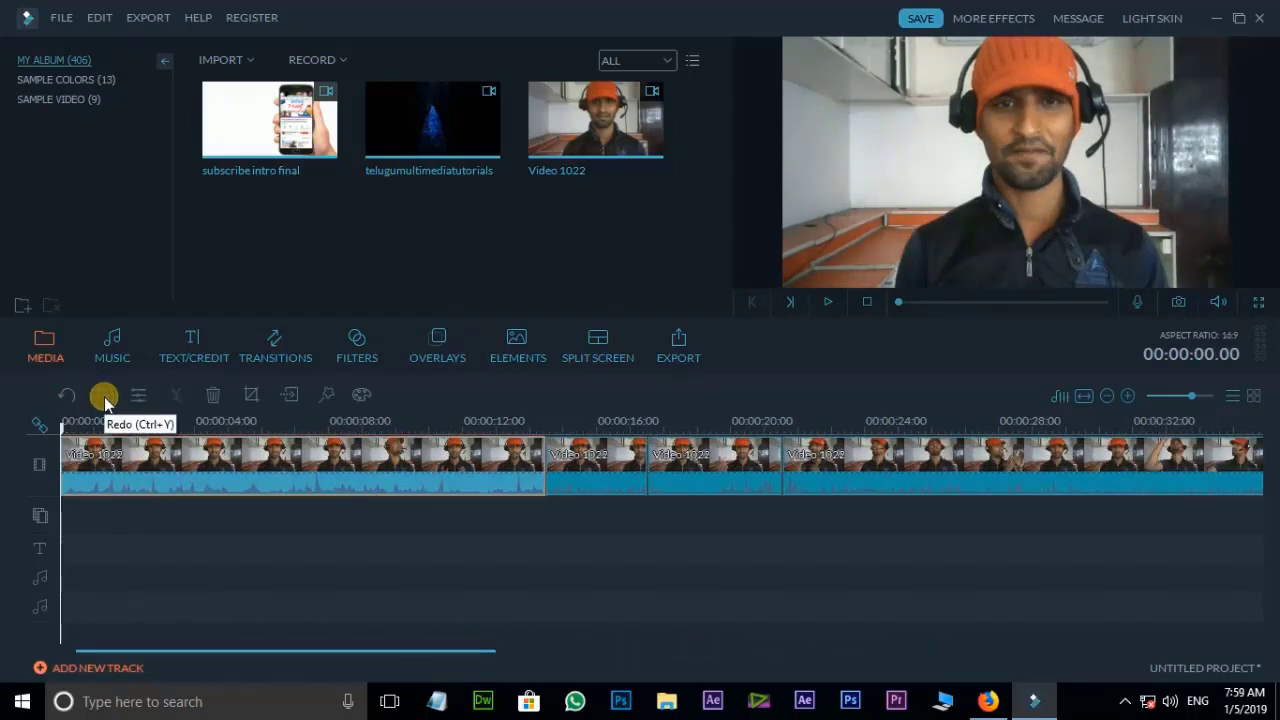
Step: Review the audio settings of the first Video 1022 clip
left_click(137, 395)
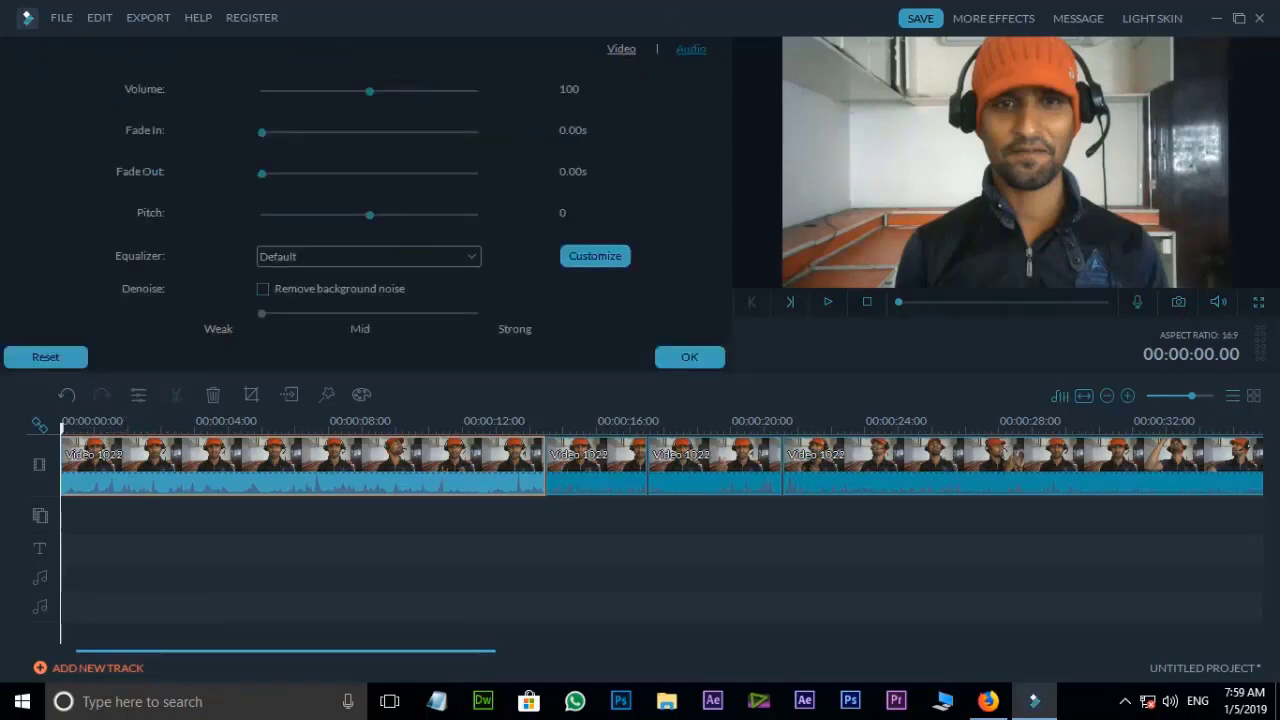
left_click(689, 358)
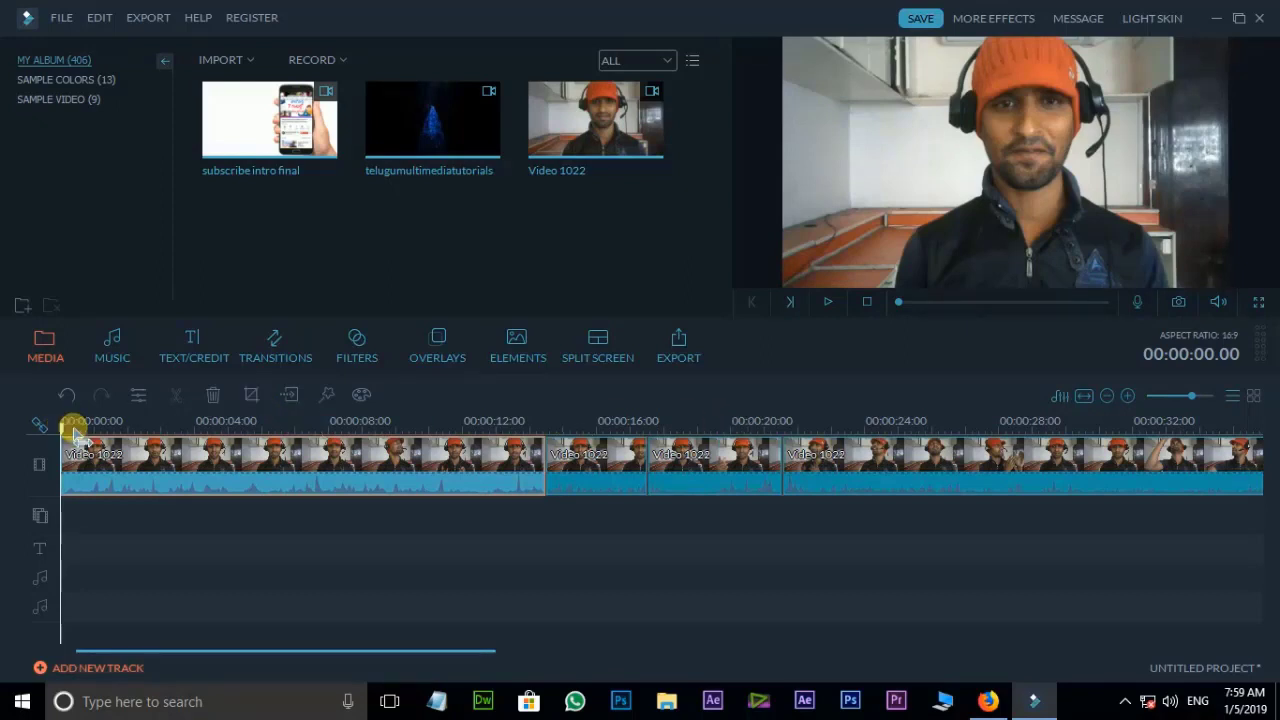
Step: Split the second Video 1022 clip at 00:00:15.13 and again at 00:00:16.12 to isolate a short piece
left_click_drag(72, 428, 579, 436)
left_click(580, 459)
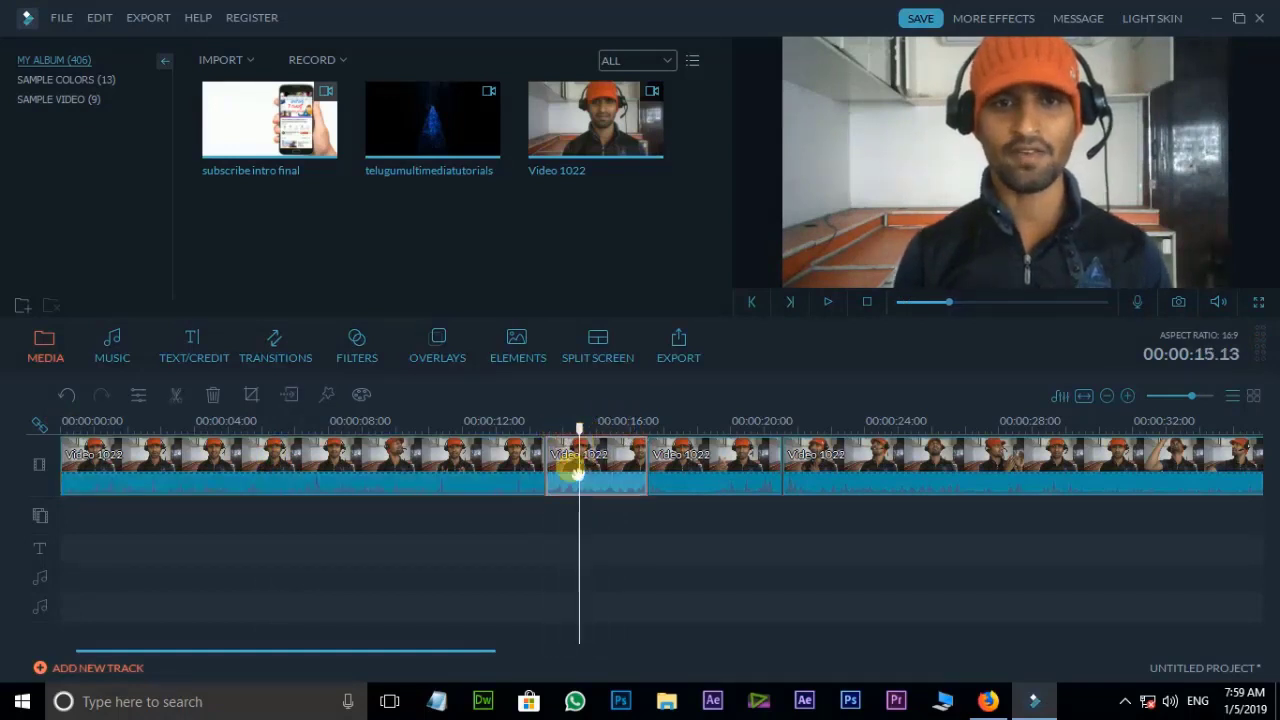
left_click(181, 396)
key("space")
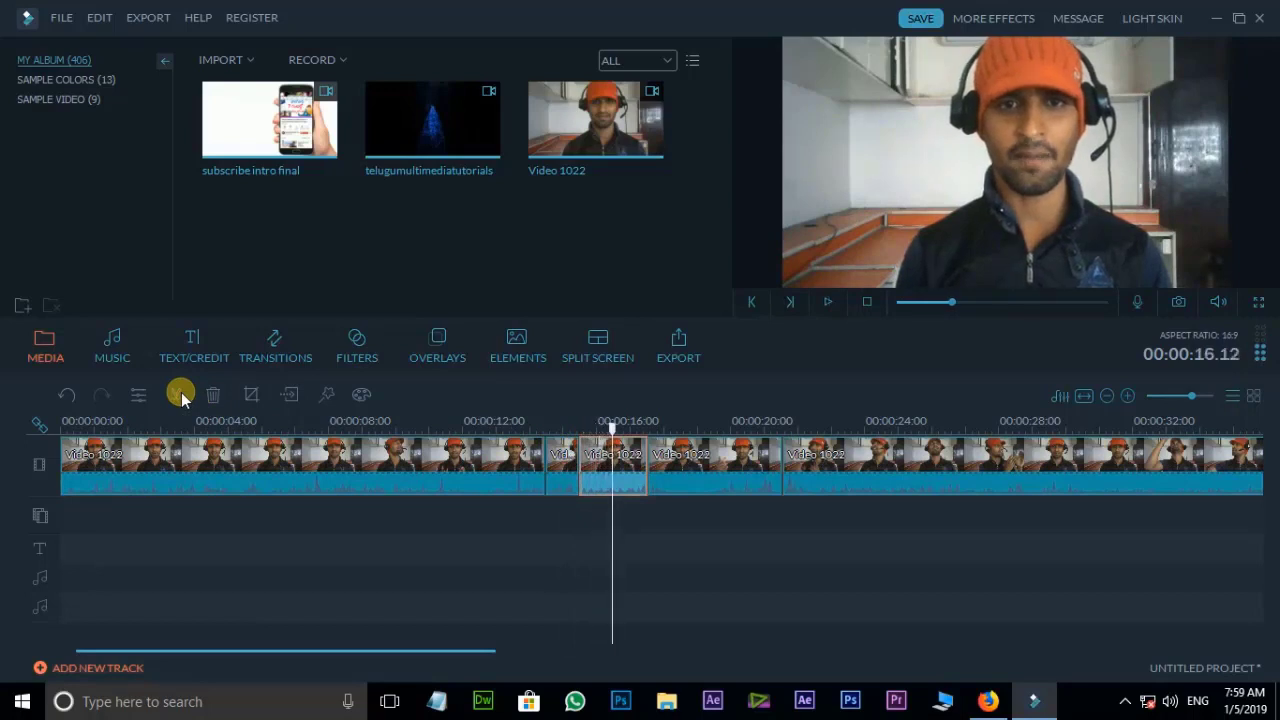
left_click(181, 396)
Step: Crop the short isolated piece to a 1104 × 621 area centred on the speaker, keeping the 16:9 ratio
left_click(593, 466)
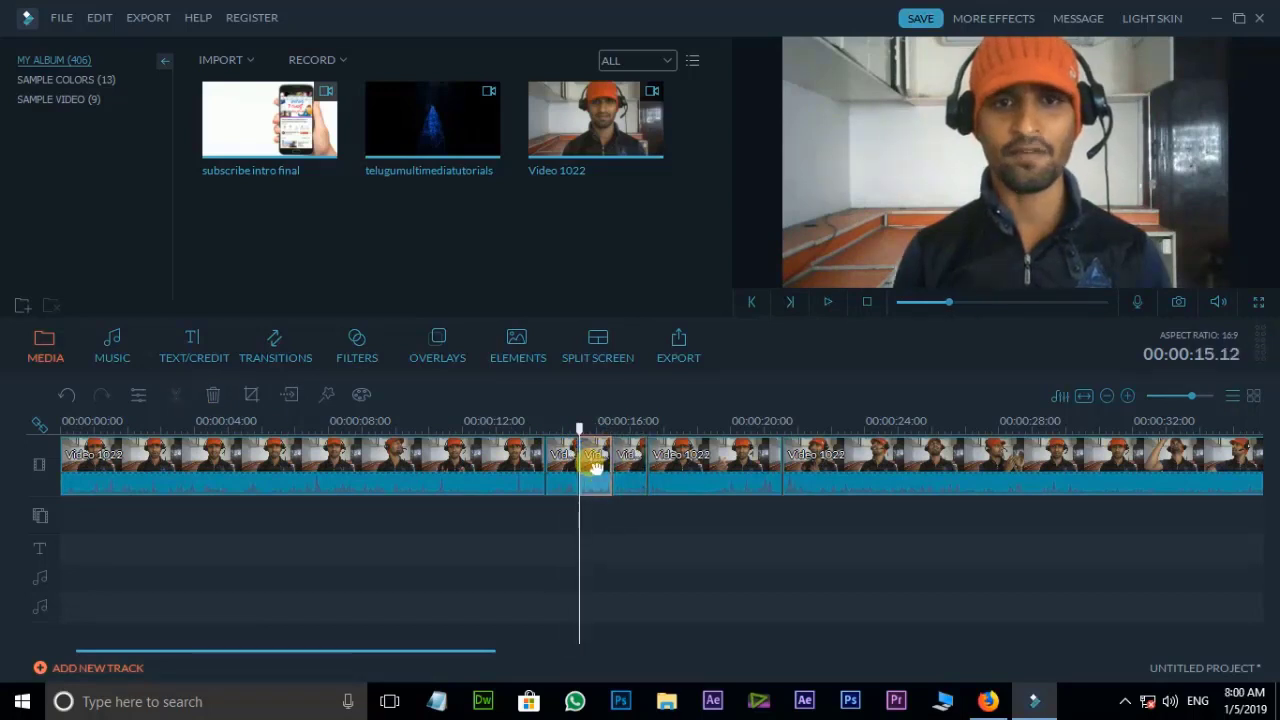
left_click(251, 396)
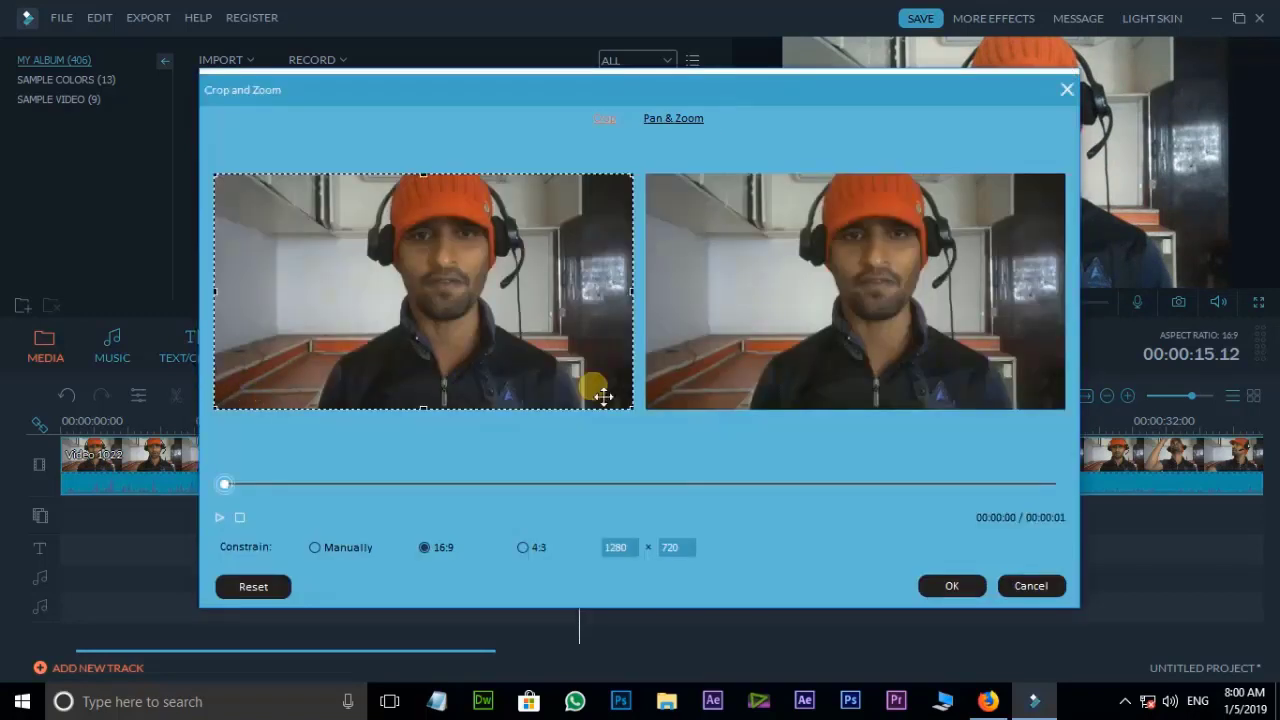
left_click_drag(632, 409, 560, 368)
left_click_drag(432, 296, 477, 286)
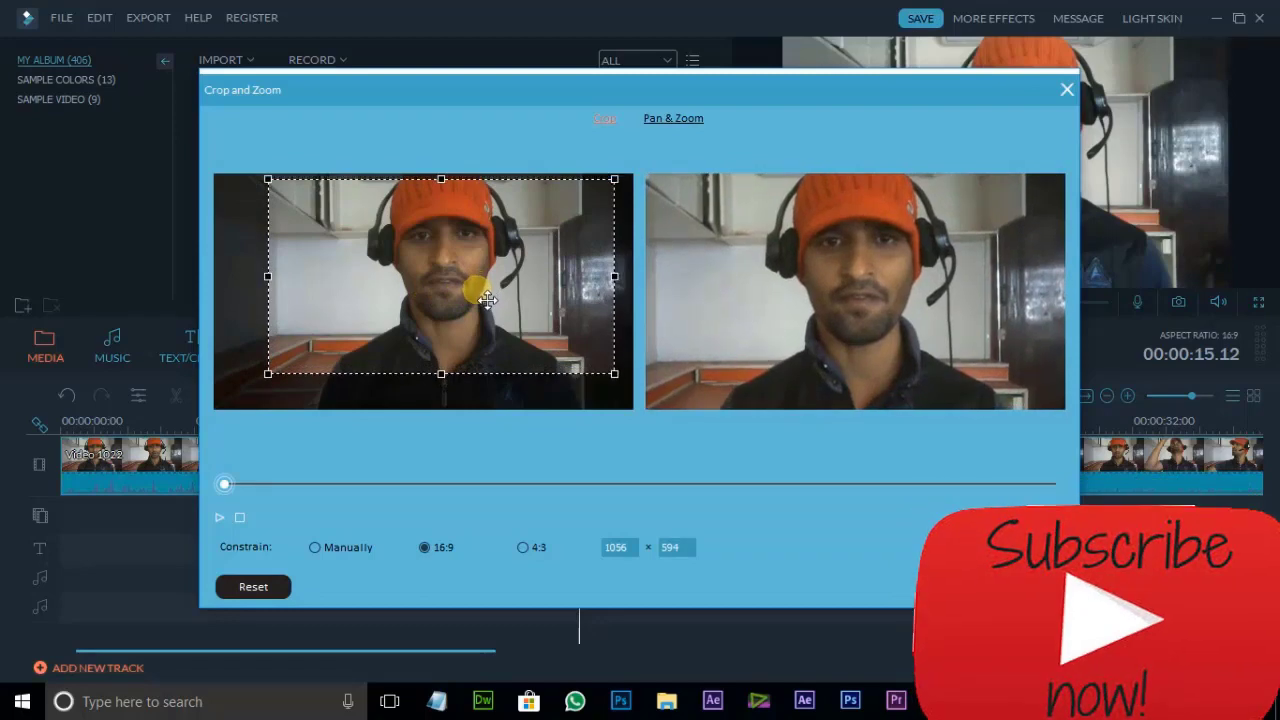
left_click_drag(614, 373, 630, 390)
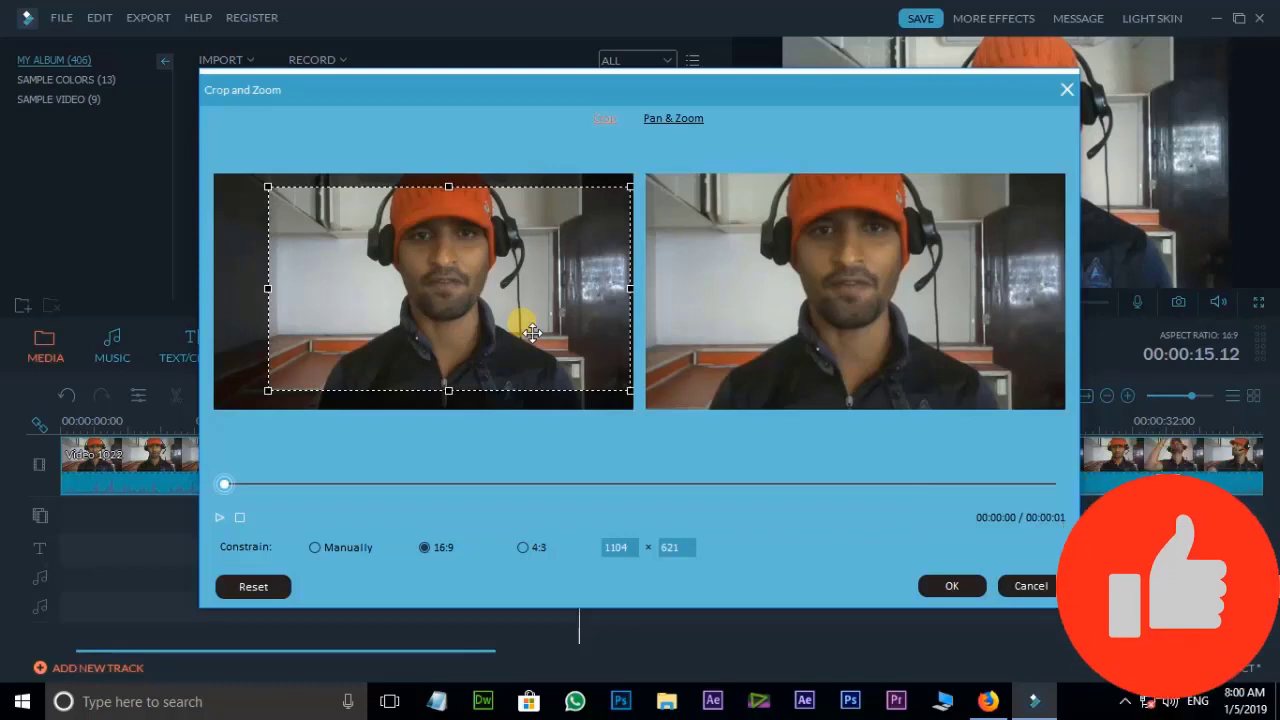
left_click_drag(530, 333, 526, 333)
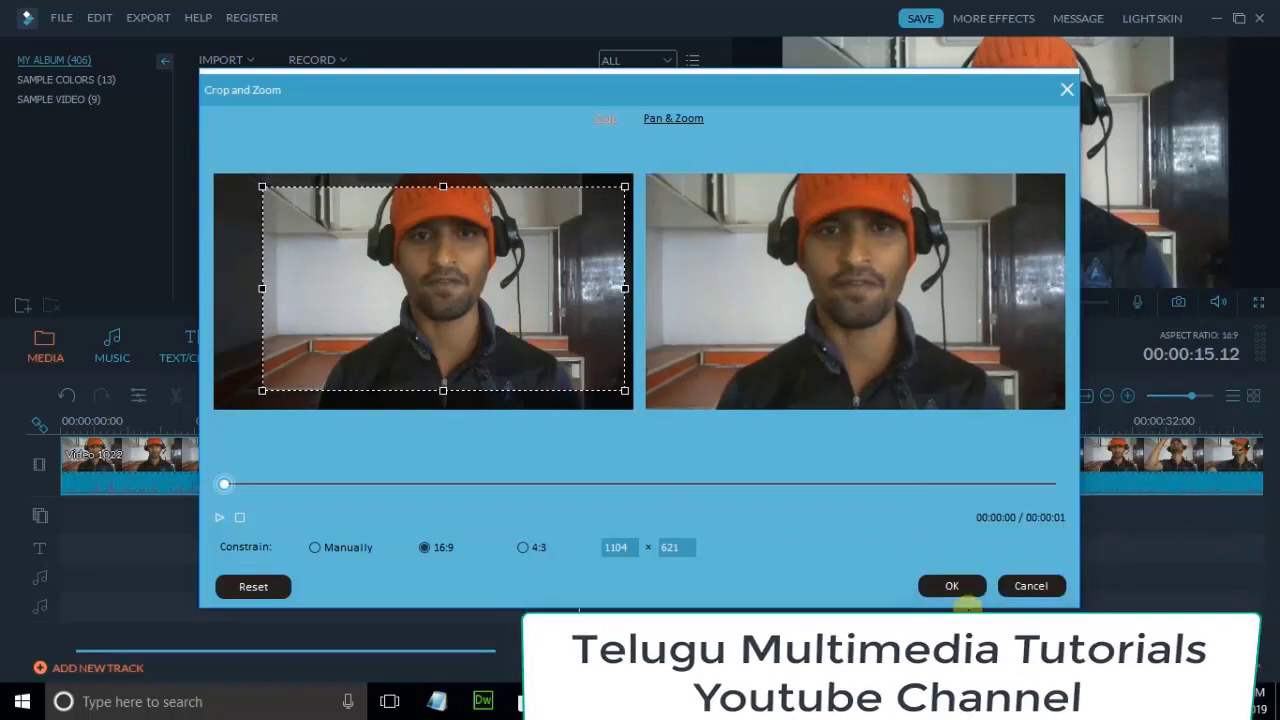
left_click(952, 586)
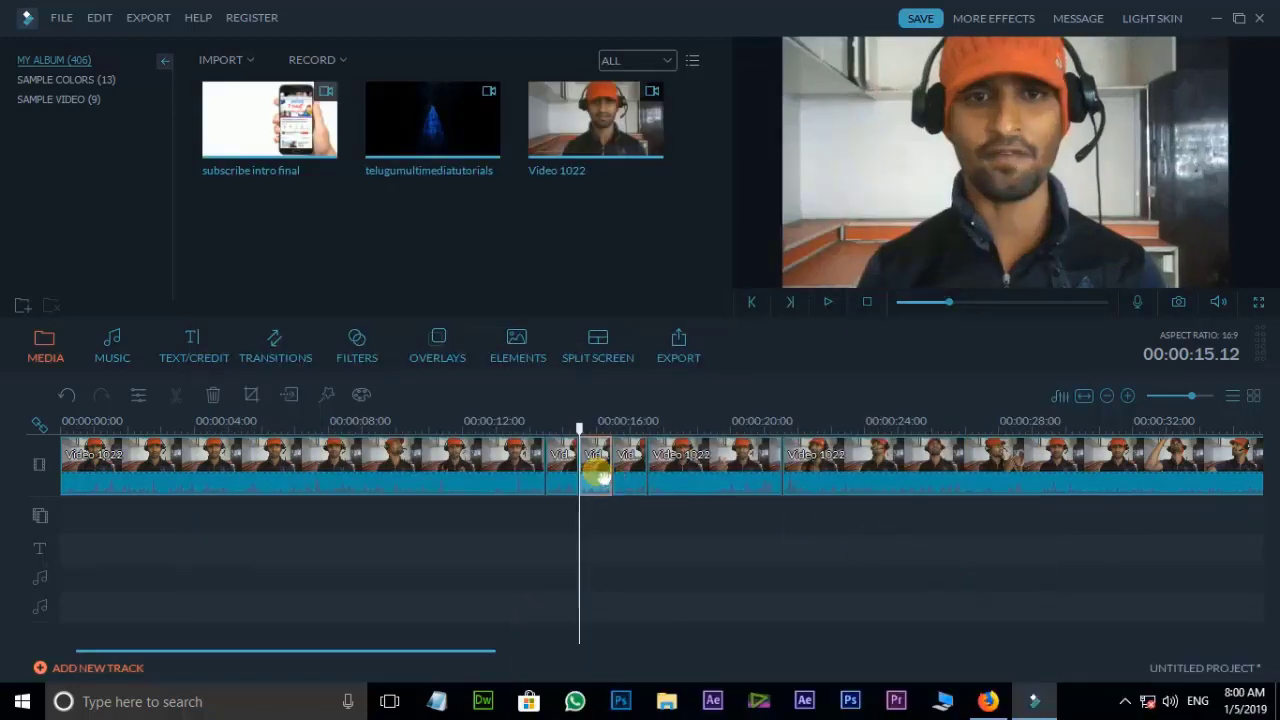
Step: Play the footage from 00:00:14.13 across the cropped piece to check the zoomed-in shot
left_click(548, 420)
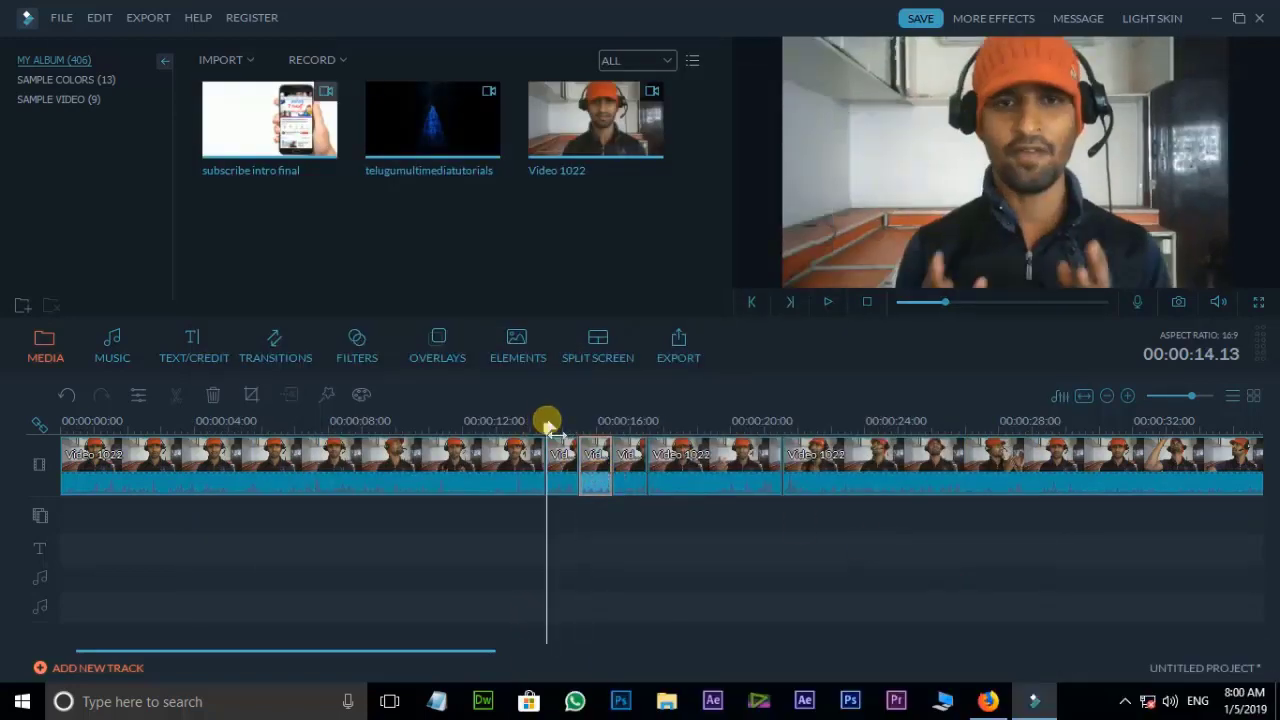
key("space")
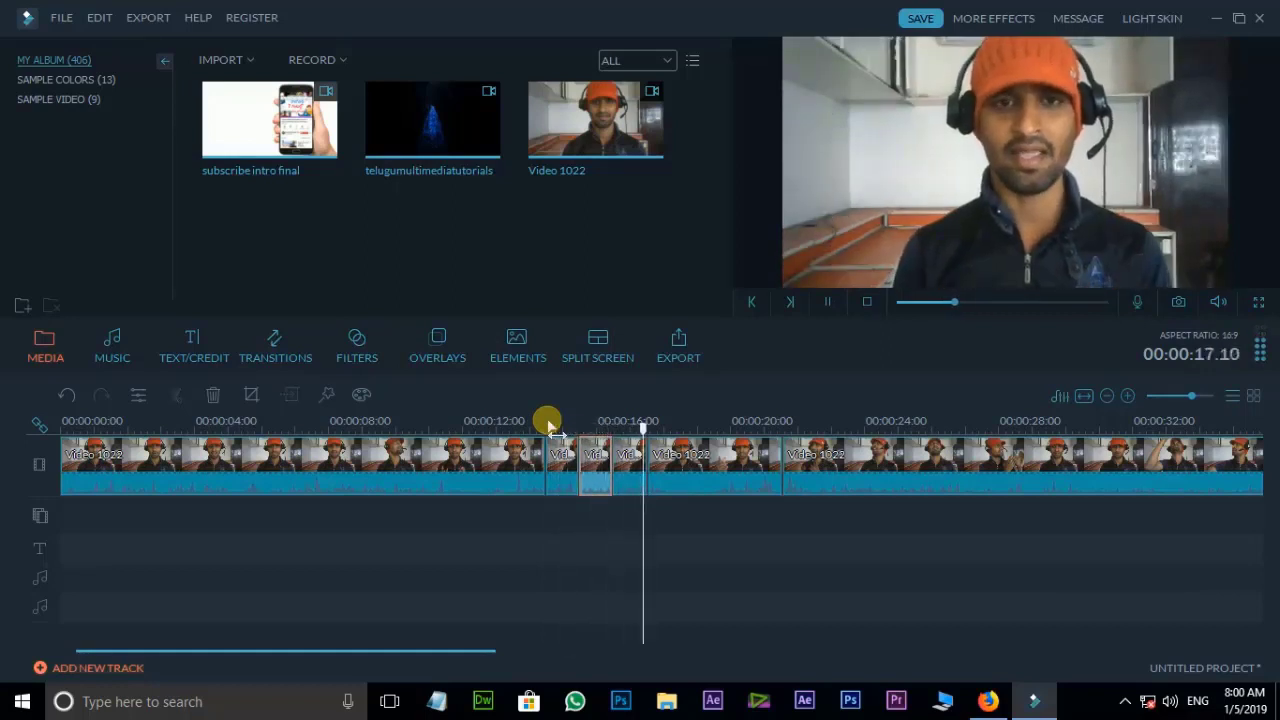
key("space")
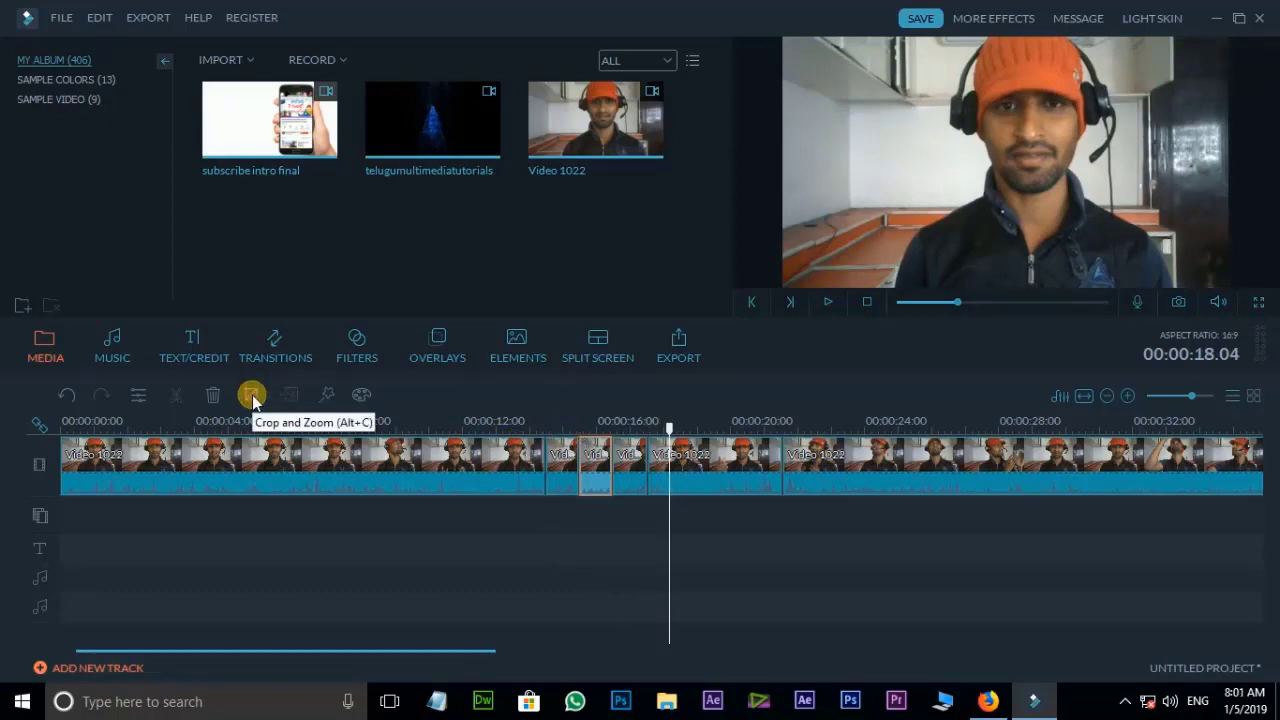
Step: Insert a freeze frame into the first Video 1022 clip at 00:00:06.14 and preview the still
left_click(320, 448)
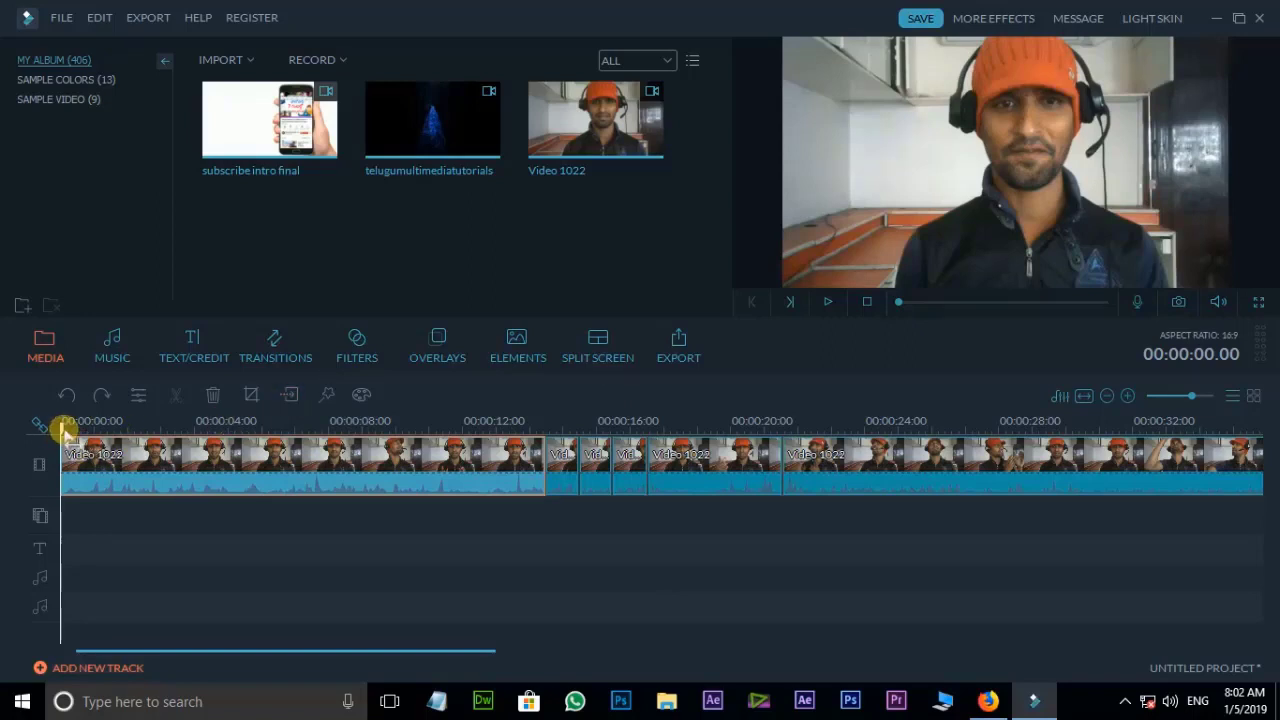
left_click_drag(62, 428, 280, 445)
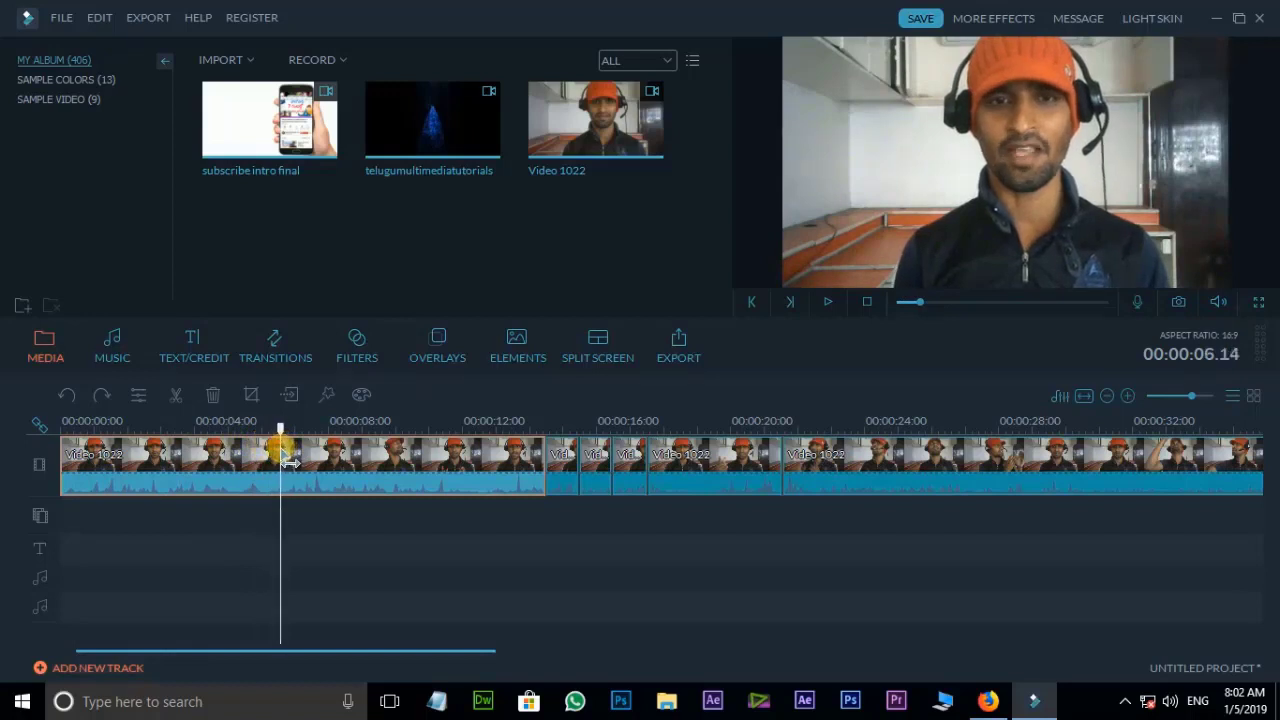
left_click(291, 396)
key("space")
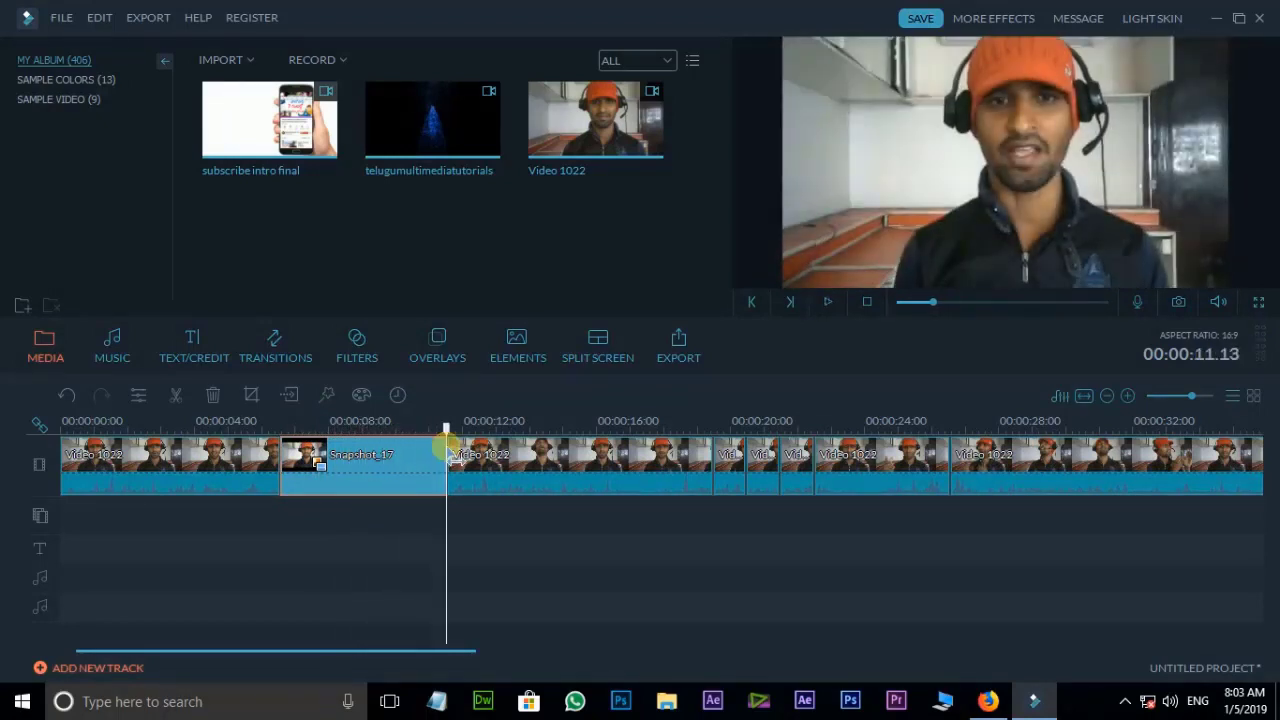
left_click(400, 458)
mouse_move(400, 457)
left_mouse_down()
mouse_move(333, 452)
mouse_move(405, 455)
left_mouse_up()
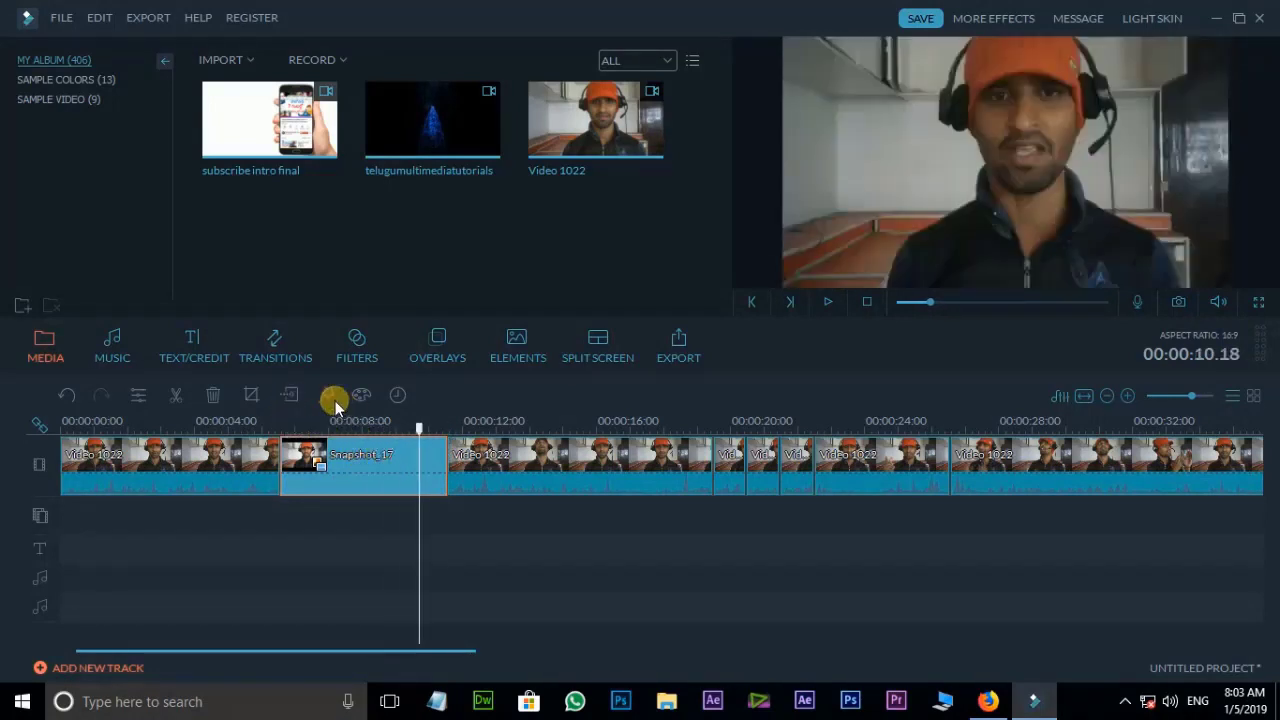
Step: Open the Power Tool for the Video 1022 clip that directly follows the freeze frame
left_click_drag(420, 430, 490, 430)
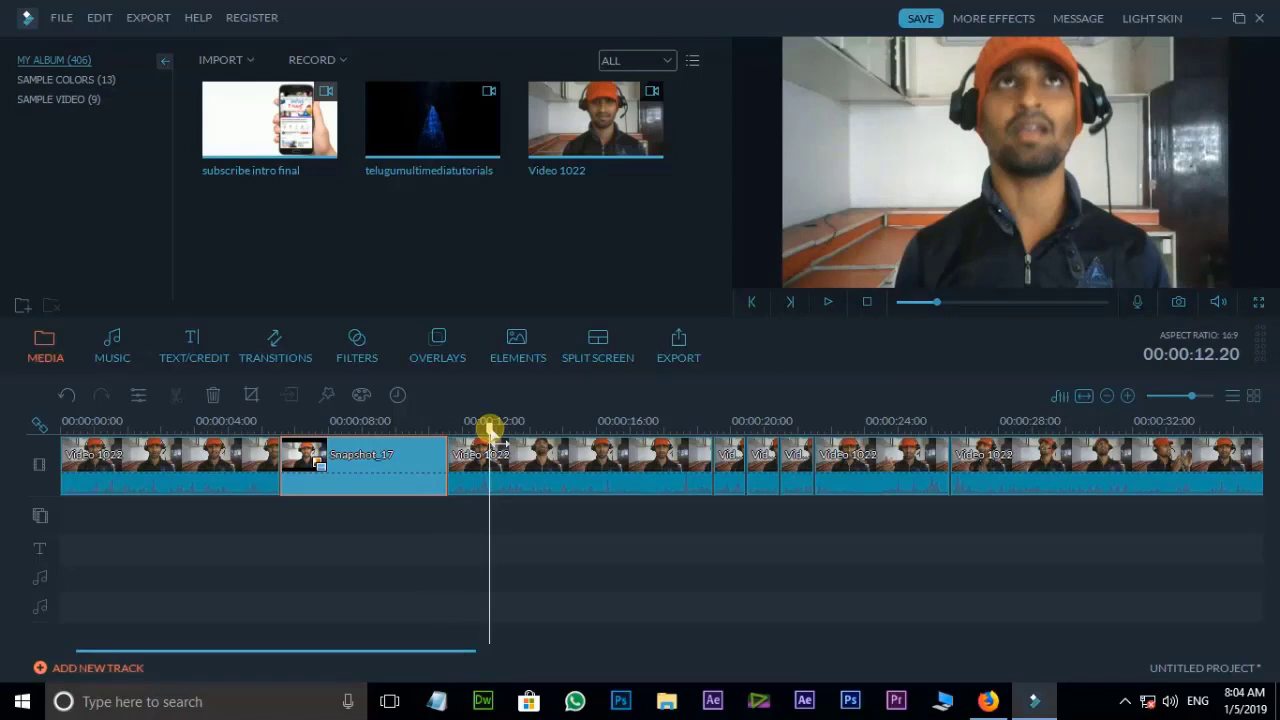
left_click(548, 471)
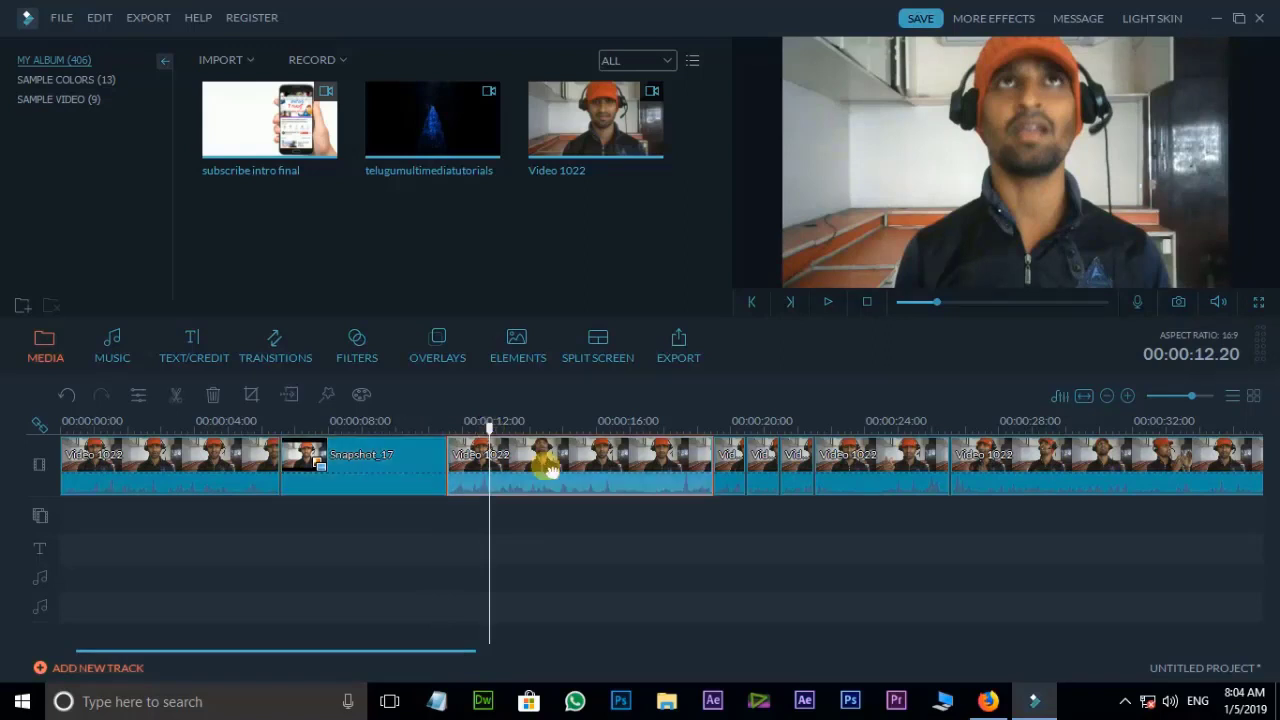
left_click(330, 393)
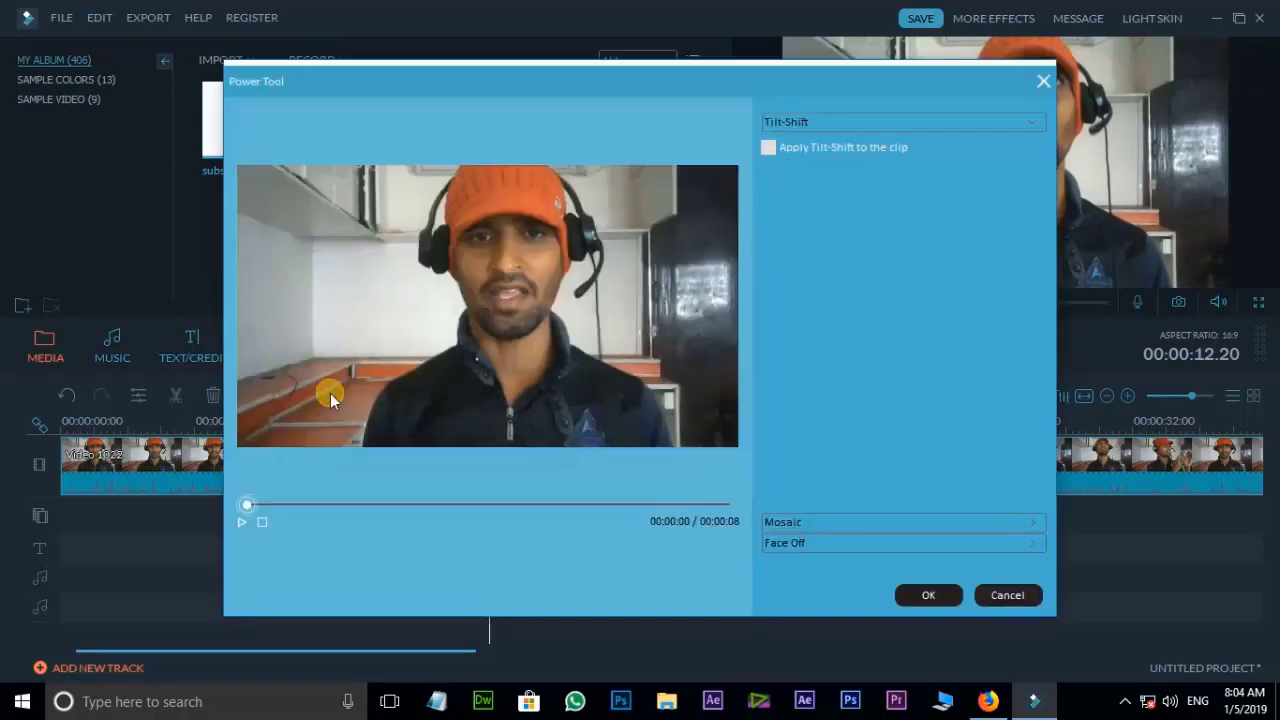
Step: Try Tilt-Shift on the clip, widening the sharp vertical band and centring it on the speaker's head
left_click(768, 149)
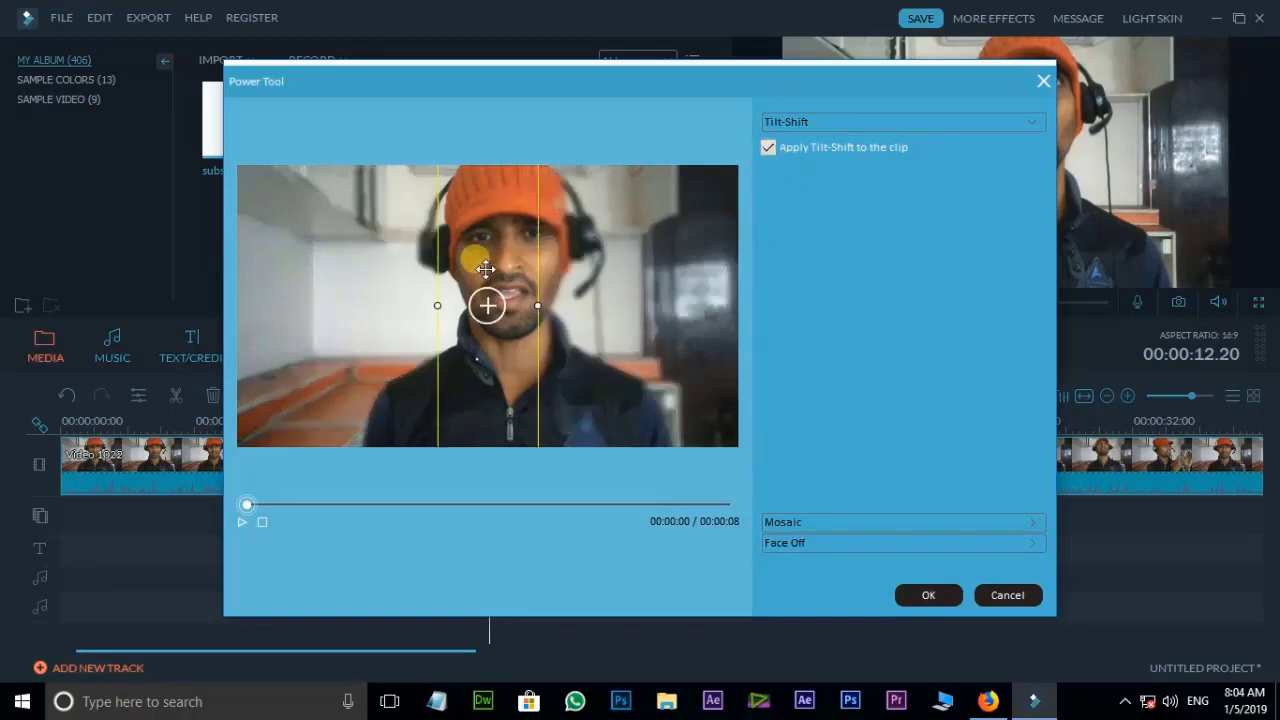
left_click_drag(538, 305, 581, 305)
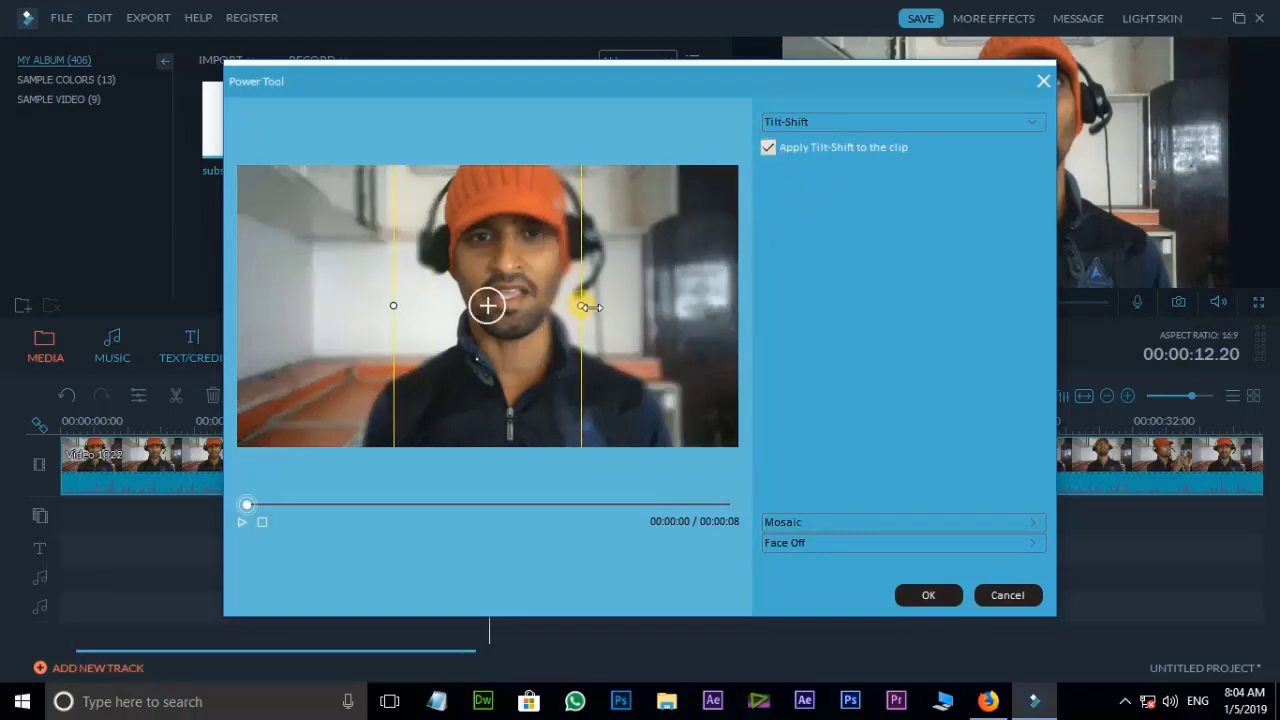
left_click_drag(499, 274, 509, 280)
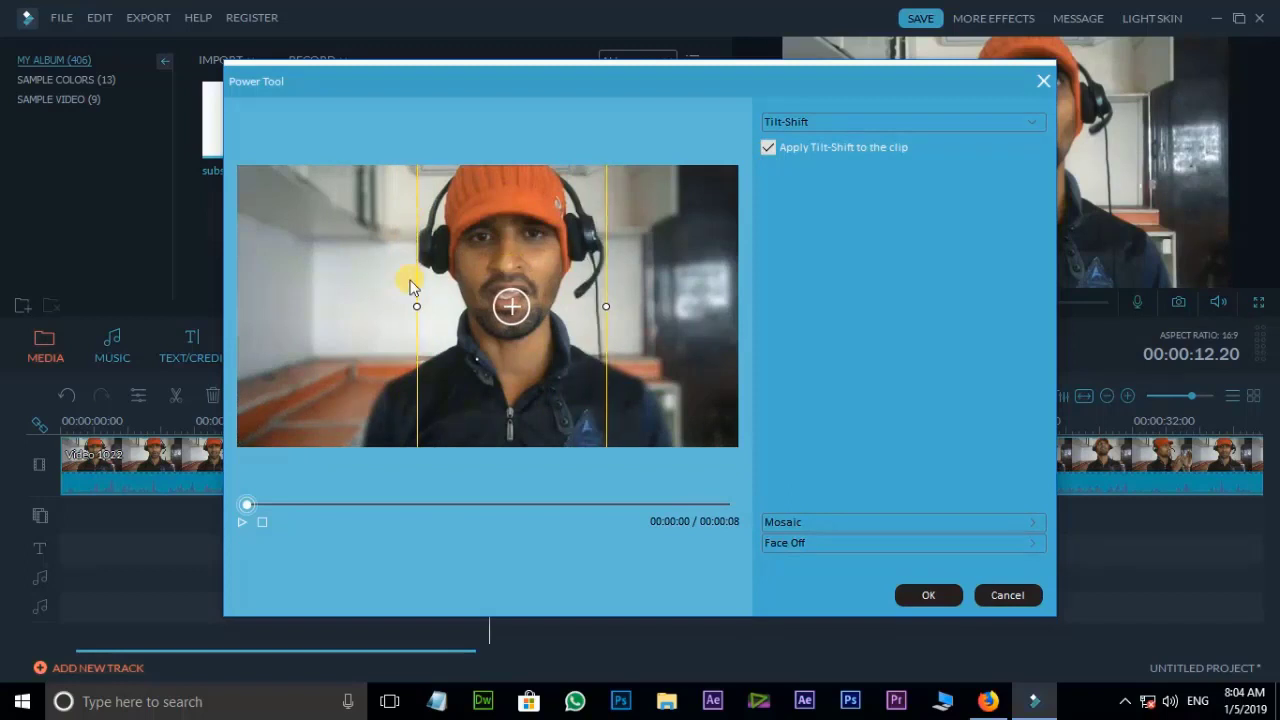
left_click_drag(419, 309, 411, 308)
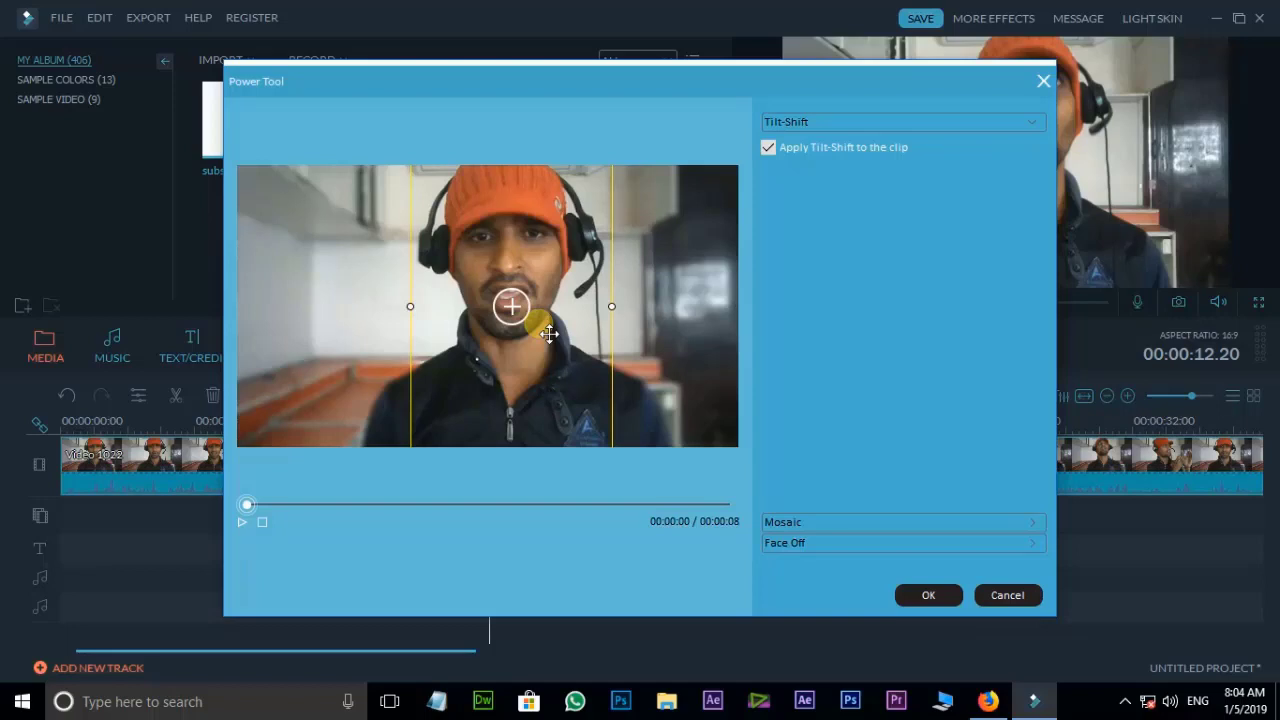
left_click(814, 527)
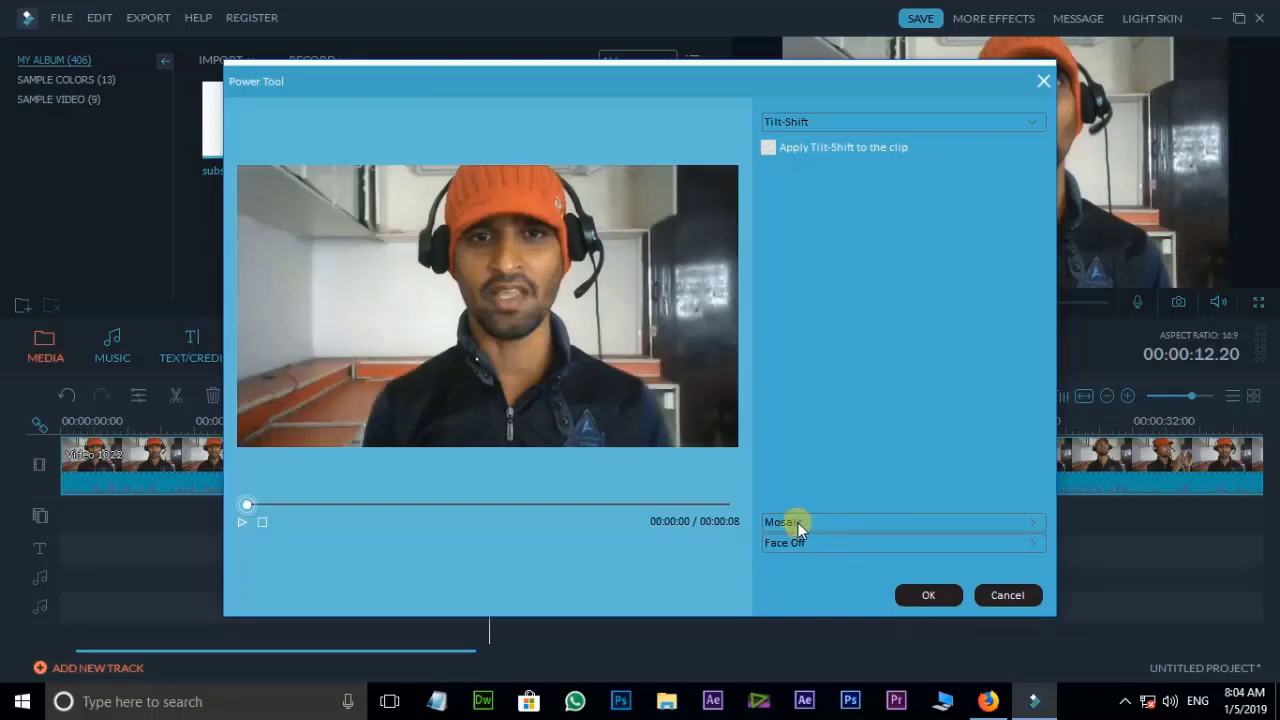
Step: Apply Mosaic to the clip and place one mosaic area over the lower-left corner of the picture
left_click(918, 527)
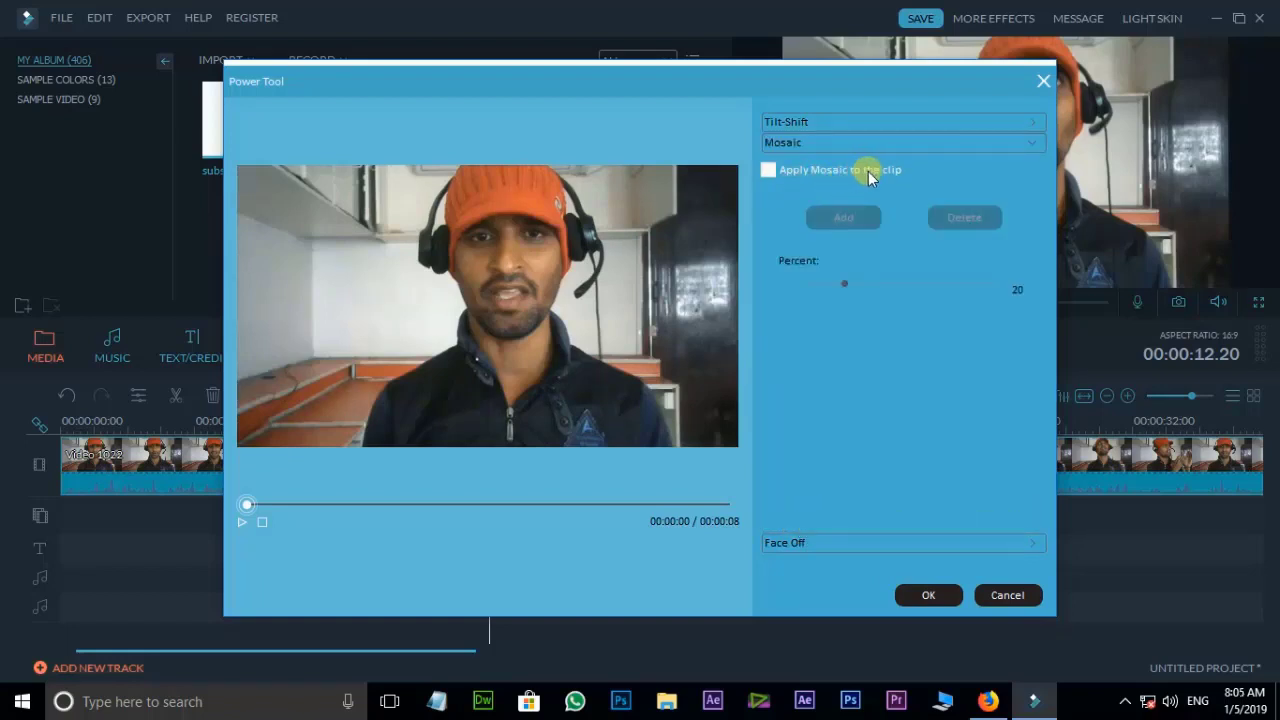
left_click(768, 170)
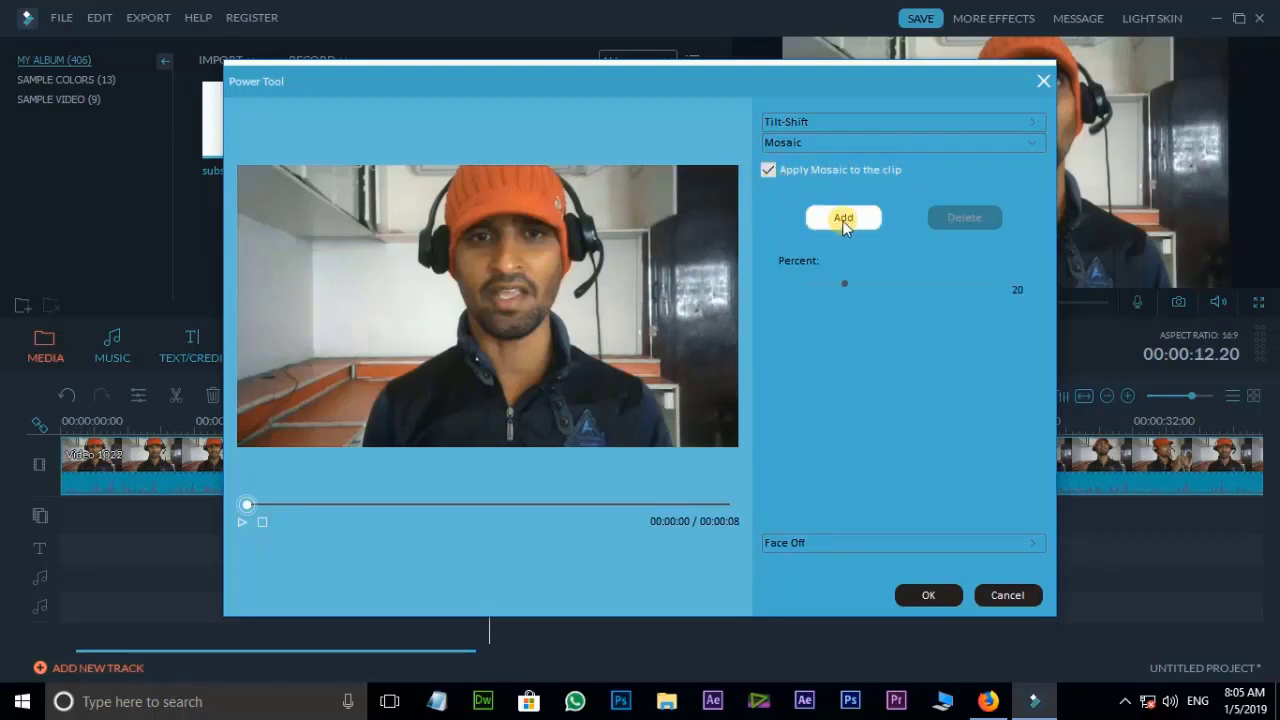
left_click(843, 218)
left_click_drag(500, 312, 632, 353)
left_click(840, 285)
left_click_drag(561, 316, 346, 394)
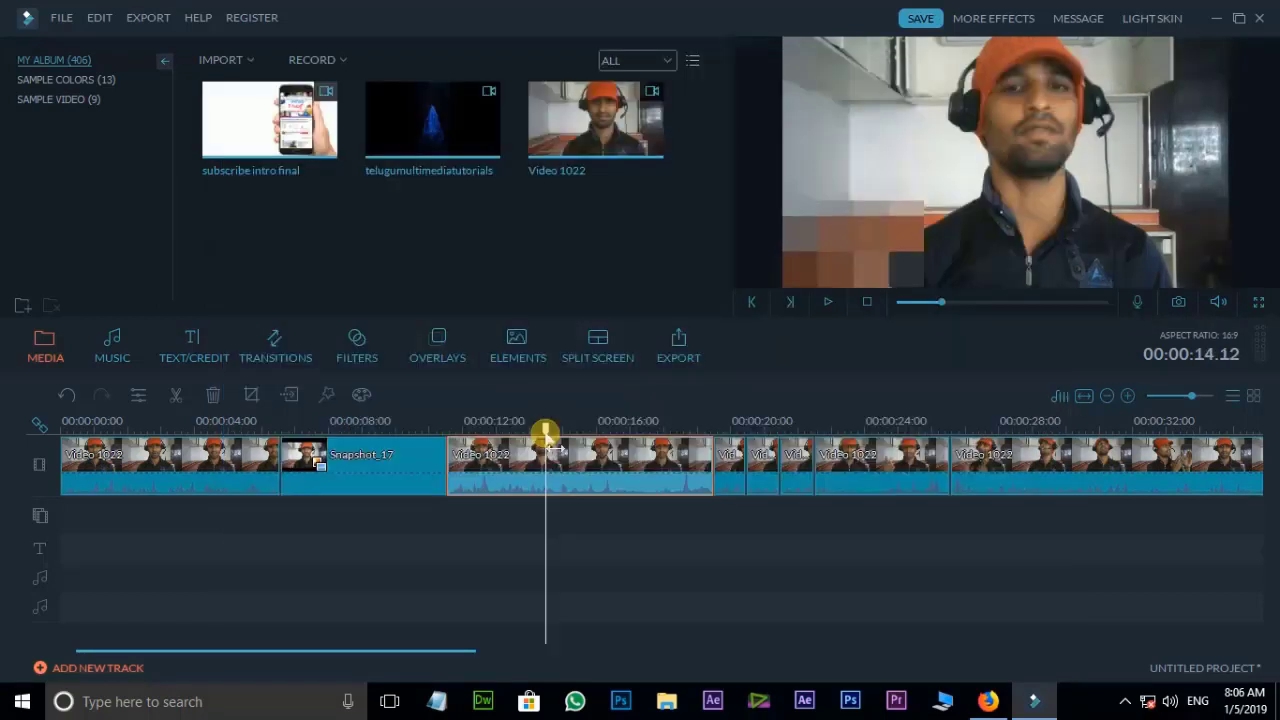
Step: Preview the mosaic at 00:00:16.02 and compare it with the footage around 00:00:23.22
left_click_drag(548, 438, 600, 440)
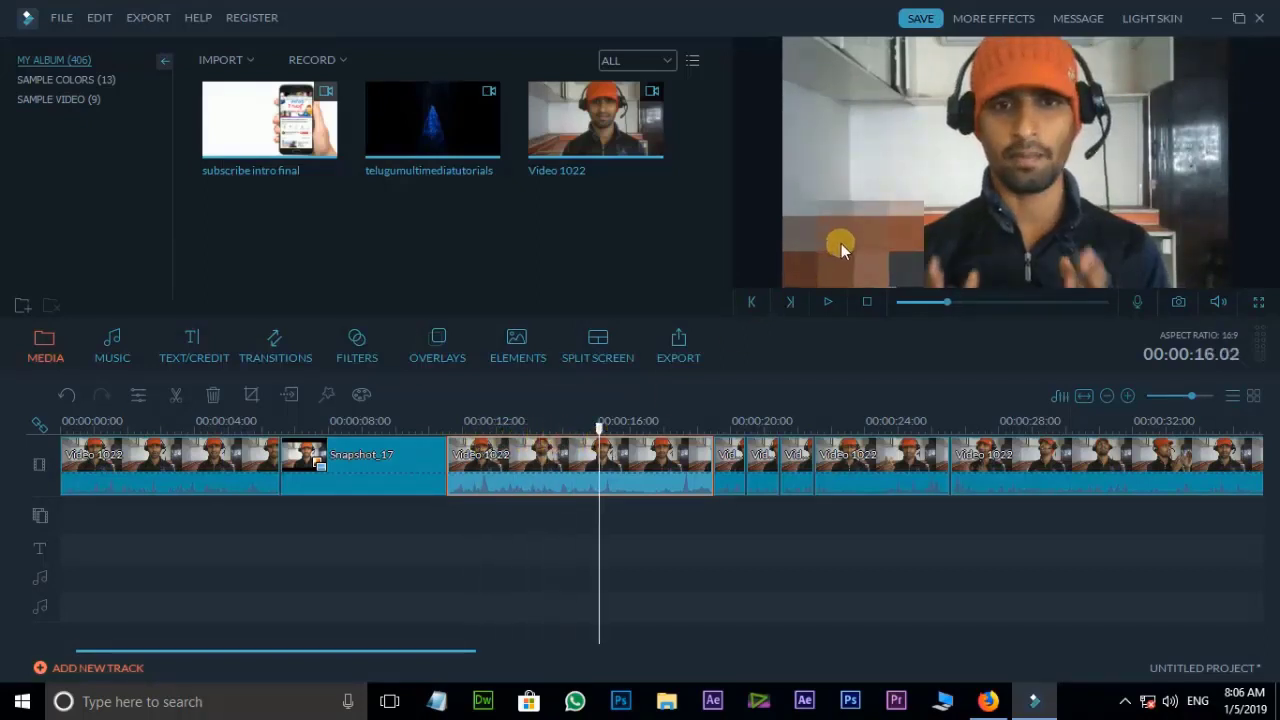
left_click(860, 421)
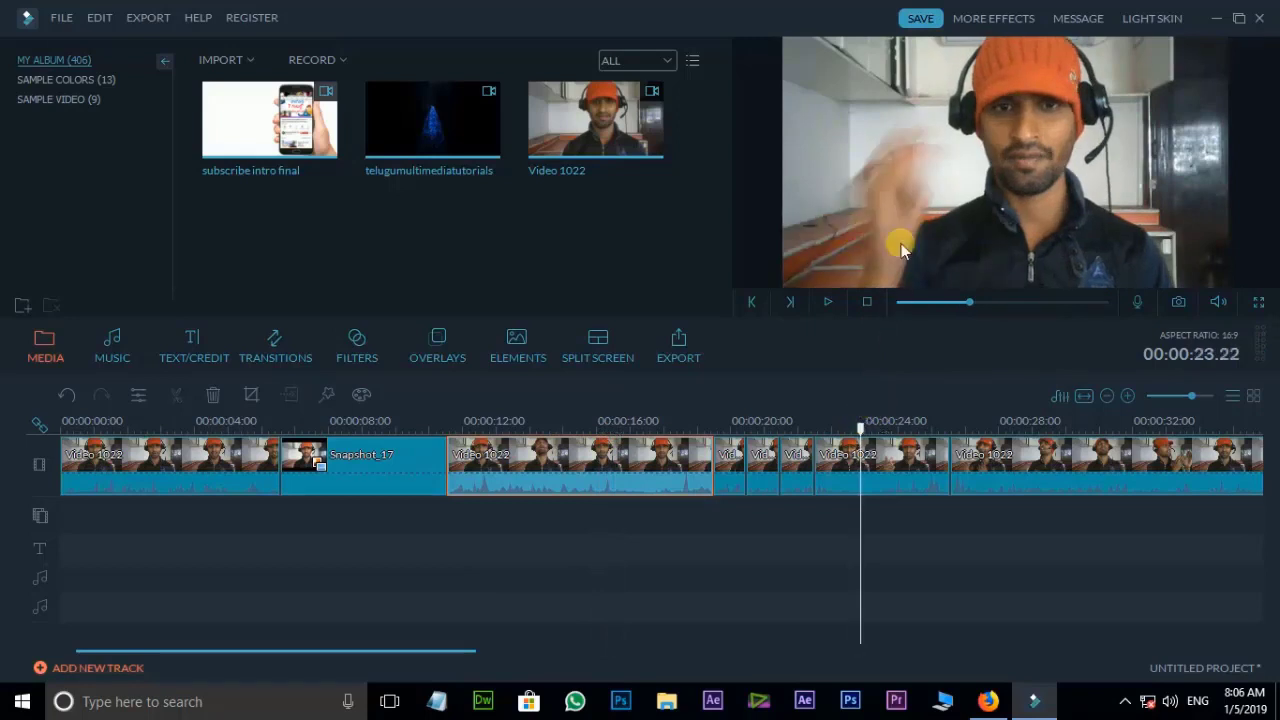
key("space")
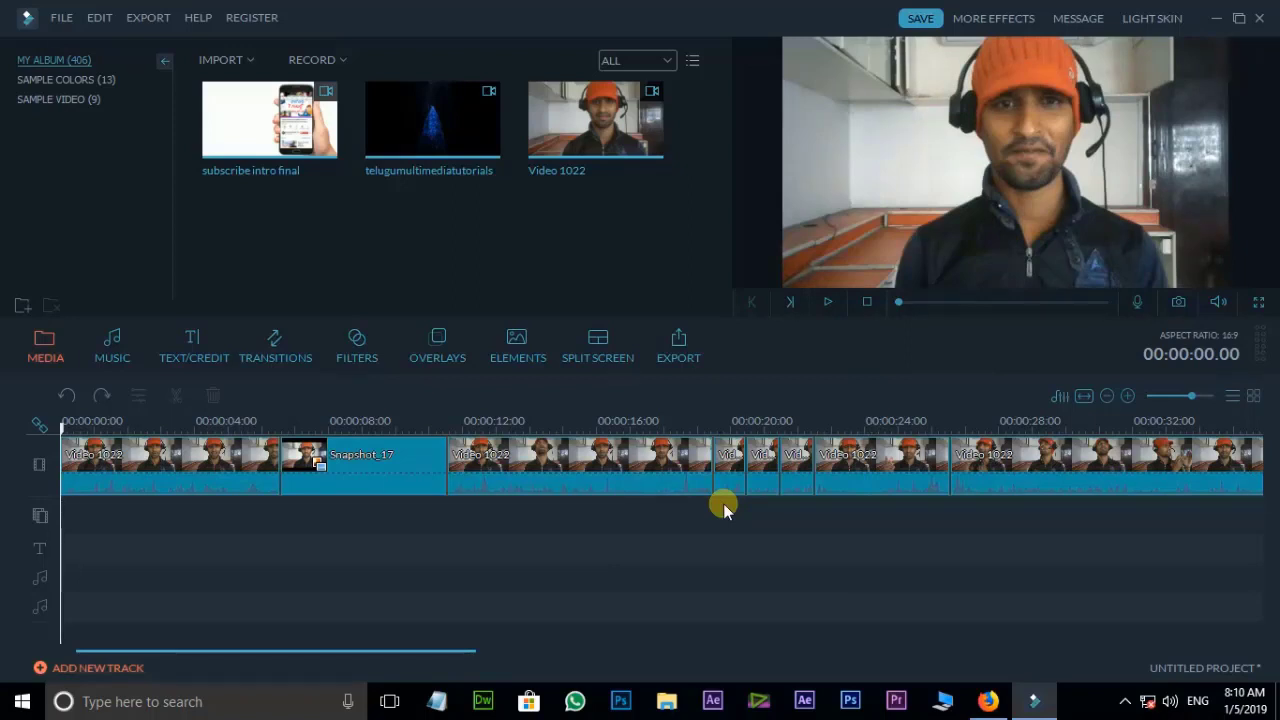
Step: Set the speed of the first Video 1022 clip to 3.00X and play the sped-up clip
double_click(175, 468)
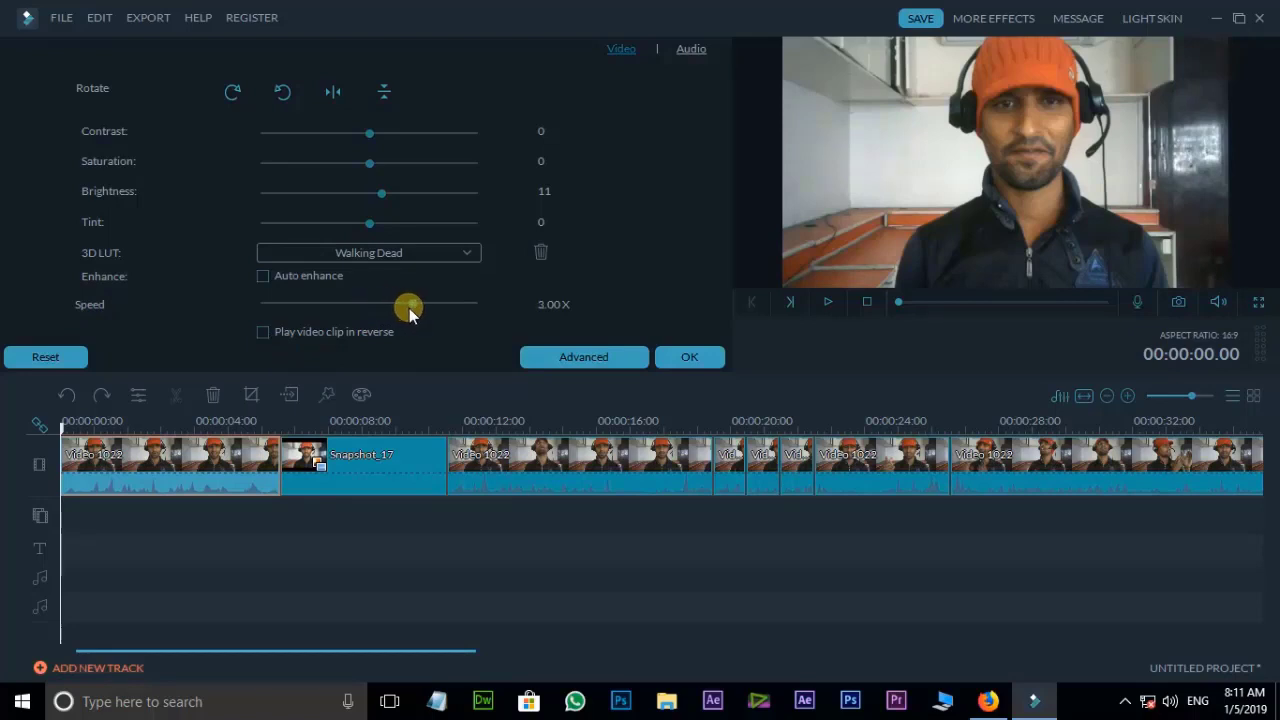
left_click(700, 360)
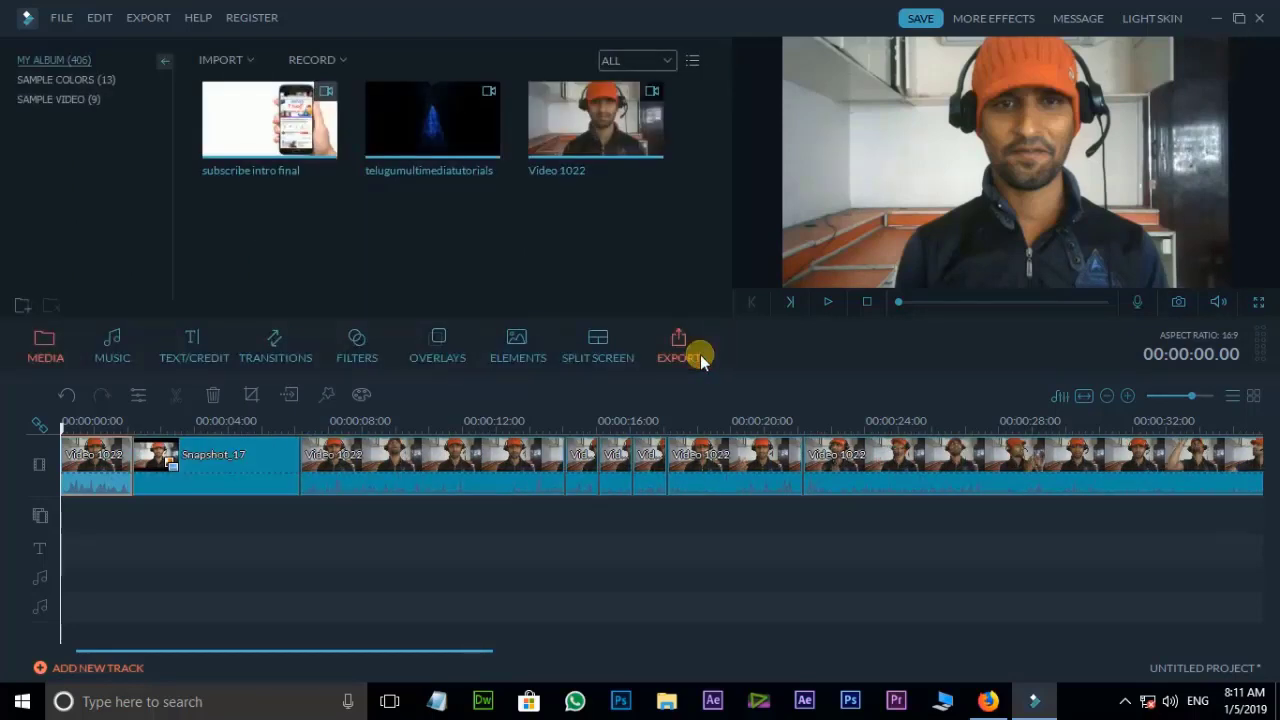
key("space")
Step: Set the speed of the first Video 1022 clip to 10.00X and play the sped-up clip
left_click(84, 485)
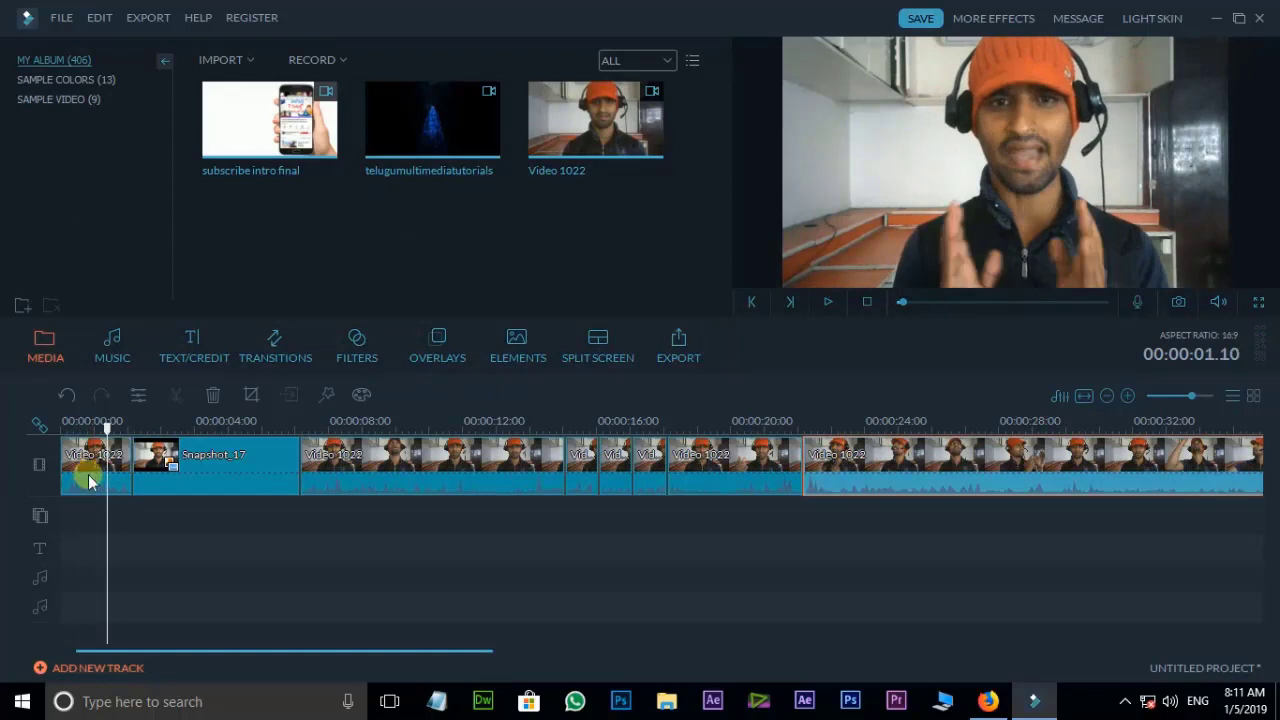
double_click(91, 481)
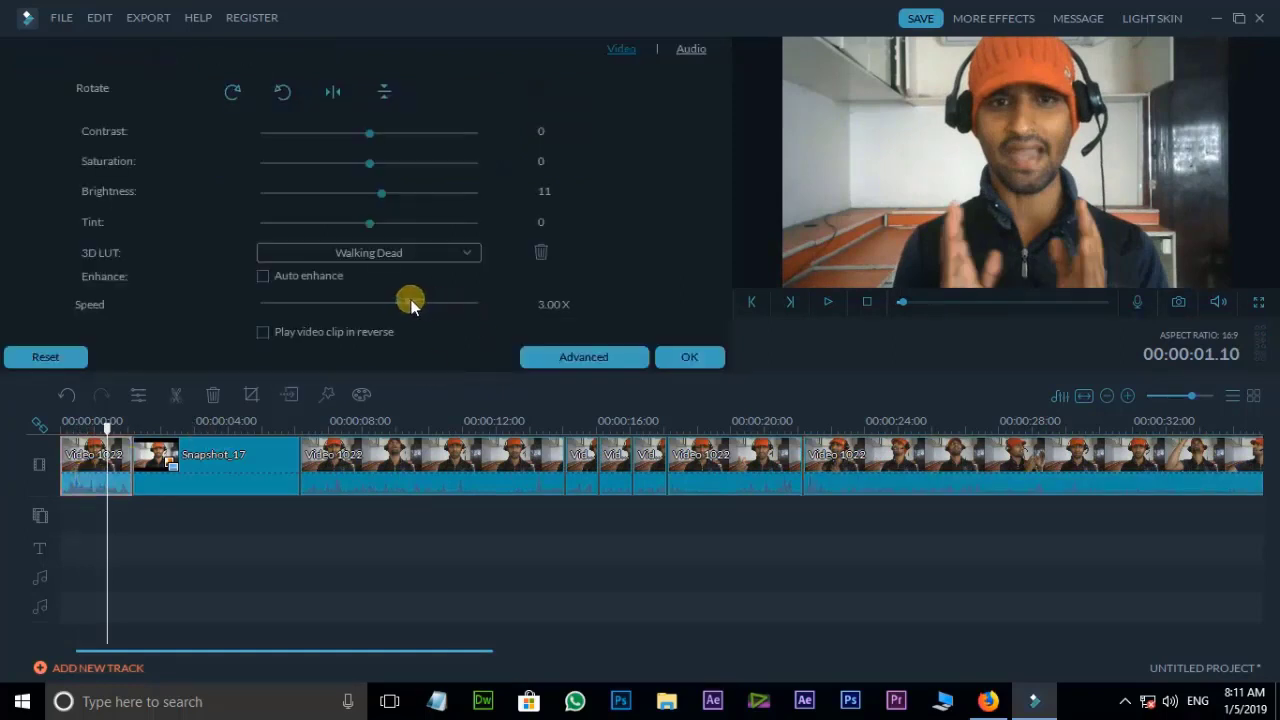
left_click_drag(413, 302, 478, 309)
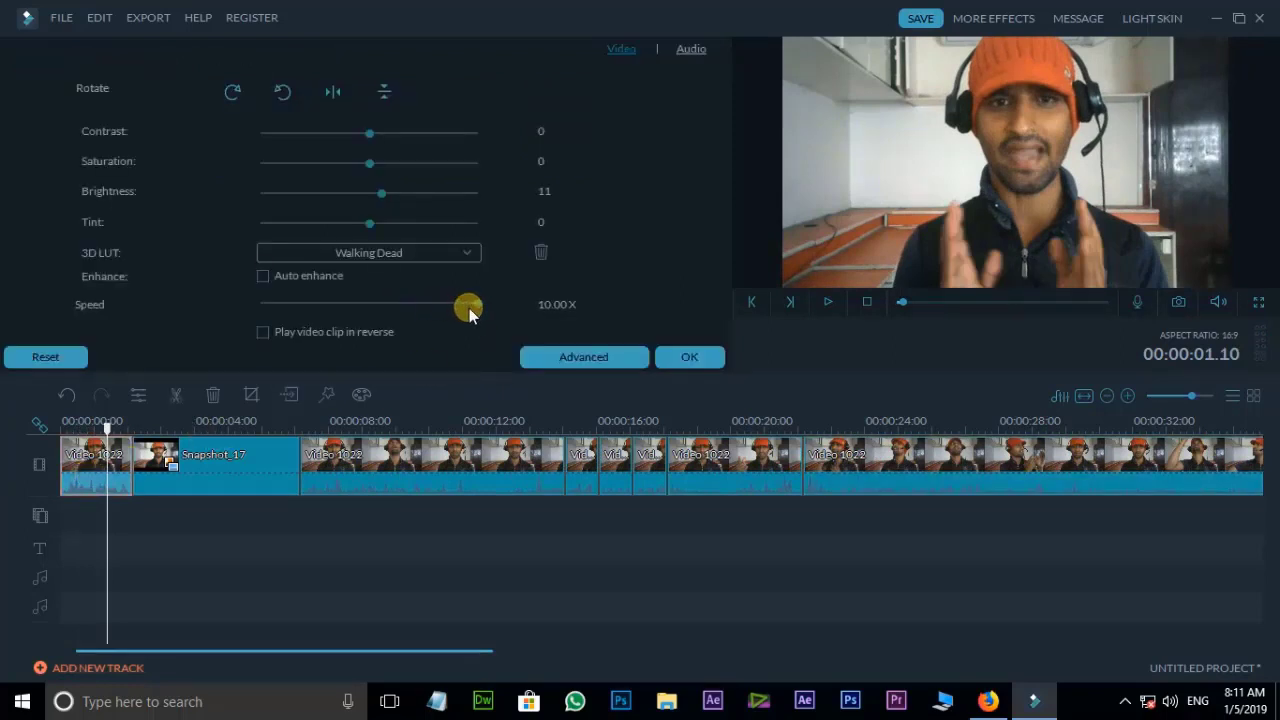
left_click(684, 358)
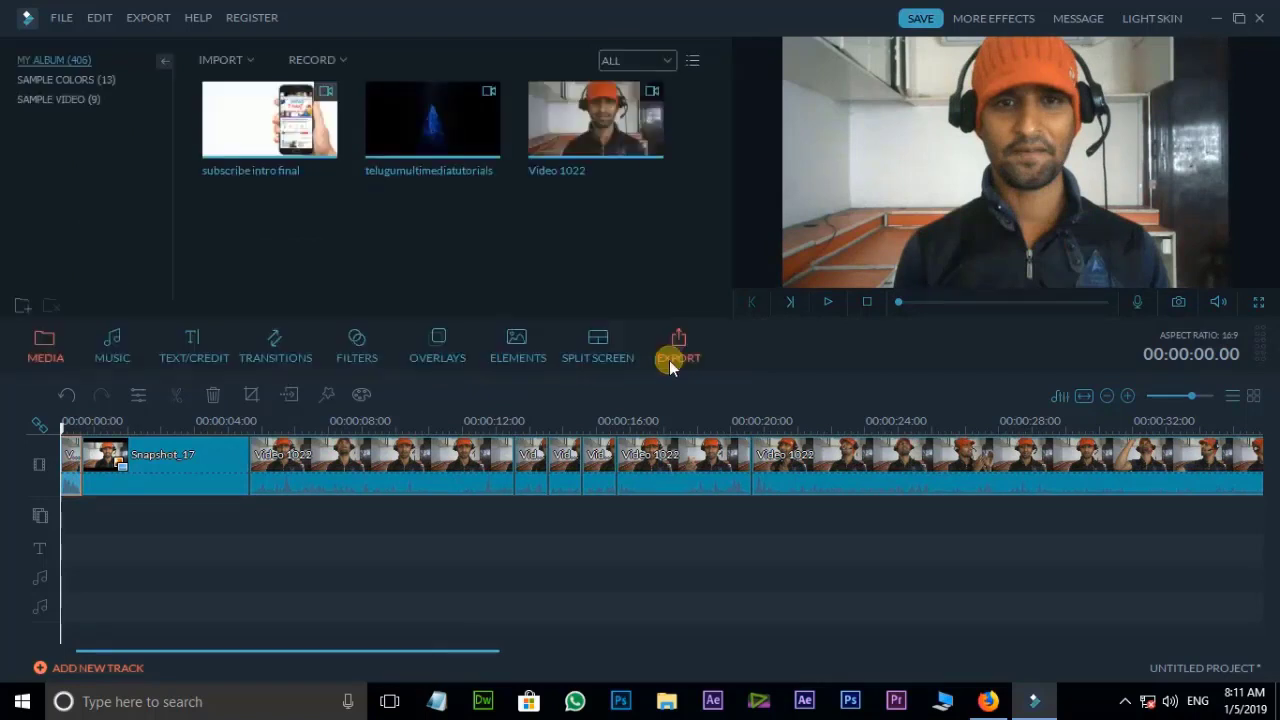
key("space")
key("space")
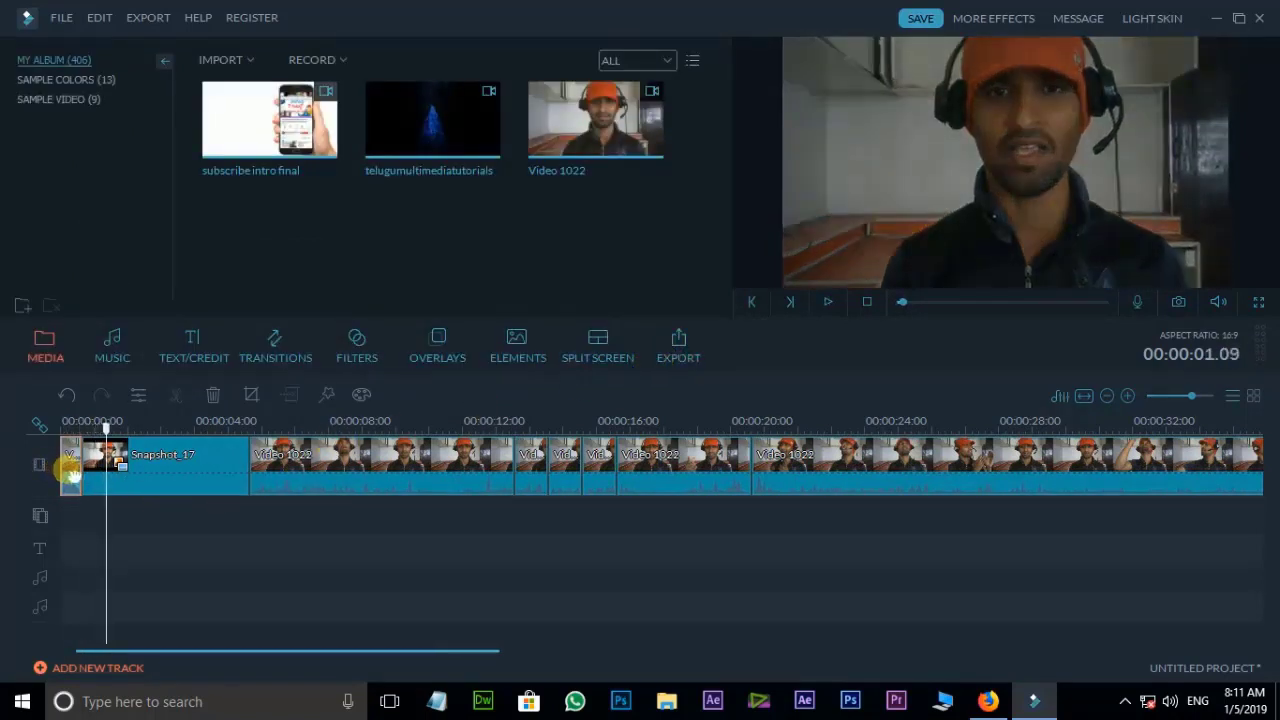
Step: Try a speed of 0.10X on the Video 1022 clip following Snapshot_17 and preview the slow motion
double_click(336, 469)
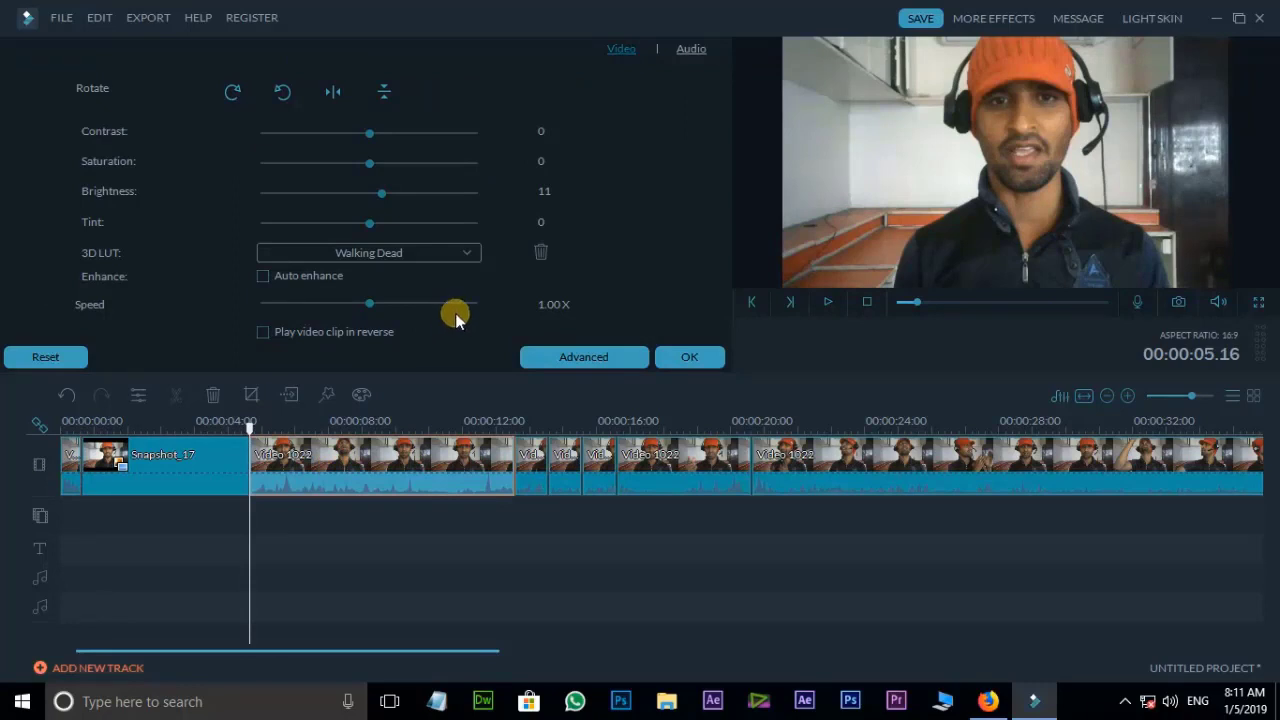
left_click_drag(371, 304, 263, 317)
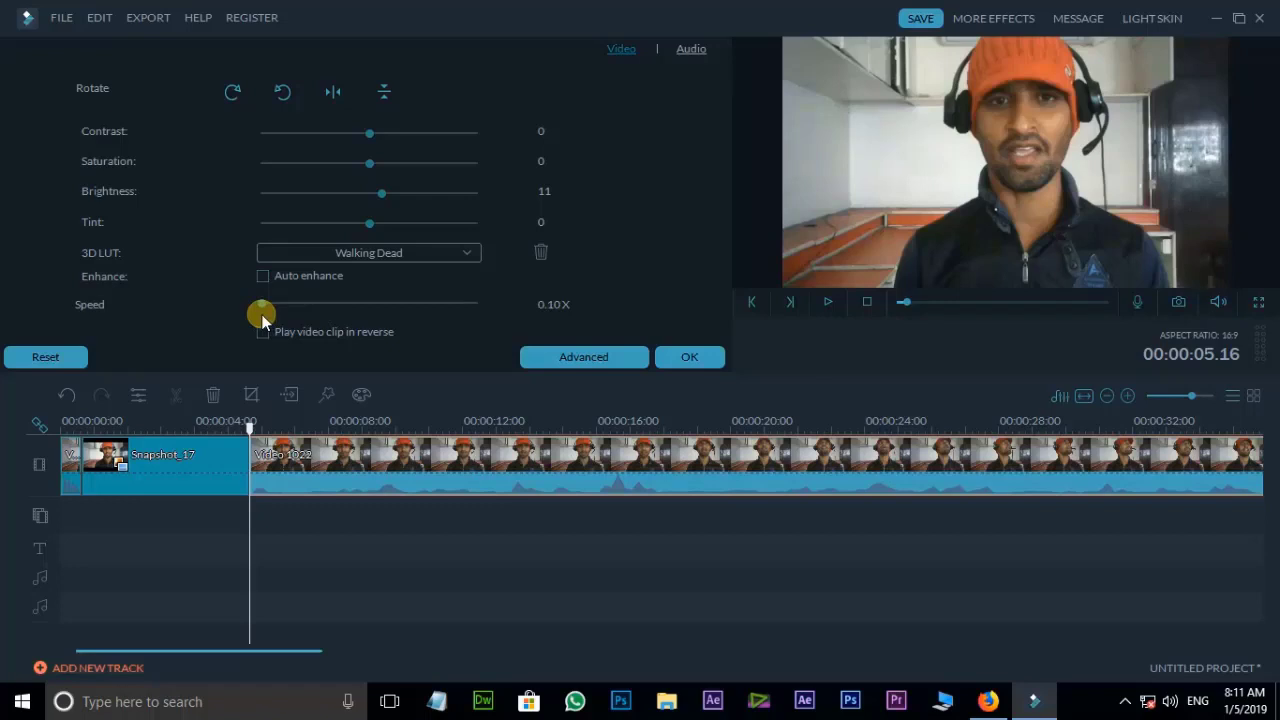
key("space")
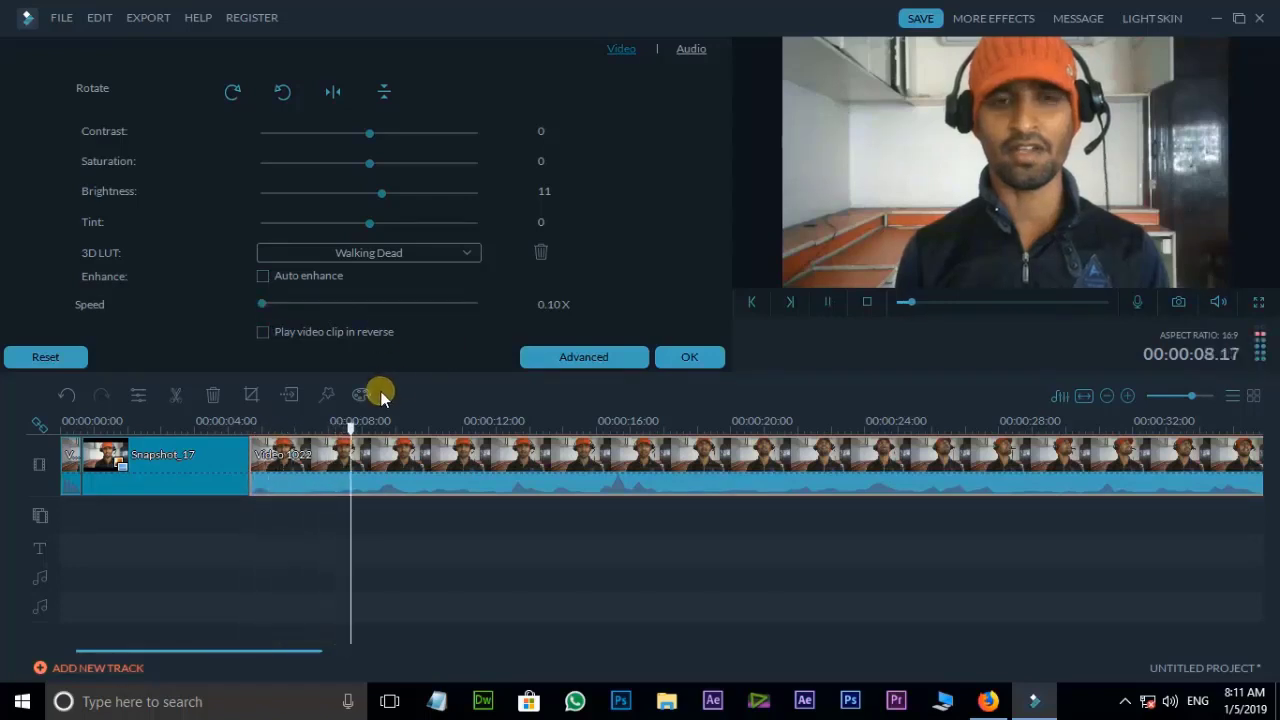
key("space")
Step: Try 0.20X, 0.25X and 0.33X speed on the clip with playback, and return its speed to 1.00X
mouse_move(276, 313)
left_mouse_down()
mouse_move(265, 312)
mouse_move(289, 313)
left_mouse_up()
key("space")
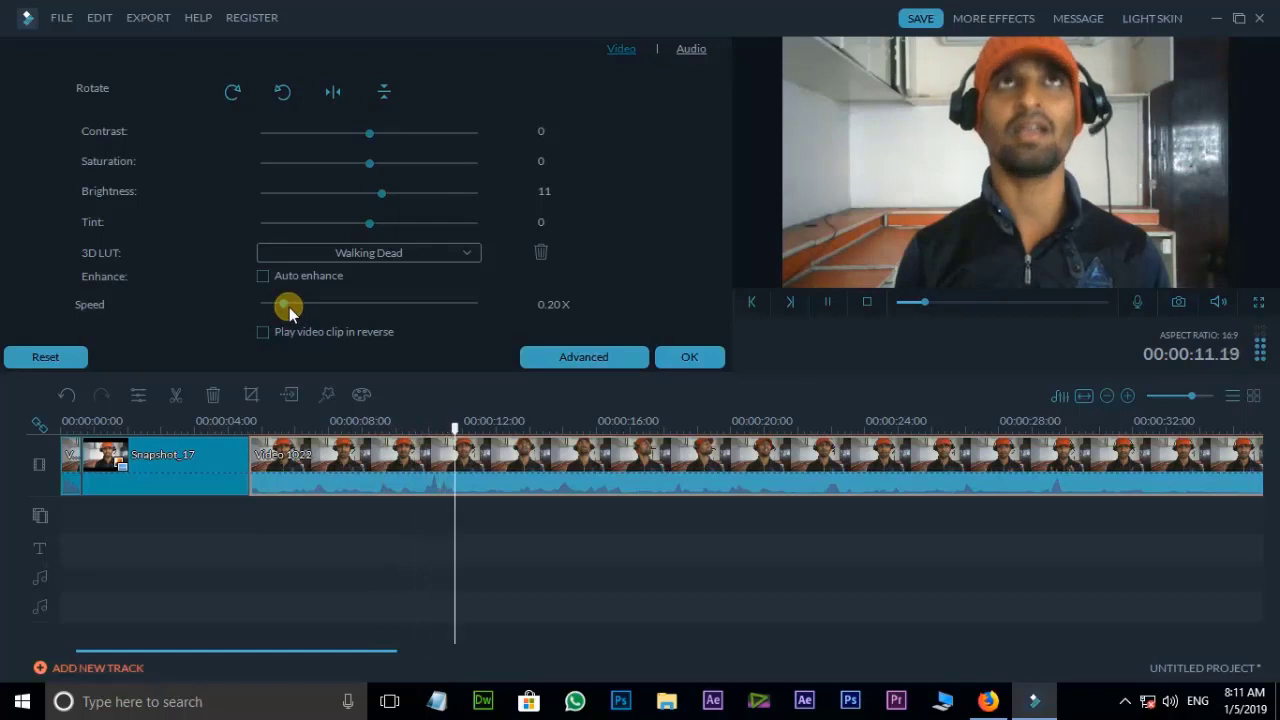
left_click_drag(289, 307, 313, 313)
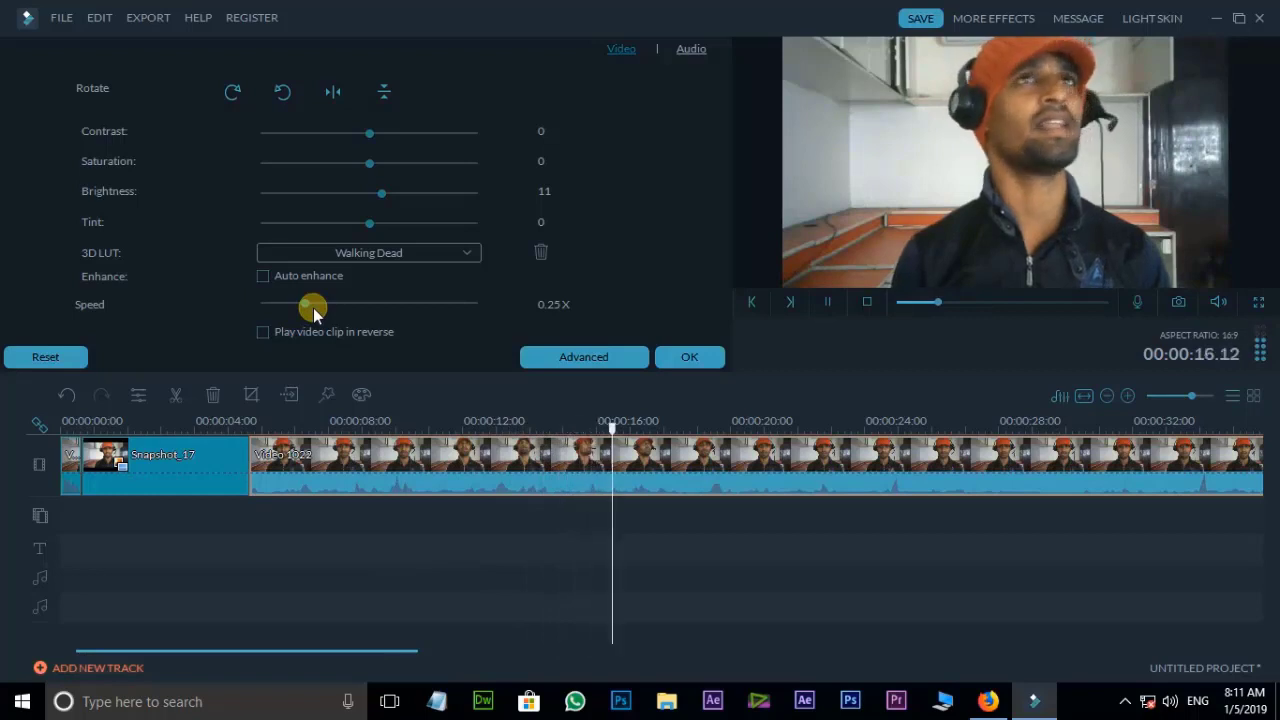
key("space")
left_click_drag(313, 306, 337, 313)
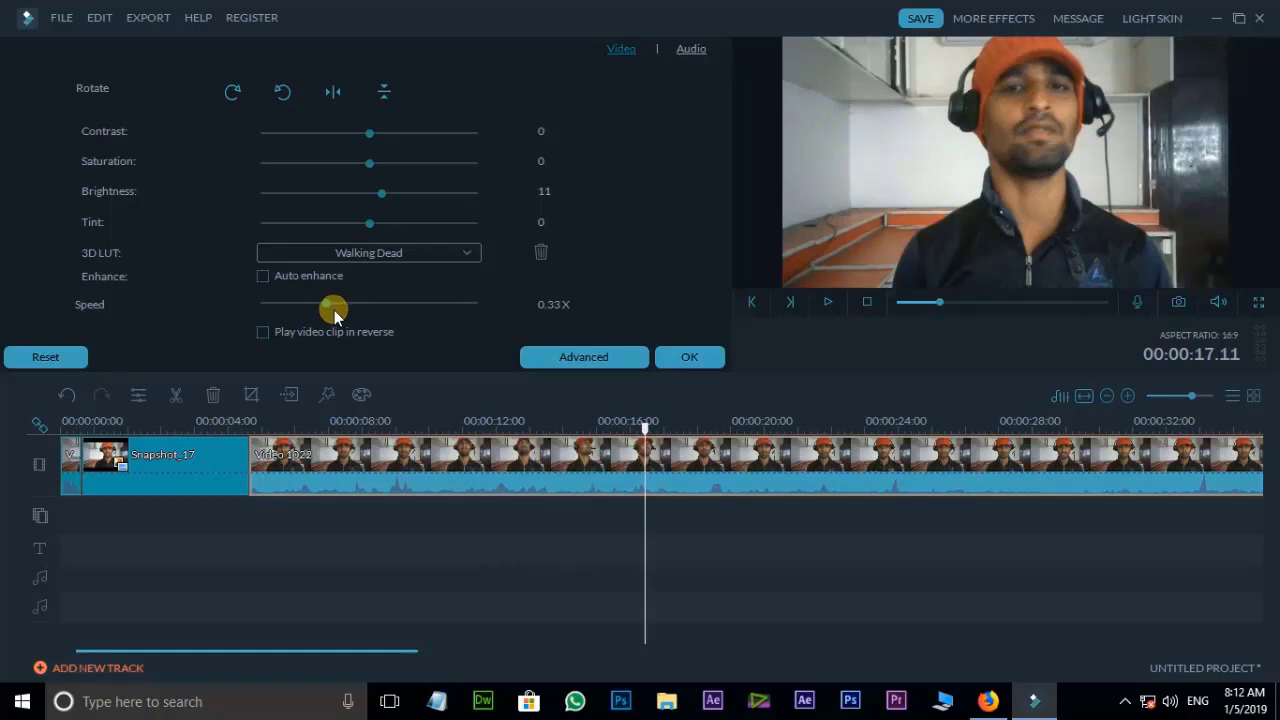
left_click_drag(335, 315, 361, 318)
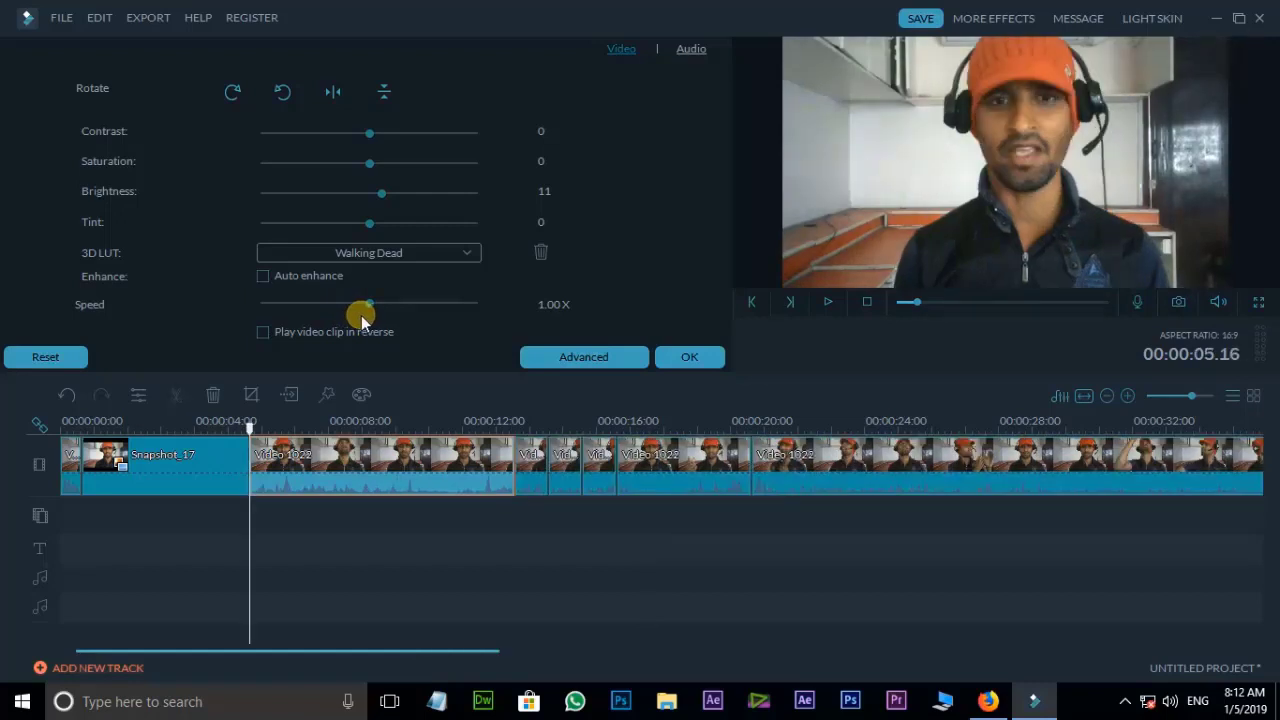
Step: Set the clip following Snapshot_17 to play in reverse and preview it
left_click(263, 331)
left_click(686, 358)
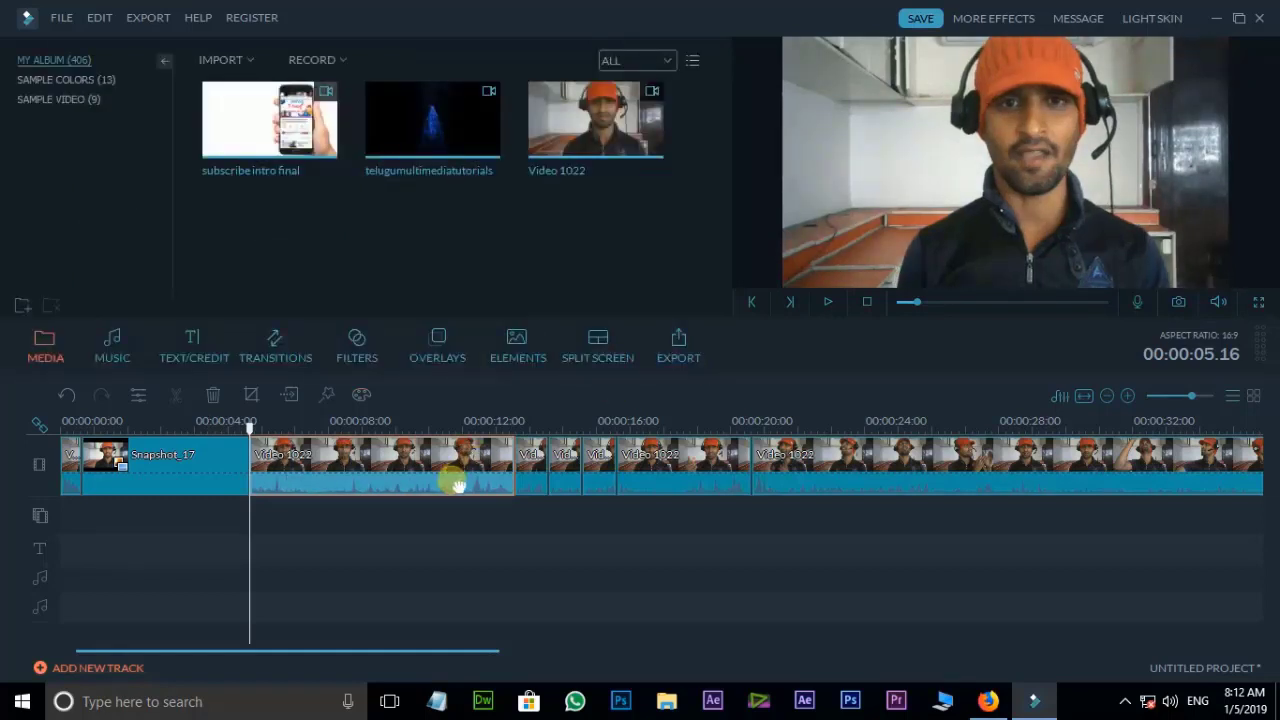
key("space")
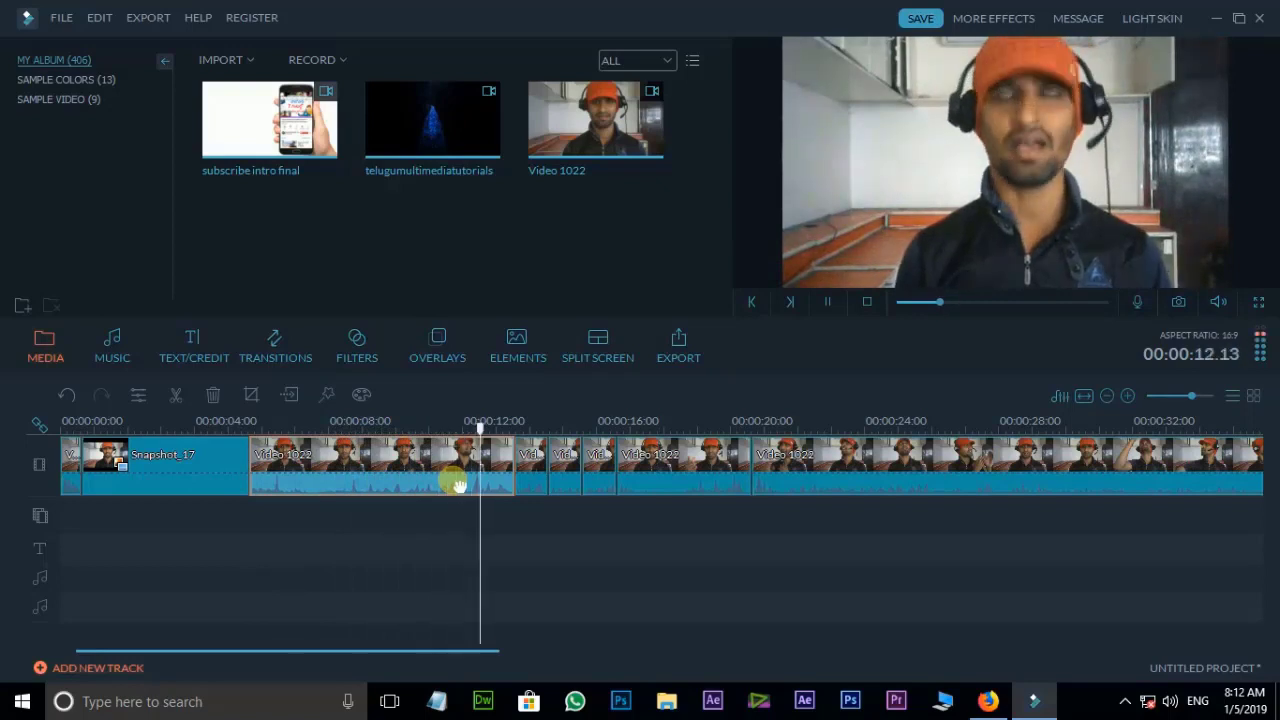
Step: Turn off reverse playback for the clip following Snapshot_17 and replay it from near its start
double_click(492, 475)
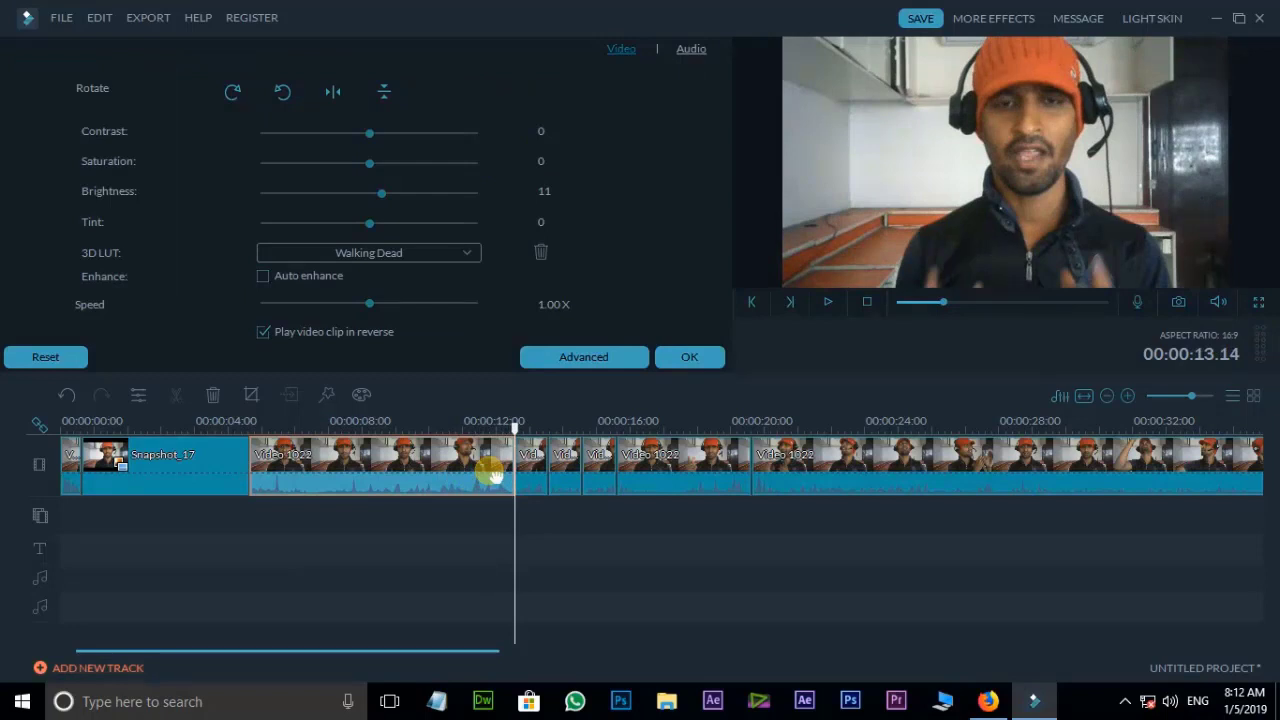
left_click(265, 334)
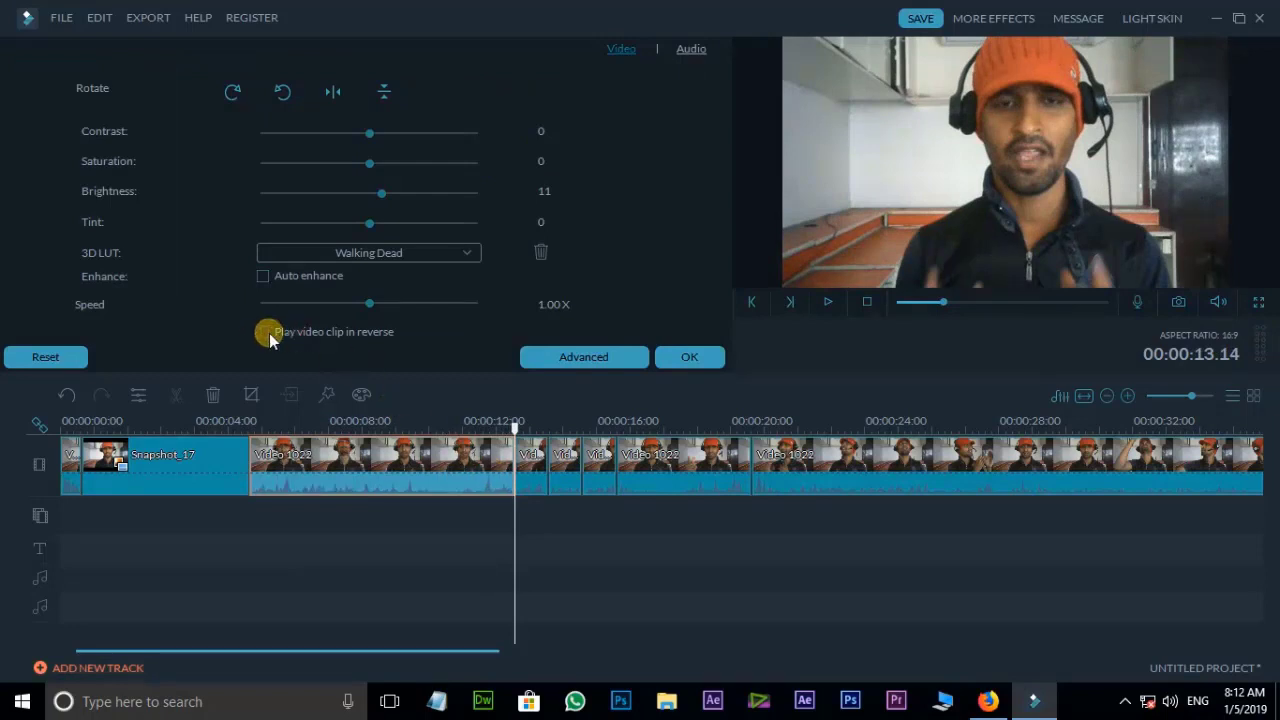
left_click(689, 357)
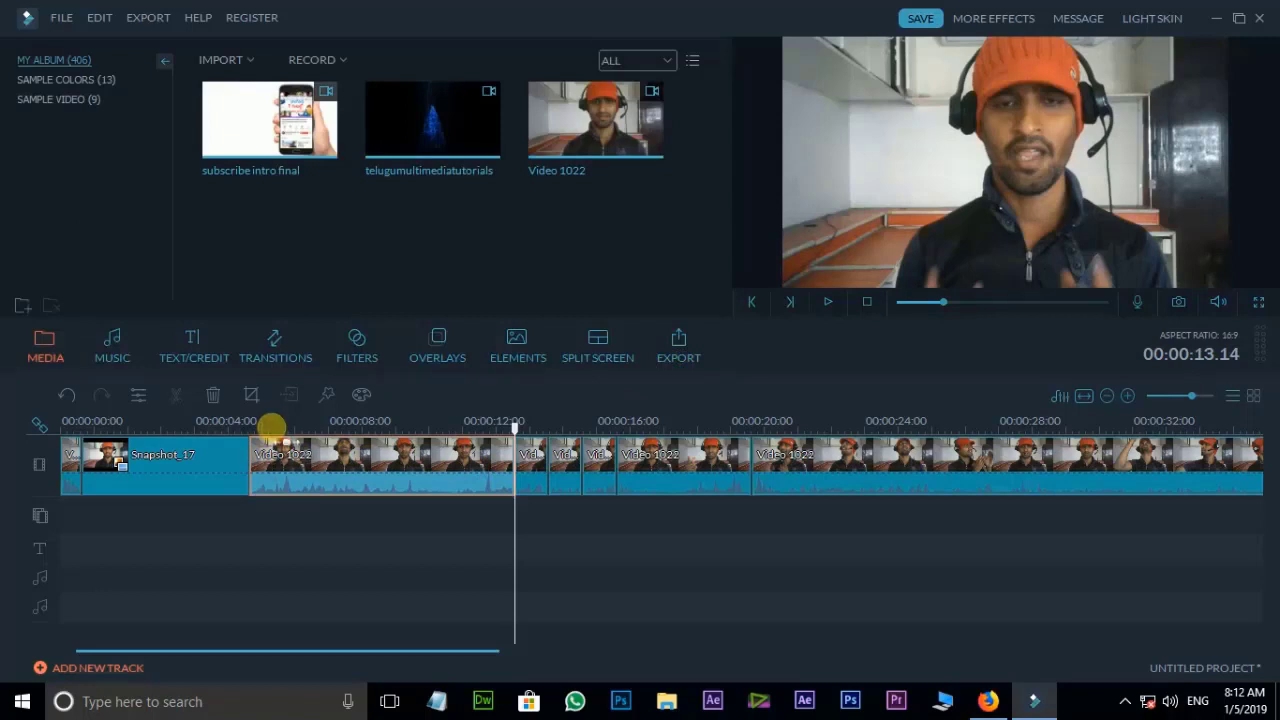
left_click(272, 425)
key("space")
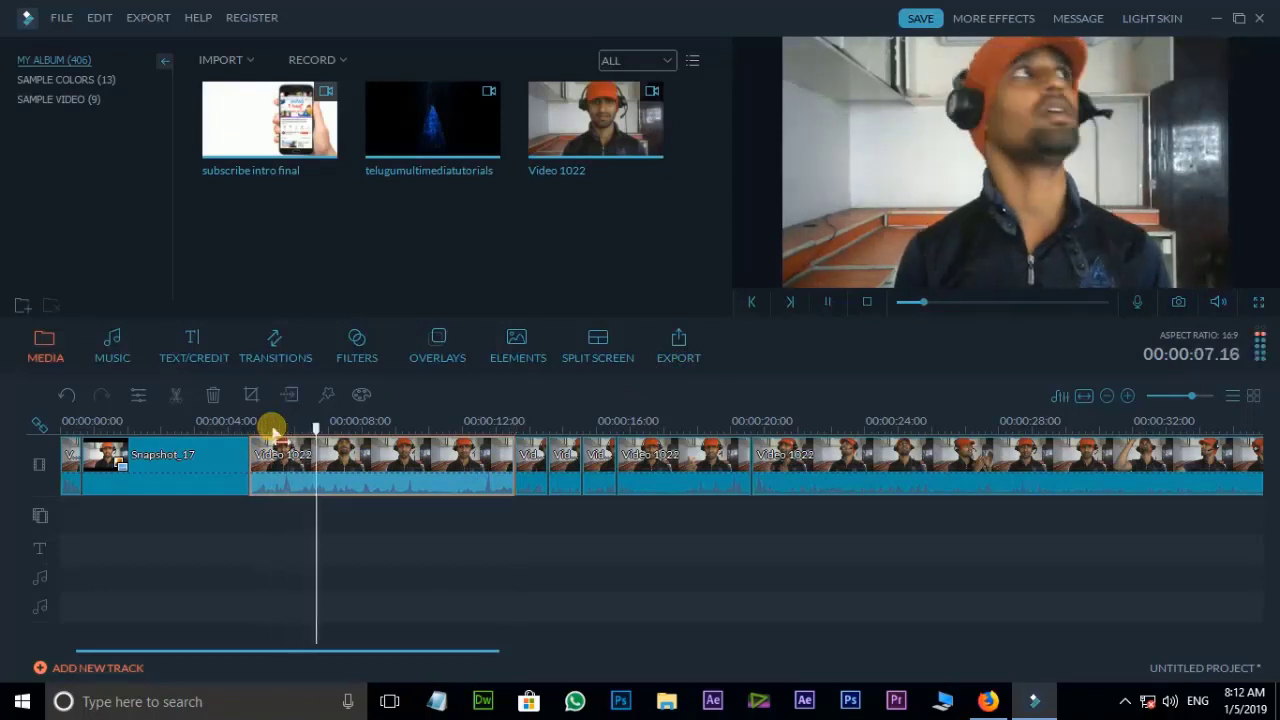
Step: Try rotating the clip following Snapshot_17 clockwise in 90° steps through a full turn
double_click(429, 471)
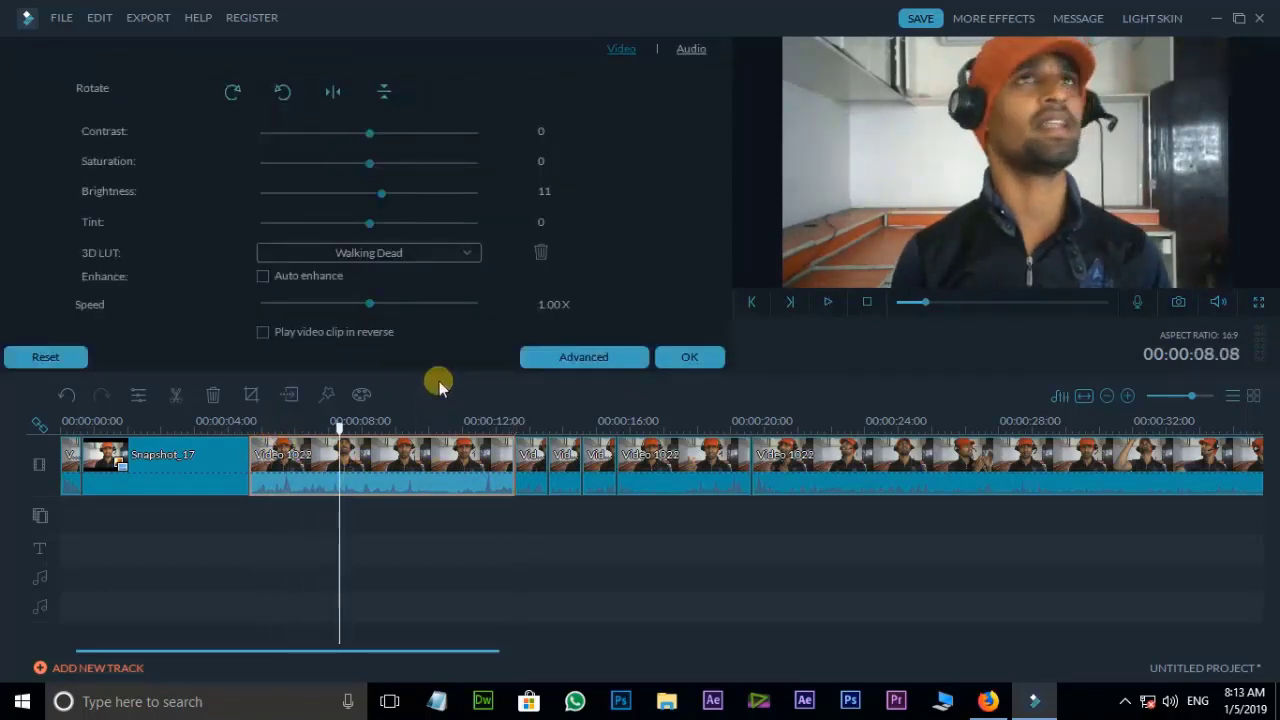
left_click(231, 93)
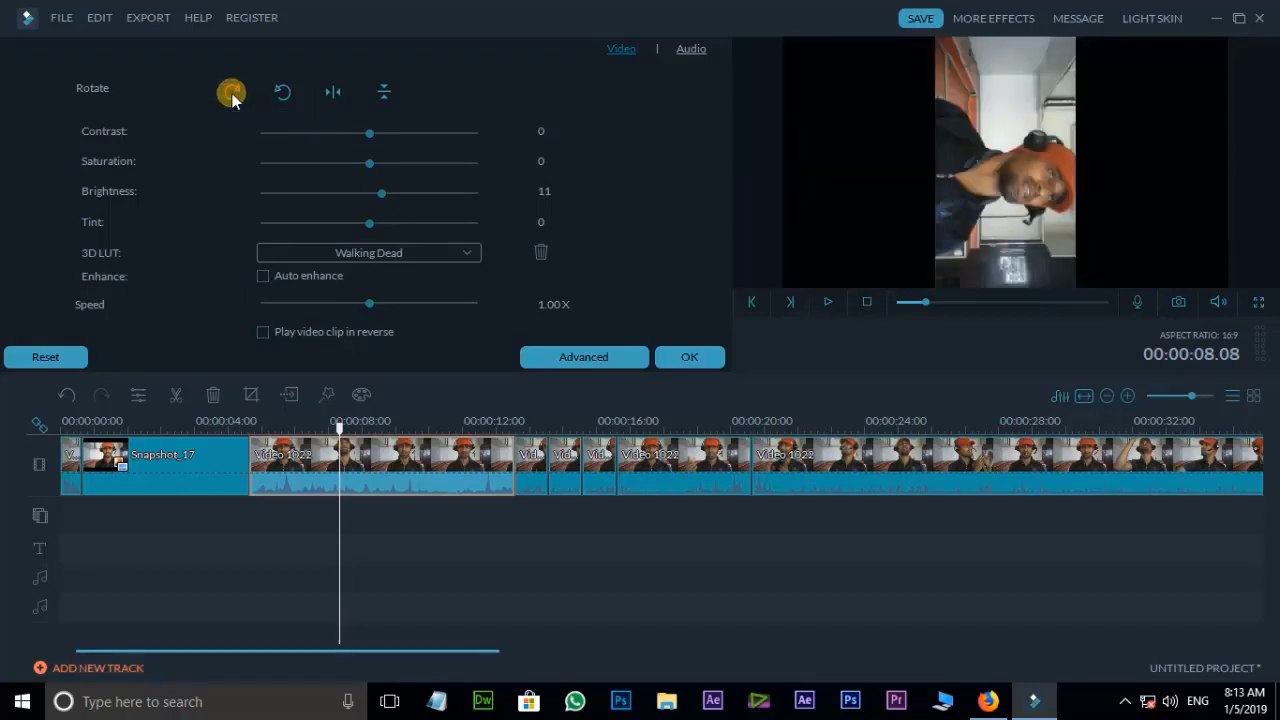
left_click(231, 93)
left_click(231, 93)
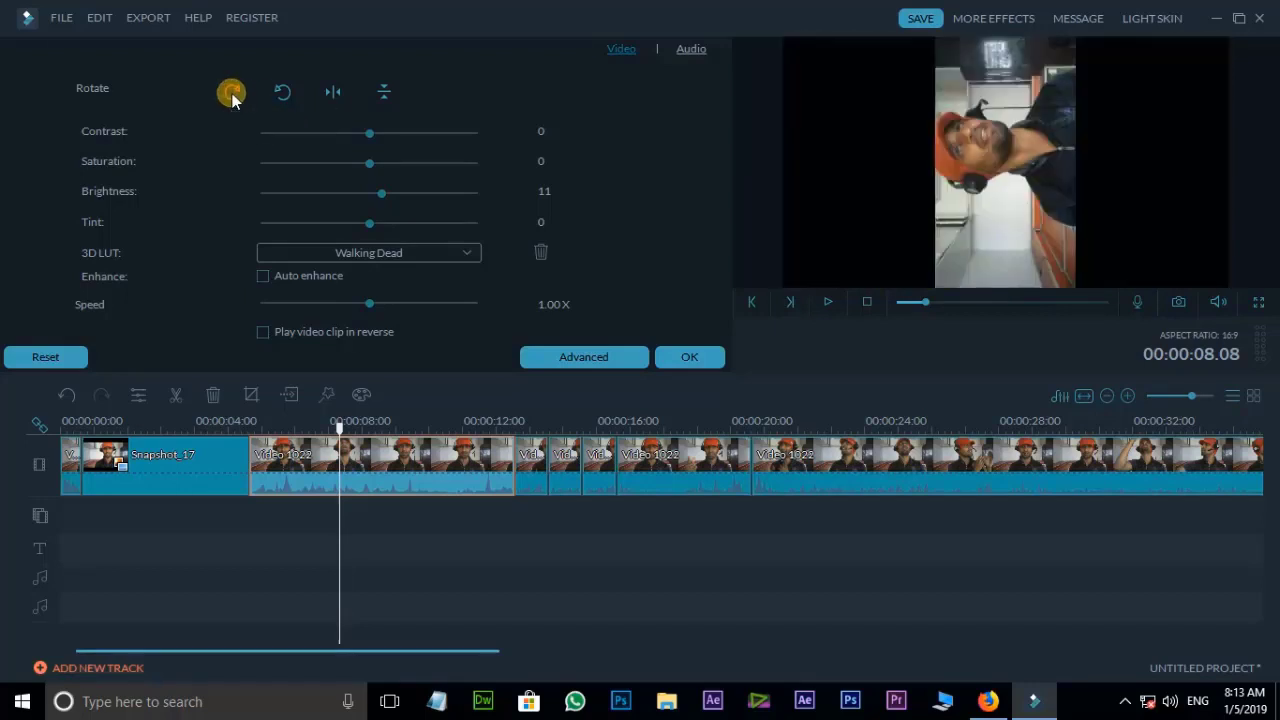
left_click(231, 93)
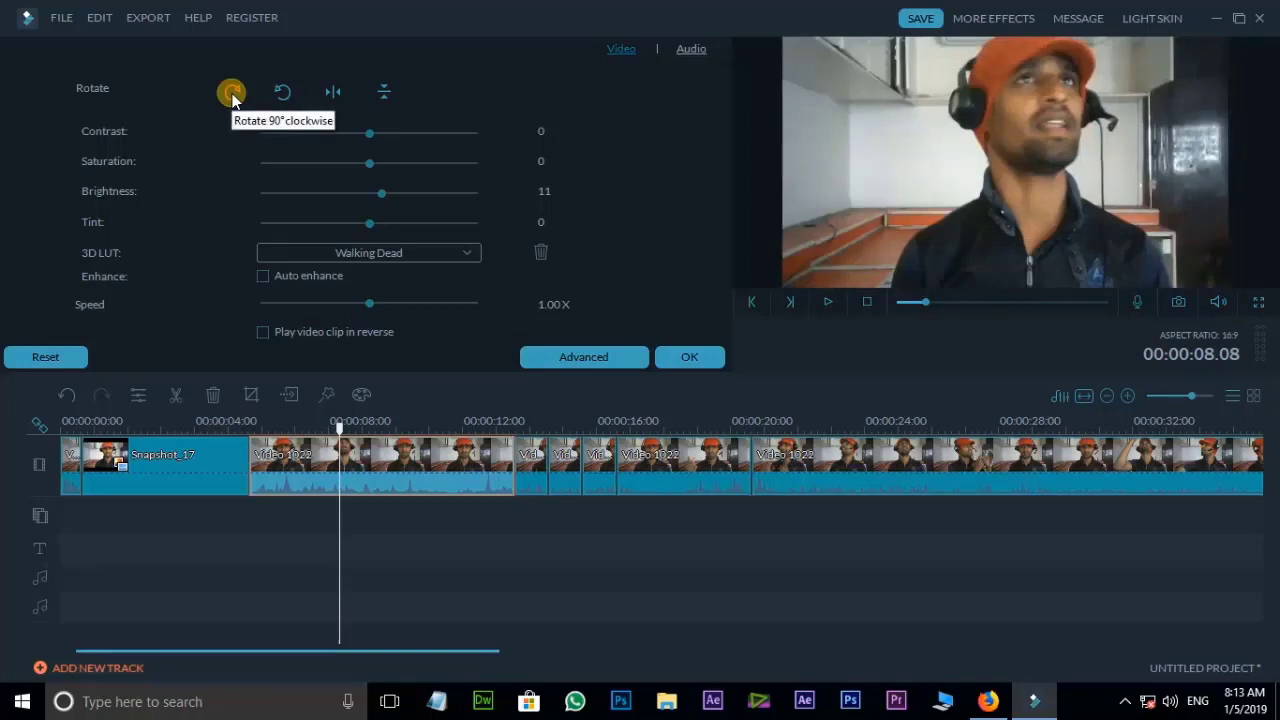
Step: Try rotating the clip counterclockwise in 90° steps through a full turn
left_click(283, 93)
left_click(283, 93)
left_click(283, 93)
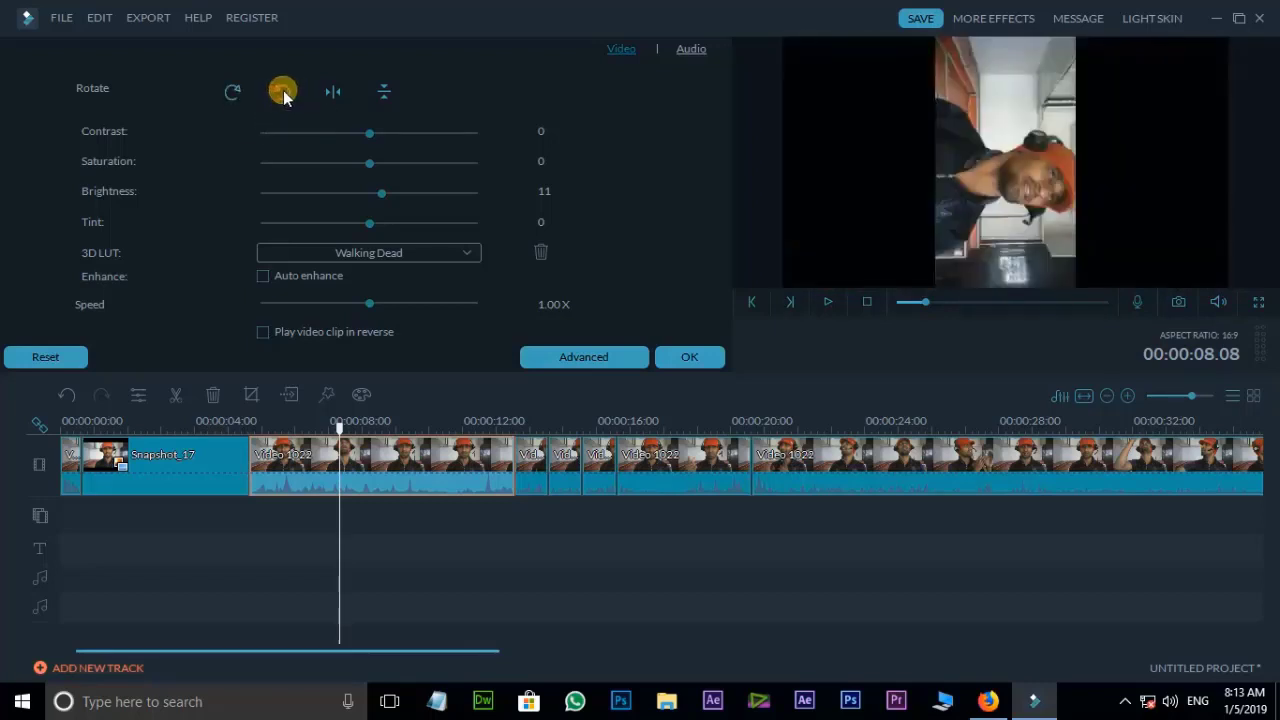
left_click(283, 93)
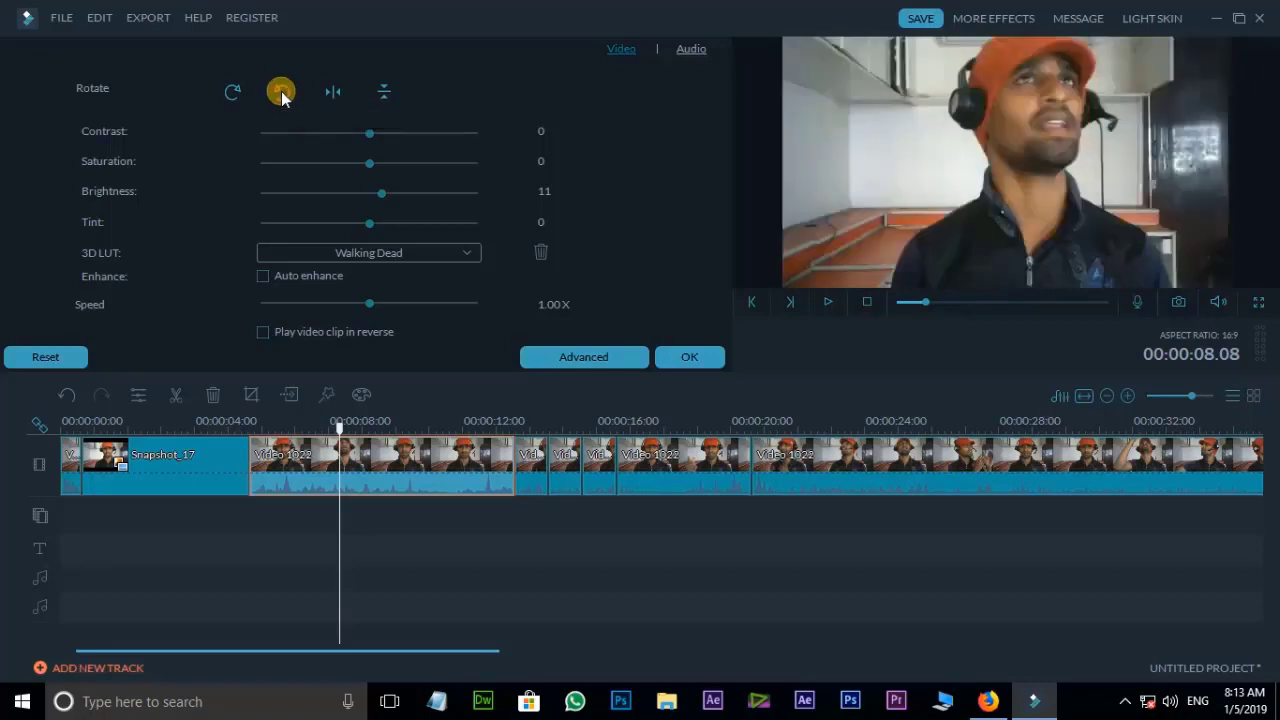
Step: Try flipping the clip horizontally and vertically, reverting each flip
left_click(335, 97)
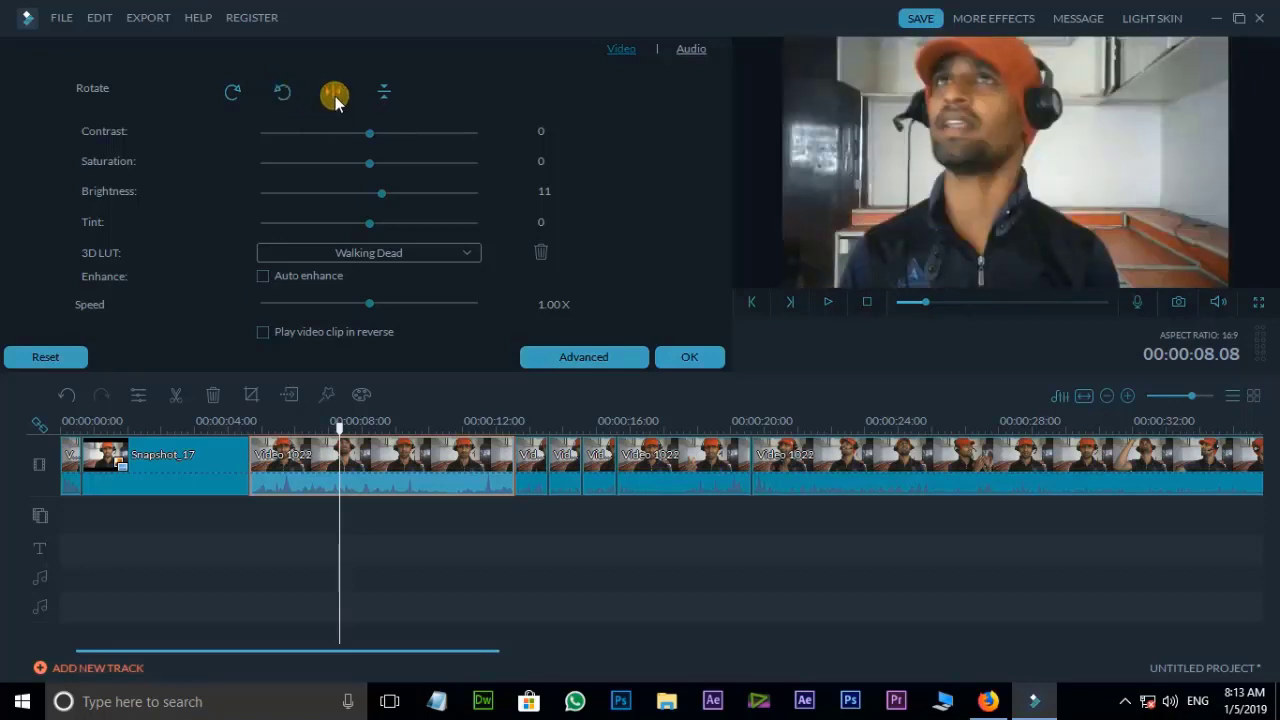
left_click(335, 96)
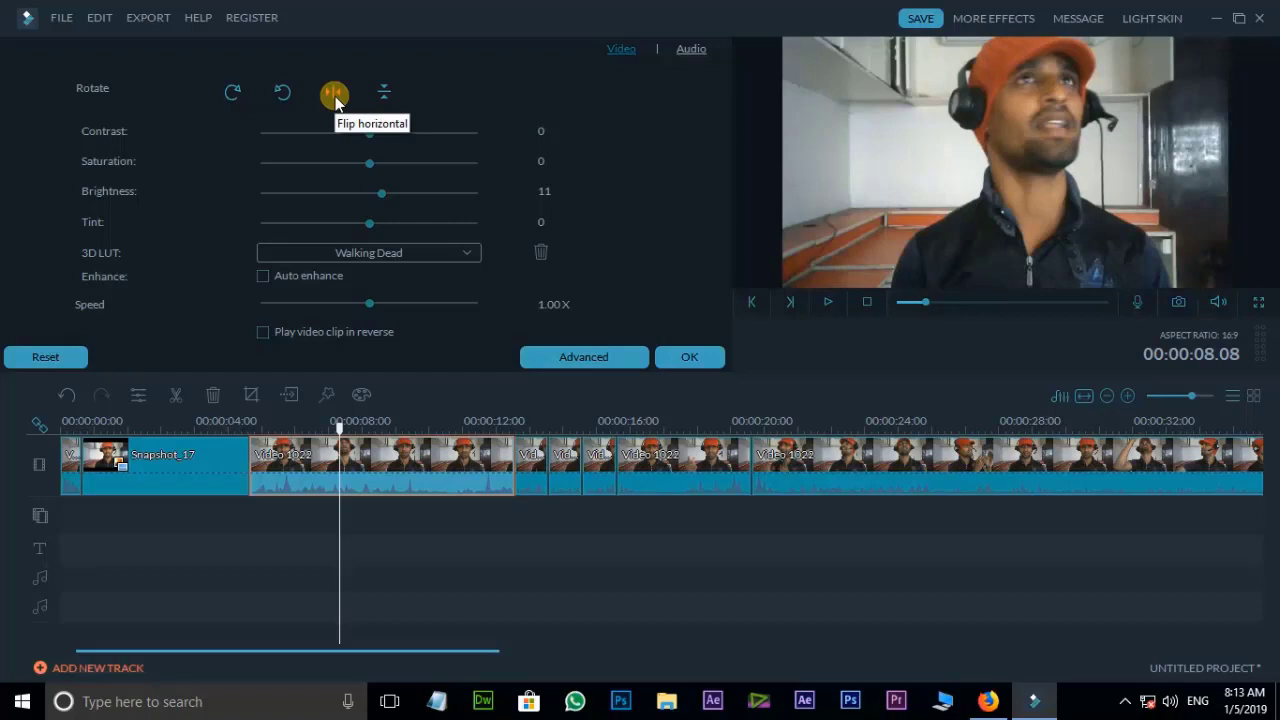
left_click(383, 93)
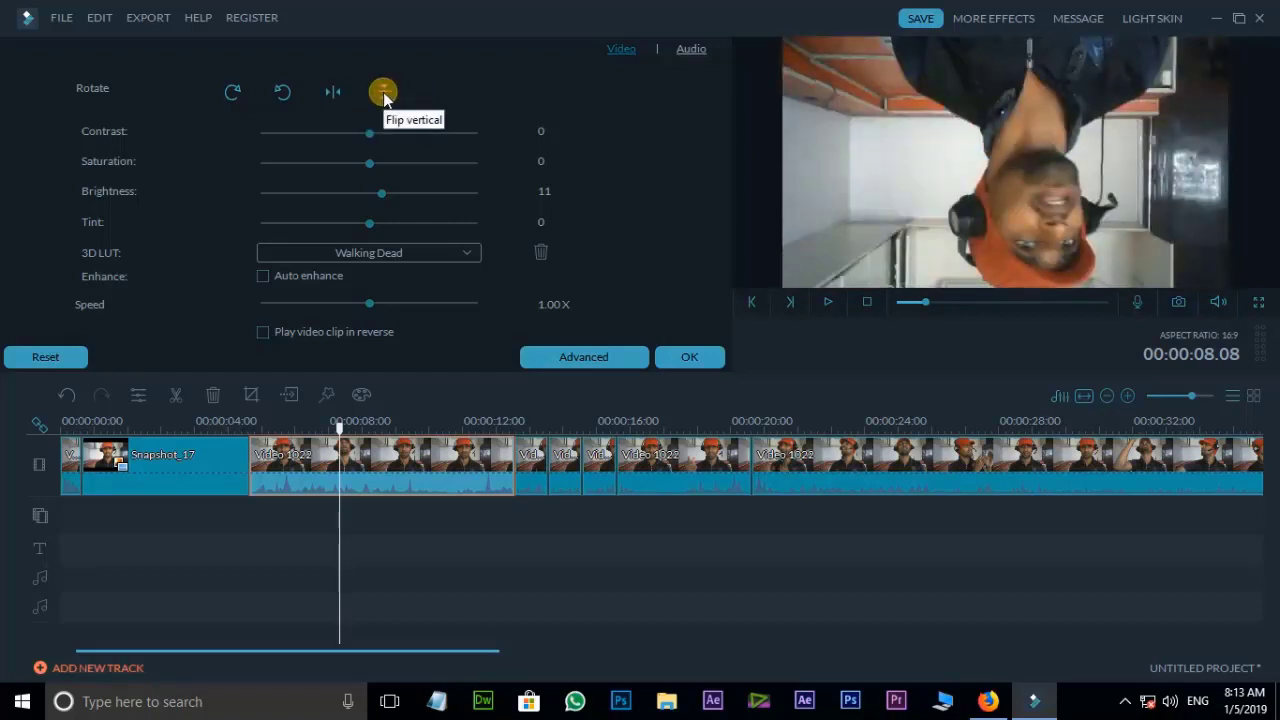
left_click(383, 92)
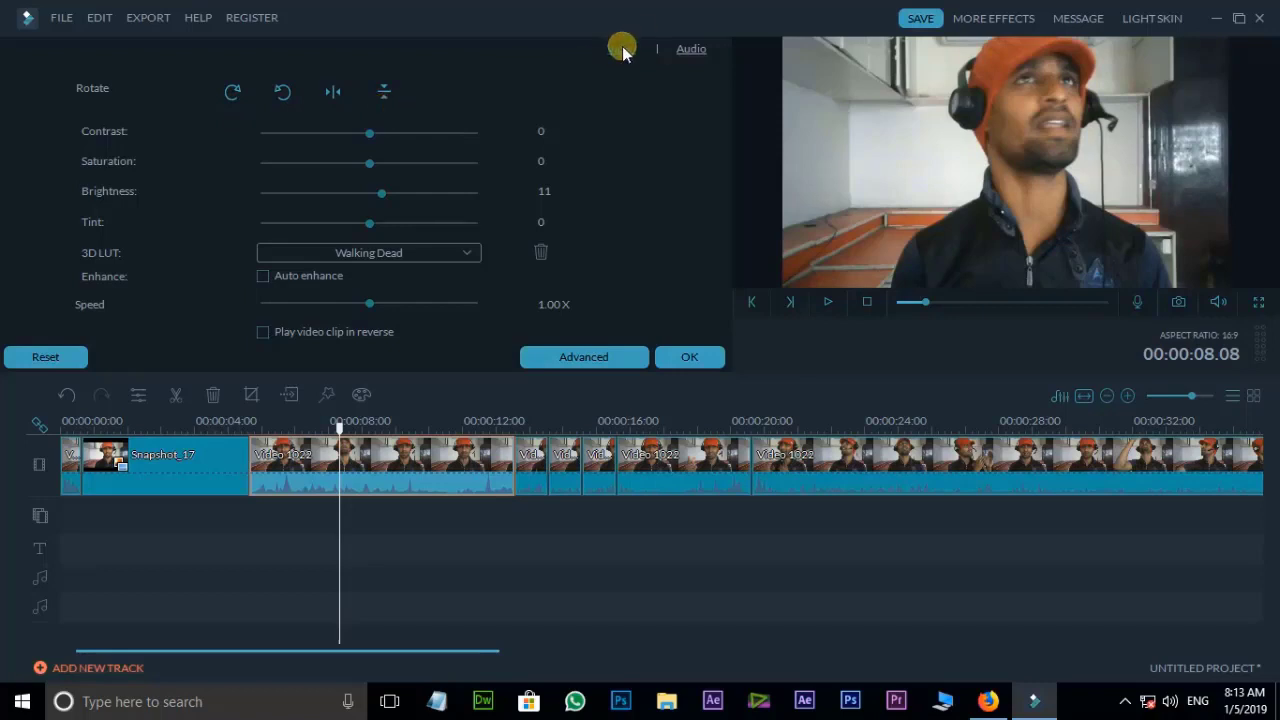
Step: Set the audio pitch of the clip following Snapshot_17 to 12 and play it
left_click(689, 50)
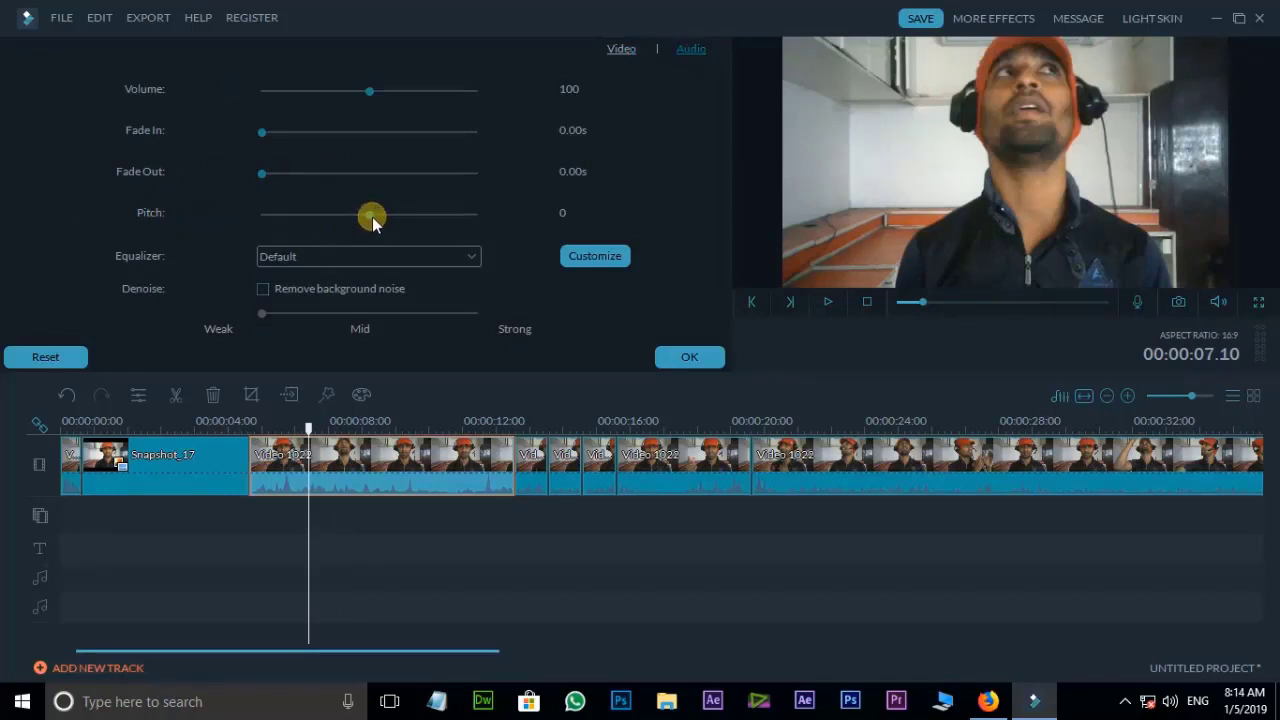
left_click_drag(371, 217, 488, 220)
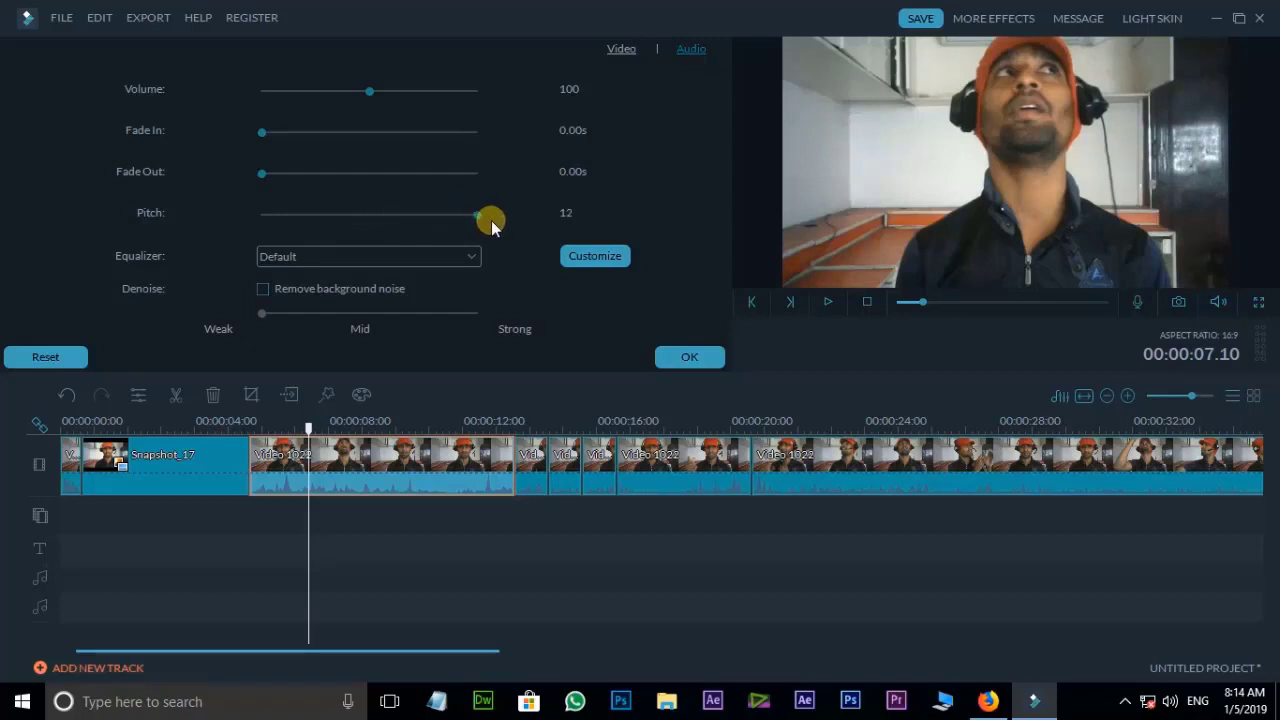
left_click(684, 358)
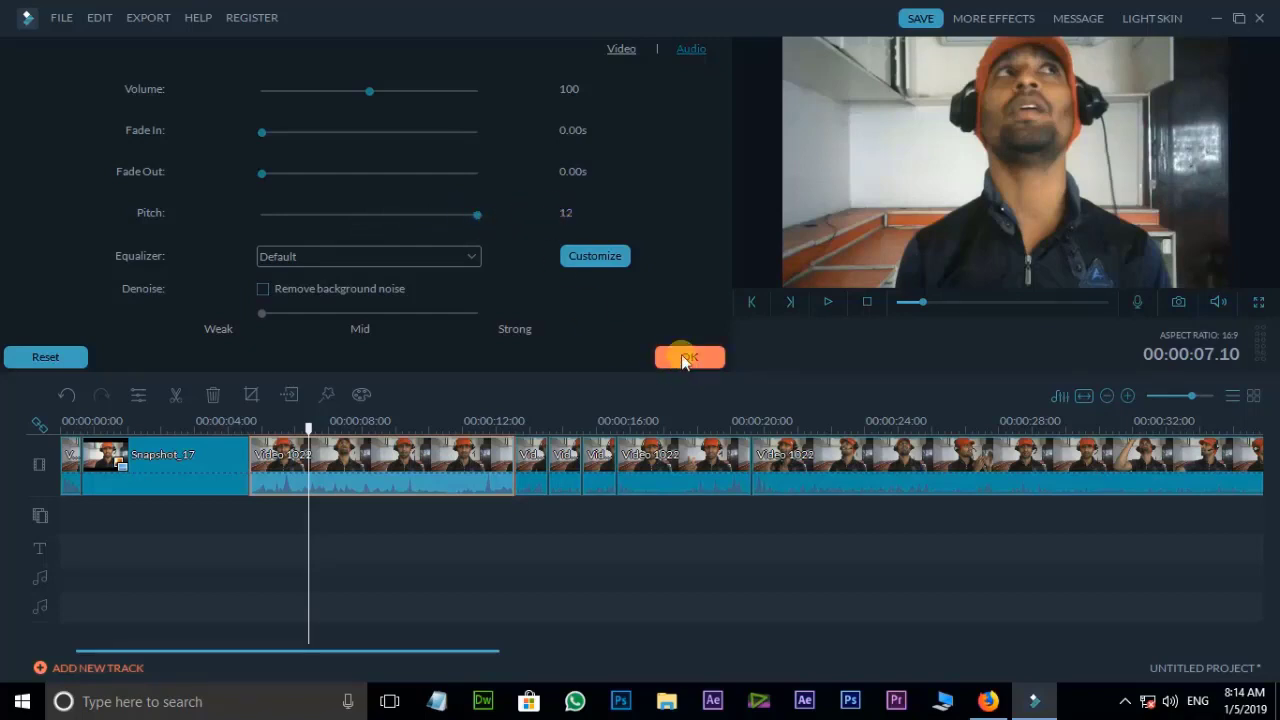
key("space")
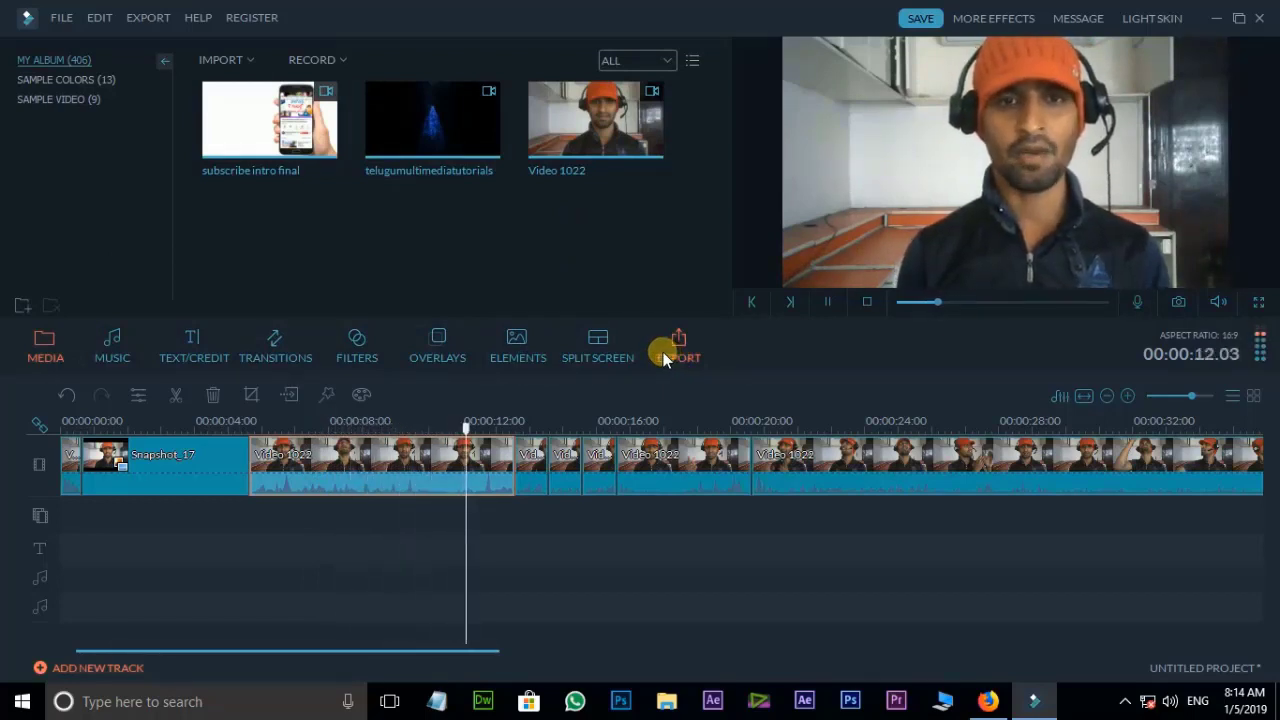
left_click(466, 477)
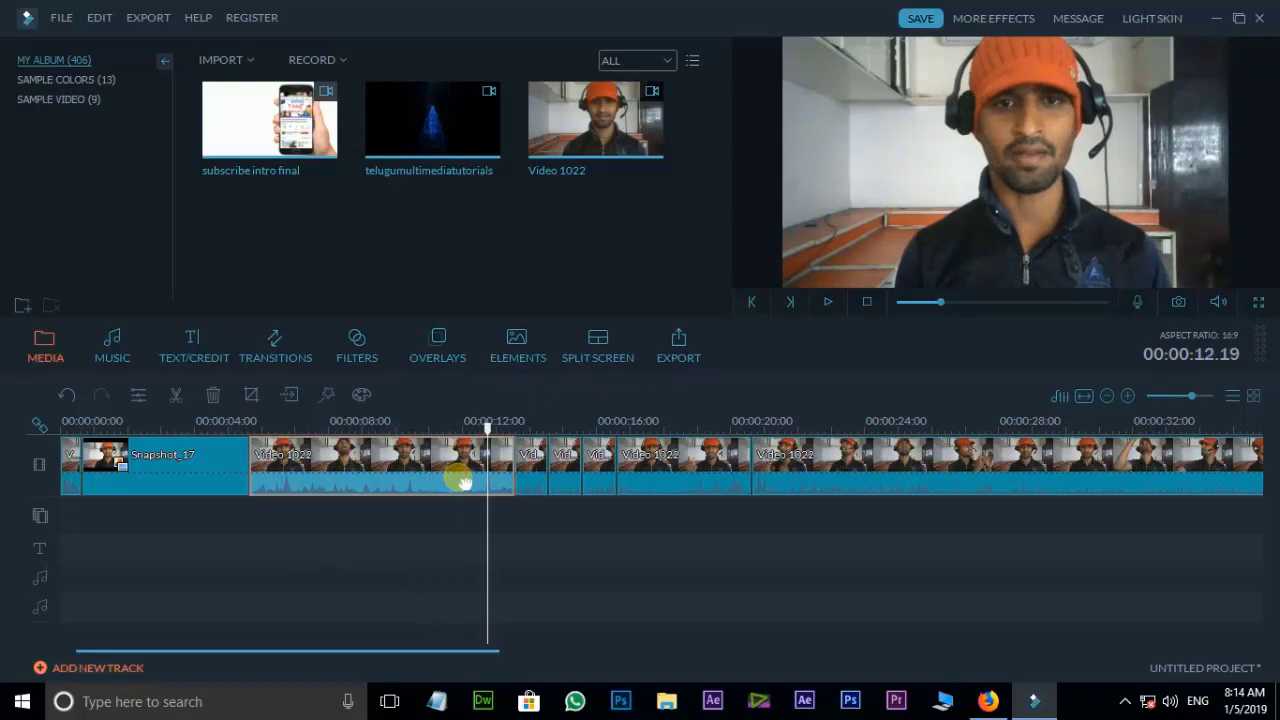
Step: Set the audio pitch of the clip following Snapshot_17 to -12
double_click(387, 469)
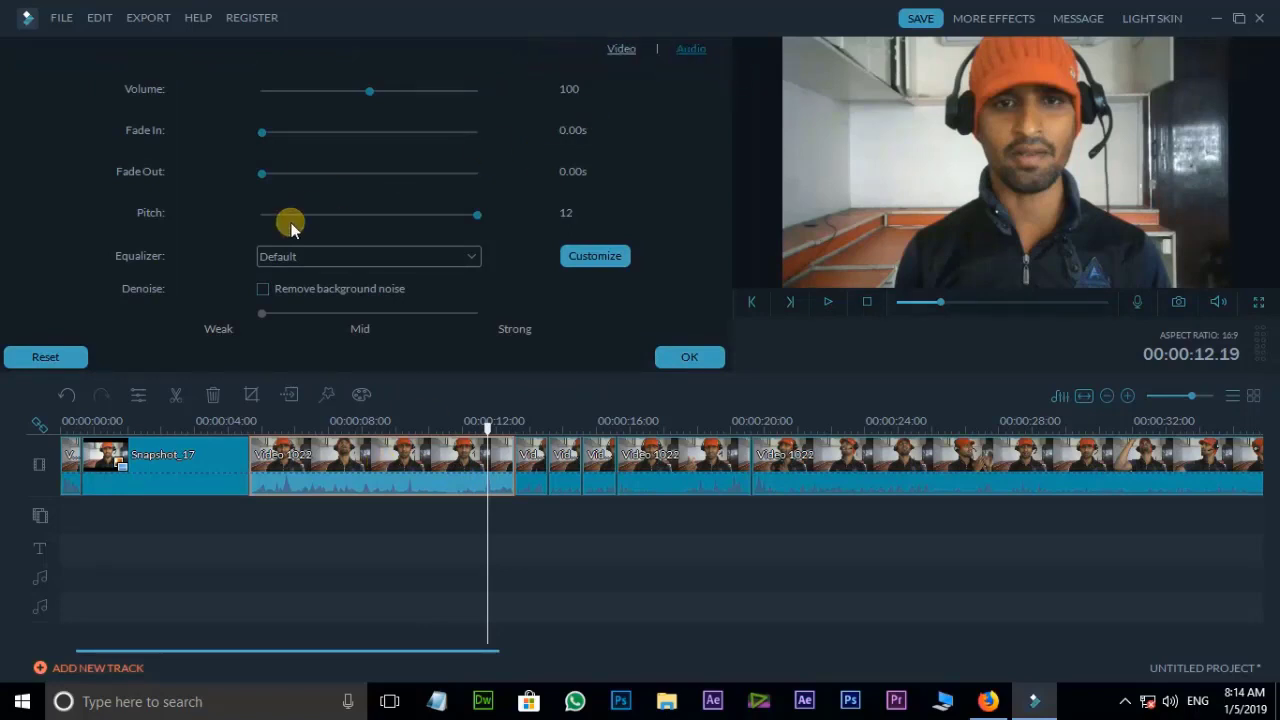
left_click_drag(477, 216, 222, 230)
left_click(681, 364)
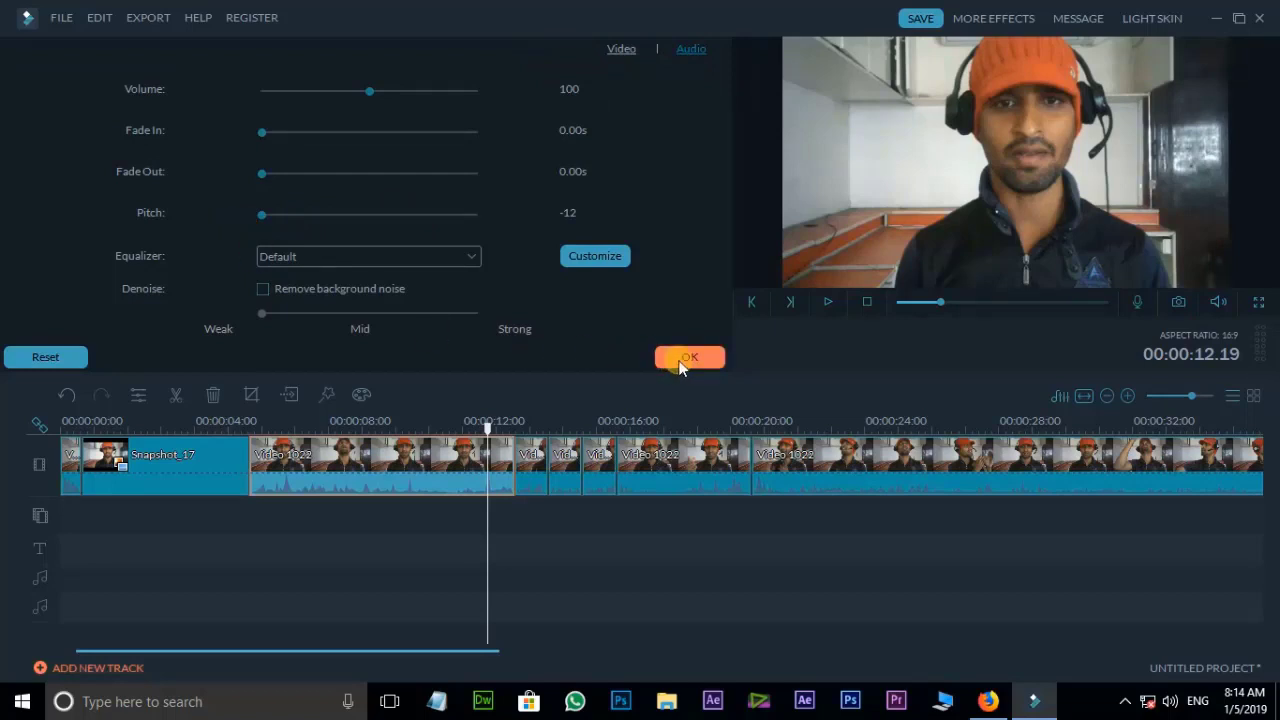
Step: Play the clip following Snapshot_17 from its start to hear the lowered audio pitch
left_click_drag(484, 429, 251, 428)
key("space")
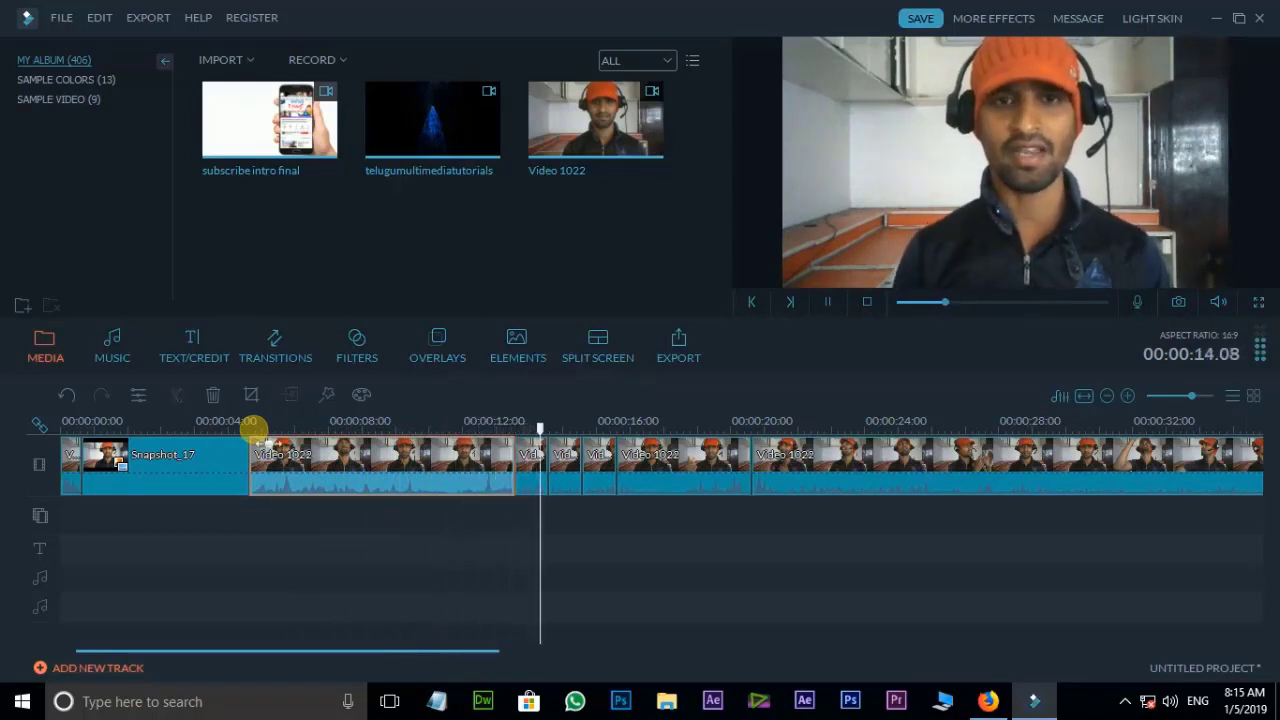
key("space")
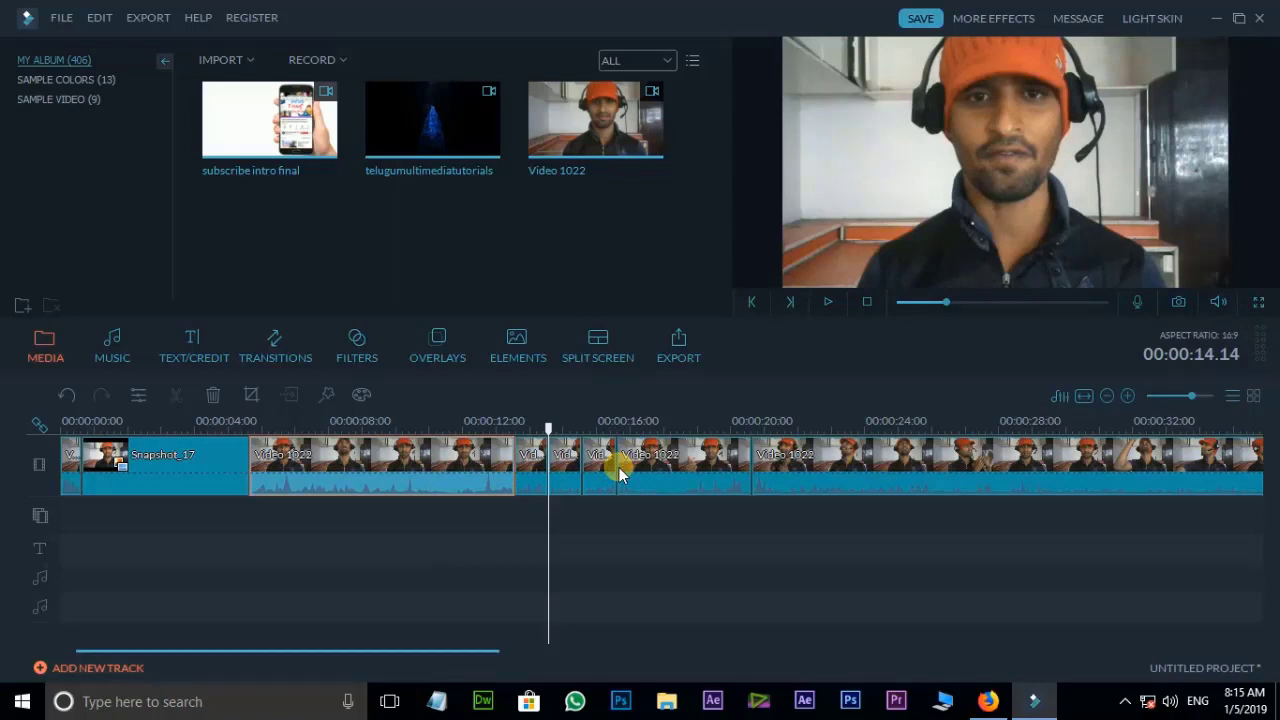
Step: Reset the clip's audio settings and raise its volume to 200
double_click(620, 473)
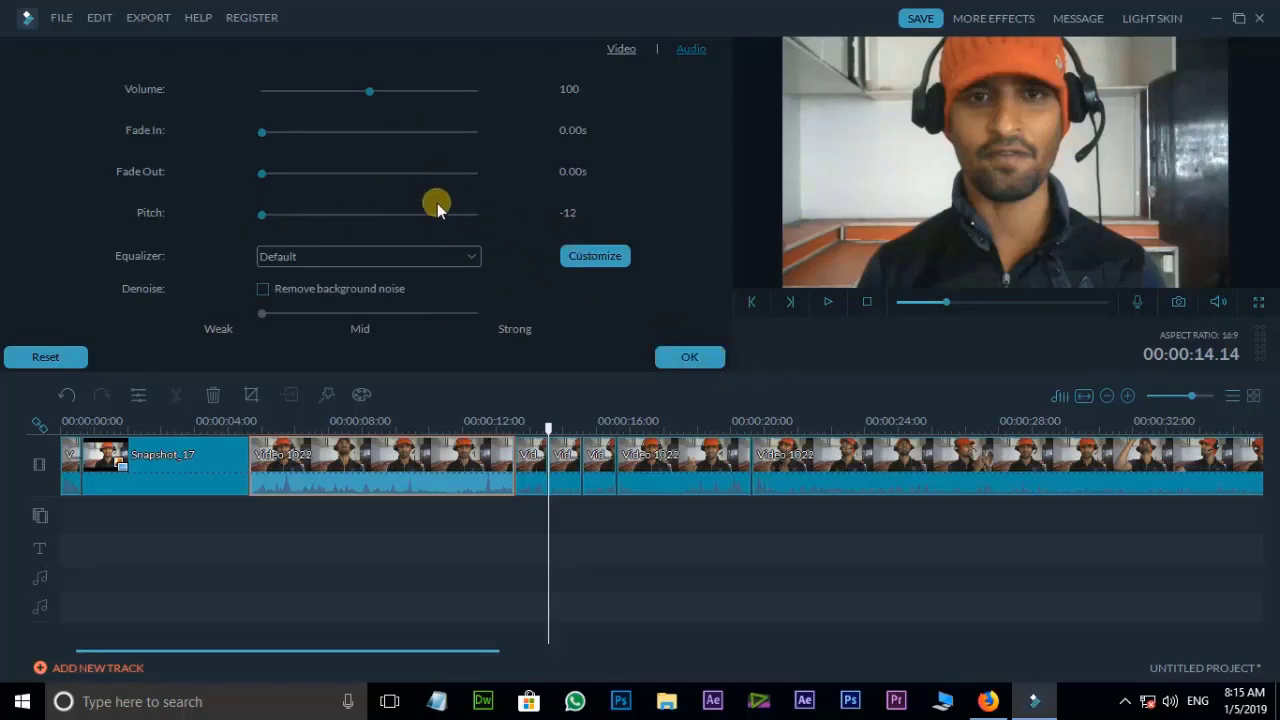
left_click(47, 362)
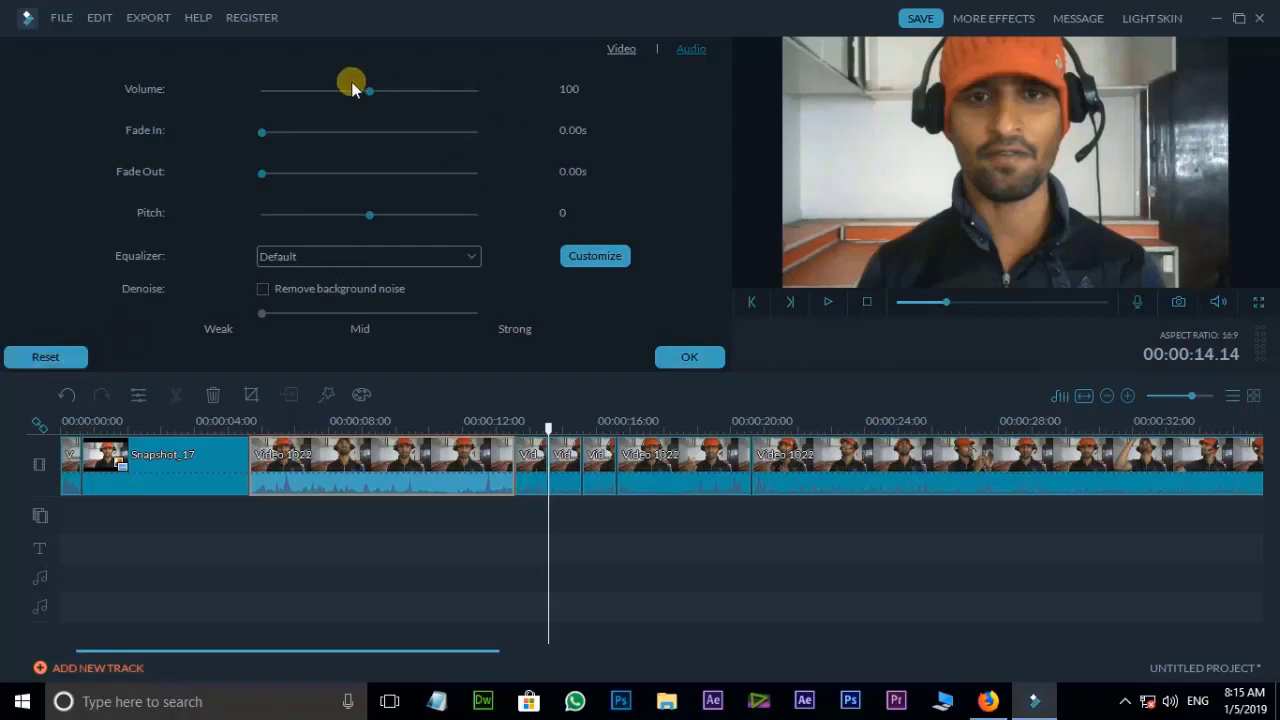
left_click_drag(367, 90, 646, 123)
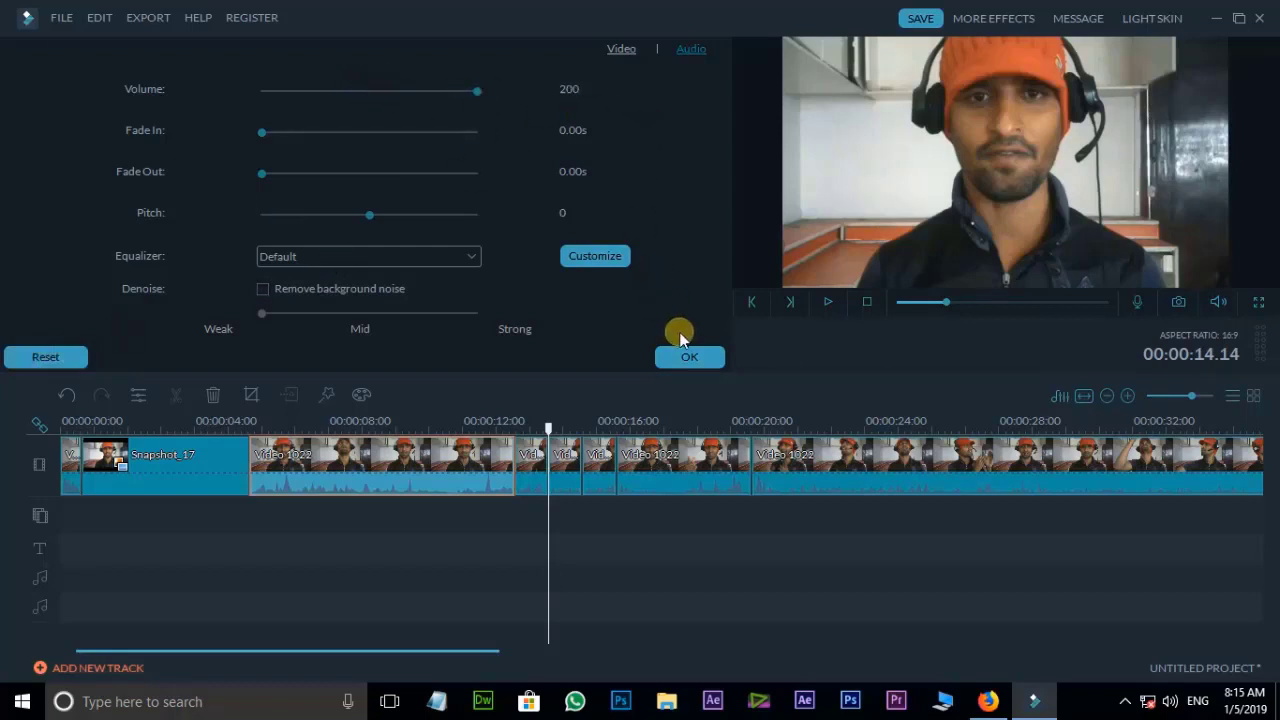
left_click(690, 362)
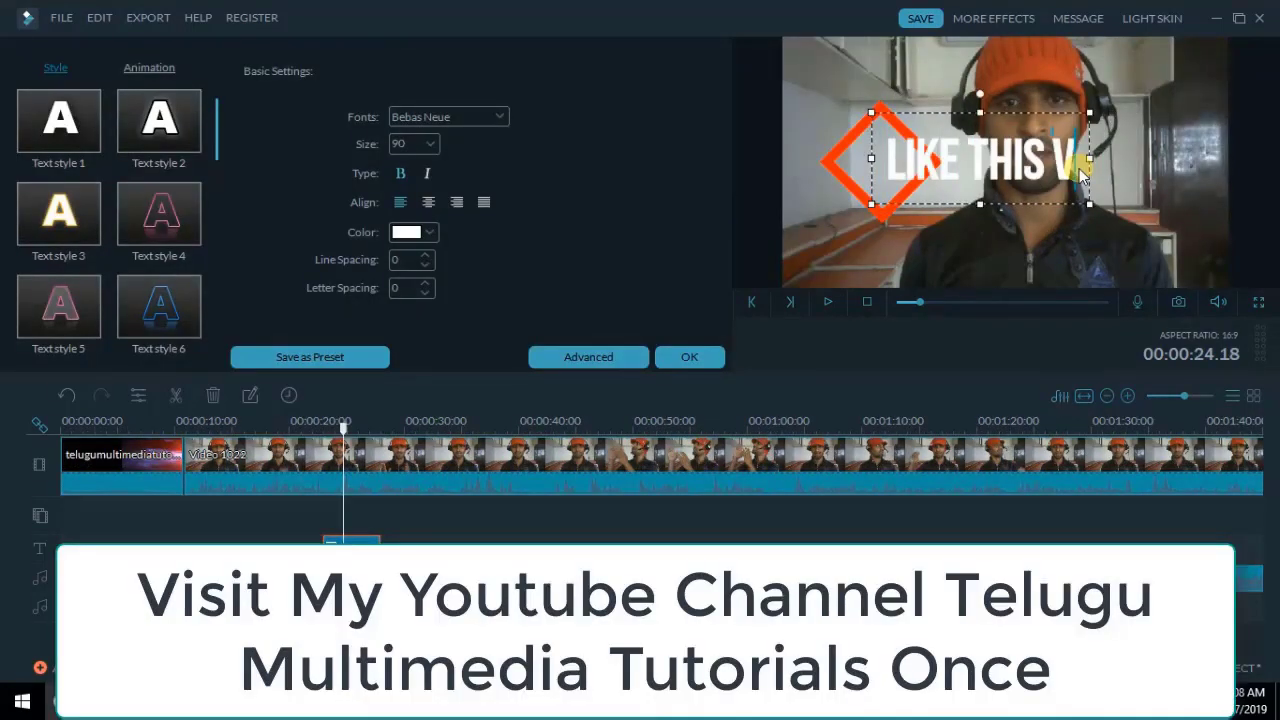
Step: Move the LIKE THIS VIDEO title text lower, try the italic style and the alignment options, and leave it justified
left_click(418, 232)
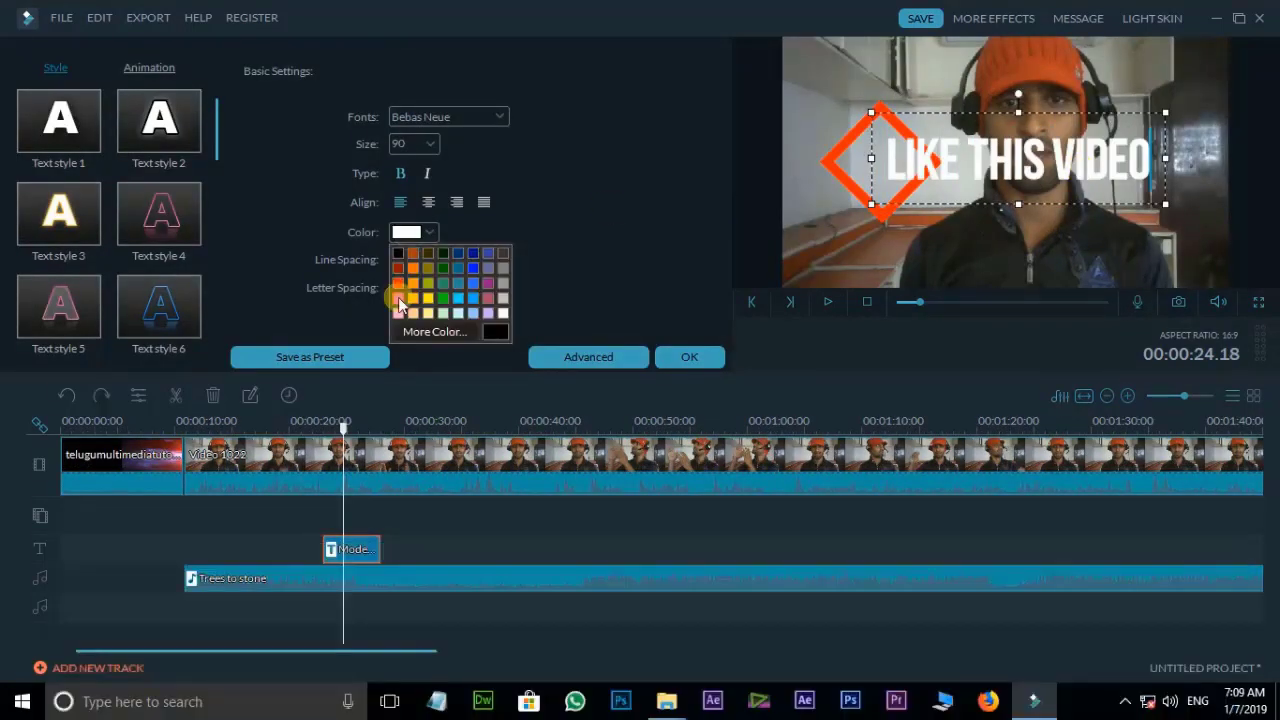
left_click(1028, 212)
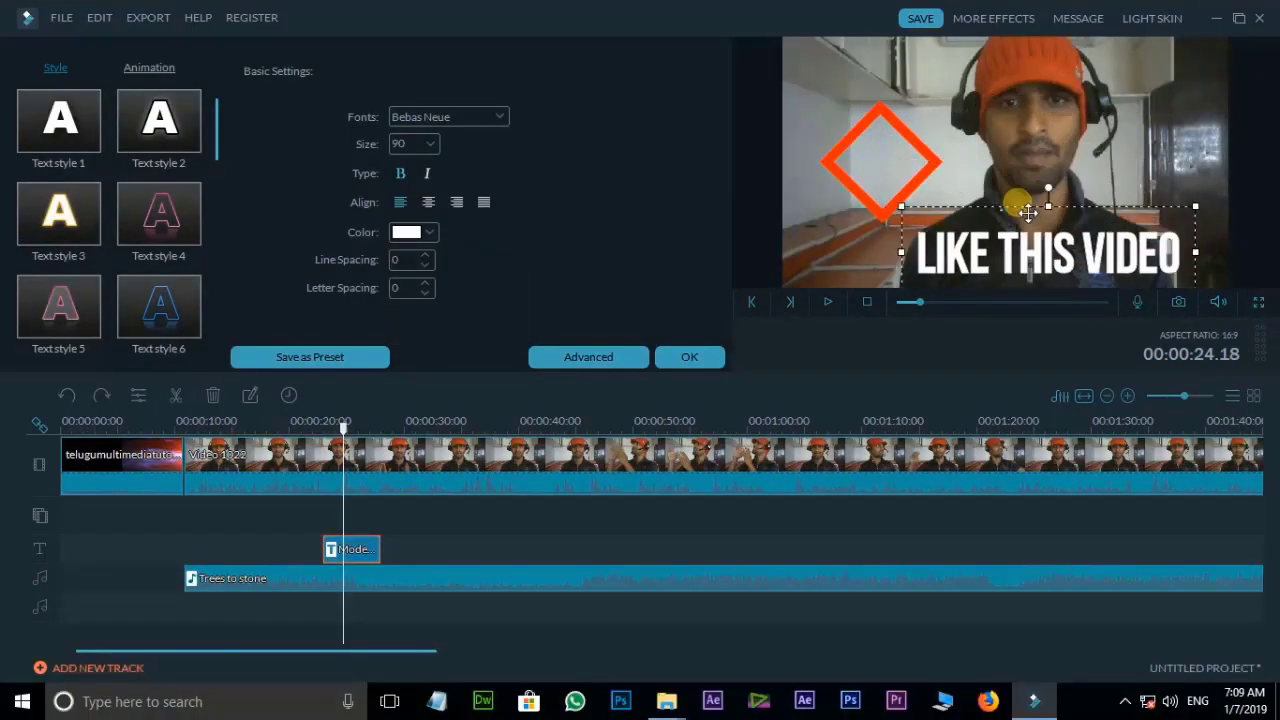
left_click(427, 173)
left_click(427, 173)
left_click(428, 202)
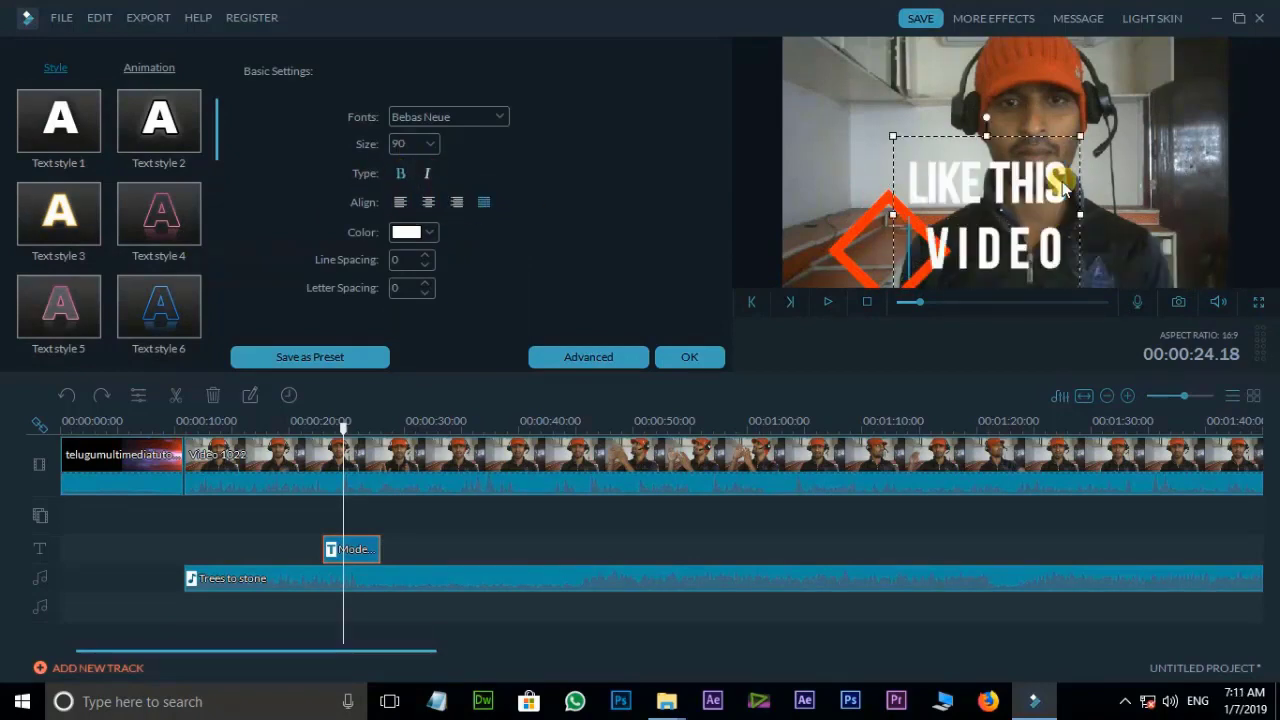
left_click(457, 202)
left_click(483, 202)
Step: Colour the LIKE THIS VIDEO text yellow-orange, set its line spacing to 5 and increase the letter spacing
left_click(418, 232)
left_click(404, 242)
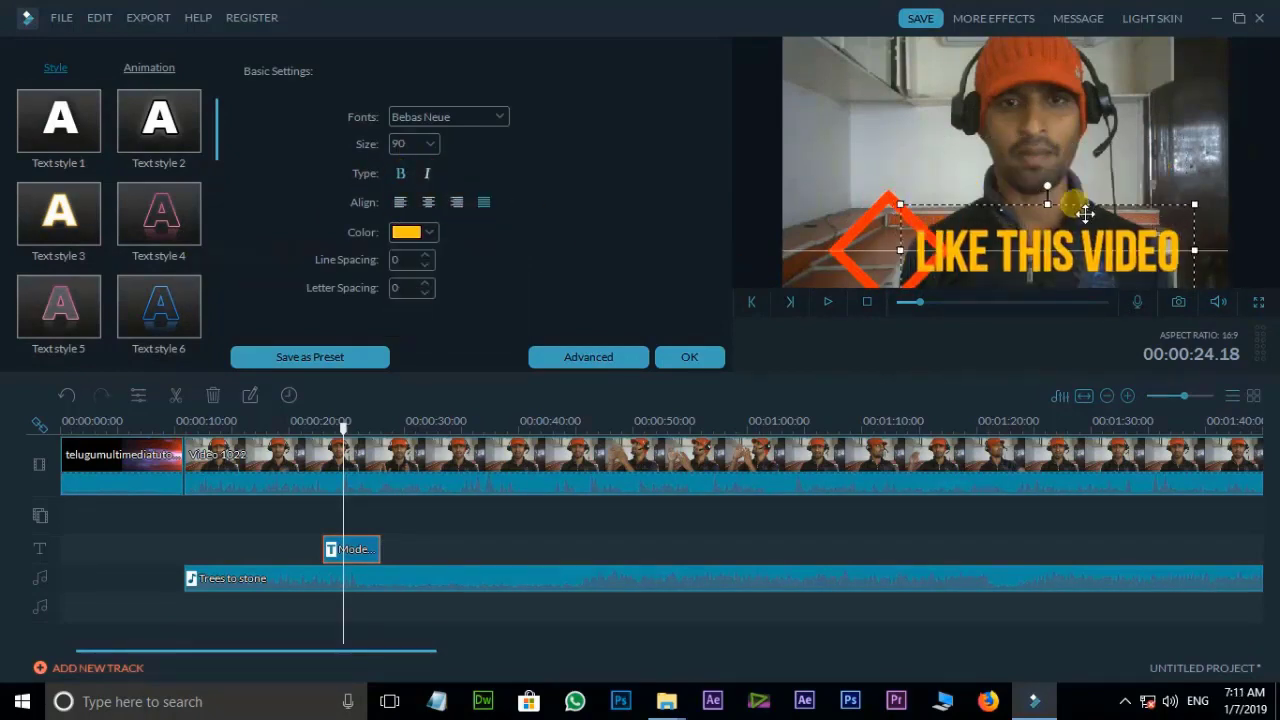
left_click(425, 255)
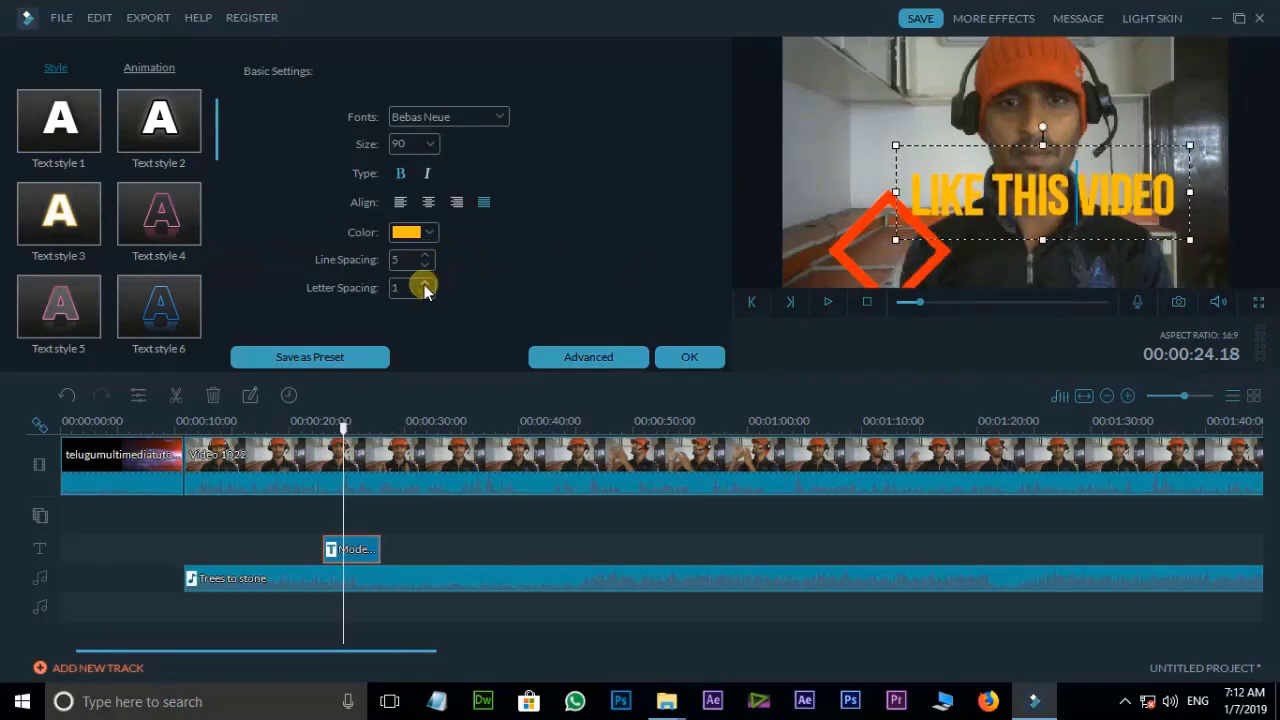
left_click(425, 284)
left_click_drag(1204, 226, 1160, 232)
left_click(690, 357)
left_click_drag(343, 427, 321, 427)
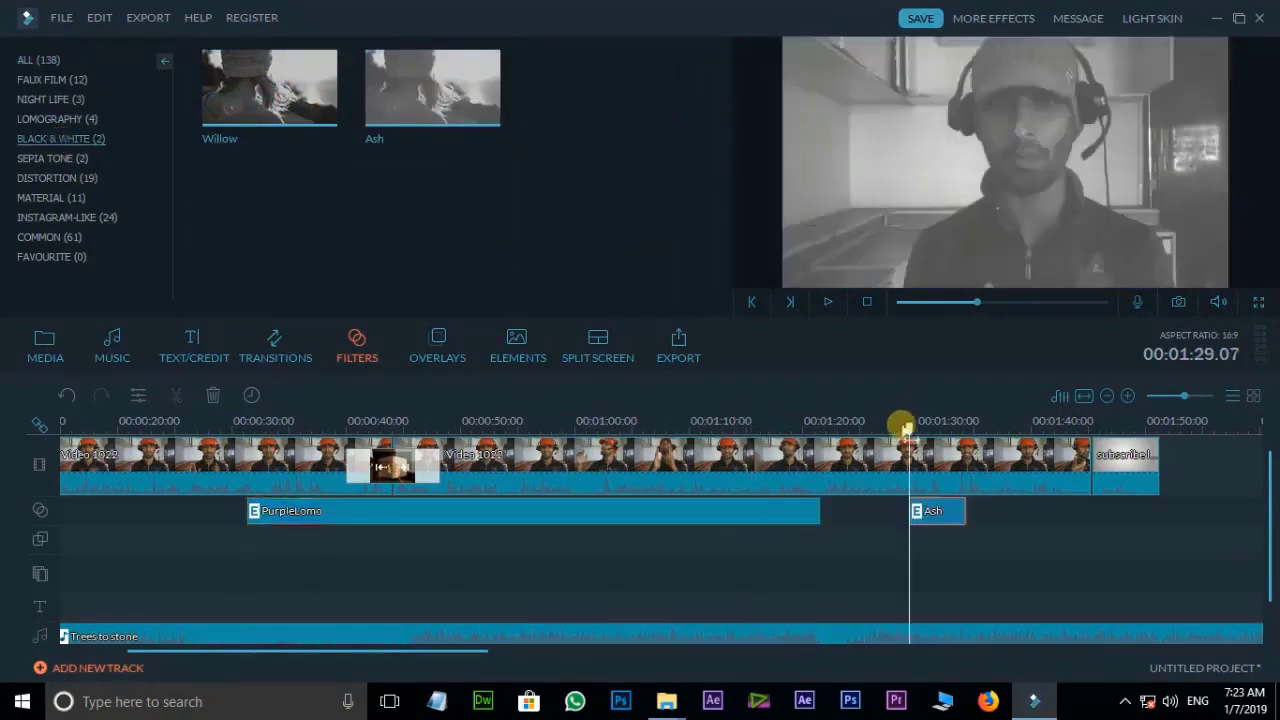
Step: Browse the Distortion and Common filter categories
left_click(57, 177)
left_click(49, 237)
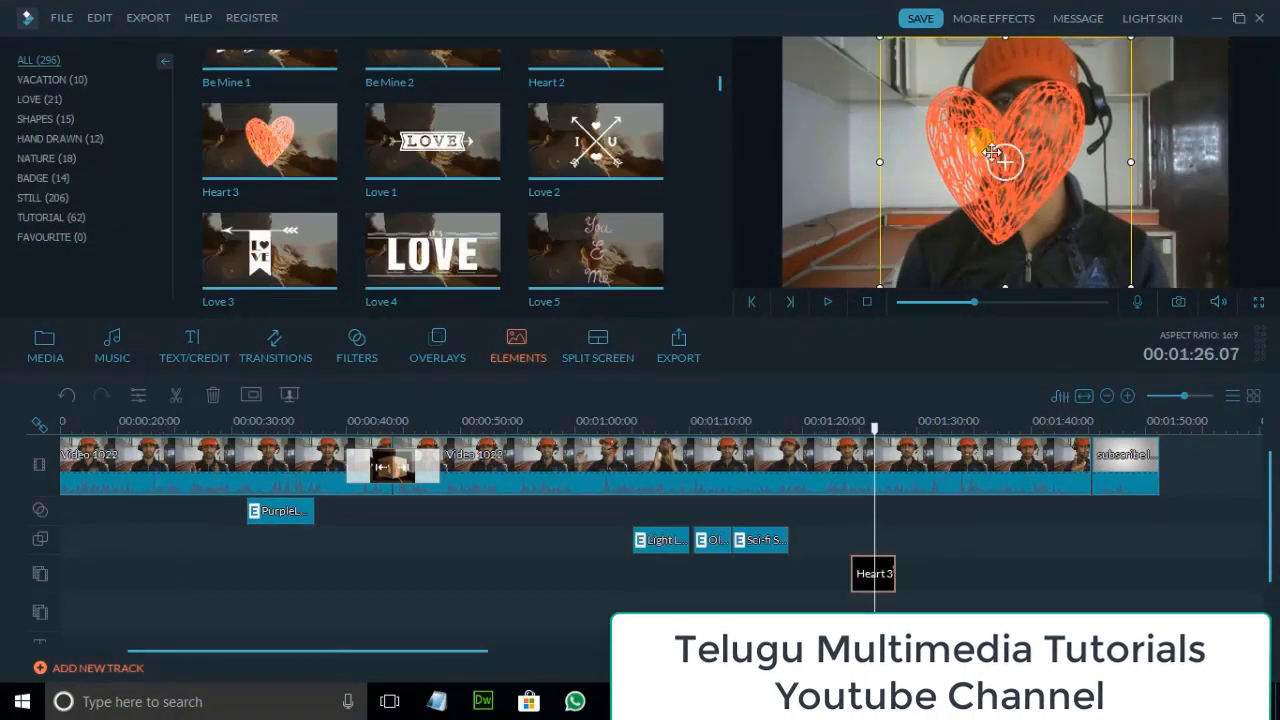
Step: Shift the Heart 3 element sideways off the face and select the SNOW 1 element in the elements library
left_click_drag(1050, 190, 940, 184)
scroll(724, 100, "down", 3)
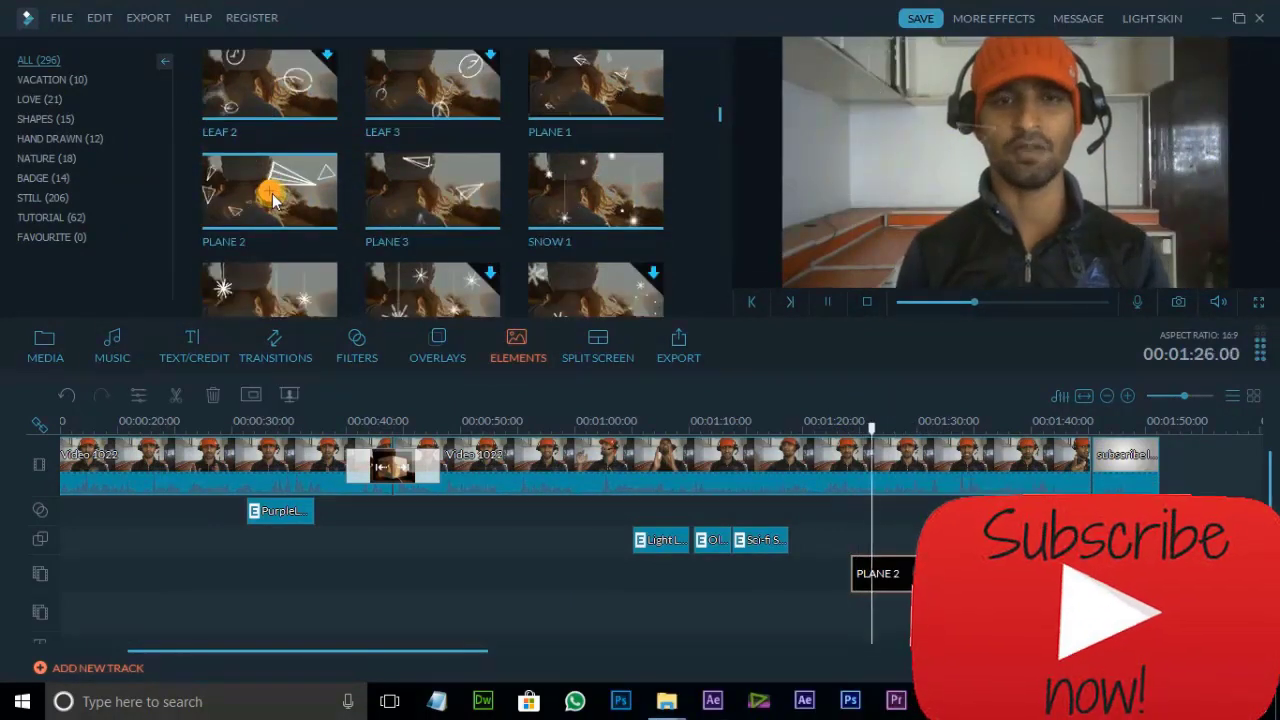
left_click(594, 197)
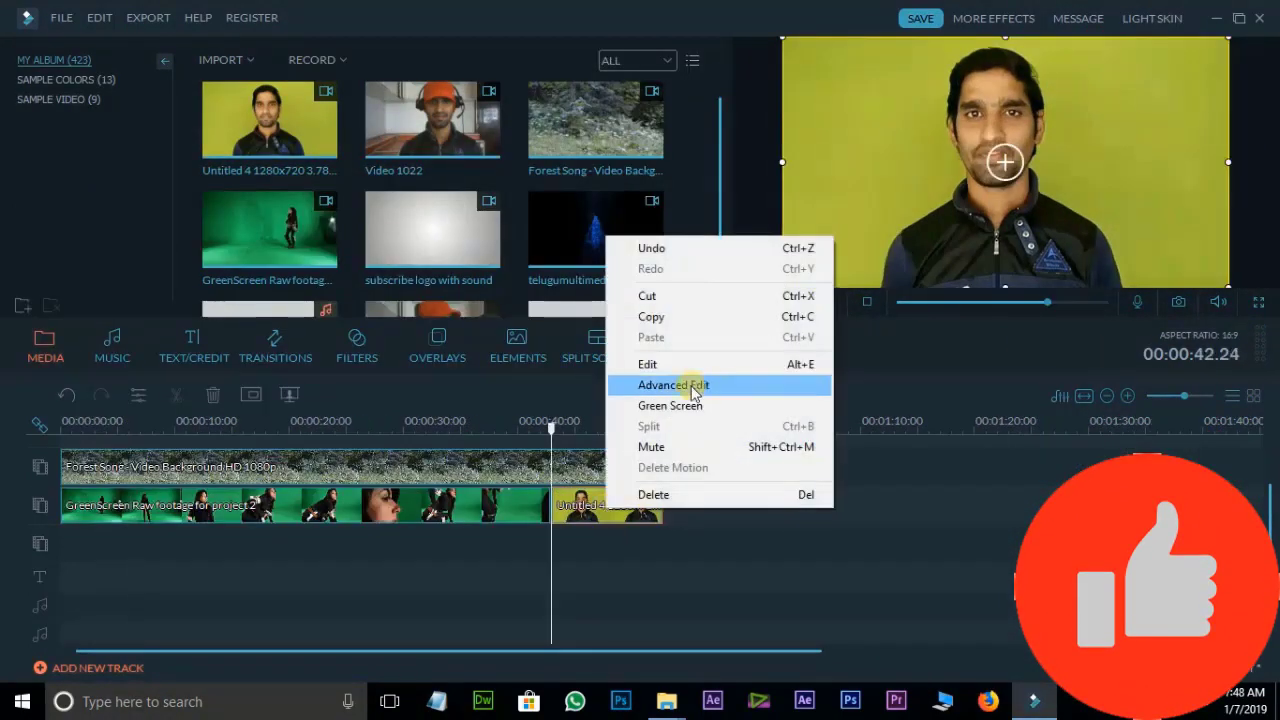
Step: Open the yellow-background clip for advanced editing and sample its background as the chroma key colour
left_click(684, 383)
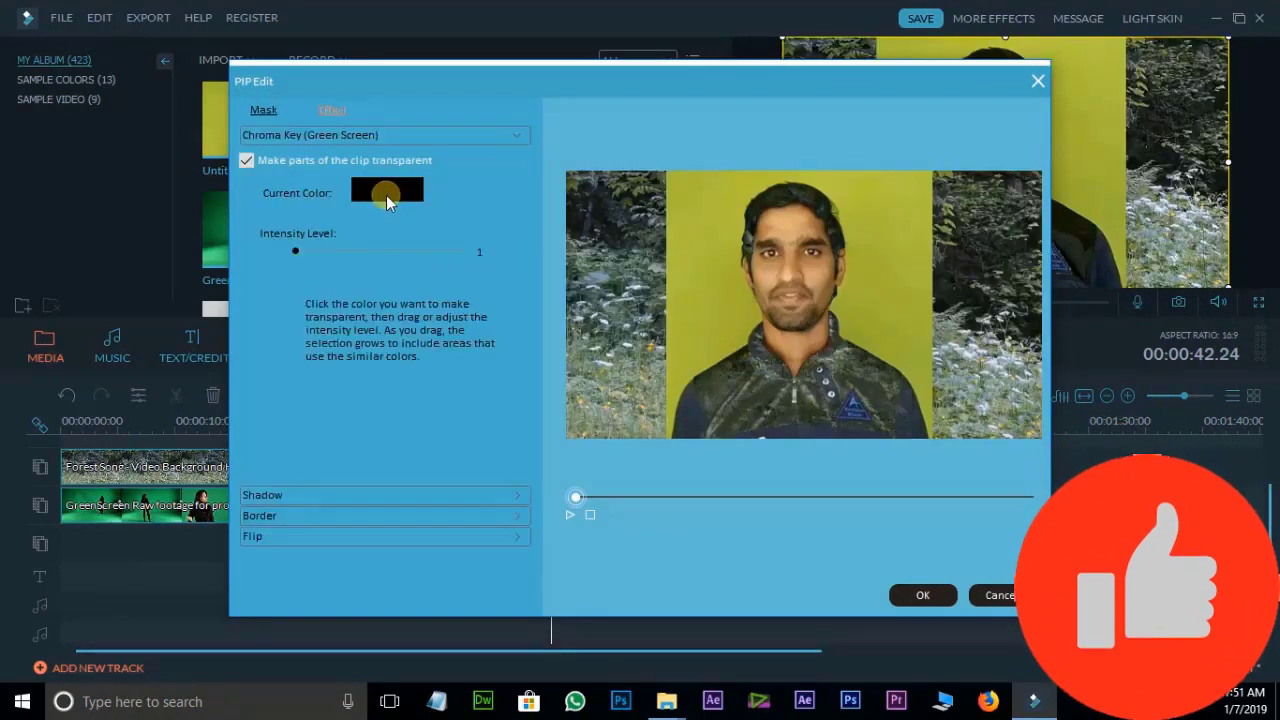
left_click(700, 206)
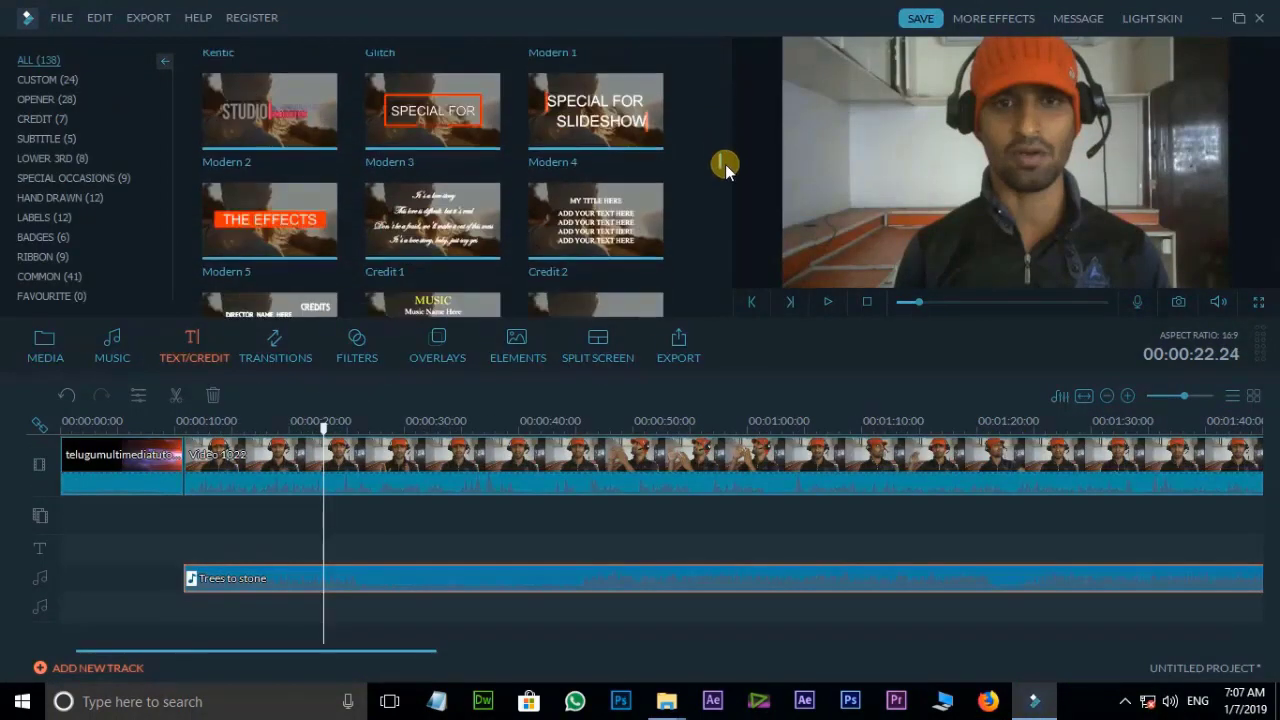
Step: Add the Modern 1 title to the text track at 00:00:22.24 and open it for editing
left_click_drag(457, 109, 343, 551)
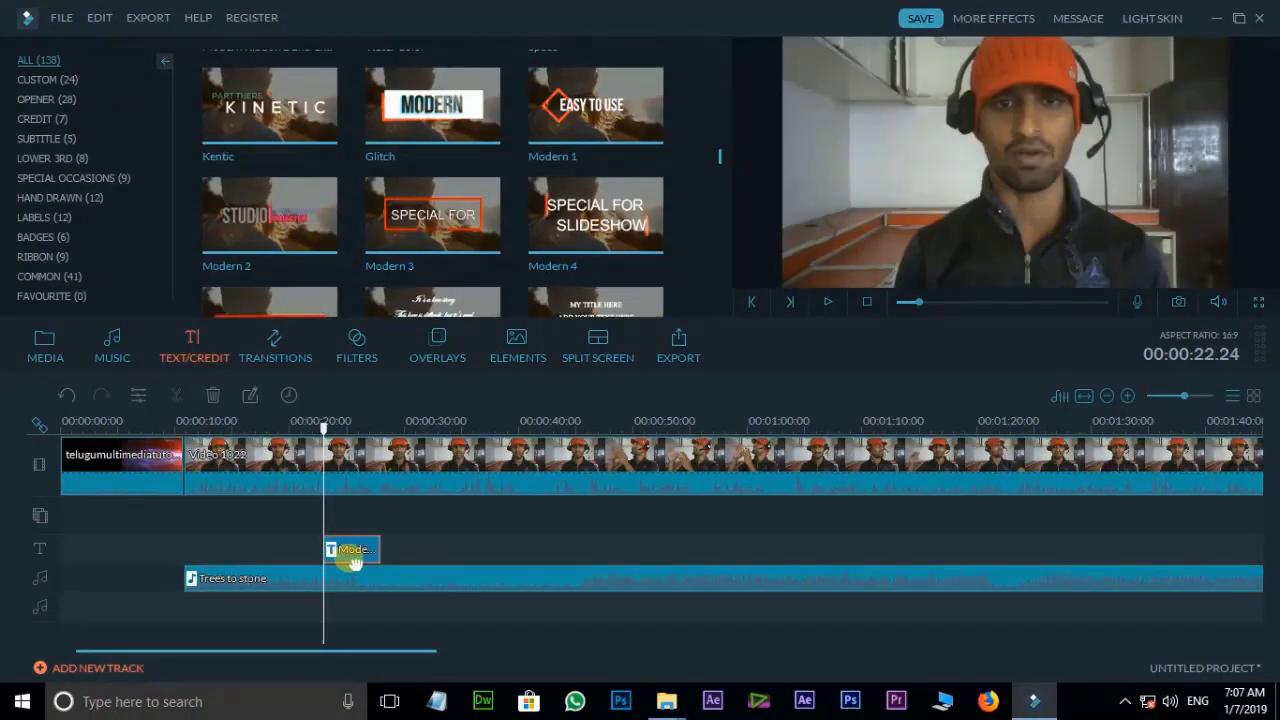
double_click(350, 549)
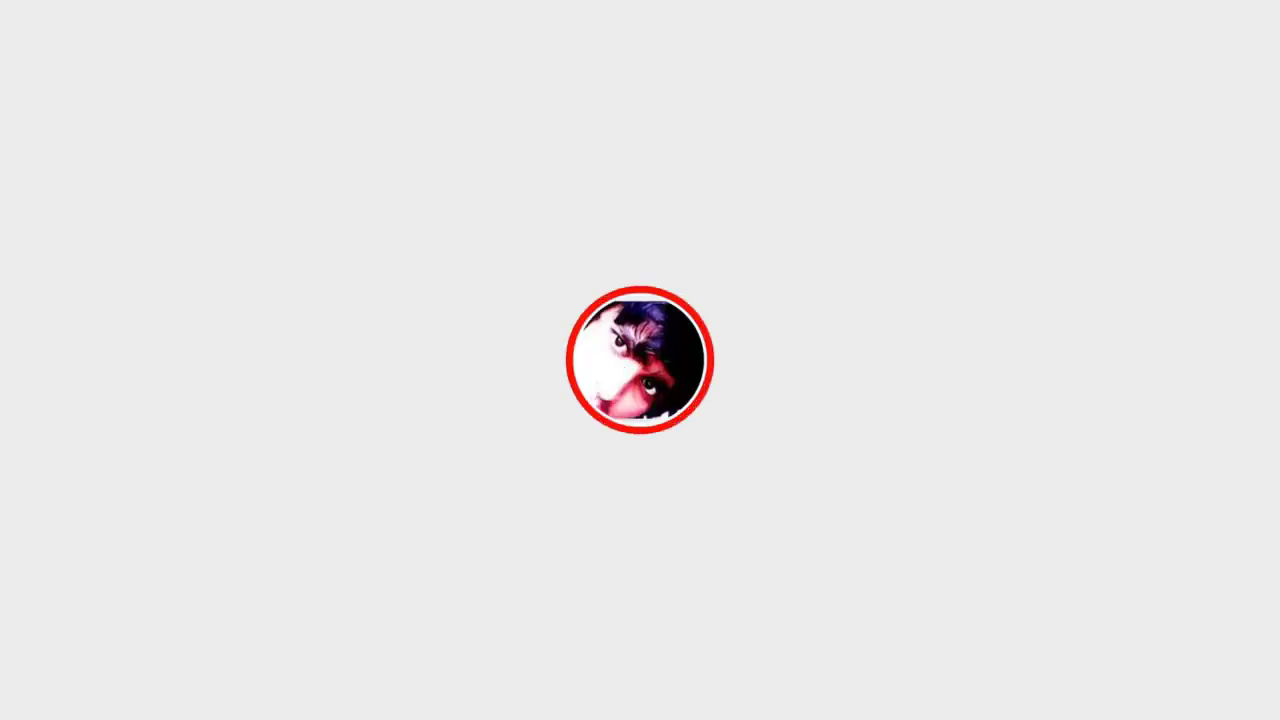